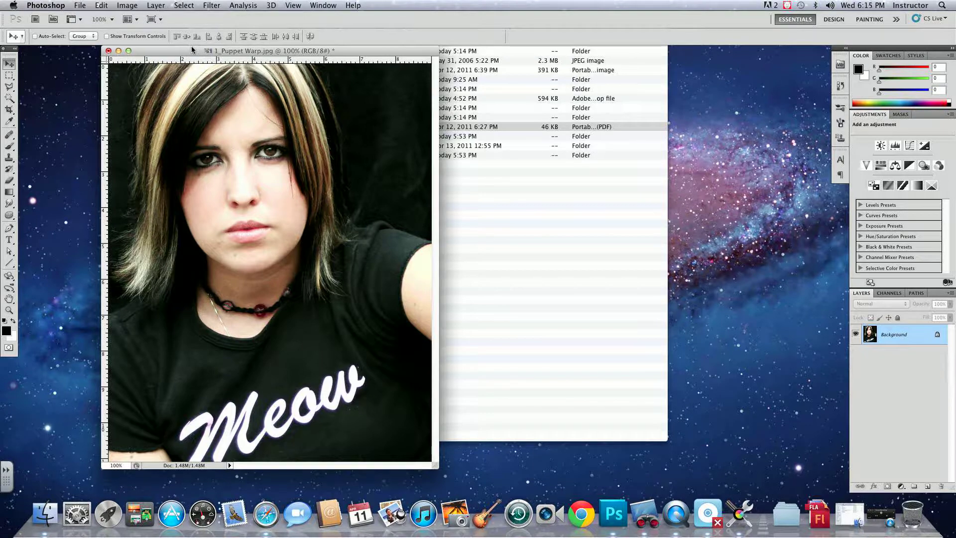
Outline the mouth with a loose freehand Lasso selection that leaves some surrounding skin, working at 200% zoom.
{"action": "key", "text": "super+equal"}
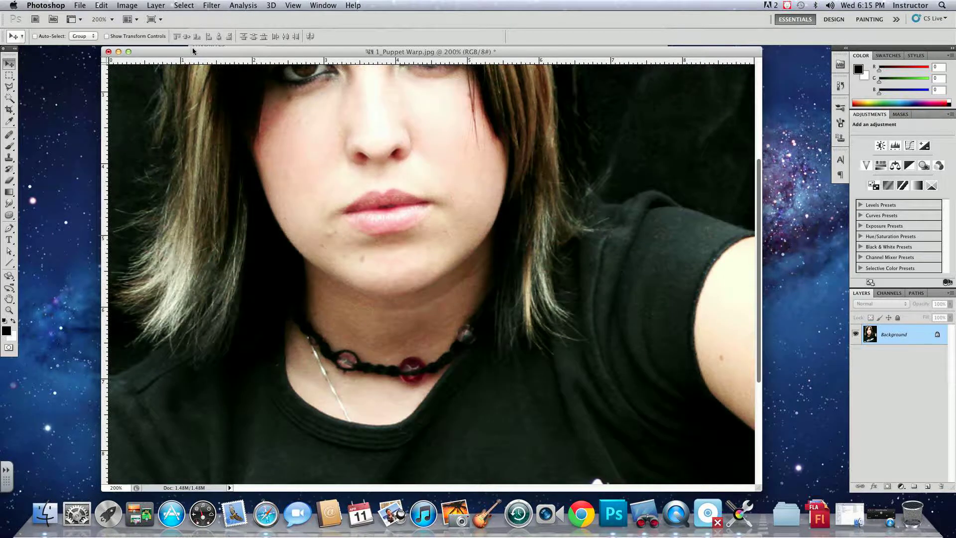
{"action": "left_click_drag", "start_coordinate": [757, 195], "coordinate": [756, 161]}
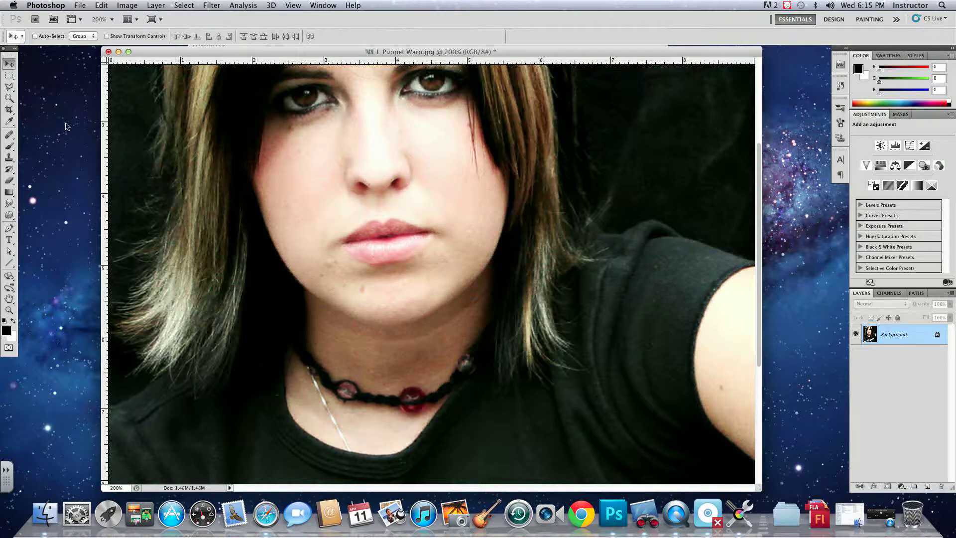
{"action": "left_click", "coordinate": [9, 75]}
{"action": "left_click", "coordinate": [8, 87]}
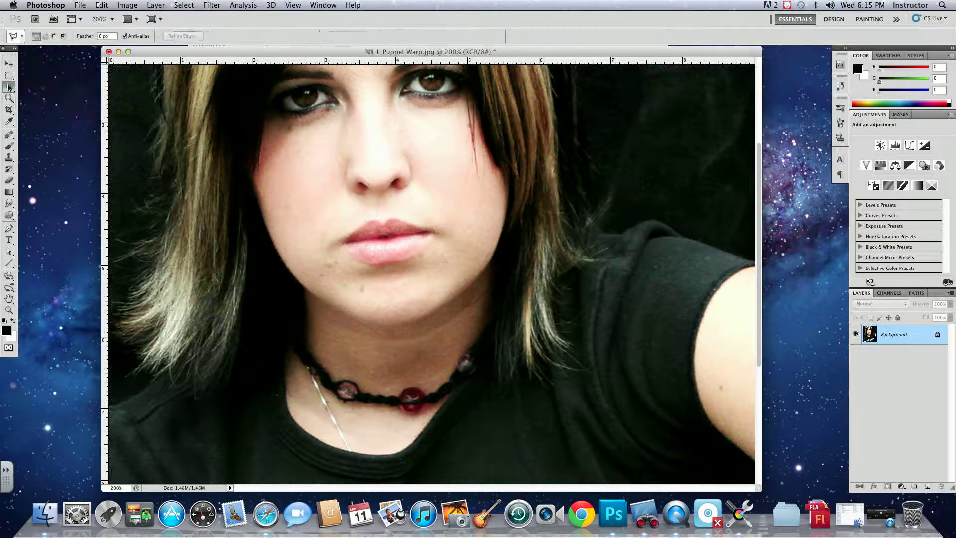
{"action": "left_click", "coordinate": [35, 87]}
{"action": "mouse_move", "coordinate": [380, 203]}
{"action": "left_mouse_down"}
{"action": "mouse_move", "coordinate": [318, 241]}
{"action": "mouse_move", "coordinate": [314, 258]}
{"action": "mouse_move", "coordinate": [327, 275]}
{"action": "mouse_move", "coordinate": [386, 286]}
{"action": "mouse_move", "coordinate": [437, 276]}
{"action": "mouse_move", "coordinate": [465, 243]}
{"action": "mouse_move", "coordinate": [460, 218]}
{"action": "mouse_move", "coordinate": [379, 203]}
{"action": "left_mouse_up"}
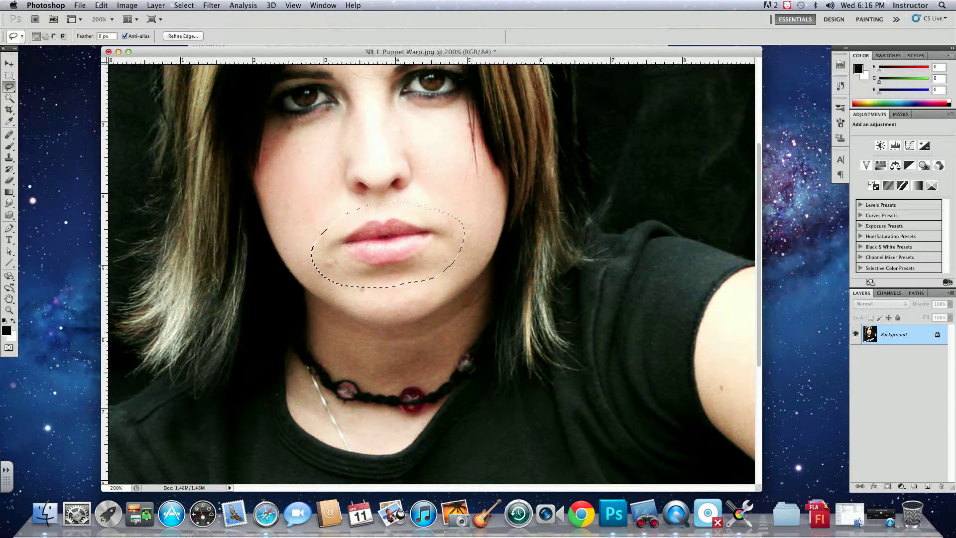
{"action": "left_click", "coordinate": [212, 5]}
{"action": "mouse_move", "coordinate": [183, 5]}
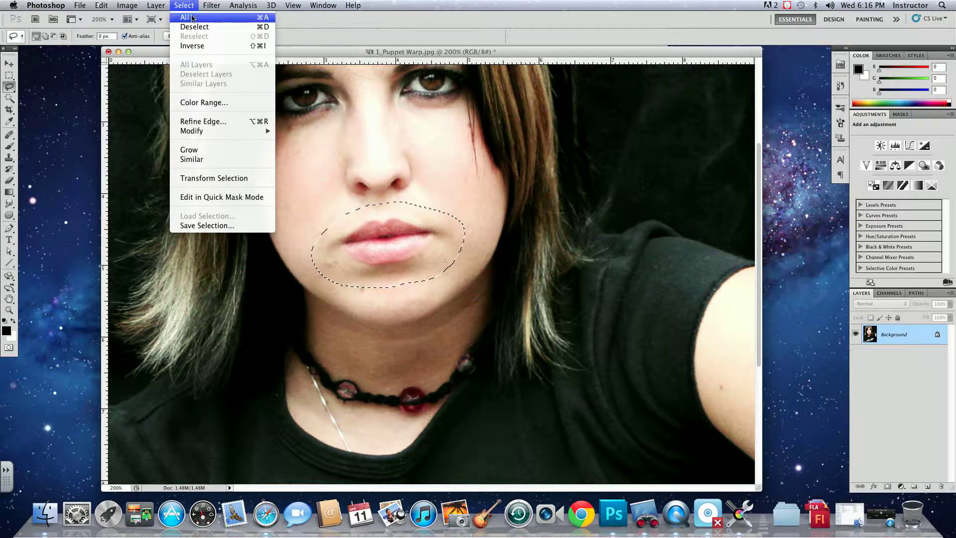
{"action": "mouse_move", "coordinate": [204, 133]}
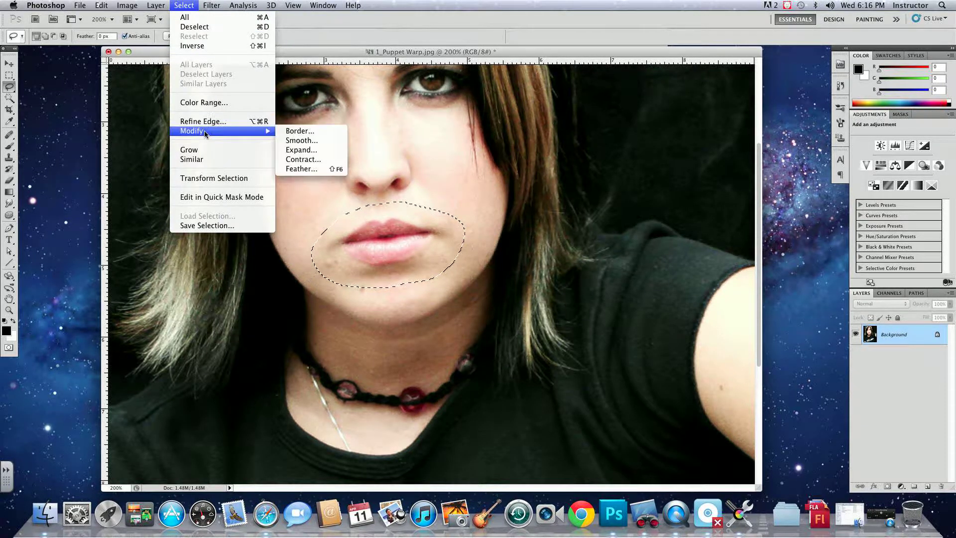
{"action": "left_click", "coordinate": [299, 168]}
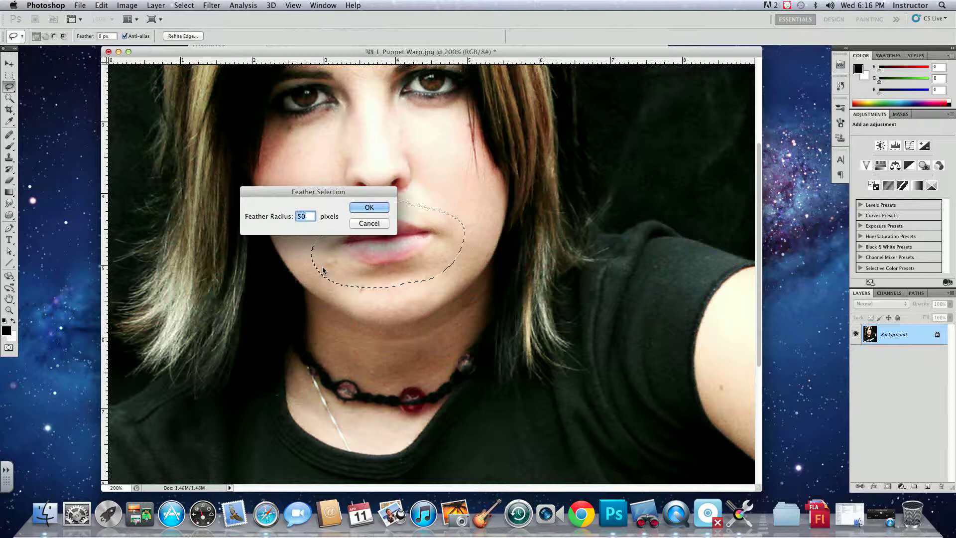
{"action": "left_click", "coordinate": [353, 225]}
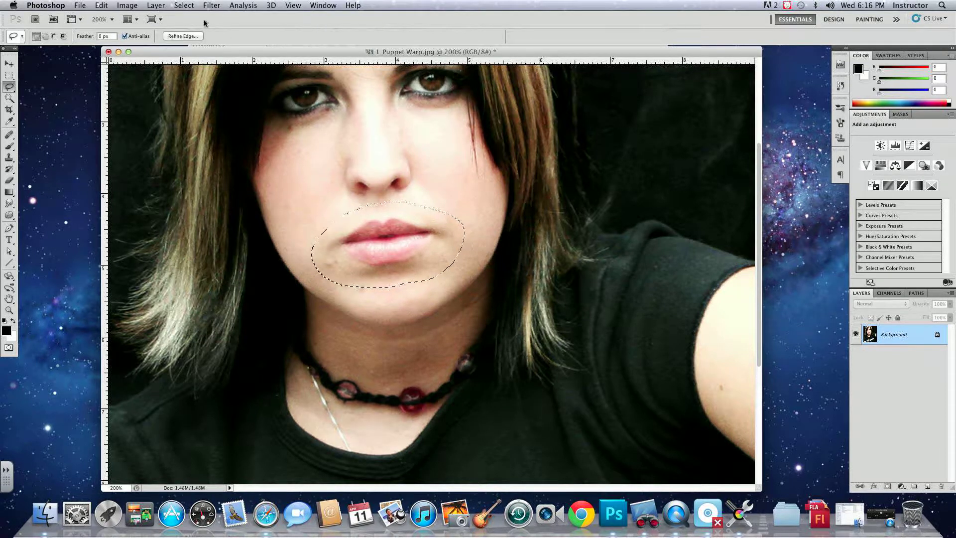
Soften the mouth selection's edge in Refine Edge with a feather of about 4 px, output to a selection.
{"action": "left_click", "coordinate": [184, 5]}
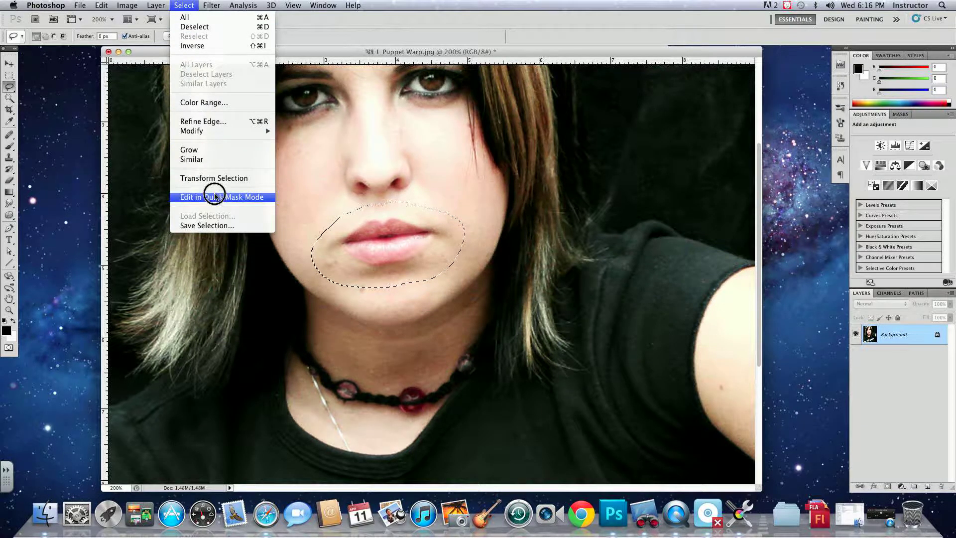
{"action": "left_click", "coordinate": [215, 121]}
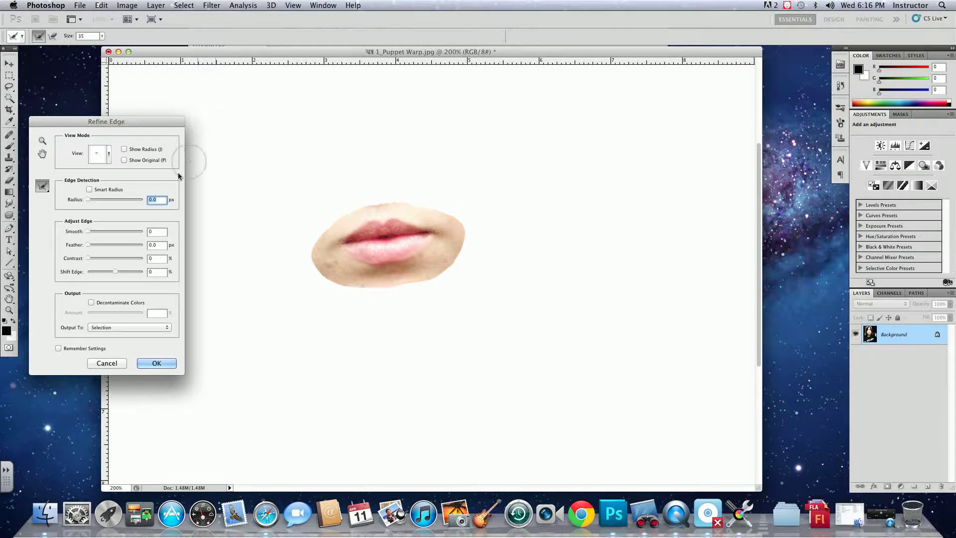
{"action": "left_click", "coordinate": [90, 243]}
{"action": "left_click_drag", "start_coordinate": [90, 244], "coordinate": [99, 244]}
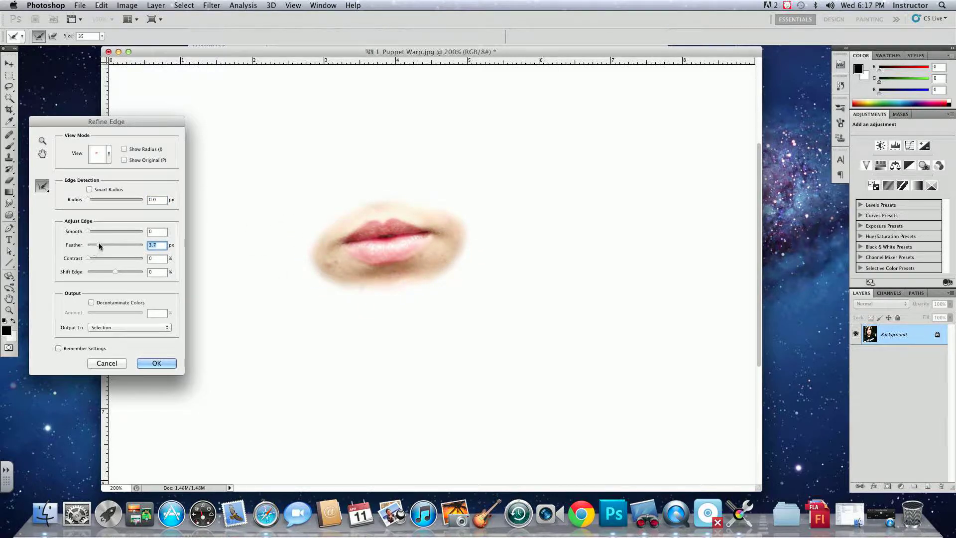
{"action": "left_click_drag", "start_coordinate": [98, 244], "coordinate": [100, 244]}
{"action": "left_click_drag", "start_coordinate": [99, 245], "coordinate": [100, 246]}
{"action": "left_click", "coordinate": [156, 364]}
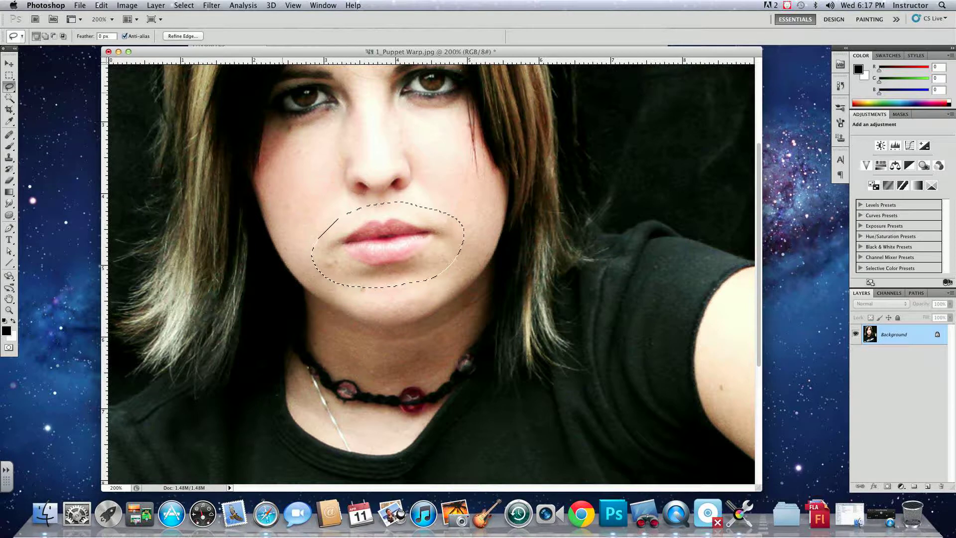
Copy the selected mouth area onto a new layer and check the cutout by toggling the Background layer's visibility.
{"action": "left_click", "coordinate": [927, 487]}
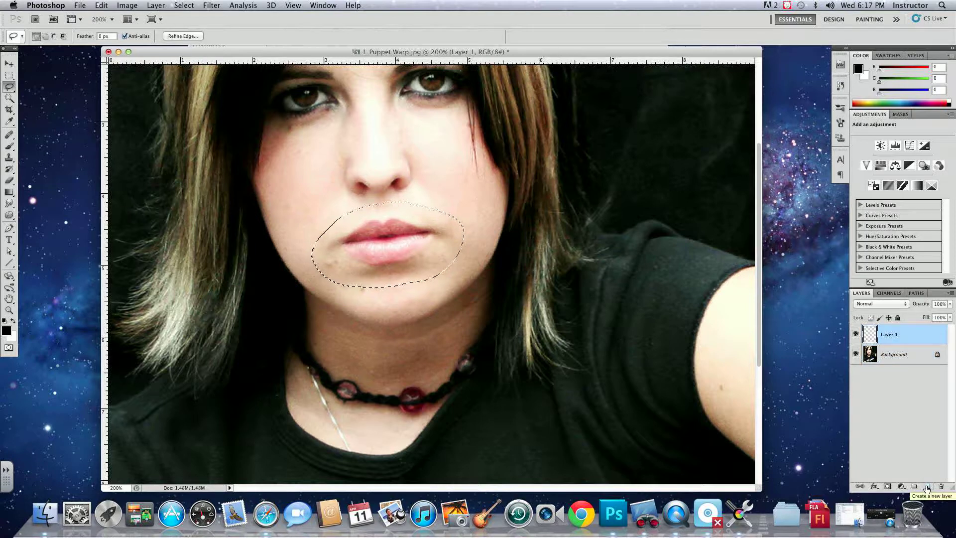
{"action": "key", "text": "super+v"}
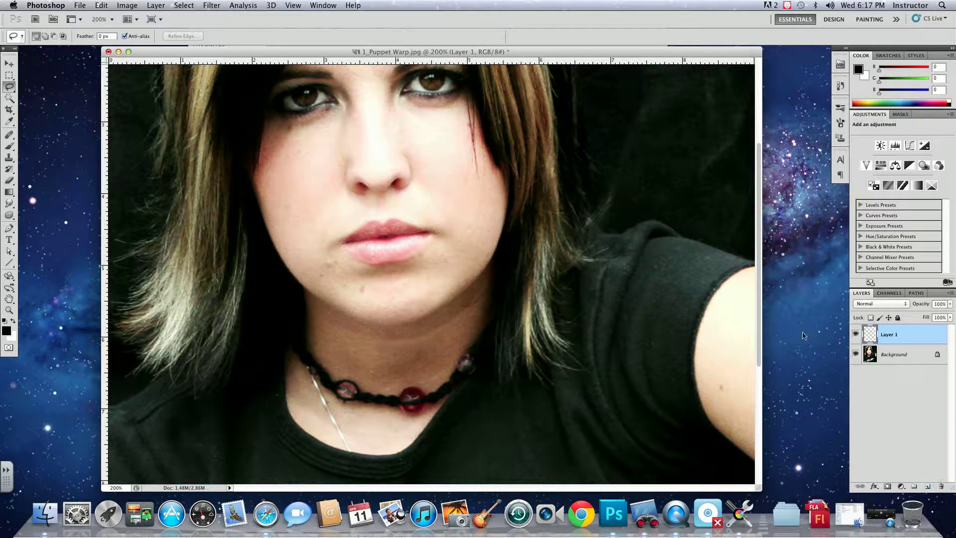
{"action": "left_click", "coordinate": [856, 354]}
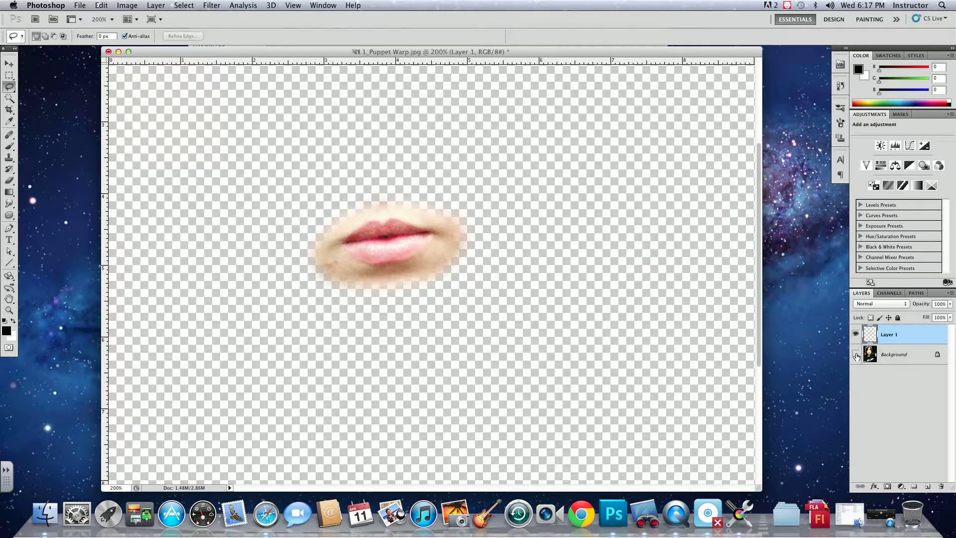
{"action": "left_click", "coordinate": [856, 354]}
{"action": "left_click", "coordinate": [856, 355]}
{"action": "left_click", "coordinate": [856, 354]}
{"action": "left_click", "coordinate": [856, 354]}
{"action": "left_click", "coordinate": [856, 355]}
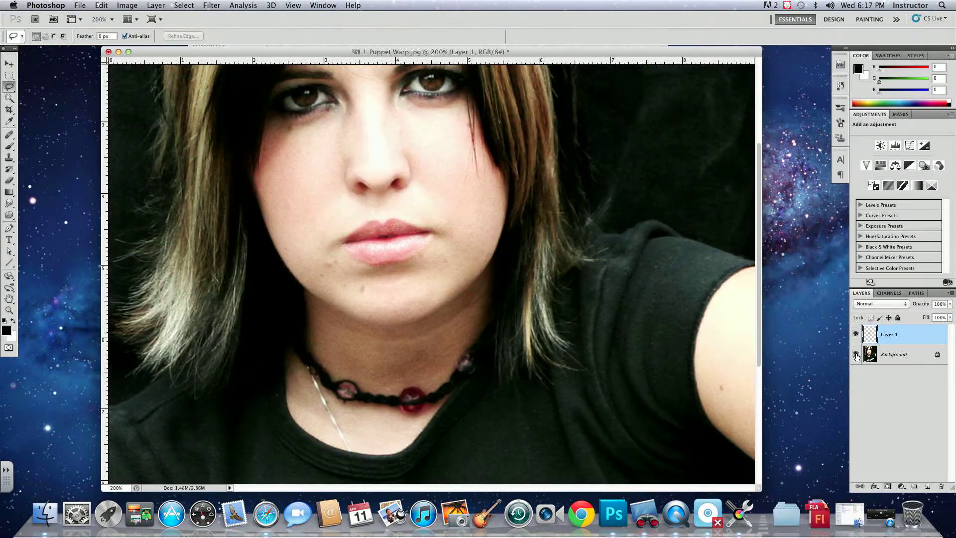
Rename the layer containing the copied mouth as Smile.
{"action": "double_click", "coordinate": [888, 335]}
{"action": "type", "text": "Smile"}
{"action": "key", "text": "Return"}
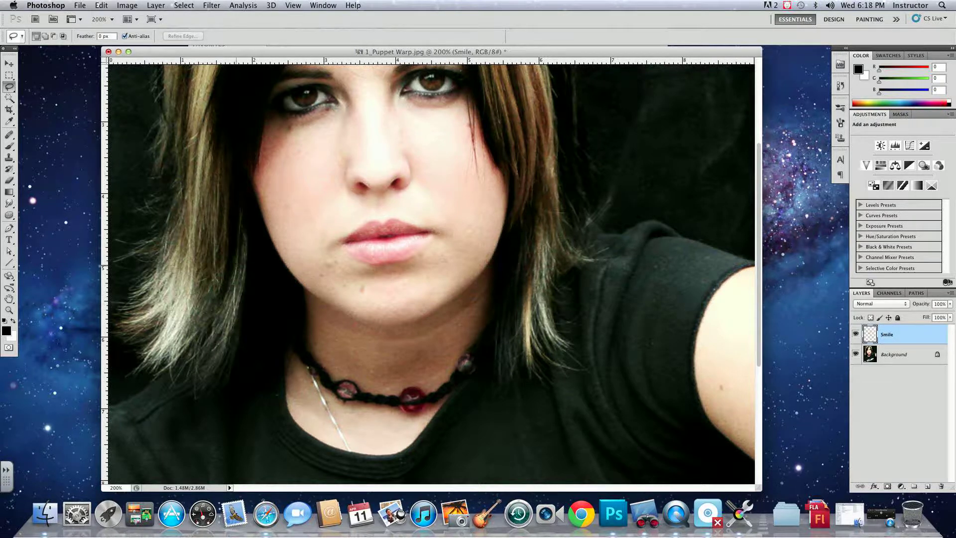
Start Puppet Warp on the Smile layer.
{"action": "left_click", "coordinate": [9, 64]}
{"action": "left_click", "coordinate": [94, 5]}
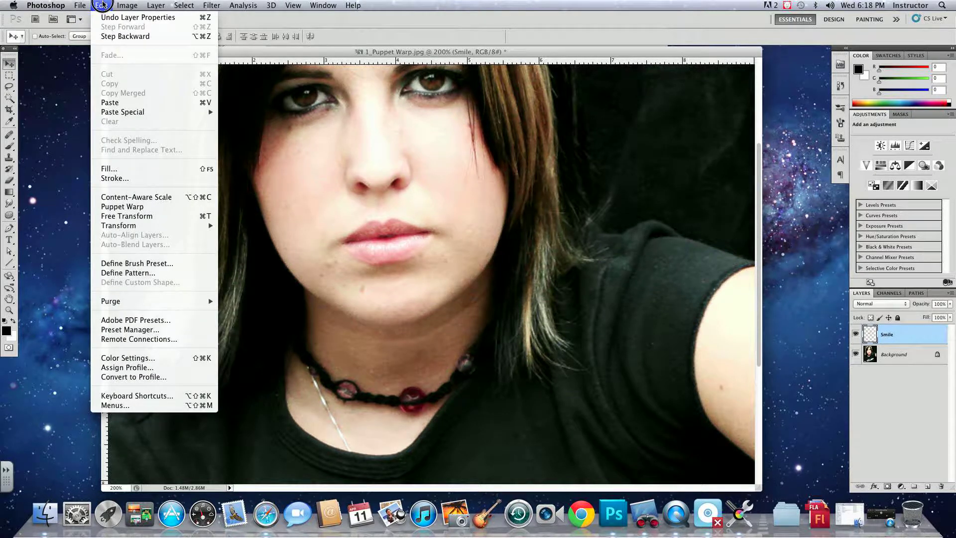
{"action": "left_click", "coordinate": [135, 206]}
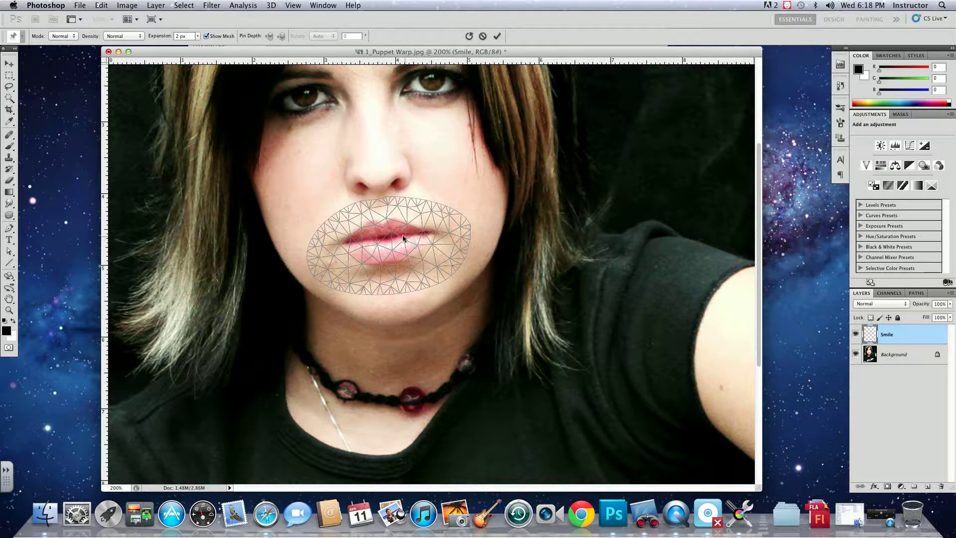
Try a 22 px mesh expansion and More Points density, restoring the expansion to 2 px and the density to Normal.
{"action": "left_click", "coordinate": [197, 36]}
{"action": "left_click", "coordinate": [208, 46]}
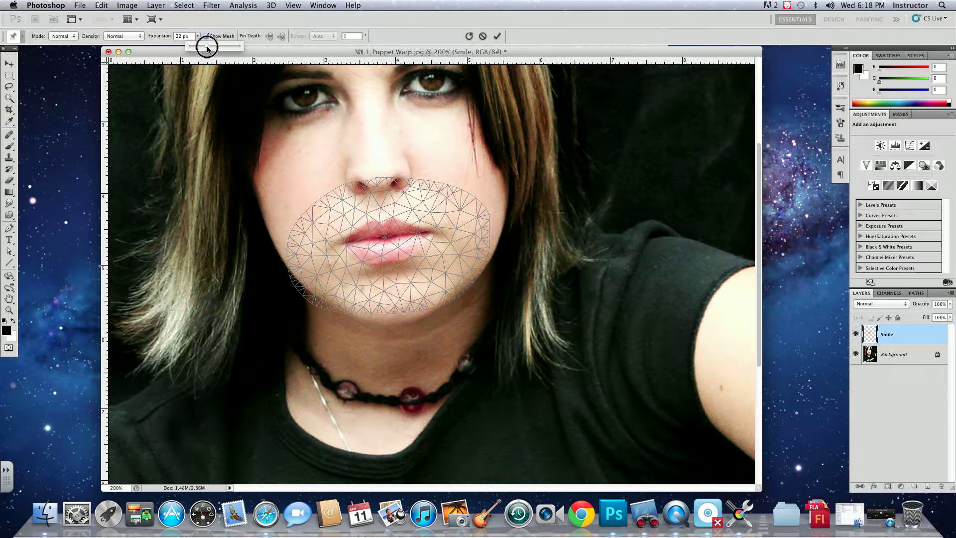
{"action": "left_click_drag", "start_coordinate": [208, 48], "coordinate": [199, 48]}
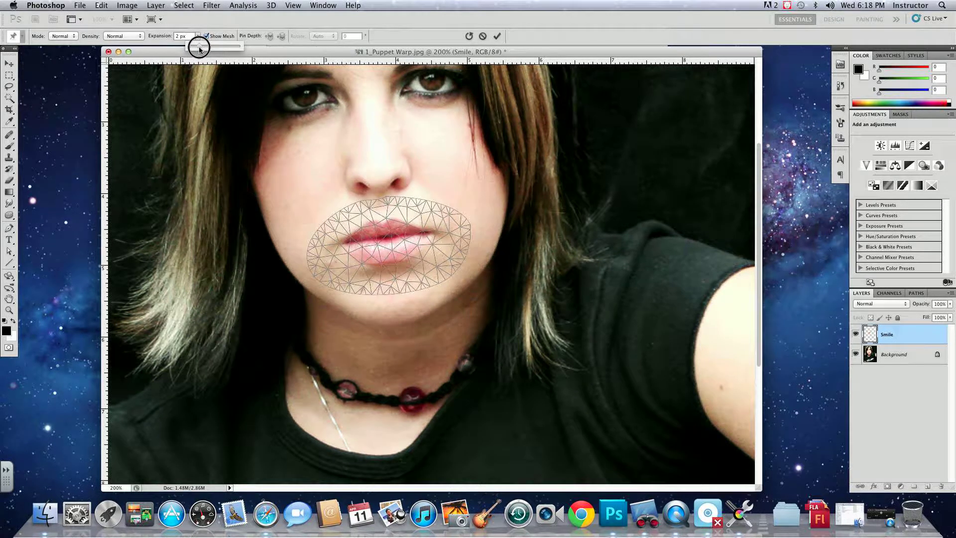
{"action": "left_click", "coordinate": [133, 39]}
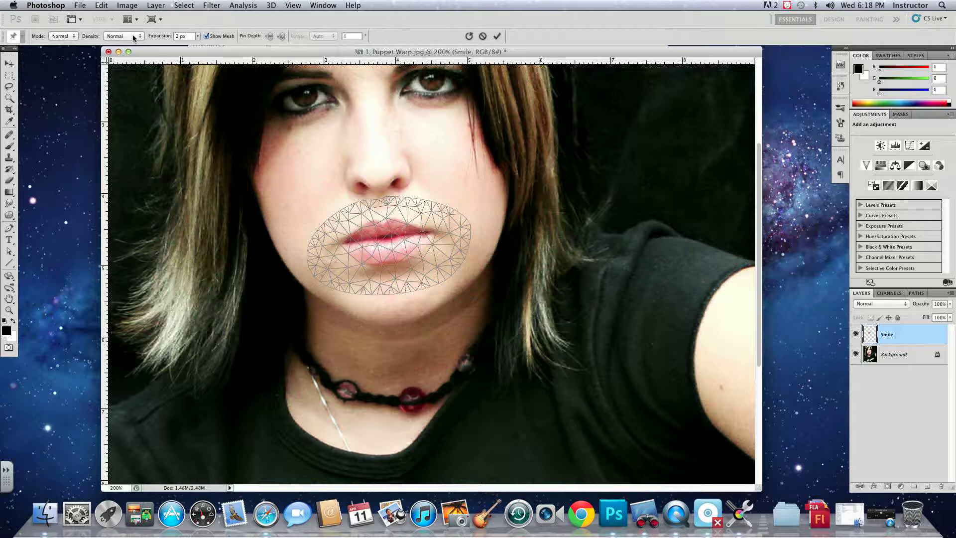
{"action": "left_click", "coordinate": [136, 37]}
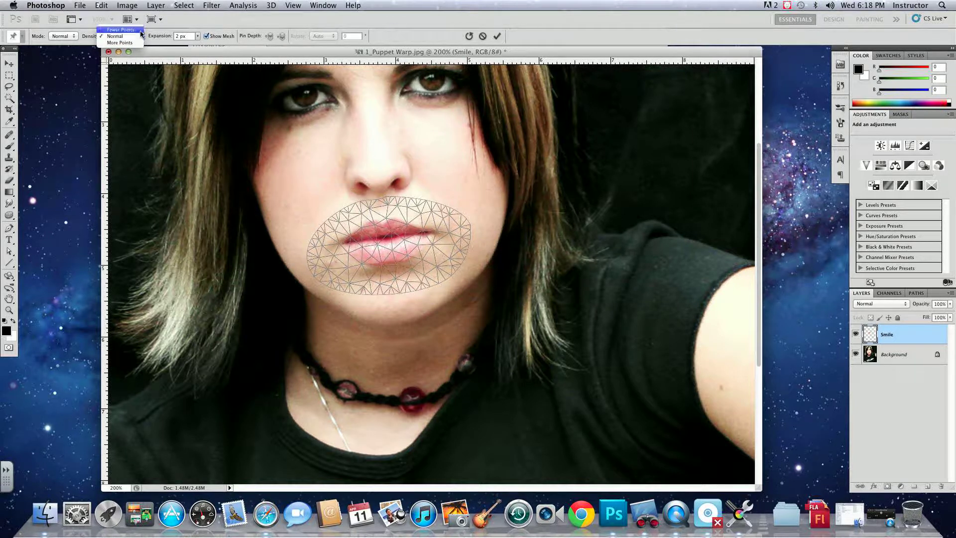
{"action": "left_click", "coordinate": [119, 42]}
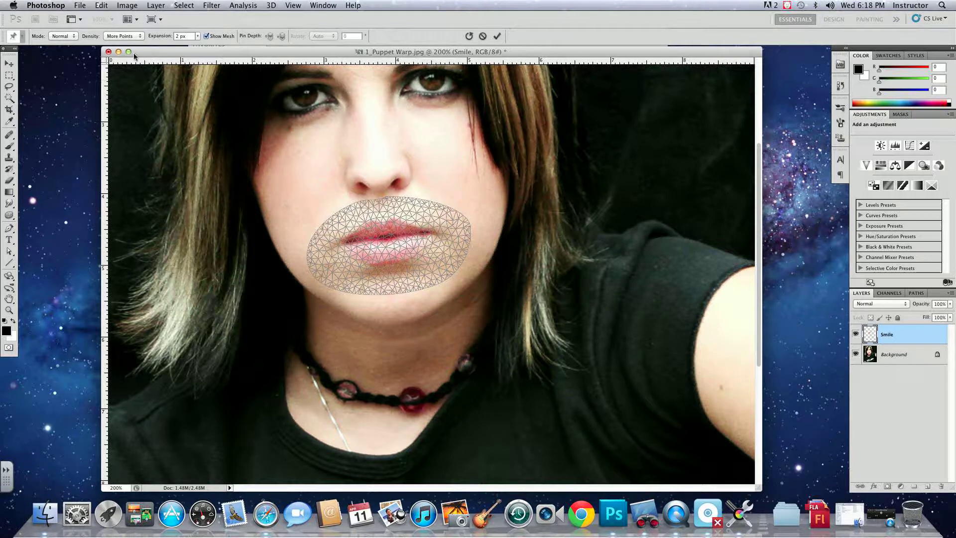
{"action": "left_click", "coordinate": [128, 37]}
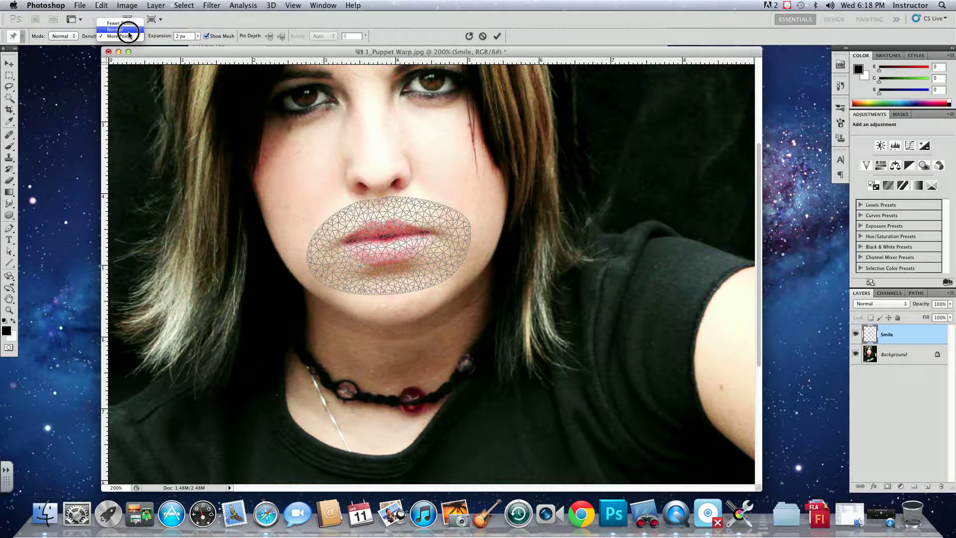
{"action": "left_click", "coordinate": [128, 31]}
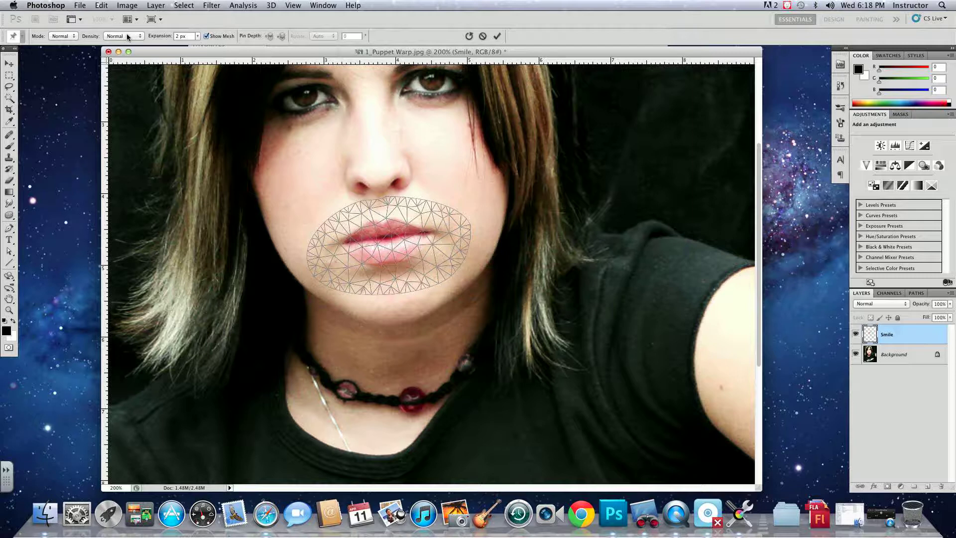
Place nine warp pins: both mouth corners, the lips' centre, two on each lip's outer edge, and one beyond each corner.
{"action": "left_click", "coordinate": [334, 243]}
{"action": "left_click", "coordinate": [435, 231]}
{"action": "left_click", "coordinate": [384, 237]}
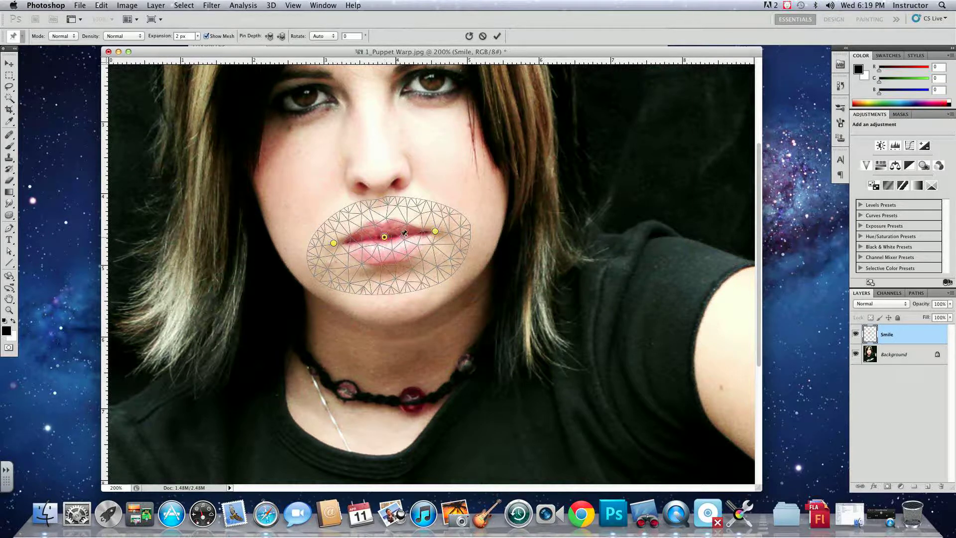
{"action": "left_click", "coordinate": [363, 222]}
{"action": "left_click", "coordinate": [395, 218]}
{"action": "left_click", "coordinate": [362, 262]}
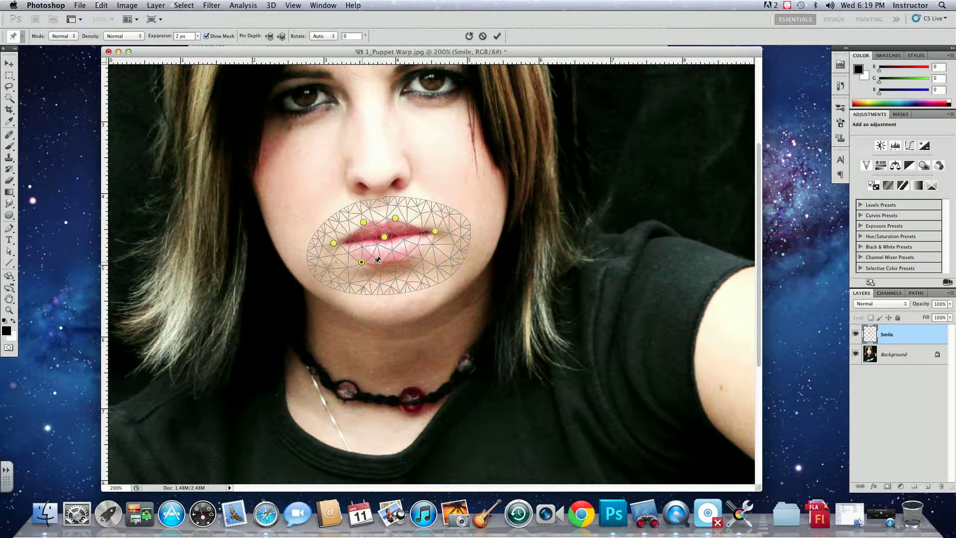
{"action": "left_click", "coordinate": [415, 259]}
{"action": "left_click", "coordinate": [453, 212]}
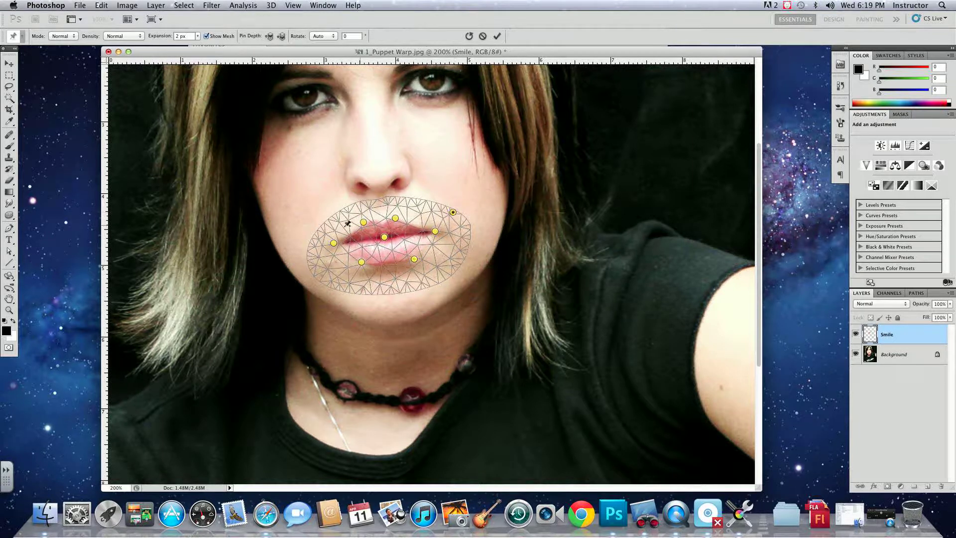
{"action": "left_click", "coordinate": [317, 230]}
{"action": "left_click", "coordinate": [101, 5]}
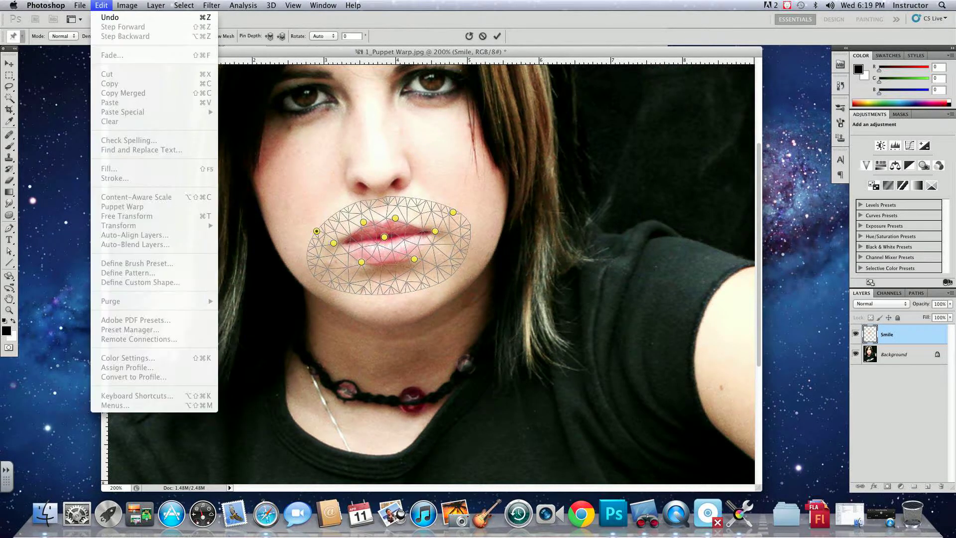
{"action": "left_click", "coordinate": [104, 5]}
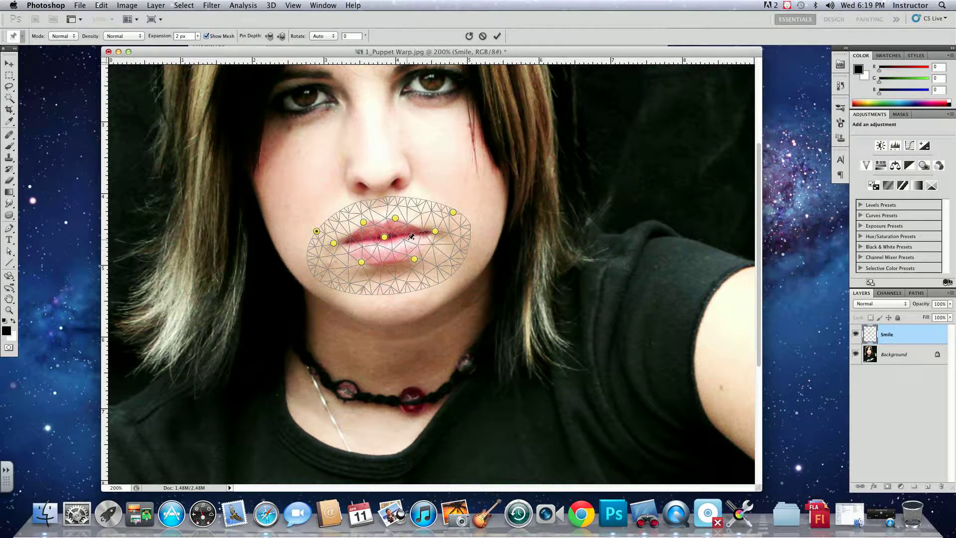
Pull the mouth-corner and outer pins slightly up and outward, and raise the lip pins a little to form a smile.
{"action": "left_click_drag", "start_coordinate": [452, 212], "coordinate": [454, 206]}
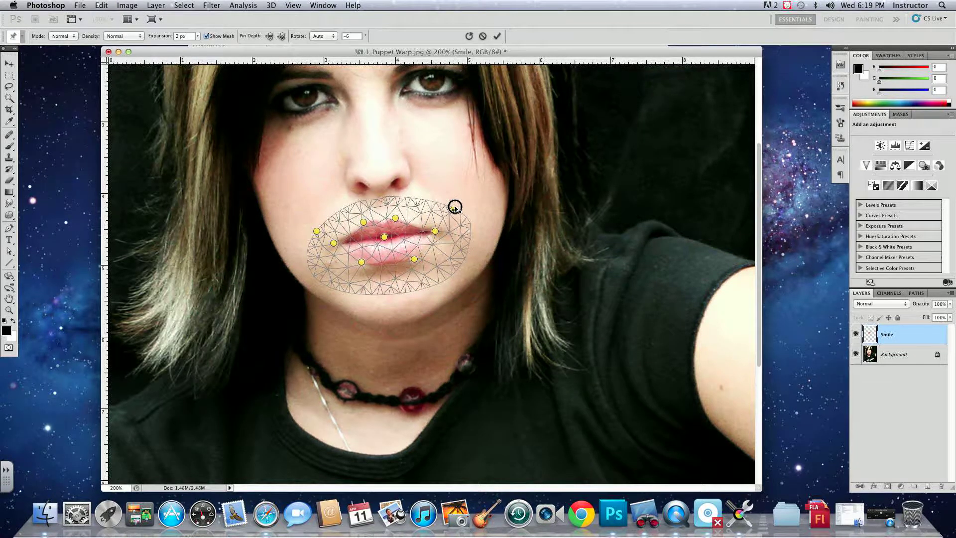
{"action": "mouse_move", "coordinate": [319, 232]}
{"action": "left_mouse_down"}
{"action": "mouse_move", "coordinate": [313, 220]}
{"action": "mouse_move", "coordinate": [329, 232]}
{"action": "left_mouse_up"}
{"action": "left_click_drag", "start_coordinate": [435, 232], "coordinate": [440, 225]}
{"action": "left_click_drag", "start_coordinate": [385, 237], "coordinate": [363, 220]}
{"action": "left_click_drag", "start_coordinate": [362, 263], "coordinate": [418, 255]}
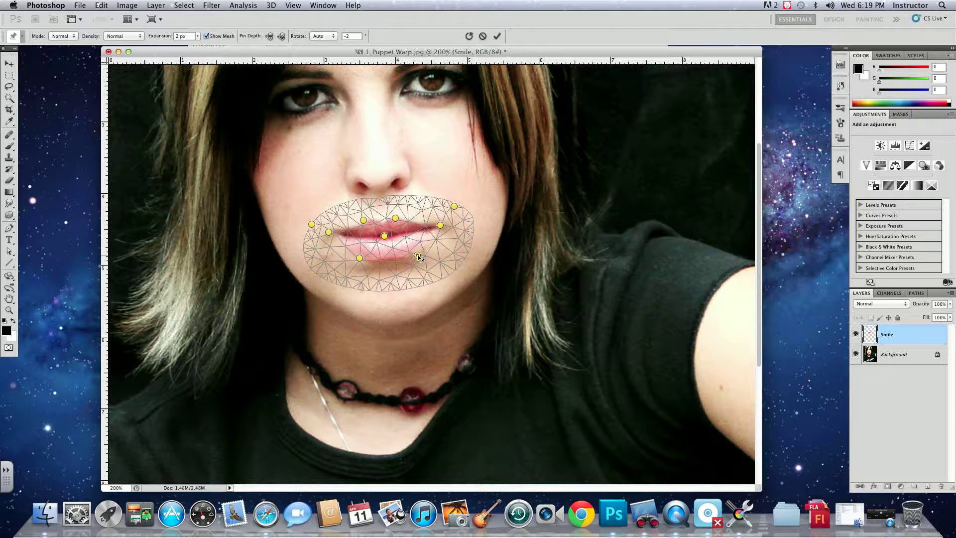
Raise the lower lip's pin on the image's left side slightly, and try adding another pin beside the lips' centre pin.
{"action": "left_click", "coordinate": [325, 261]}
{"action": "key", "text": "BackSpace"}
{"action": "left_click_drag", "start_coordinate": [359, 258], "coordinate": [359, 255]}
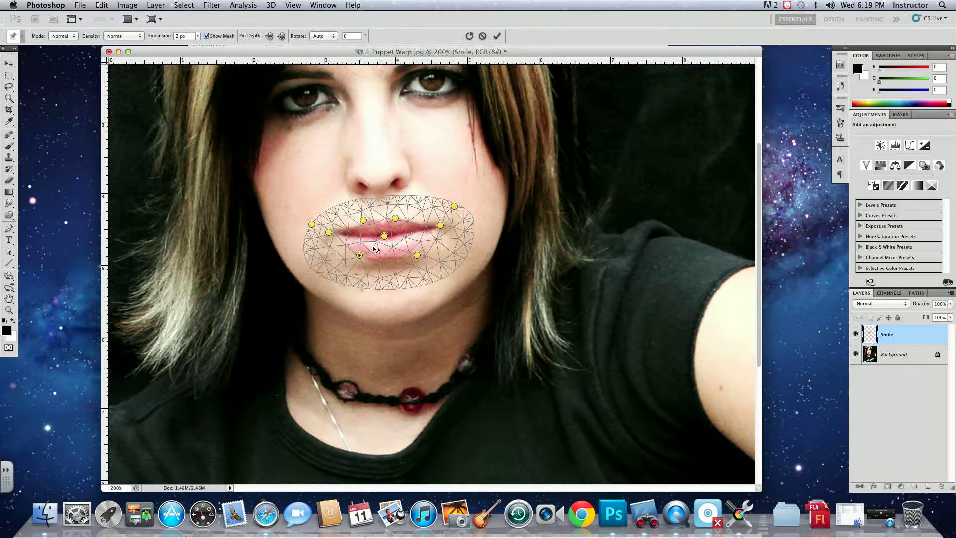
{"action": "left_click", "coordinate": [397, 233]}
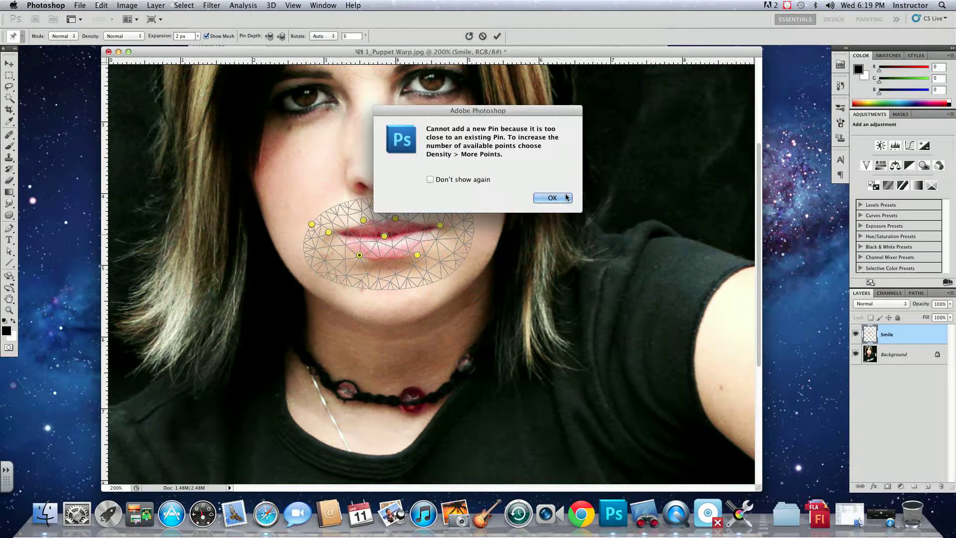
{"action": "key", "text": "Return"}
Pull both mouth-corner pins slightly outward to widen the smile, and apply the Puppet Warp.
{"action": "left_click_drag", "start_coordinate": [441, 226], "coordinate": [444, 225]}
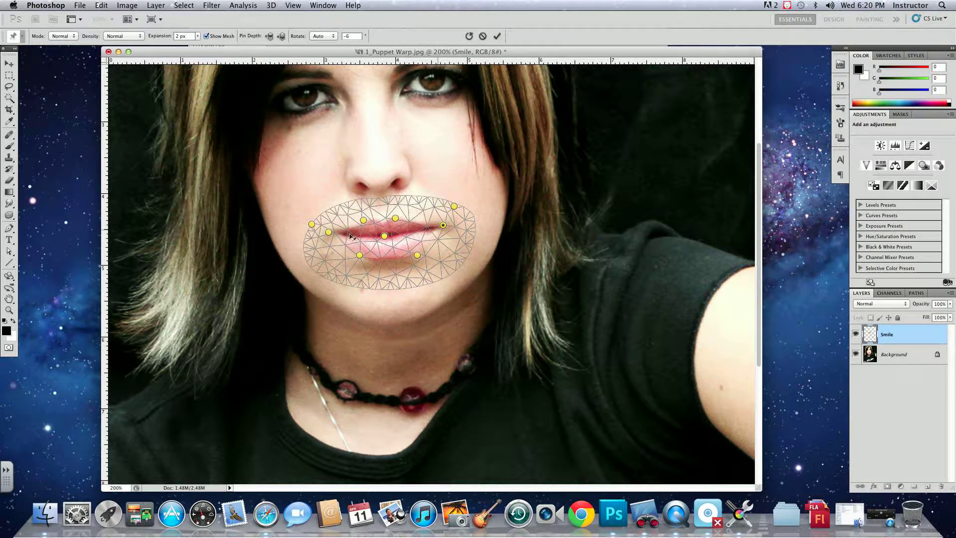
{"action": "left_click_drag", "start_coordinate": [329, 232], "coordinate": [324, 232]}
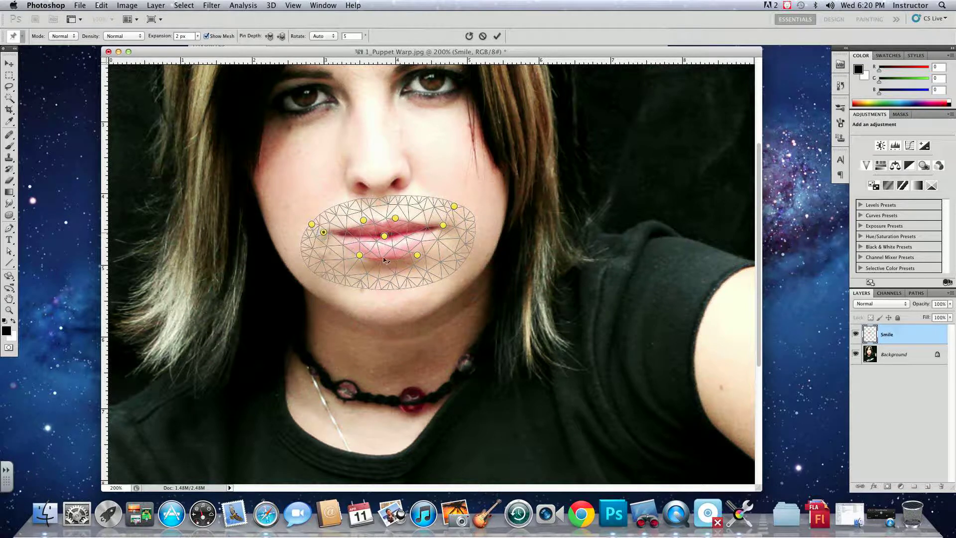
{"action": "left_click", "coordinate": [417, 255]}
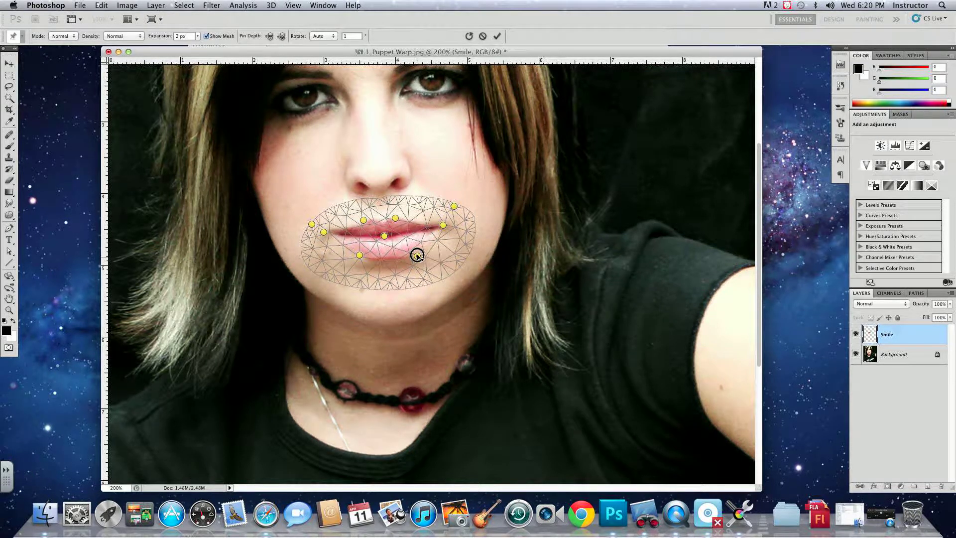
{"action": "left_click", "coordinate": [363, 219]}
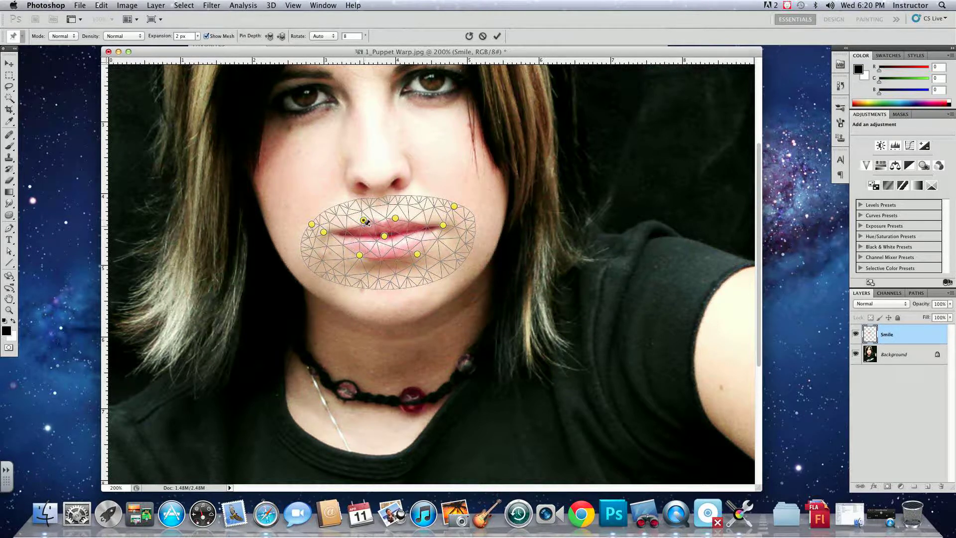
{"action": "key", "text": "Return"}
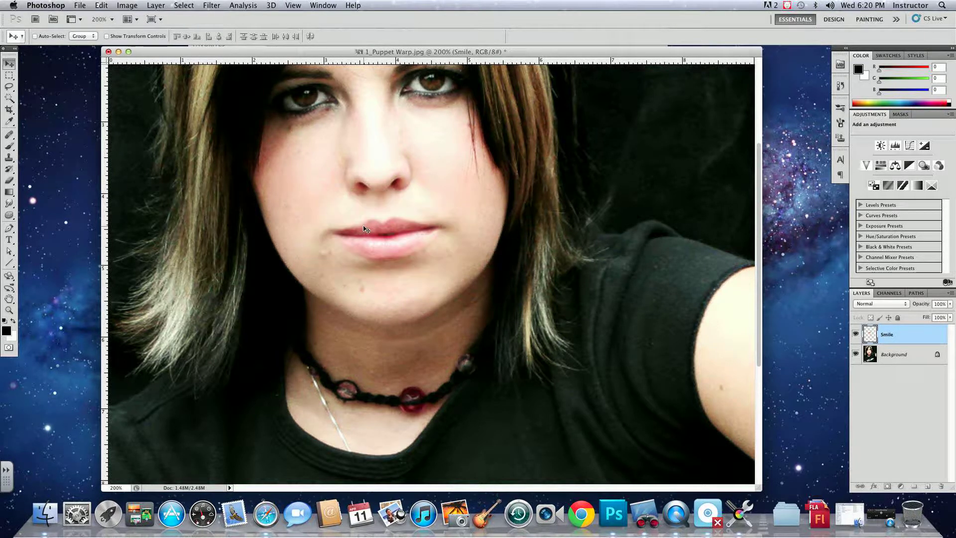
Toggle the Smile layer's visibility to compare the warped mouth with the original.
{"action": "left_click", "coordinate": [9, 64]}
{"action": "left_click", "coordinate": [855, 334]}
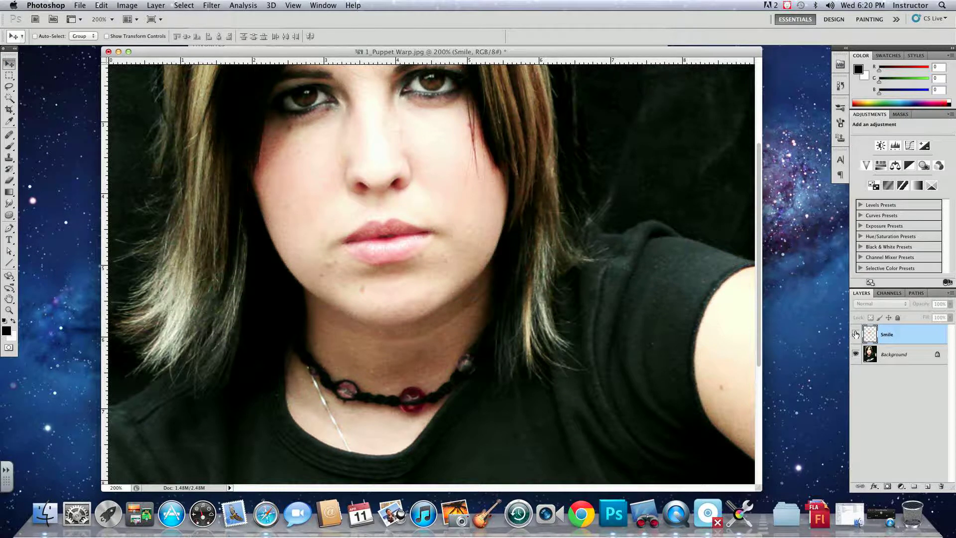
{"action": "left_click", "coordinate": [855, 334]}
{"action": "left_click", "coordinate": [855, 334]}
{"action": "left_click", "coordinate": [856, 334]}
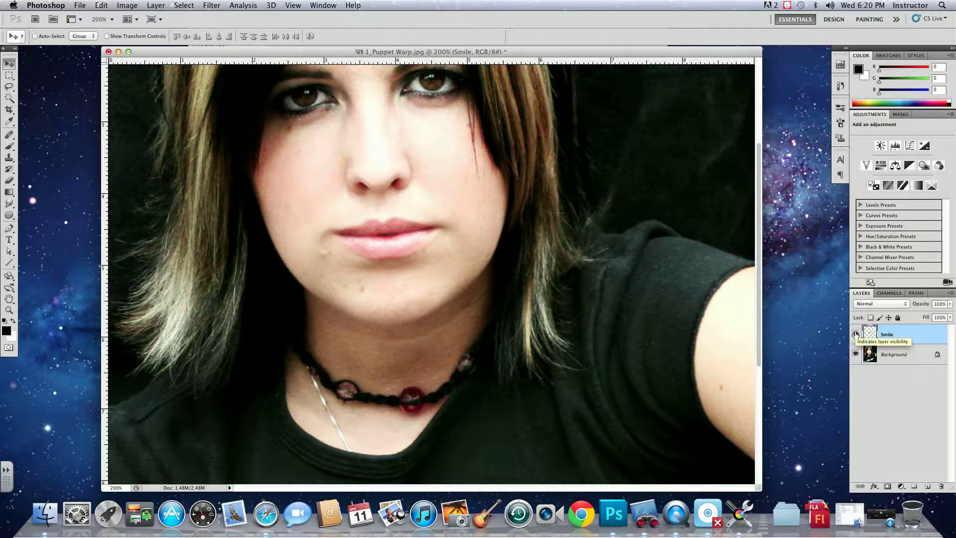
{"action": "left_click", "coordinate": [856, 334]}
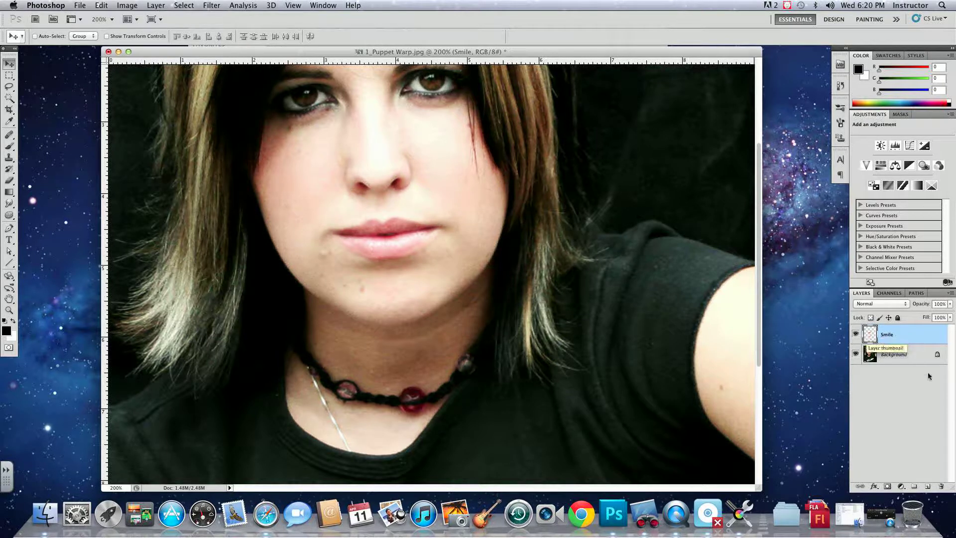
Shift the Smile layer down and up over the face to try different mouth heights.
{"action": "left_click", "coordinate": [856, 334]}
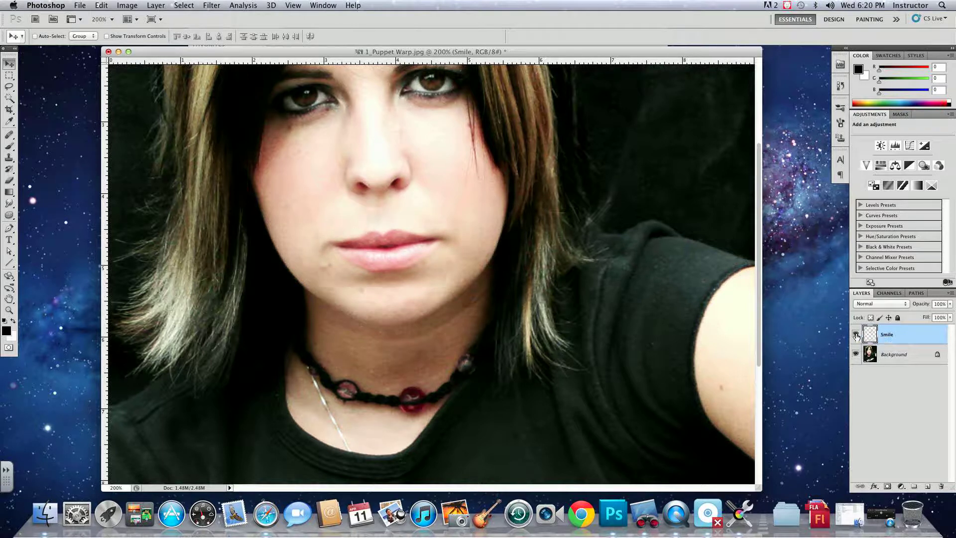
{"action": "left_click", "coordinate": [855, 334]}
{"action": "left_click", "coordinate": [855, 334]}
{"action": "left_click", "coordinate": [856, 334]}
{"action": "left_click", "coordinate": [856, 334]}
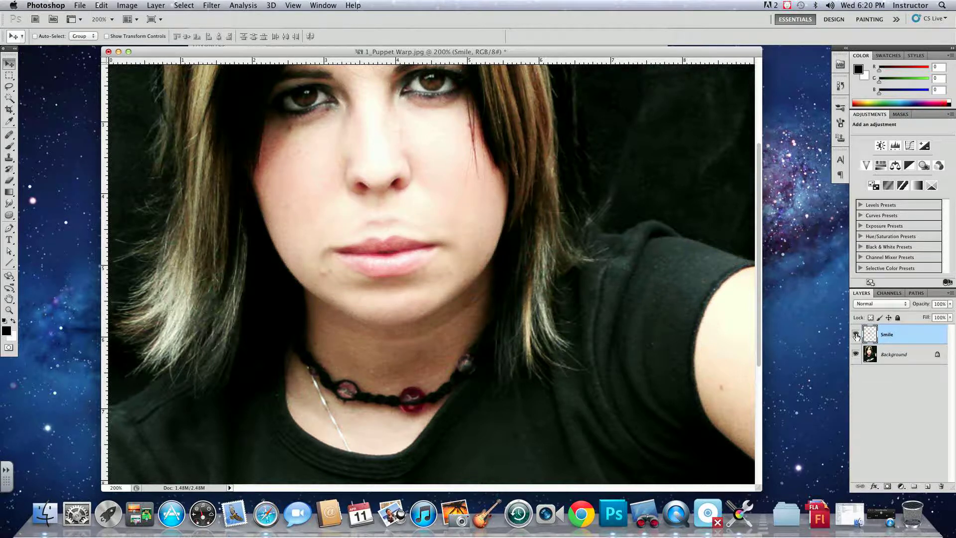
{"action": "left_click", "coordinate": [855, 334]}
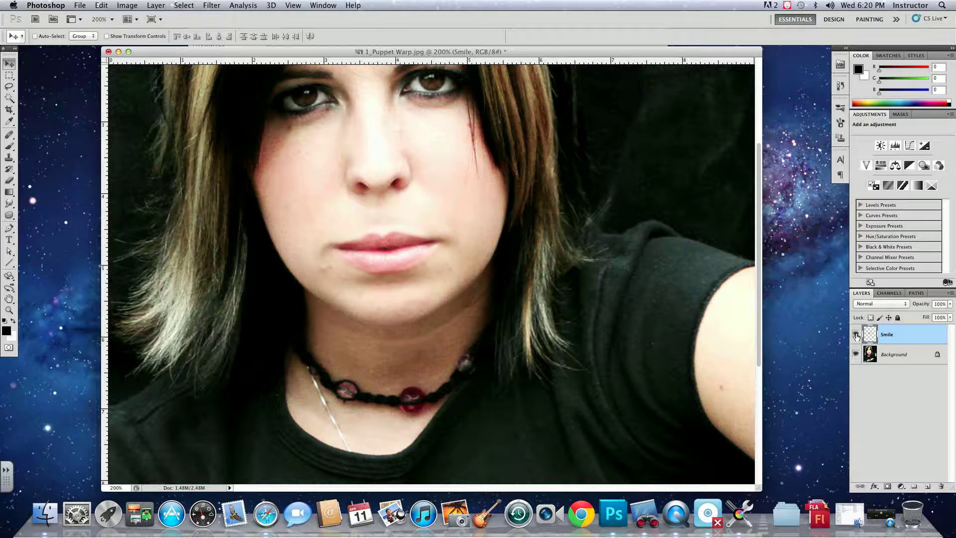
{"action": "left_click", "coordinate": [855, 334]}
{"action": "left_click", "coordinate": [856, 334]}
{"action": "left_click", "coordinate": [855, 334]}
{"action": "left_click", "coordinate": [856, 334]}
{"action": "left_click", "coordinate": [855, 334]}
{"action": "left_click", "coordinate": [855, 334]}
{"action": "left_click", "coordinate": [856, 334]}
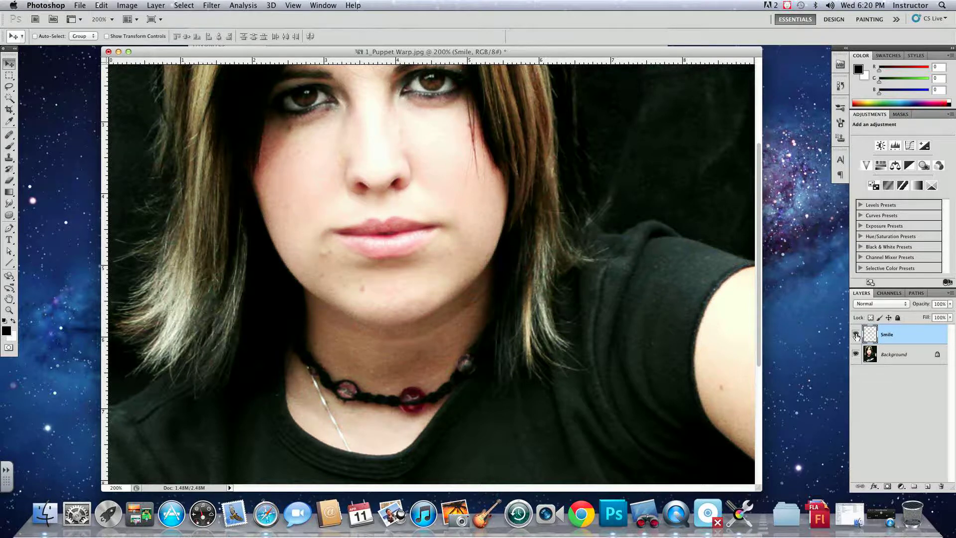
{"action": "left_click", "coordinate": [855, 334]}
{"action": "left_click", "coordinate": [855, 334]}
{"action": "left_click", "coordinate": [855, 335]}
{"action": "left_click", "coordinate": [855, 334]}
{"action": "left_click", "coordinate": [855, 334]}
{"action": "left_click", "coordinate": [856, 334]}
{"action": "left_click", "coordinate": [855, 334]}
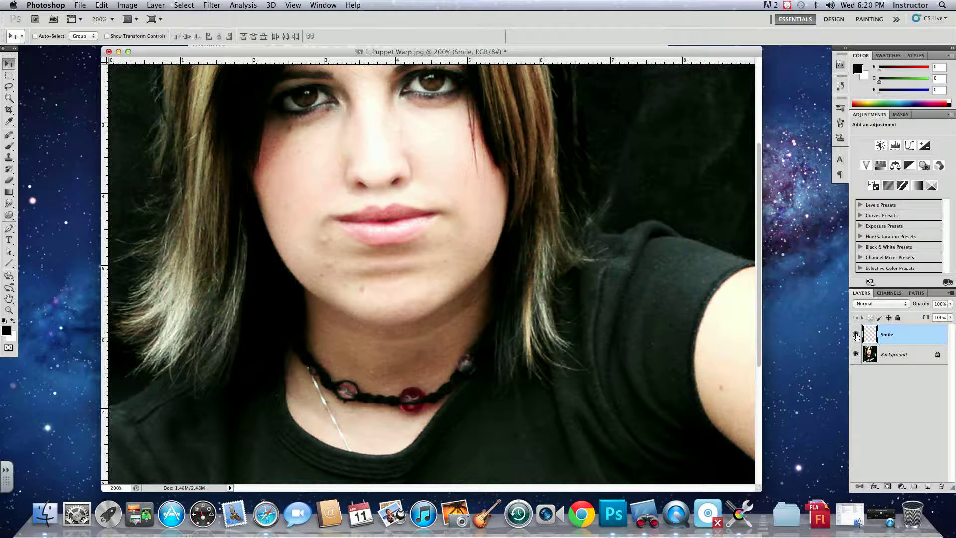
{"action": "left_click", "coordinate": [856, 334]}
{"action": "left_click", "coordinate": [855, 334]}
{"action": "left_click", "coordinate": [856, 334]}
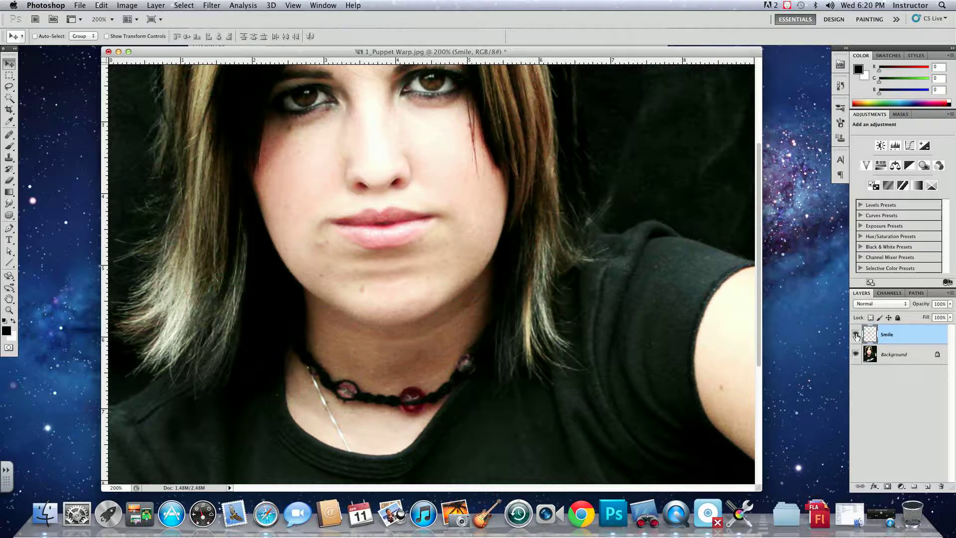
Move the Smile layer down over the original mouth and nudge it slightly upward into place.
{"action": "left_click_drag", "start_coordinate": [380, 234], "coordinate": [379, 248]}
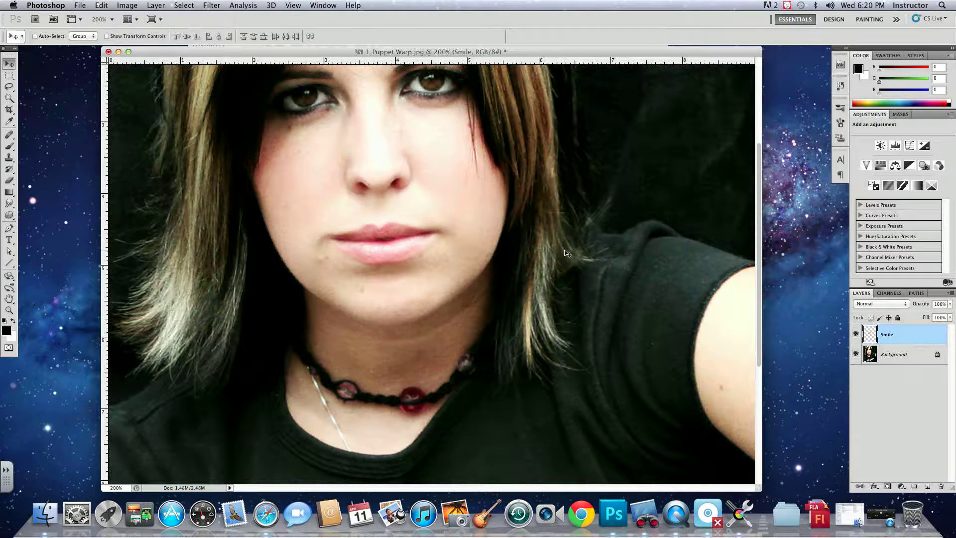
{"action": "key", "text": "Up"}
{"action": "key", "text": "Up"}
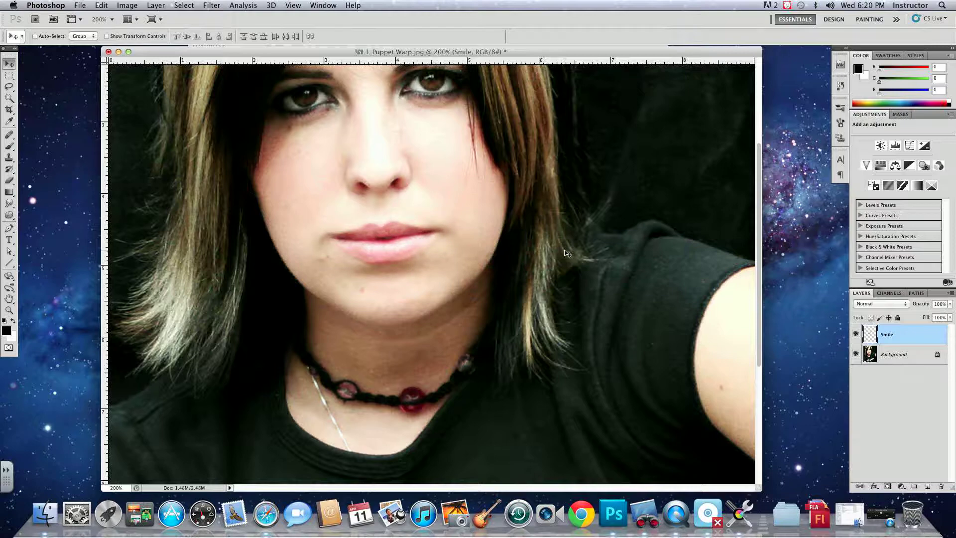
{"action": "key", "text": "Up"}
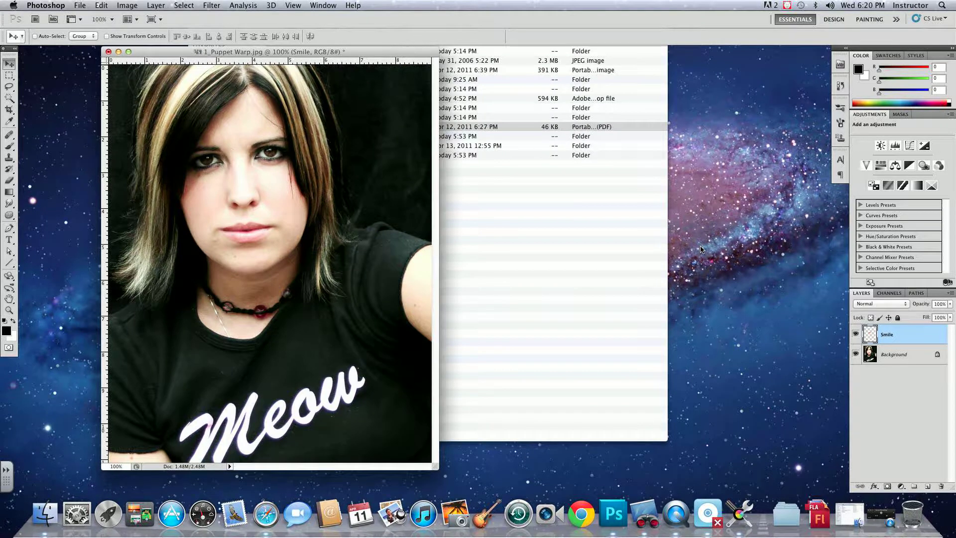
Merge the Smile and Background layers, and close the portrait without saving it.
{"action": "left_click", "coordinate": [907, 359], "text": "shift"}
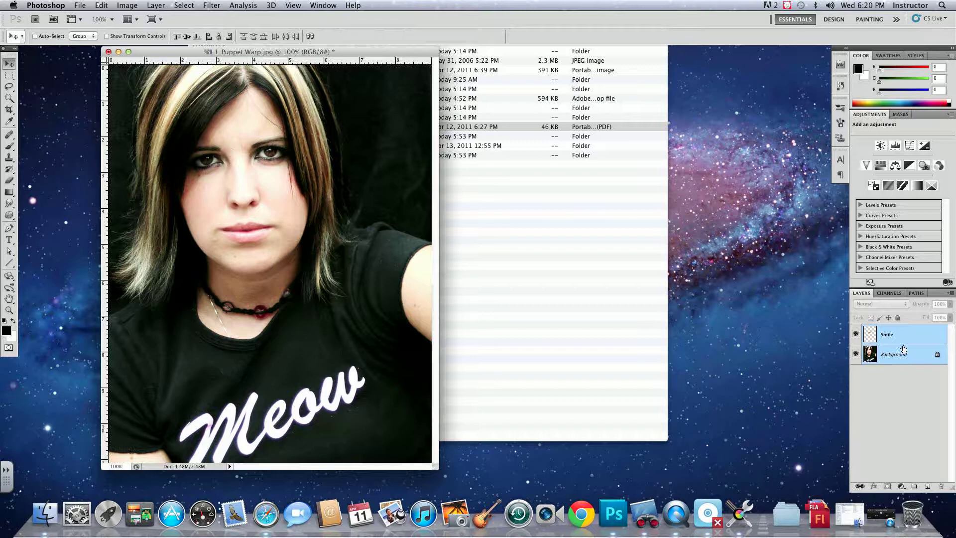
{"action": "left_click", "coordinate": [951, 293]}
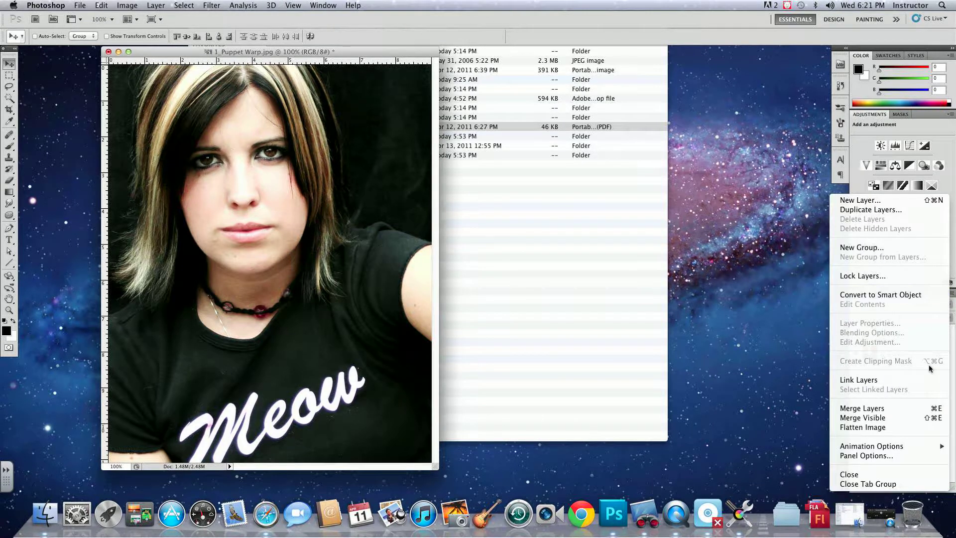
{"action": "left_click", "coordinate": [924, 409]}
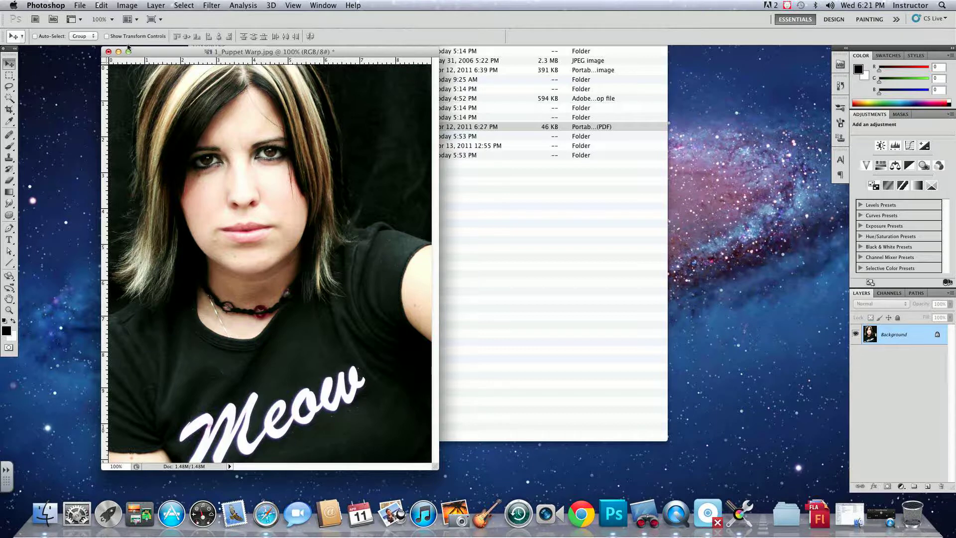
{"action": "left_click", "coordinate": [109, 52]}
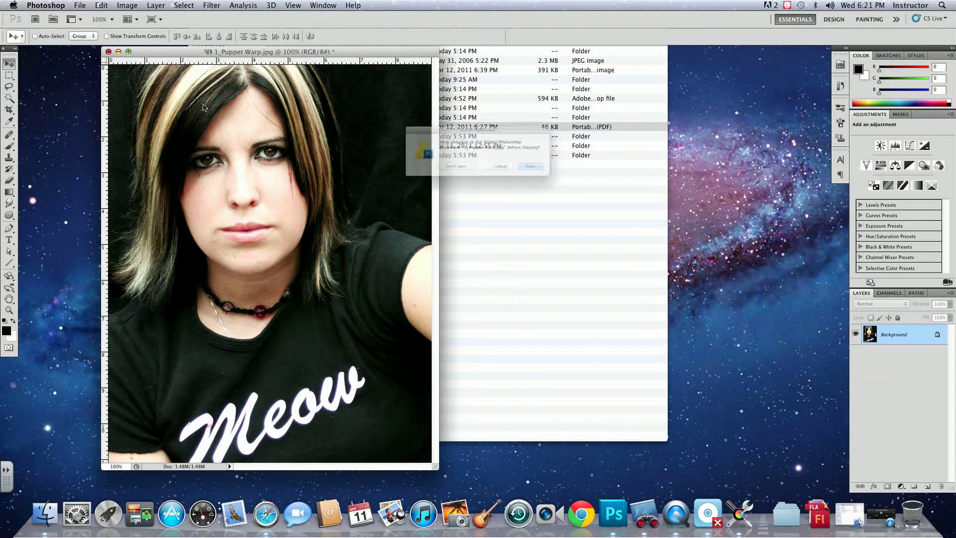
{"action": "left_click", "coordinate": [430, 175]}
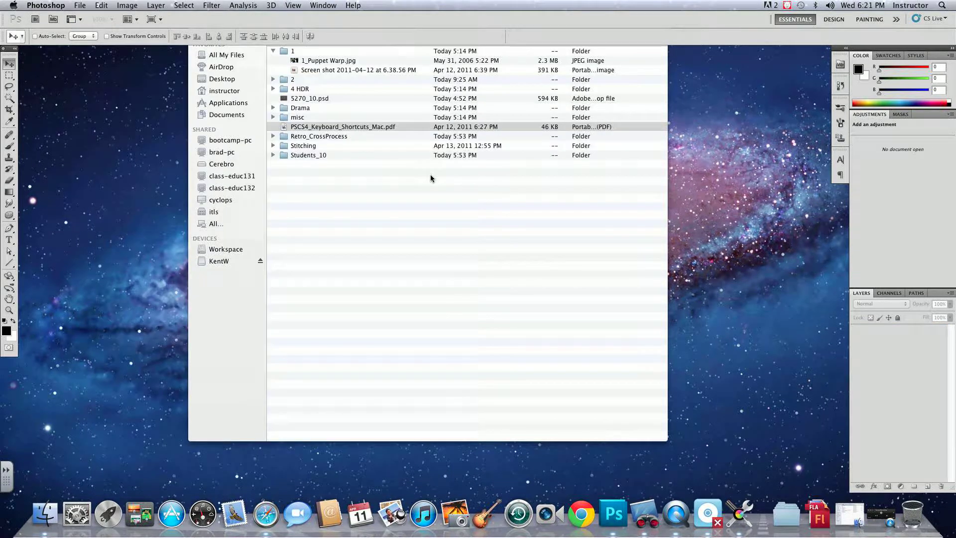
Switch to Finder, collapse folder 1 and expand folder 2 to show its image files.
{"action": "left_click", "coordinate": [273, 51]}
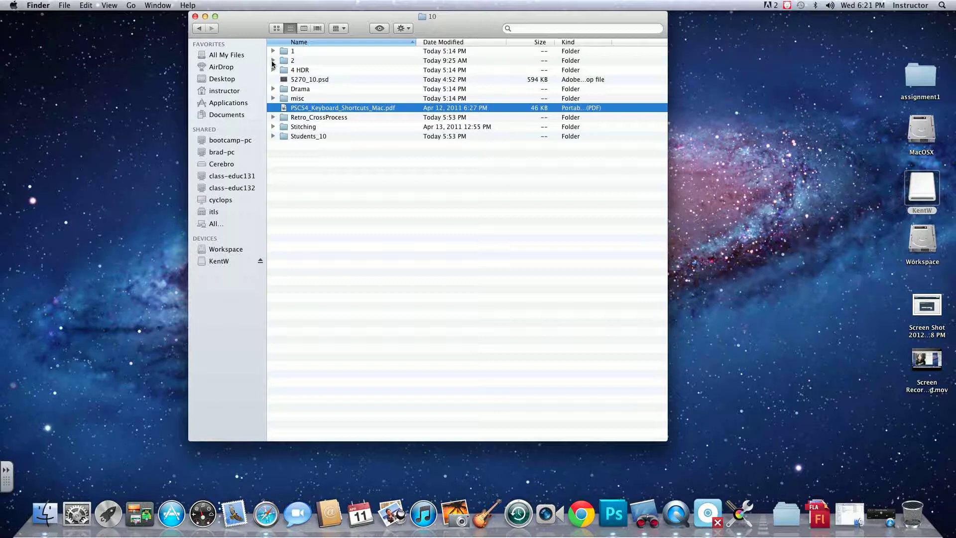
{"action": "left_click", "coordinate": [272, 61]}
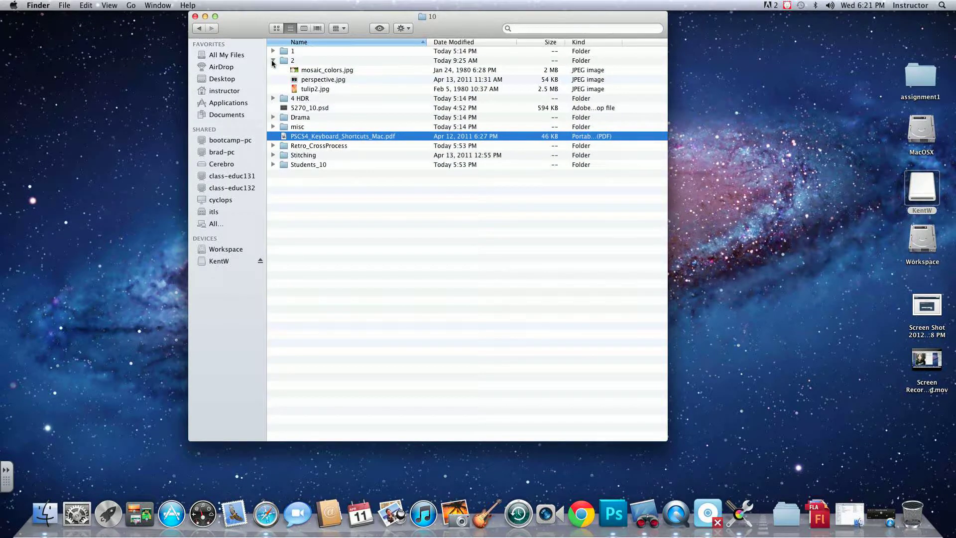
{"action": "left_click", "coordinate": [273, 60]}
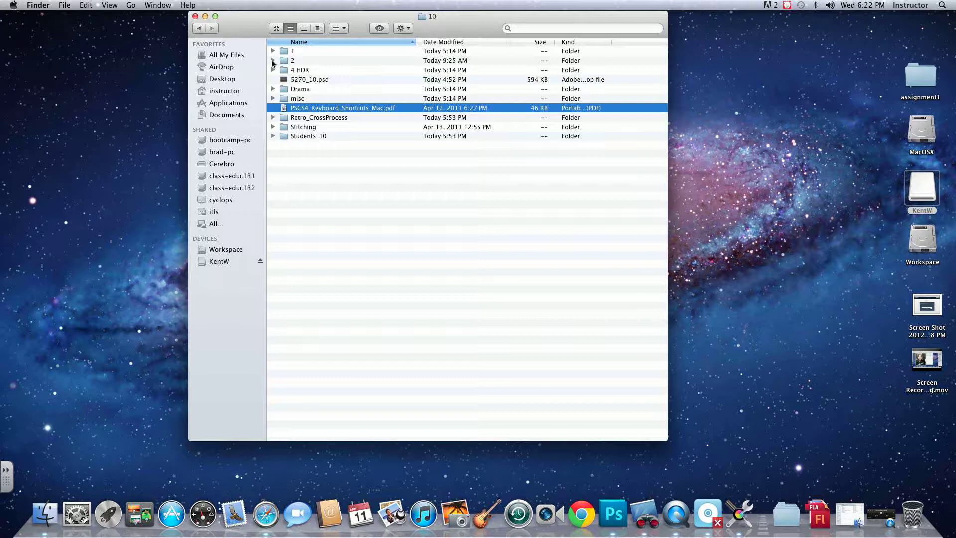
{"action": "left_click", "coordinate": [273, 61]}
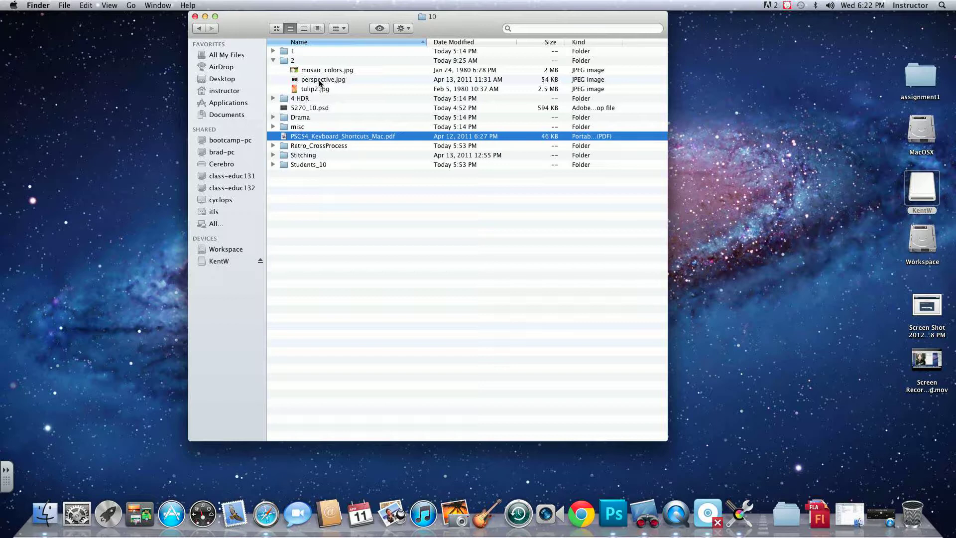
Open mosaic_colors.jpg in Photoshop, move its window clear of the tools and enlarge it to leave space around the photo.
{"action": "left_click_drag", "start_coordinate": [320, 70], "coordinate": [612, 509]}
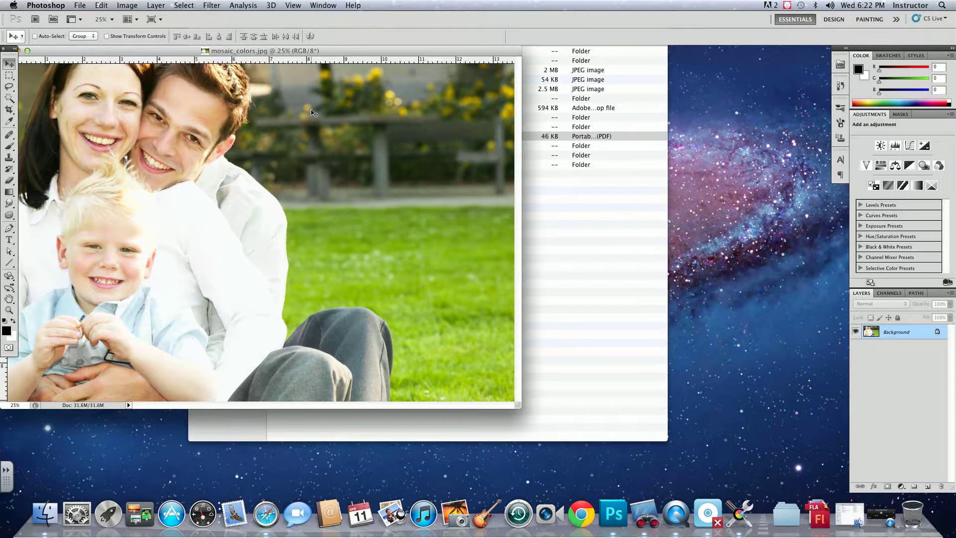
{"action": "left_click_drag", "start_coordinate": [285, 50], "coordinate": [304, 52]}
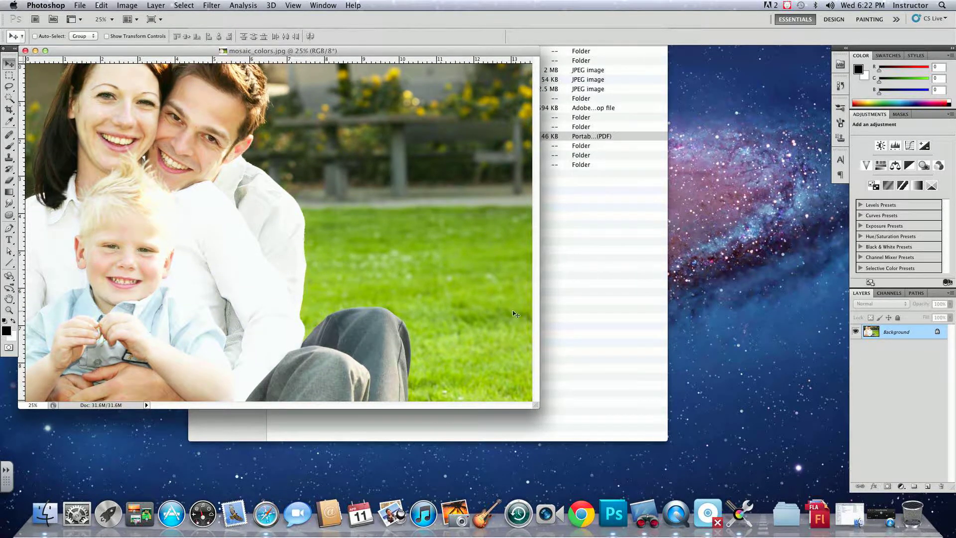
{"action": "left_click_drag", "start_coordinate": [543, 422], "coordinate": [580, 462]}
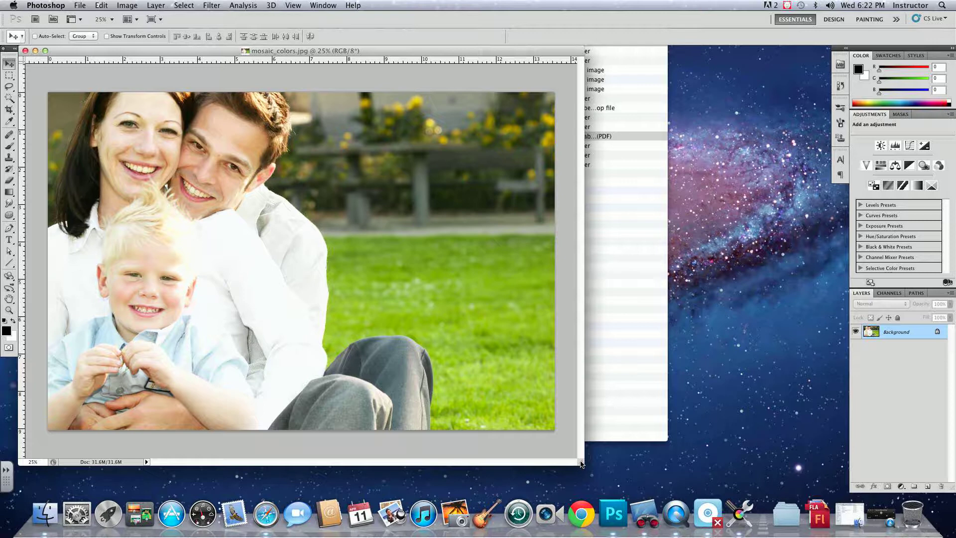
Preview perspective.jpg from folder 2 in Finder, and return to mosaic_colors.jpg in Photoshop.
{"action": "left_click", "coordinate": [617, 124]}
{"action": "left_click", "coordinate": [327, 81]}
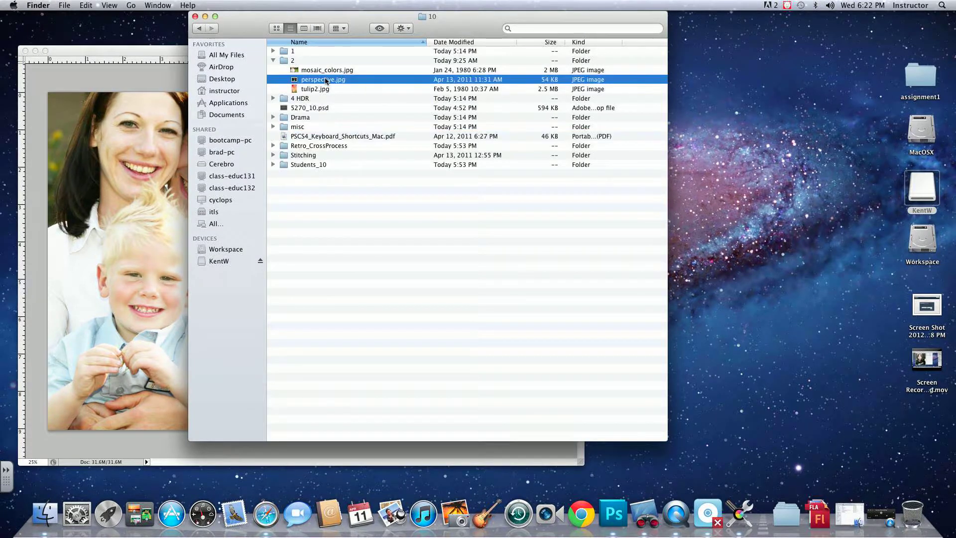
{"action": "key", "text": "space"}
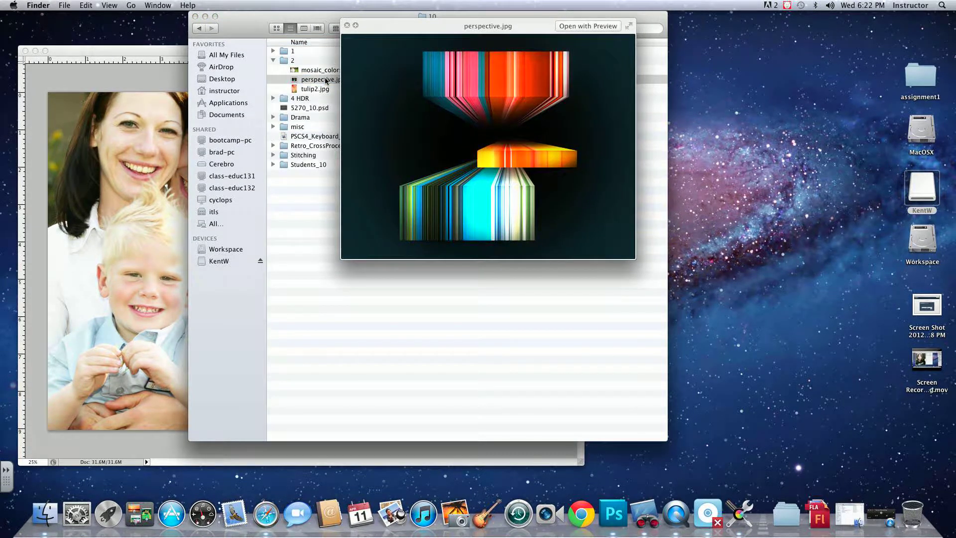
{"action": "key", "text": "space"}
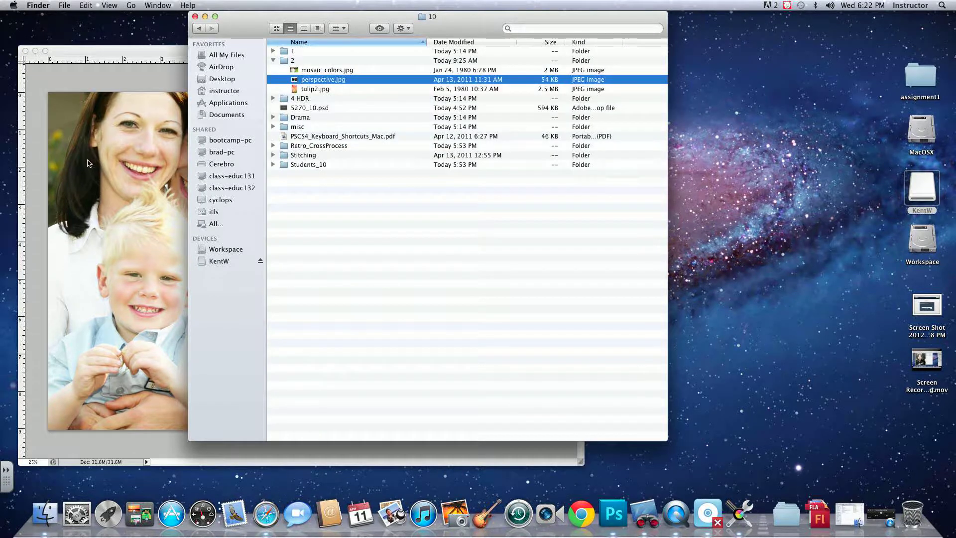
{"action": "left_click", "coordinate": [119, 161]}
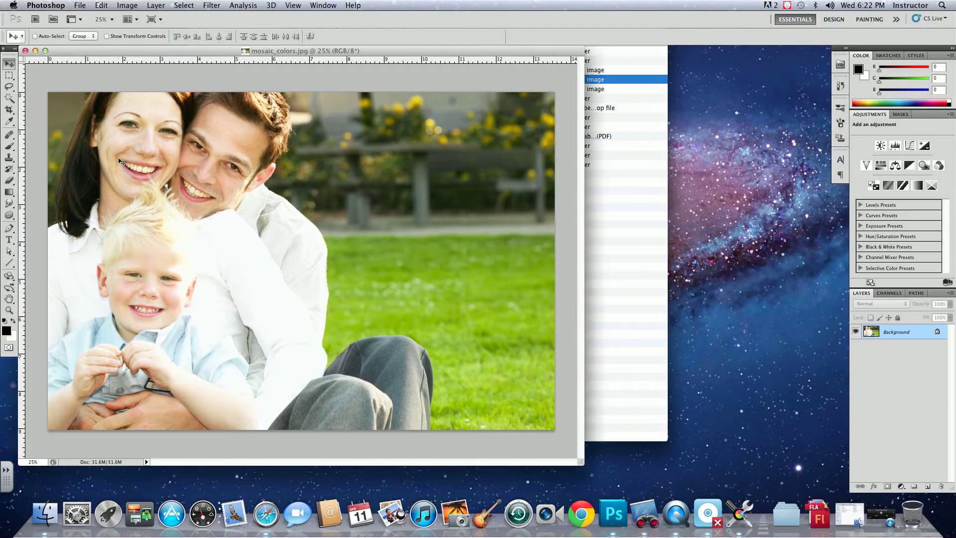
Switch to the Single Column Marquee tool for one-pixel-wide vertical selections.
{"action": "left_click", "coordinate": [8, 77]}
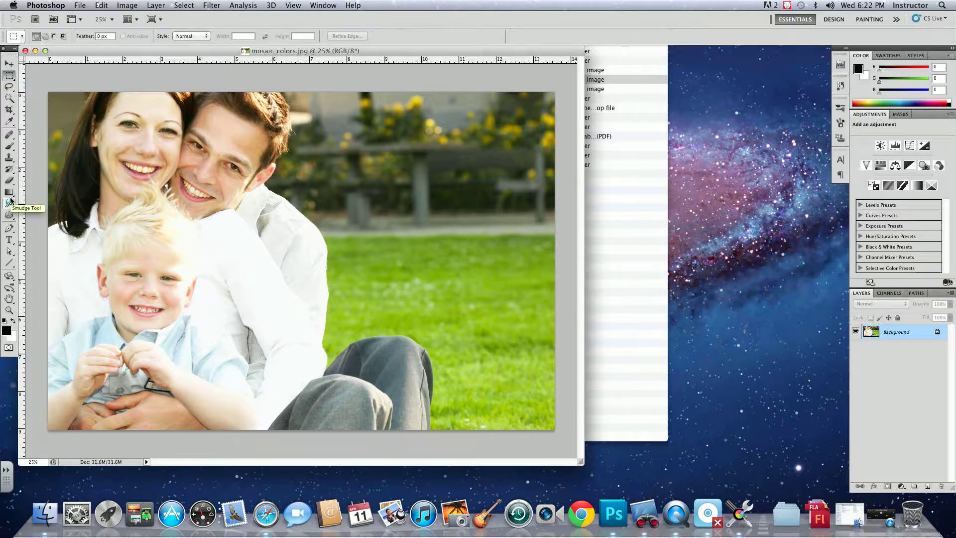
{"action": "left_click", "coordinate": [8, 74]}
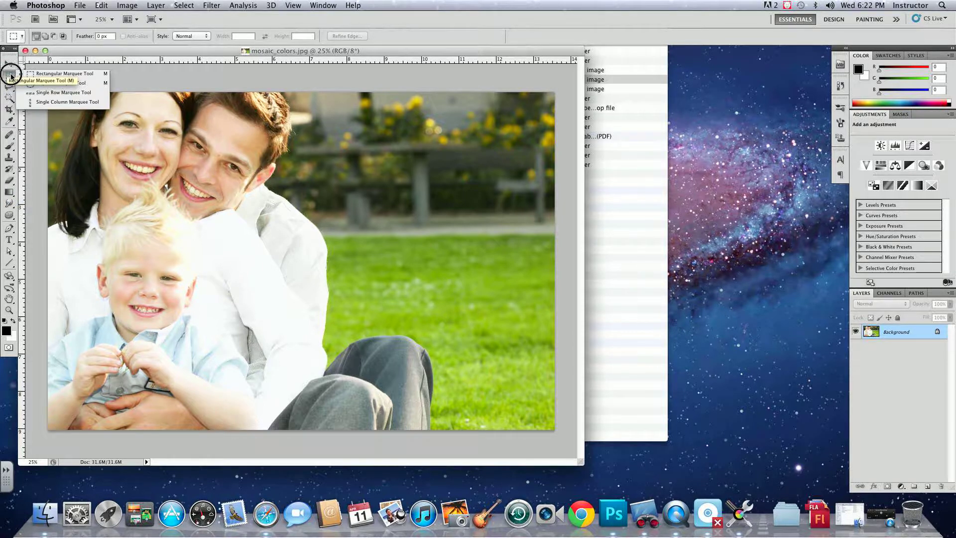
{"action": "left_click", "coordinate": [45, 103]}
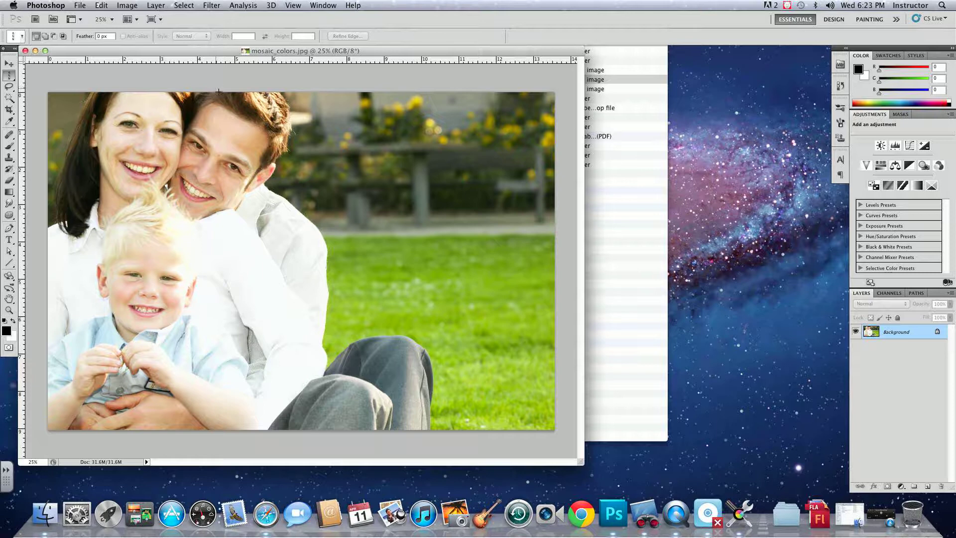
{"action": "left_click", "coordinate": [308, 83]}
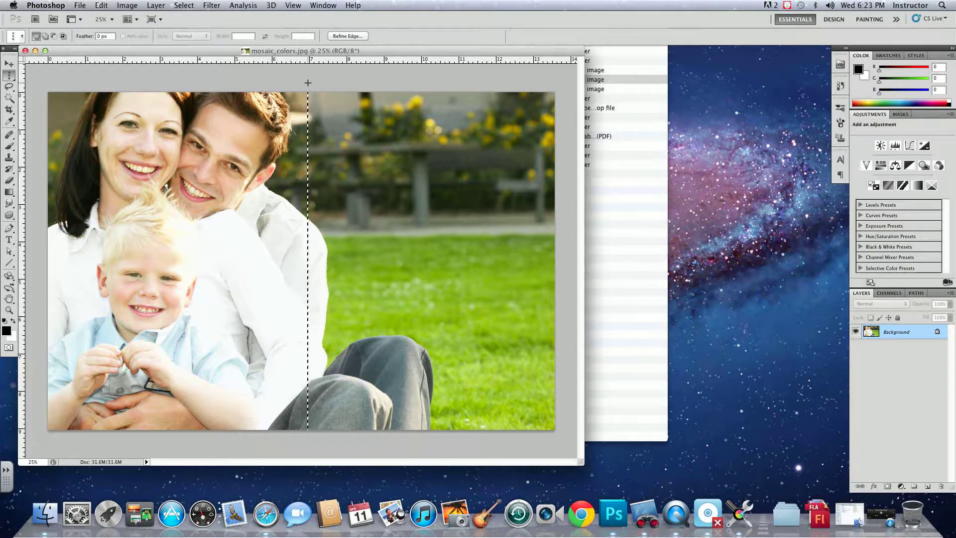
{"action": "key", "text": "super+t"}
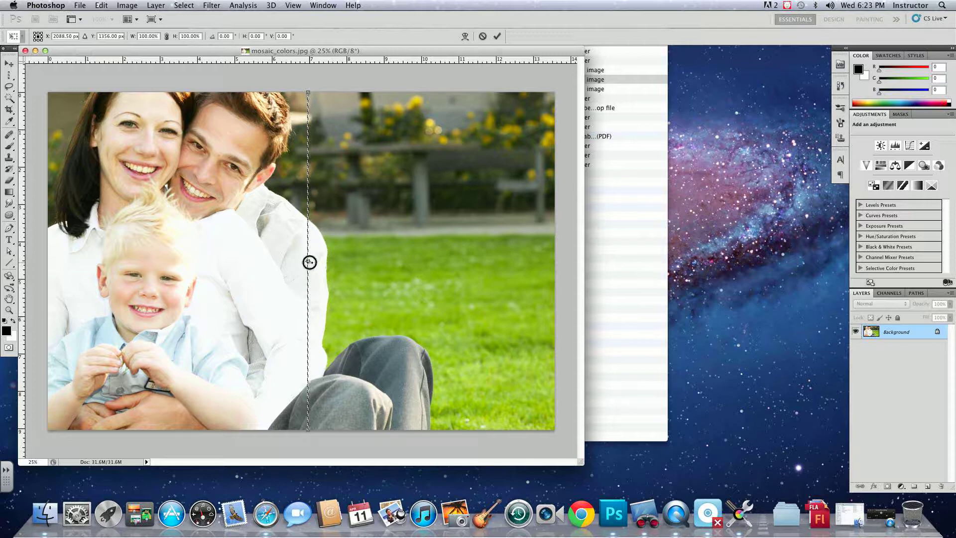
{"action": "left_click_drag", "start_coordinate": [310, 262], "coordinate": [555, 262]}
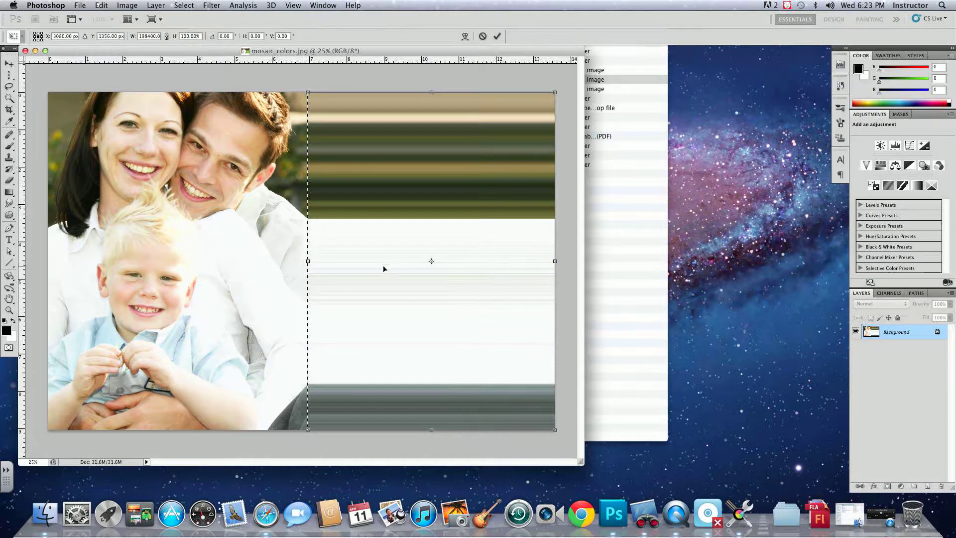
{"action": "left_click_drag", "start_coordinate": [307, 261], "coordinate": [36, 266]}
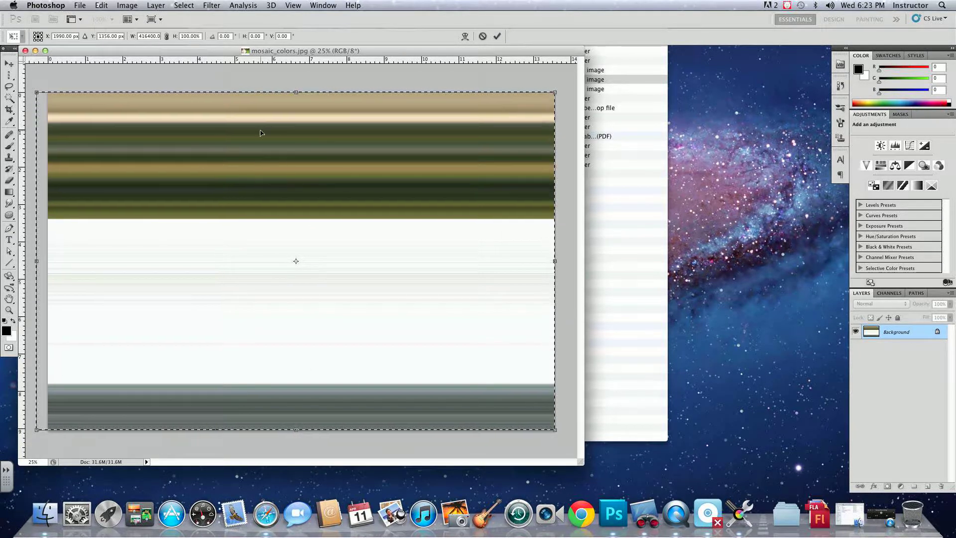
{"action": "key", "text": "Escape"}
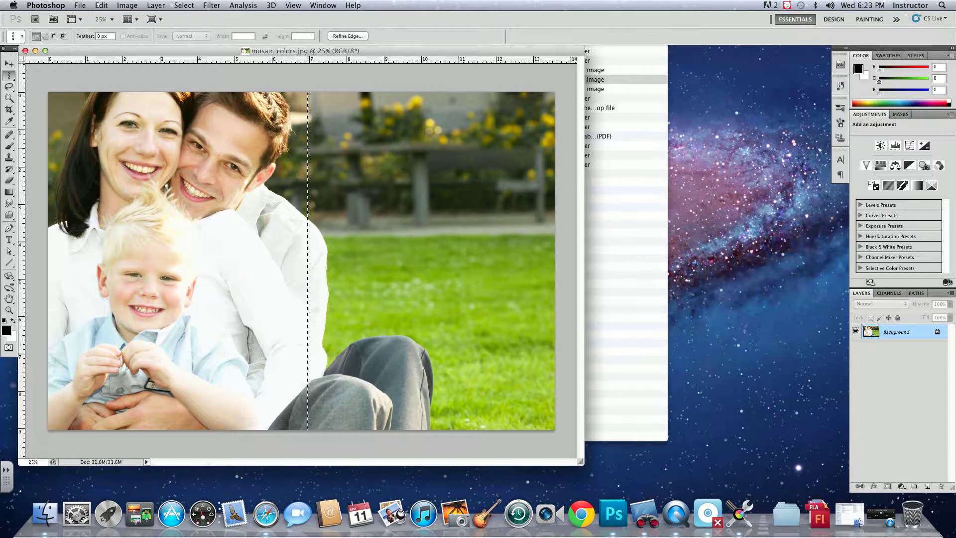
Select a one-pixel column through the boy's face, stretch it with Free Transform past both image sides into colour stripes, and deselect.
{"action": "left_click", "coordinate": [155, 82]}
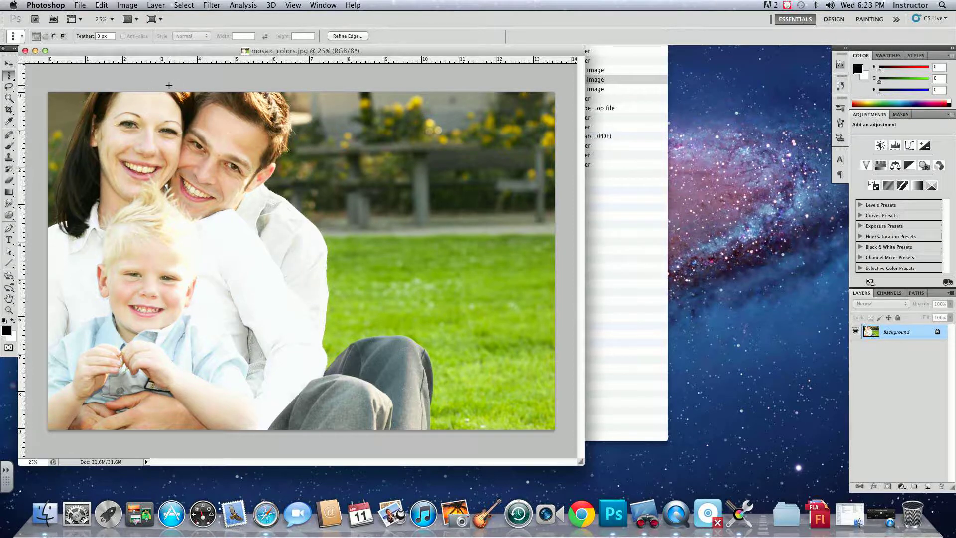
{"action": "left_click", "coordinate": [169, 86]}
{"action": "key", "text": "super+t"}
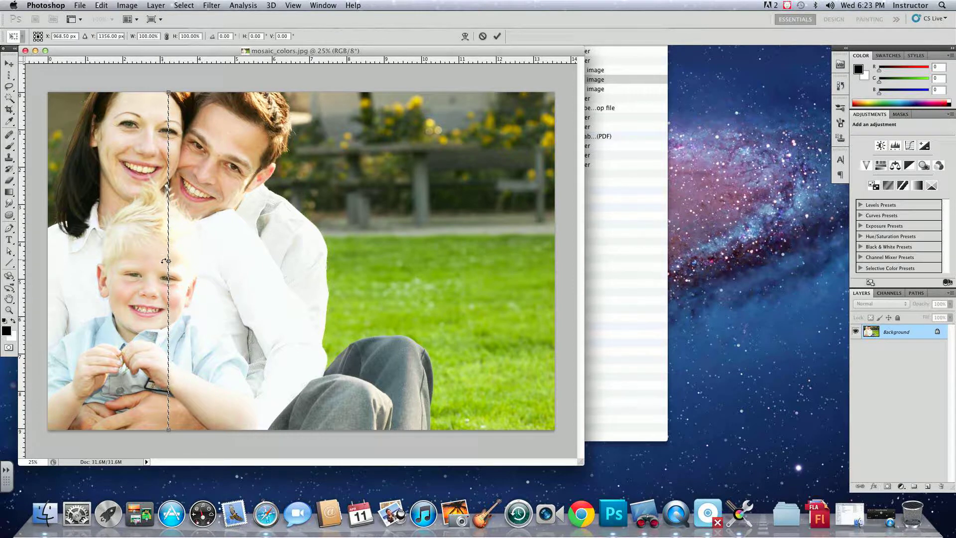
{"action": "left_click_drag", "start_coordinate": [166, 260], "coordinate": [562, 257]}
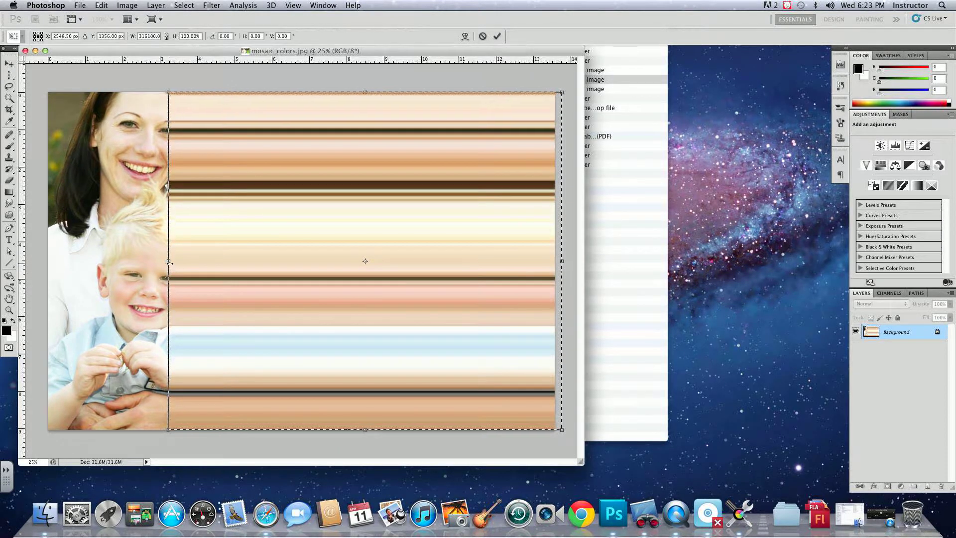
{"action": "left_click_drag", "start_coordinate": [169, 262], "coordinate": [40, 252]}
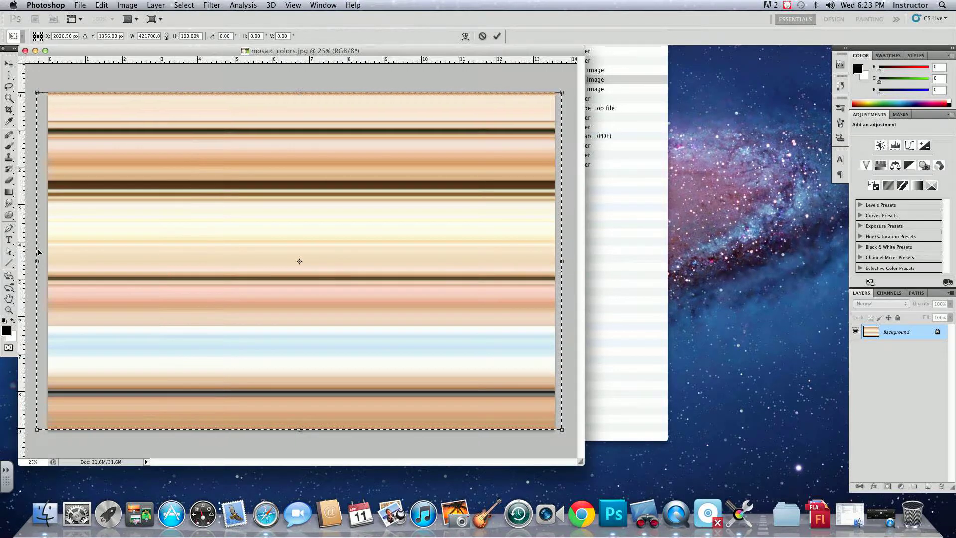
{"action": "key", "text": "Return"}
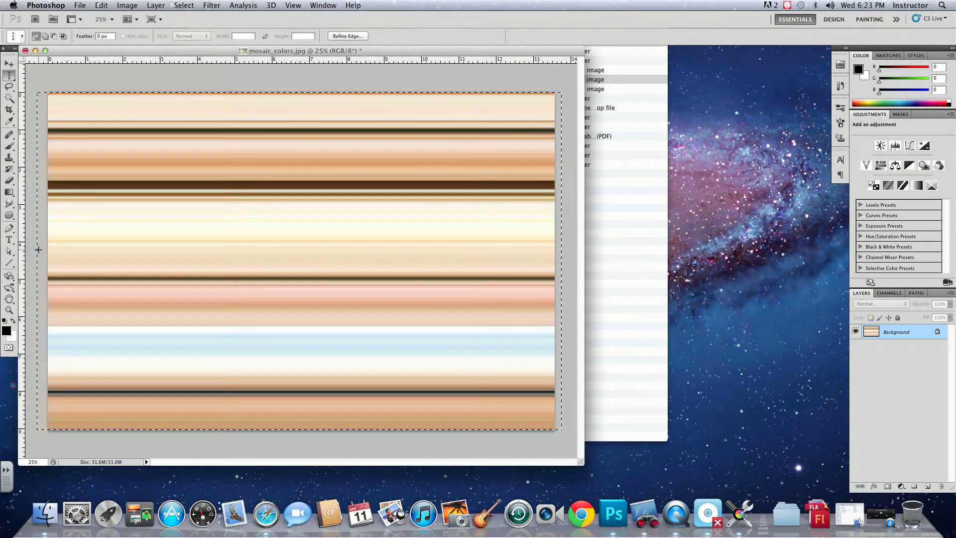
{"action": "key", "text": "super+d"}
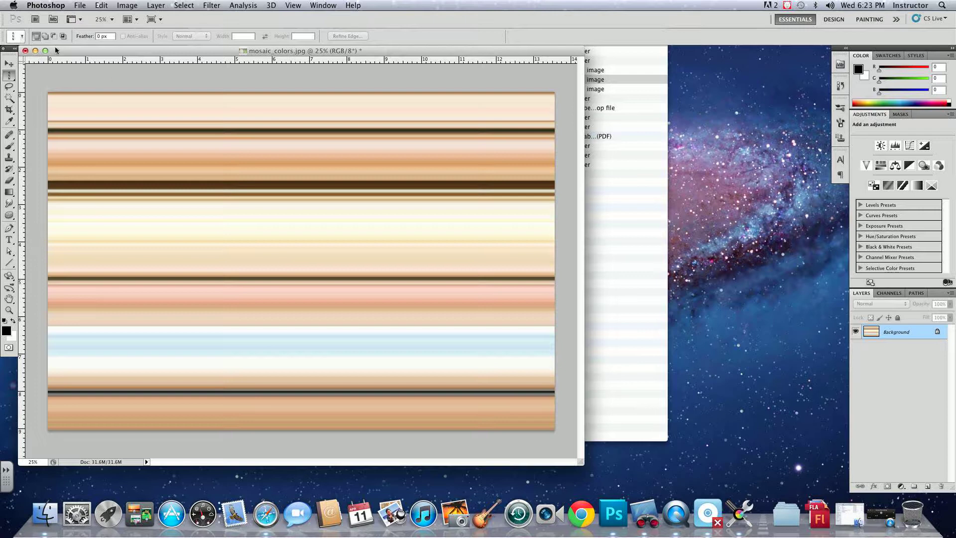
Convert the Background into the editable Layer 0, and squash its stripes vertically into roughly the upper half of the canvas.
{"action": "left_click", "coordinate": [9, 65]}
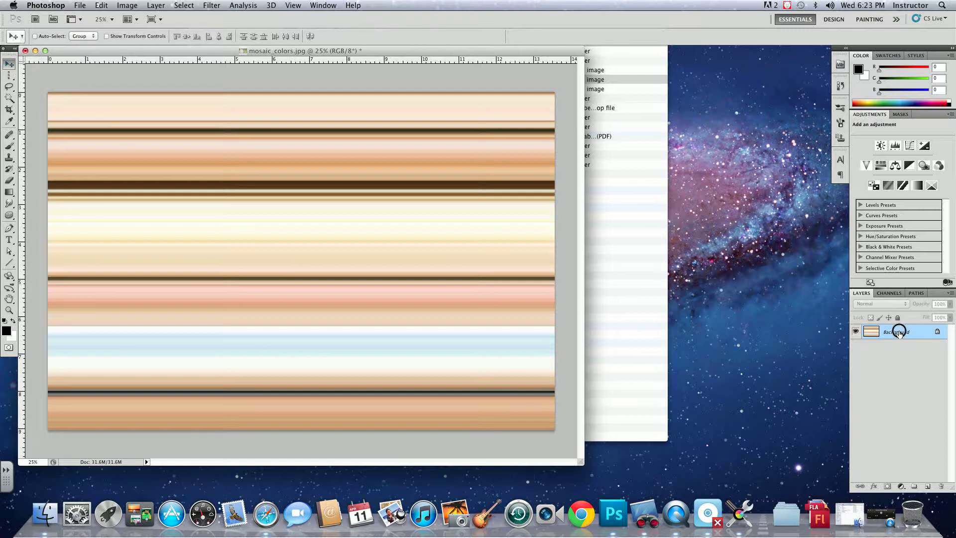
{"action": "double_click", "coordinate": [899, 333]}
{"action": "left_click", "coordinate": [310, 137]}
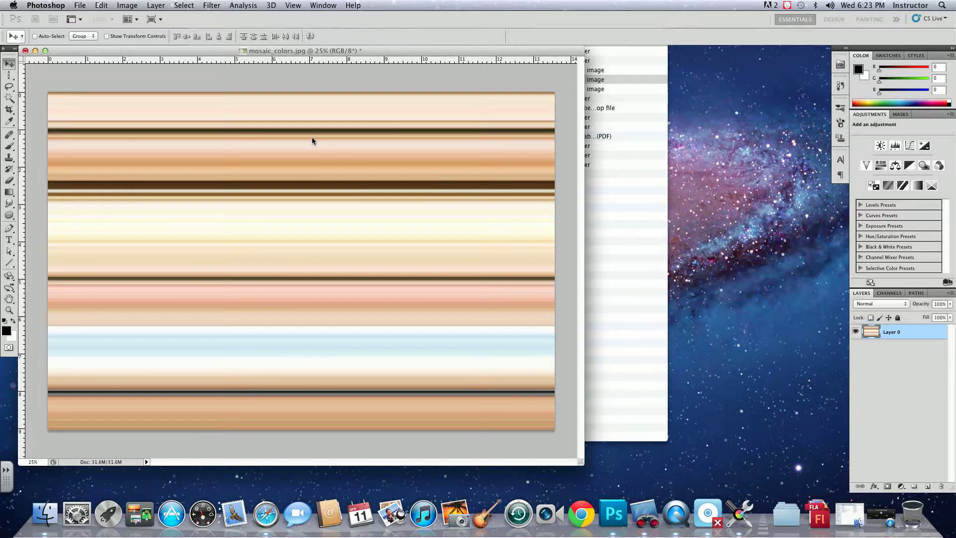
{"action": "key", "text": "super+t"}
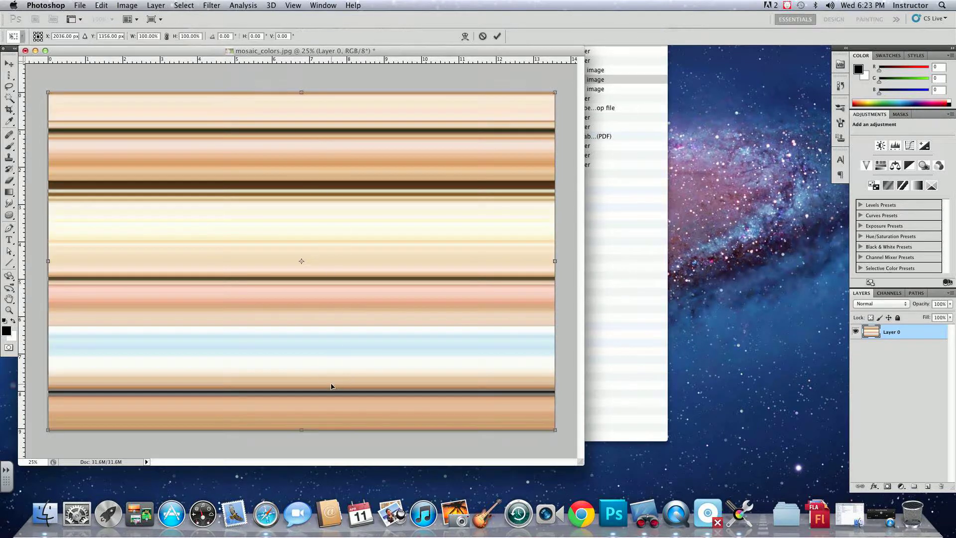
{"action": "left_click_drag", "start_coordinate": [304, 429], "coordinate": [297, 240]}
{"action": "key", "text": "Return"}
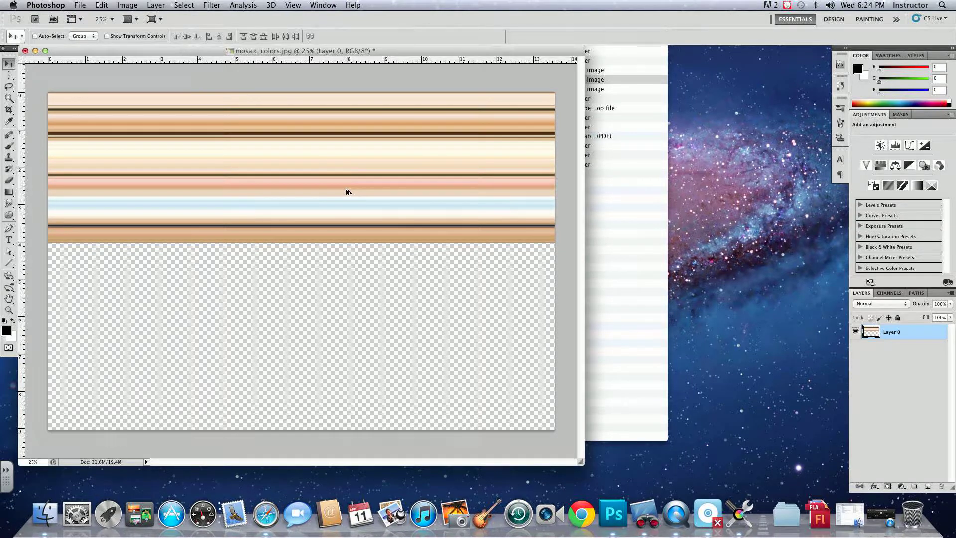
Duplicate the stripe layer twice downward until the stripes fill the canvas, and merge the three layers.
{"action": "left_click_drag", "start_coordinate": [350, 184], "coordinate": [348, 327]}
{"action": "scroll", "coordinate": [352, 301], "scroll_direction": "down", "scroll_amount": 1}
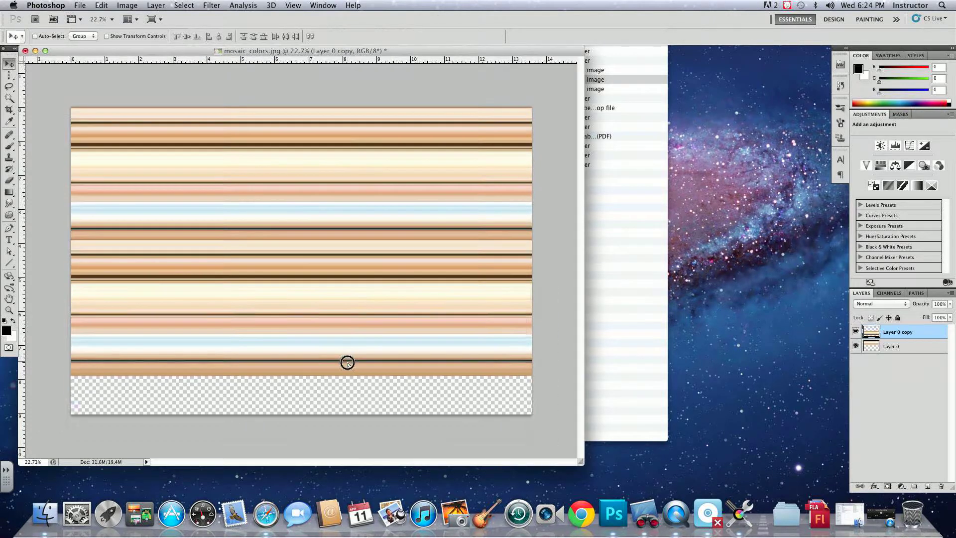
{"action": "left_click_drag", "start_coordinate": [348, 361], "coordinate": [342, 329]}
{"action": "left_click", "coordinate": [895, 361], "text": "shift"}
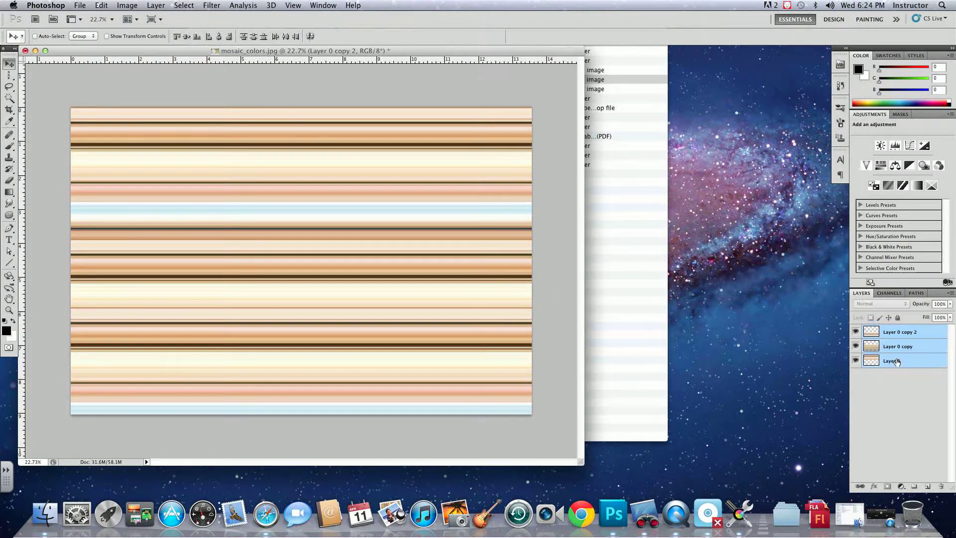
{"action": "key", "text": "super+e"}
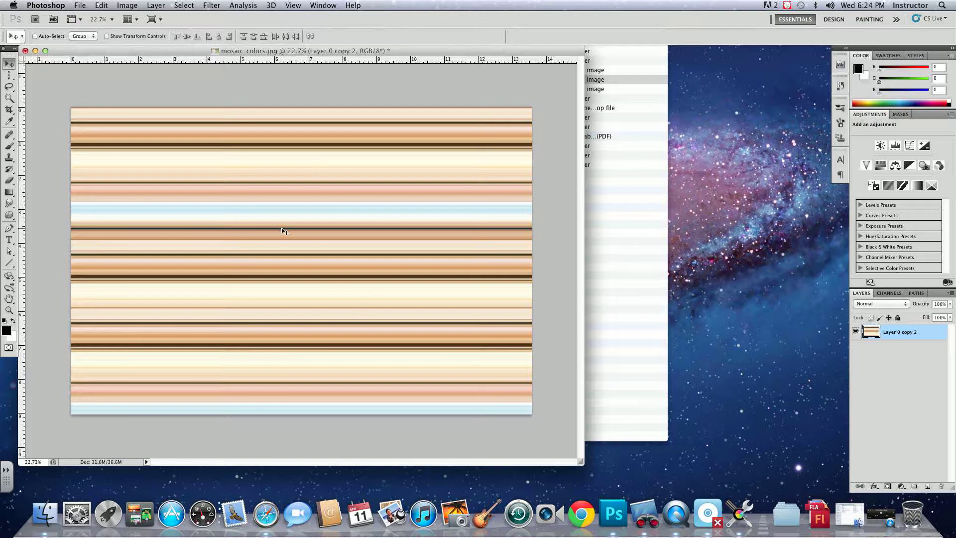
Apply Levels to the stripes with a black input of 38 and a midtone of 0.35.
{"action": "left_click", "coordinate": [128, 6]}
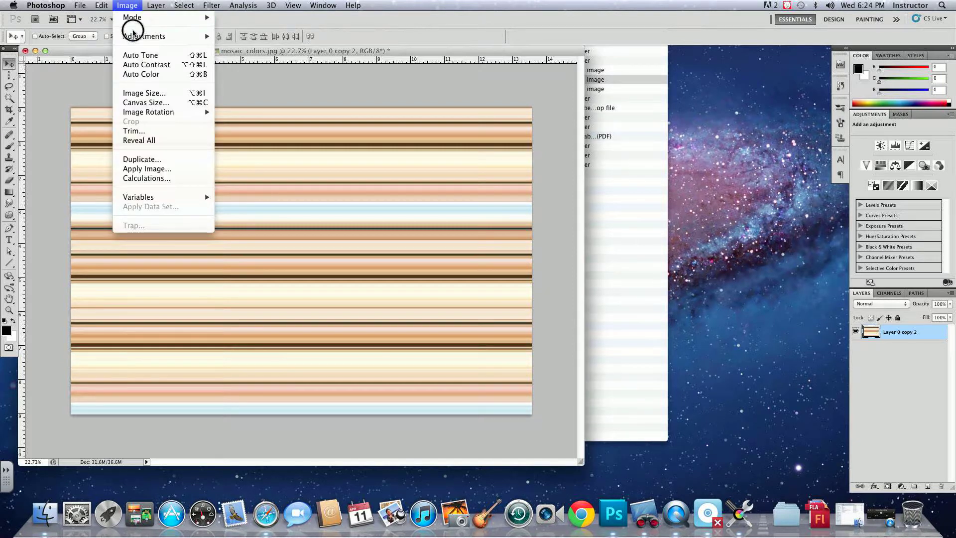
{"action": "mouse_move", "coordinate": [133, 36]}
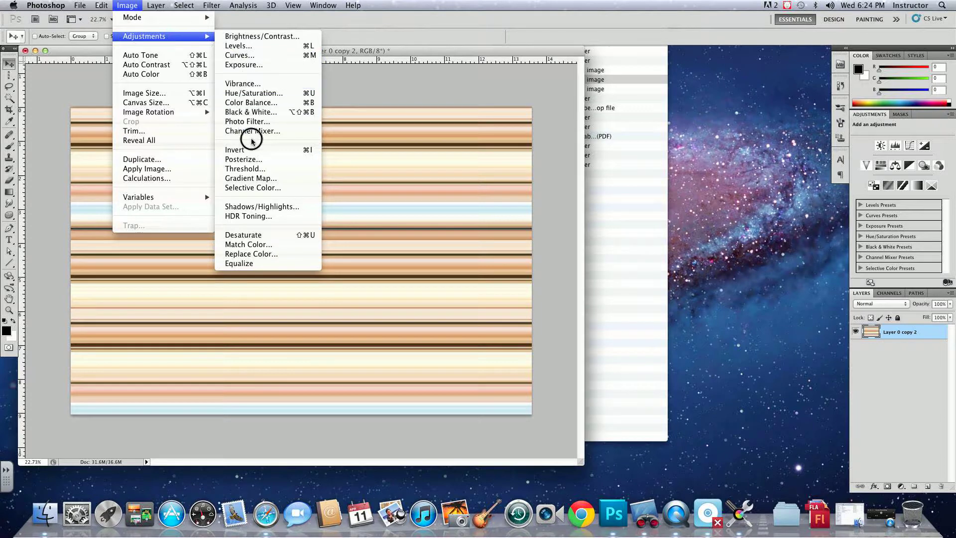
{"action": "left_click", "coordinate": [238, 46]}
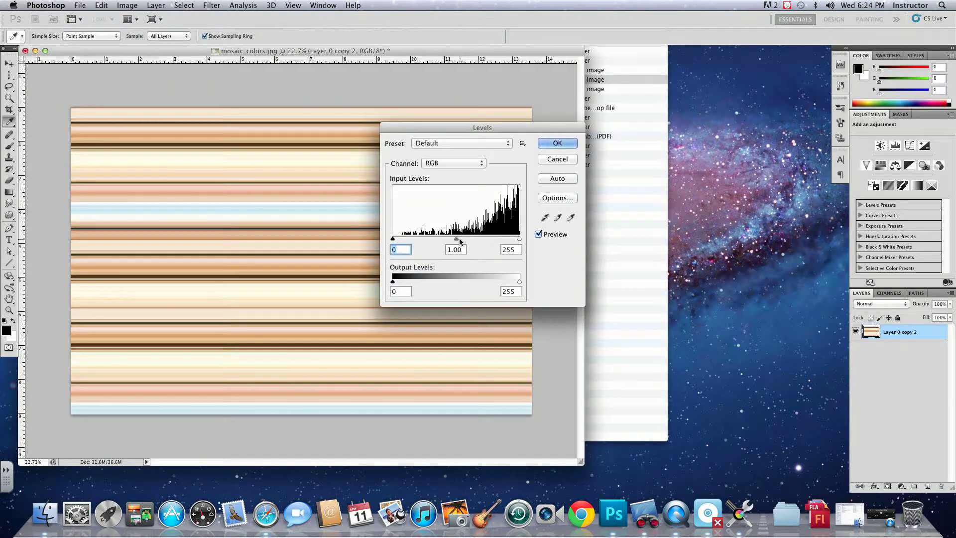
{"action": "left_click_drag", "start_coordinate": [456, 241], "coordinate": [487, 241]}
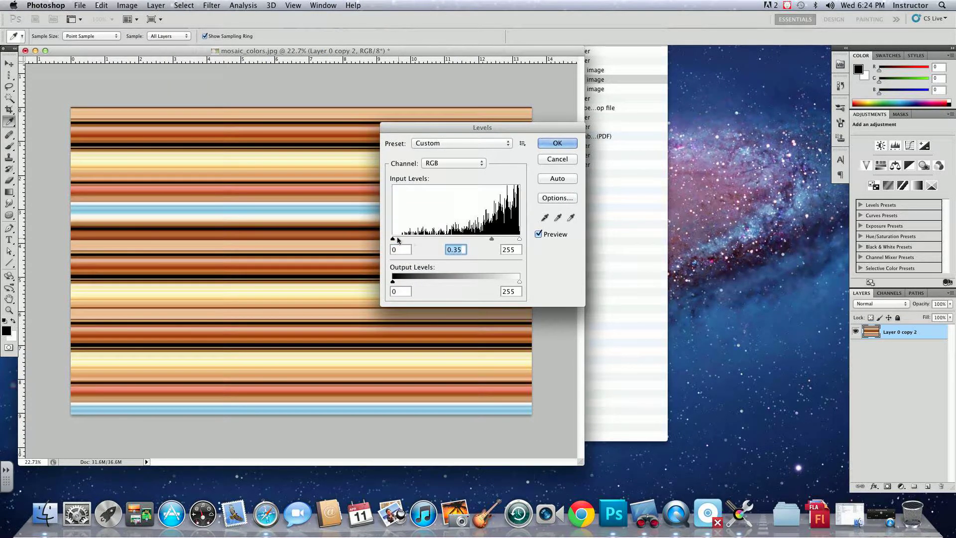
{"action": "left_click_drag", "start_coordinate": [392, 239], "coordinate": [413, 240]}
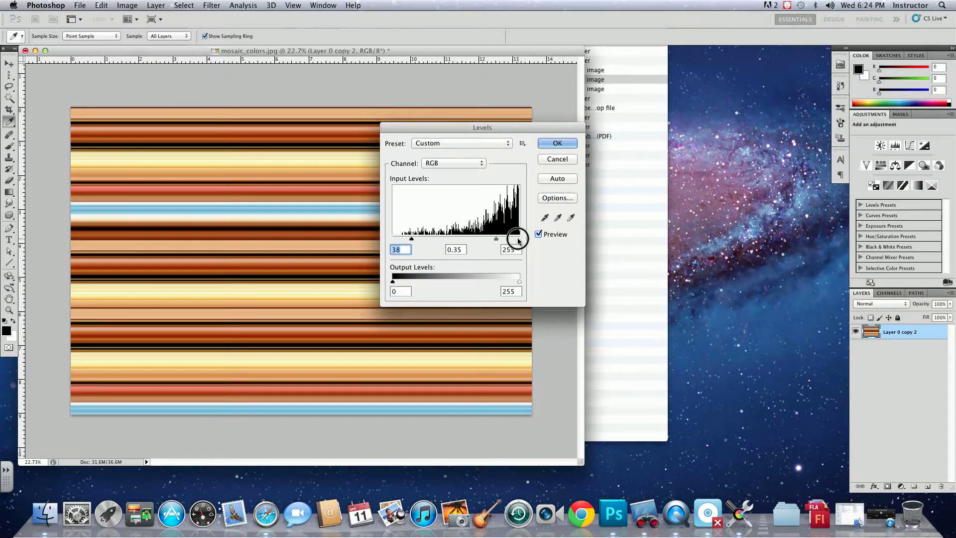
{"action": "left_click_drag", "start_coordinate": [519, 239], "coordinate": [518, 240]}
{"action": "left_click", "coordinate": [558, 144]}
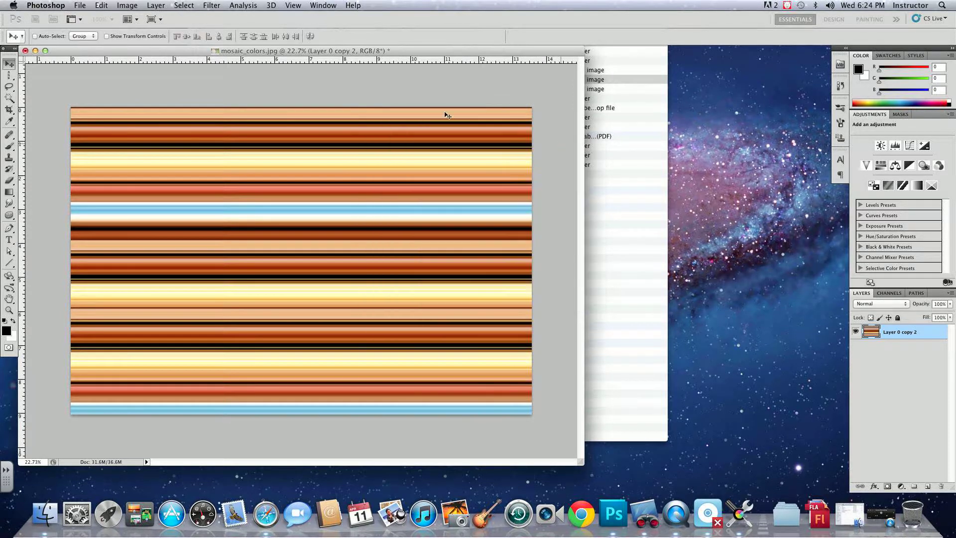
Open the Hue/Saturation adjustment for the merged stripe layer.
{"action": "left_click", "coordinate": [127, 5]}
{"action": "mouse_move", "coordinate": [130, 36]}
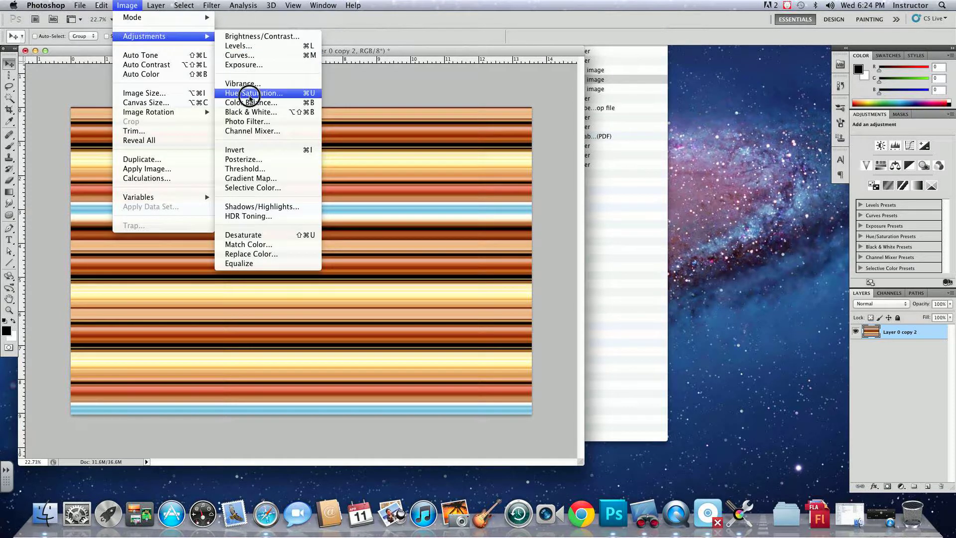
{"action": "left_click", "coordinate": [248, 92]}
{"action": "left_click_drag", "start_coordinate": [555, 250], "coordinate": [531, 252]}
{"action": "left_click_drag", "start_coordinate": [555, 220], "coordinate": [534, 224]}
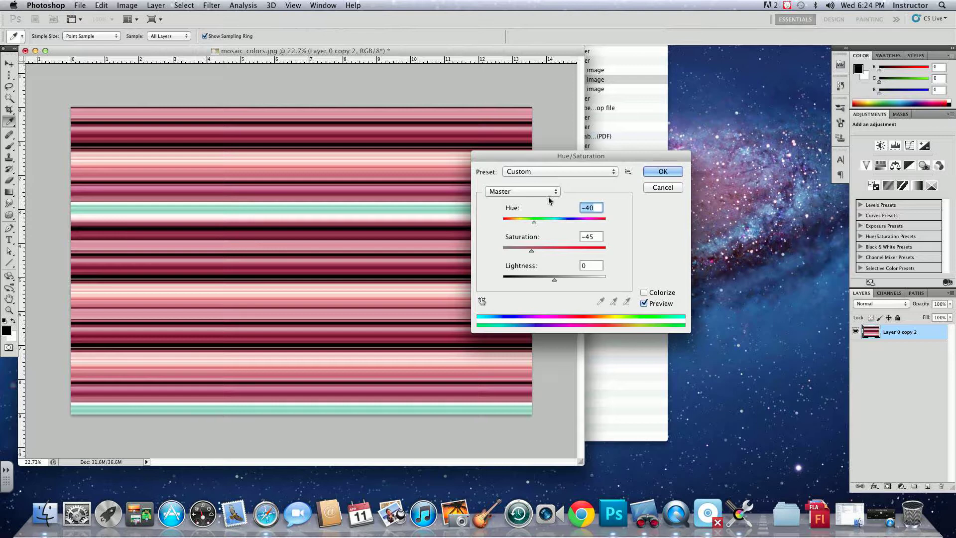
{"action": "key", "text": "alt"}
{"action": "key", "text": "alt"}
{"action": "key", "text": "alt"}
{"action": "left_click", "coordinate": [669, 188], "text": "alt"}
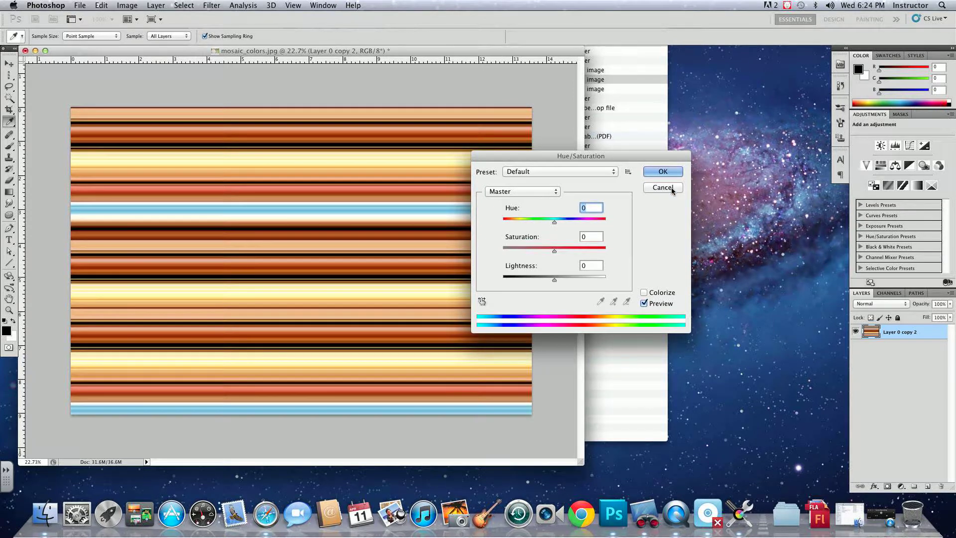
Raise the stripes' saturation slightly, apply the adjustment, and return to the Move tool.
{"action": "left_click_drag", "start_coordinate": [554, 250], "coordinate": [563, 252]}
{"action": "left_click", "coordinate": [653, 171]}
{"action": "key", "text": "v"}
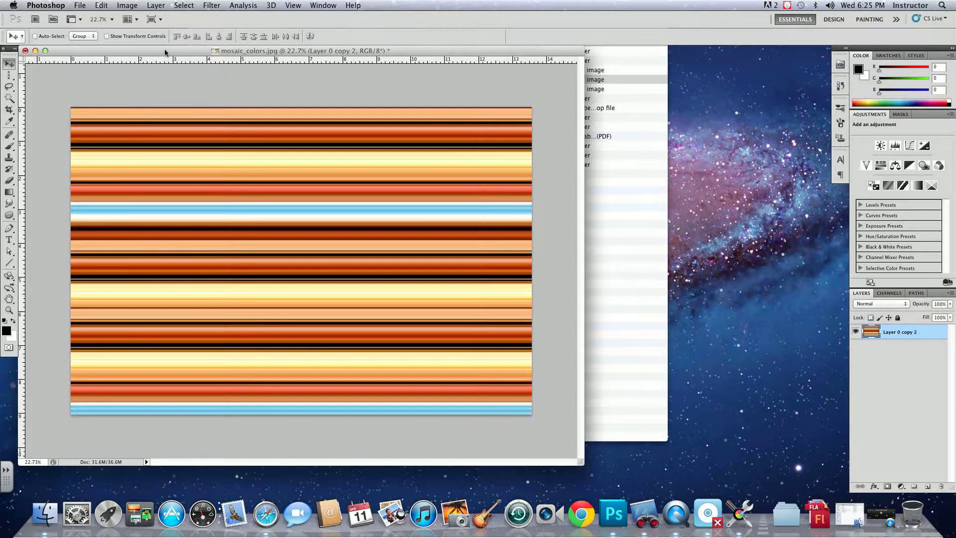
Create a new document 1400 pixels wide and 800 pixels high.
{"action": "left_click", "coordinate": [82, 6]}
{"action": "left_click", "coordinate": [88, 17]}
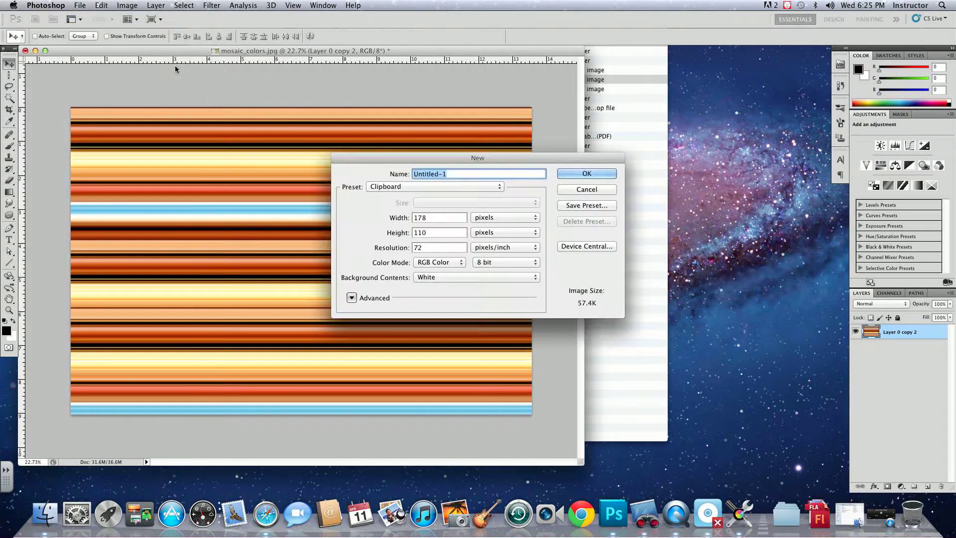
{"action": "left_click", "coordinate": [478, 218]}
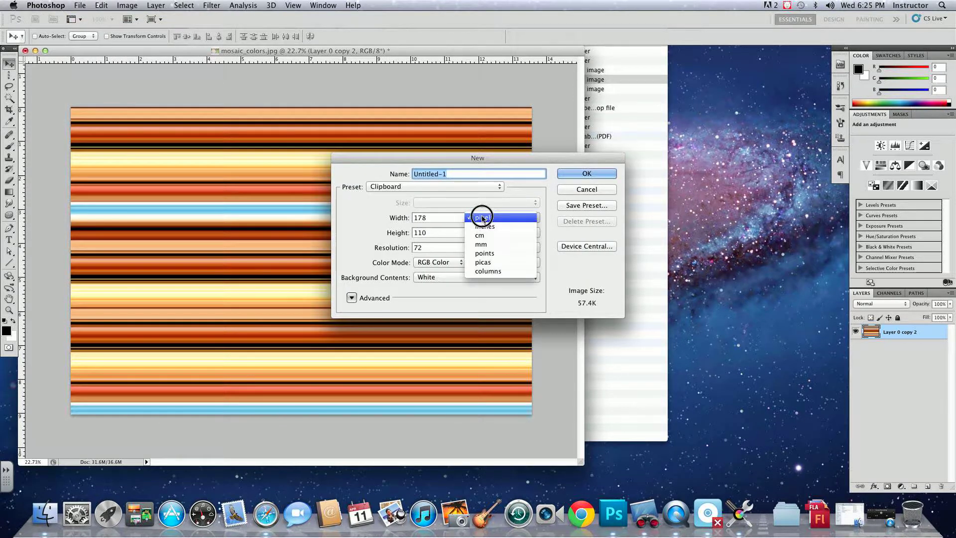
{"action": "double_click", "coordinate": [421, 218]}
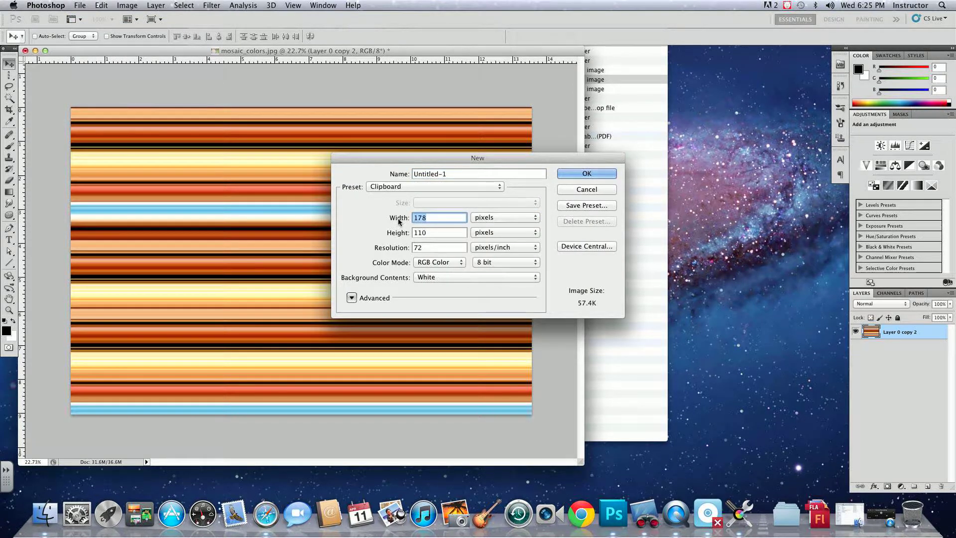
{"action": "type", "text": "1400"}
{"action": "key", "text": "Tab"}
{"action": "type", "text": "800"}
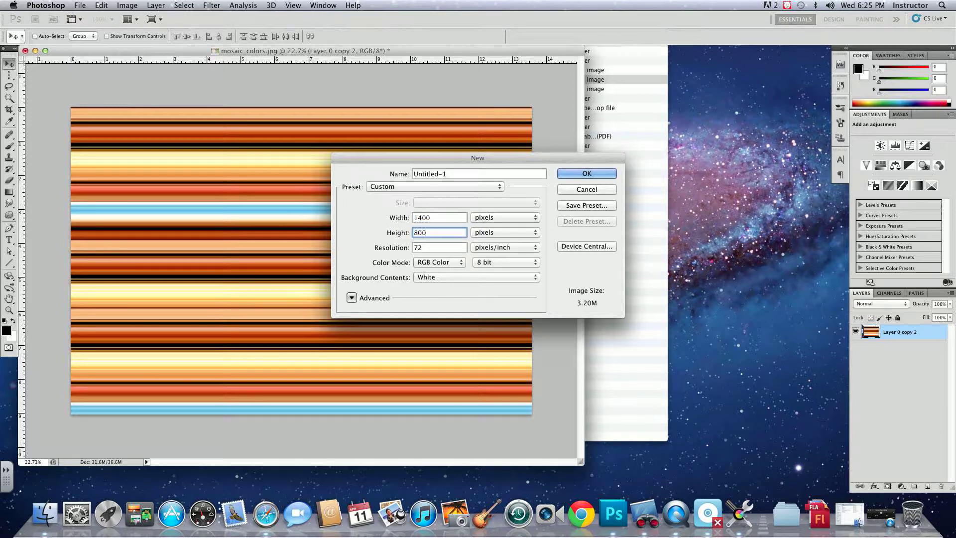
{"action": "key", "text": "Return"}
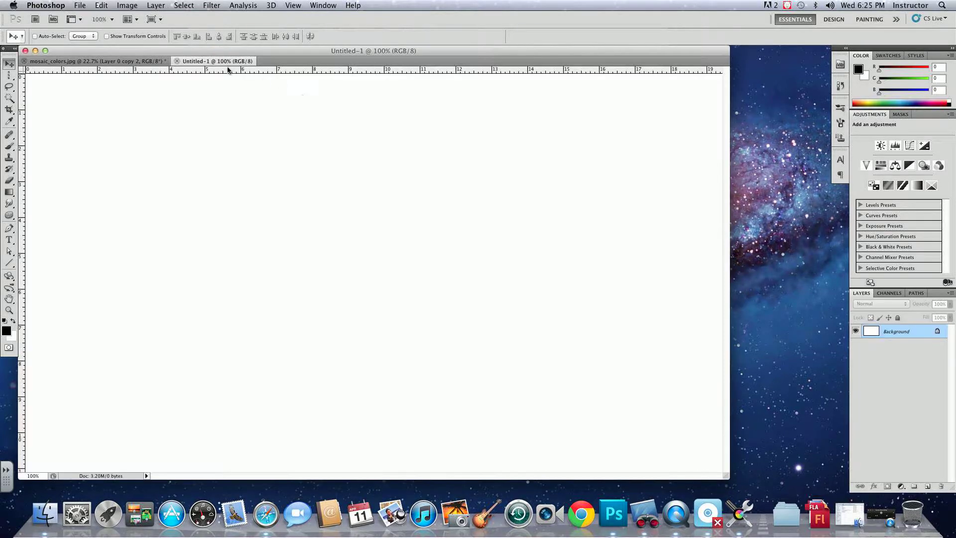
Float the new document in its own window, fill a new layer with black, and return to the Move tool.
{"action": "left_click_drag", "start_coordinate": [218, 62], "coordinate": [262, 74]}
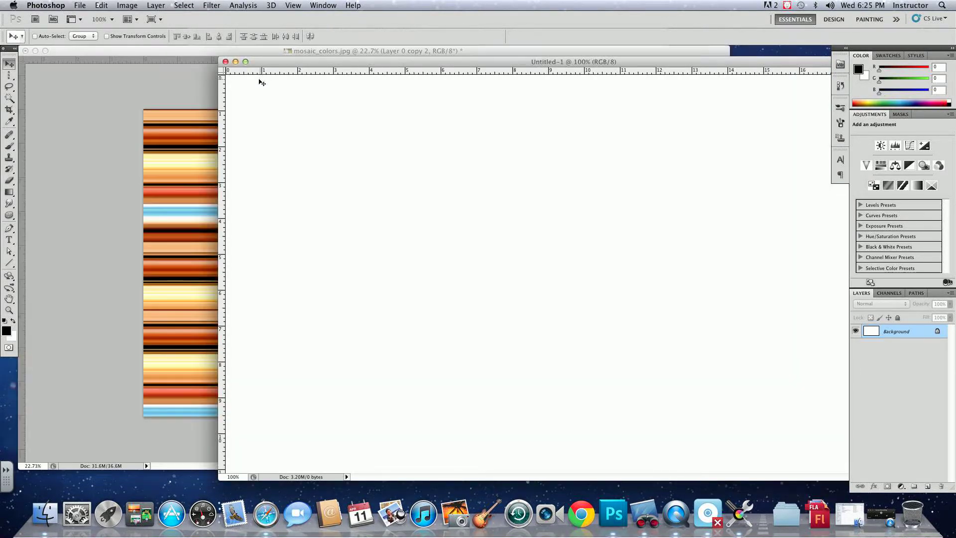
{"action": "left_click", "coordinate": [927, 485]}
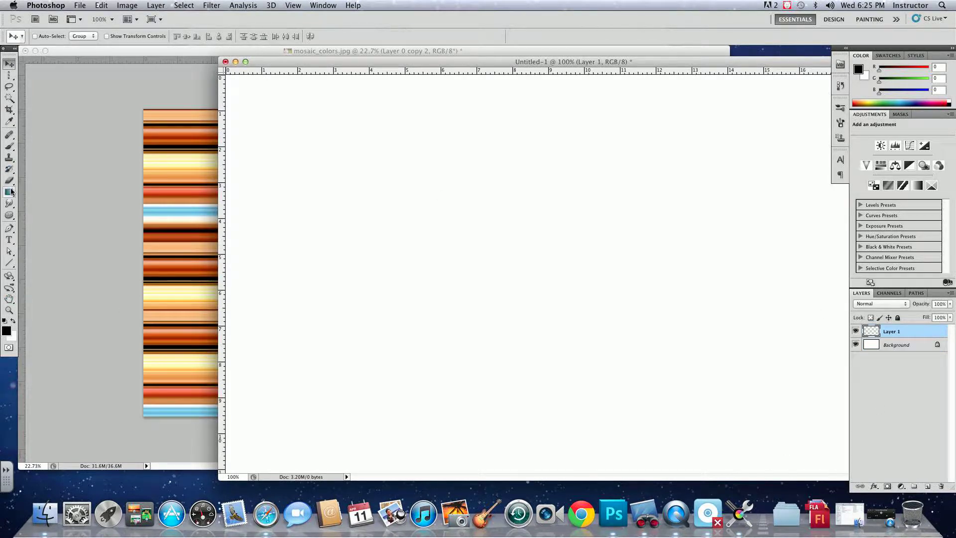
{"action": "left_click_drag", "start_coordinate": [9, 192], "coordinate": [32, 201]}
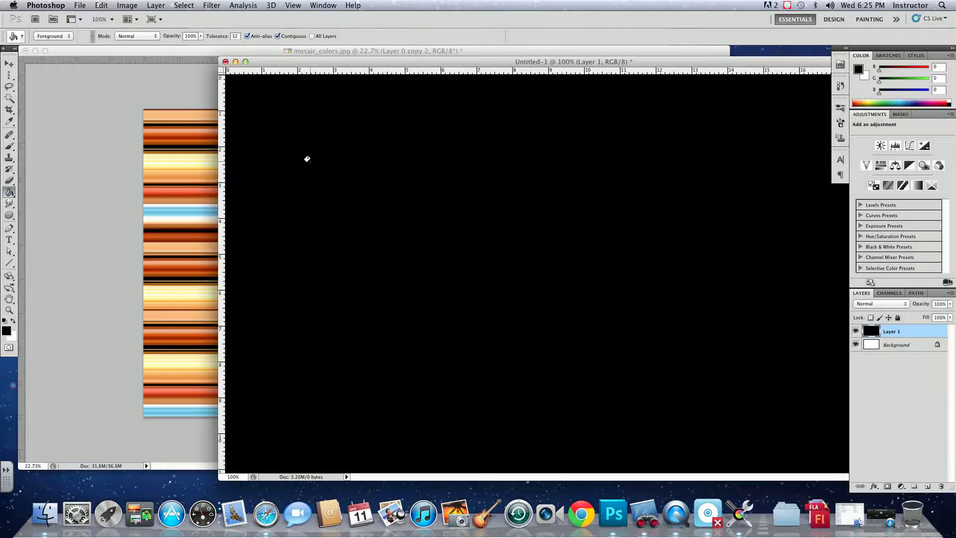
{"action": "left_click", "coordinate": [305, 158]}
{"action": "left_click", "coordinate": [10, 66]}
Try to place the stripes in the new document at 20% width and height, and delete the copied layer.
{"action": "left_click", "coordinate": [85, 160]}
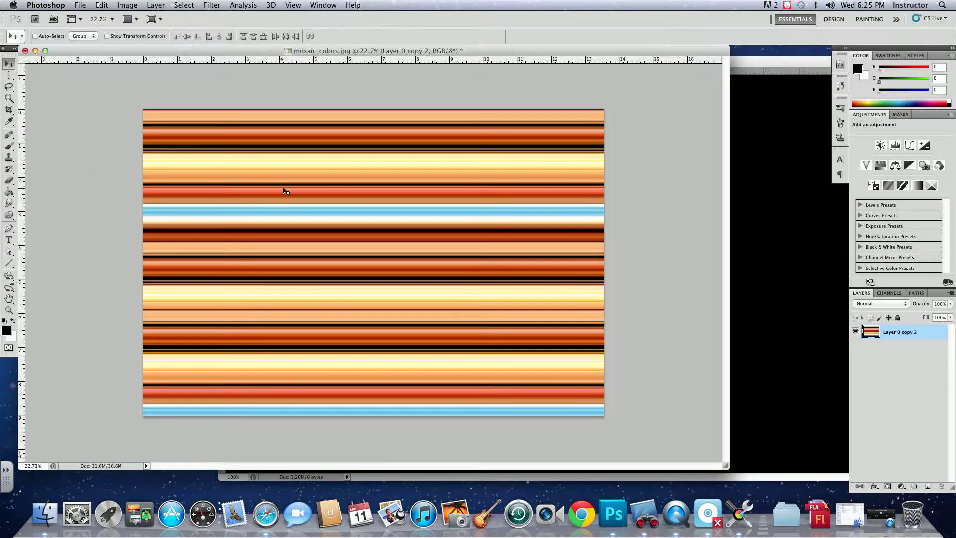
{"action": "left_click_drag", "start_coordinate": [631, 258], "coordinate": [649, 77]}
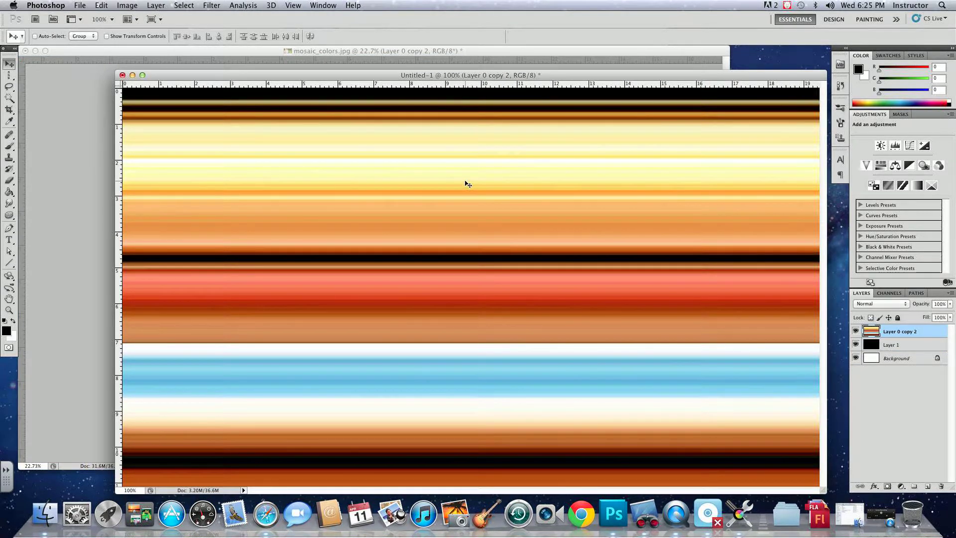
{"action": "key", "text": "super+t"}
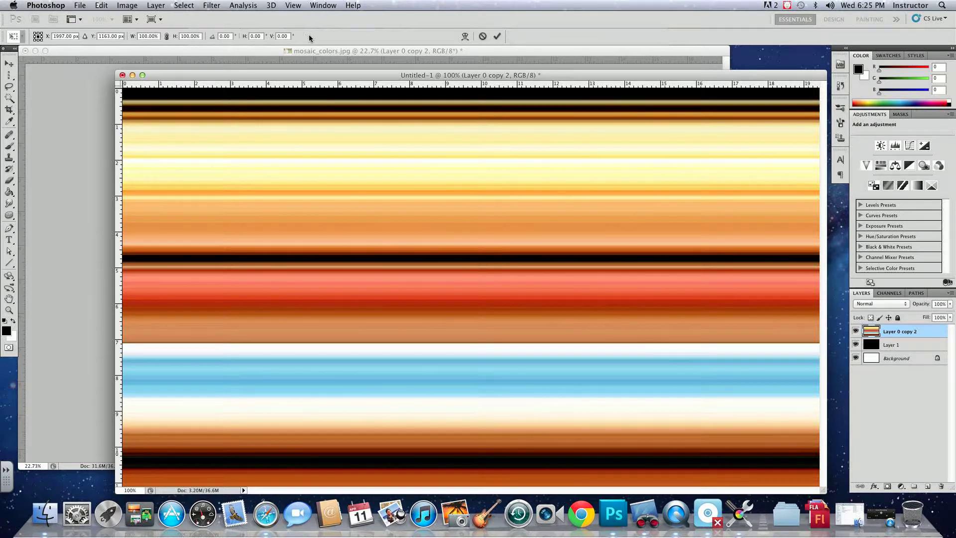
{"action": "left_click", "coordinate": [154, 36]}
{"action": "type", "text": "20"}
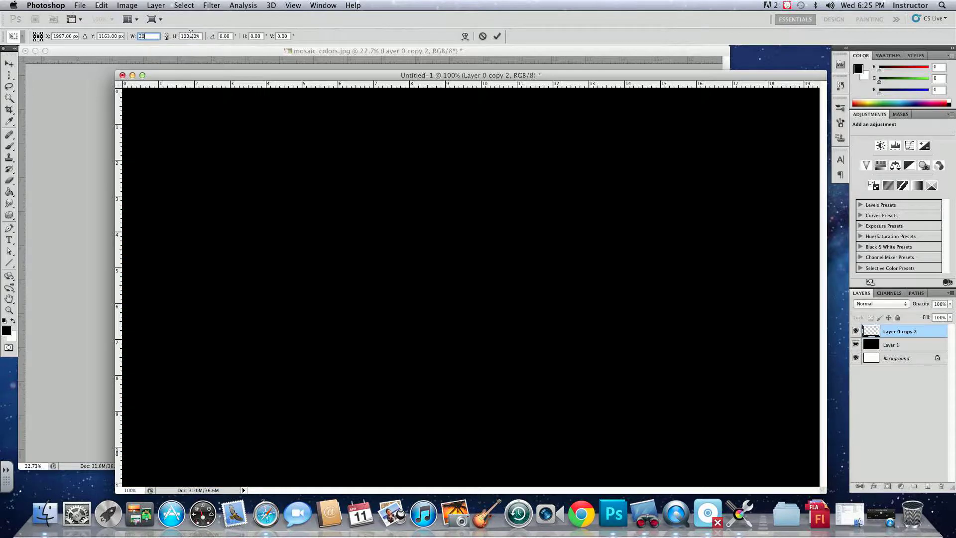
{"action": "left_click", "coordinate": [191, 36]}
{"action": "type", "text": "20"}
{"action": "key", "text": "Return"}
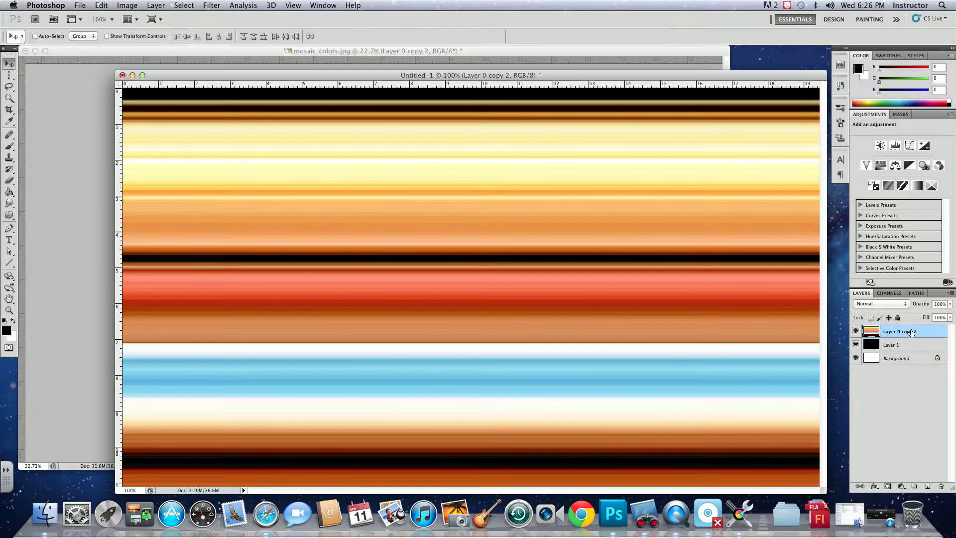
{"action": "left_click_drag", "start_coordinate": [911, 331], "coordinate": [943, 485]}
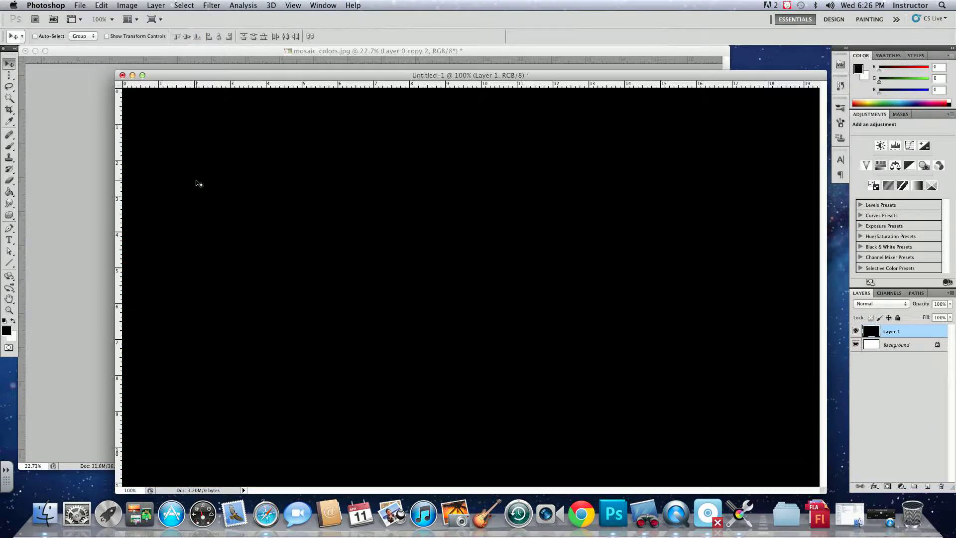
Place the stripe layer from mosaic_colors.jpg centred in the new document and scale it to 20% width and height.
{"action": "left_click", "coordinate": [91, 167]}
{"action": "left_click_drag", "start_coordinate": [361, 225], "coordinate": [740, 246]}
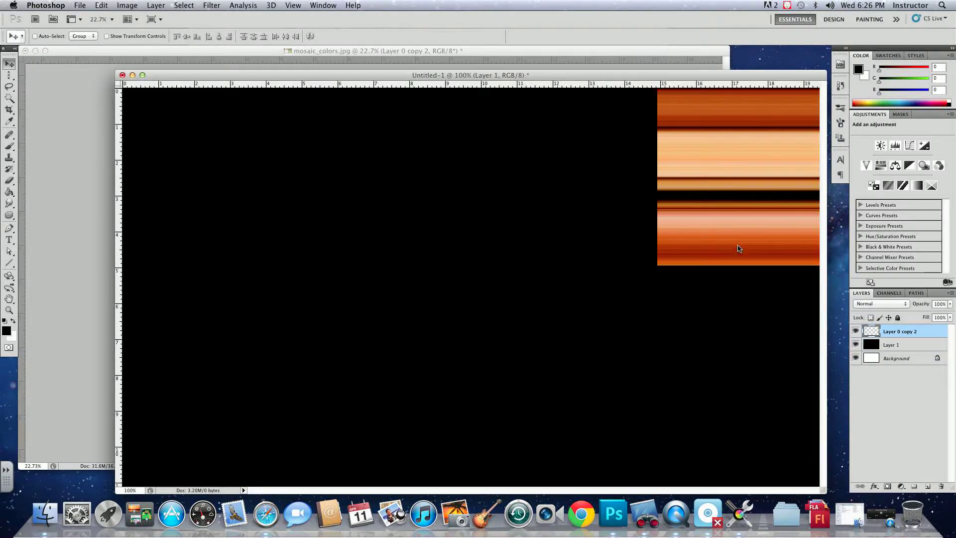
{"action": "key", "text": "super+t"}
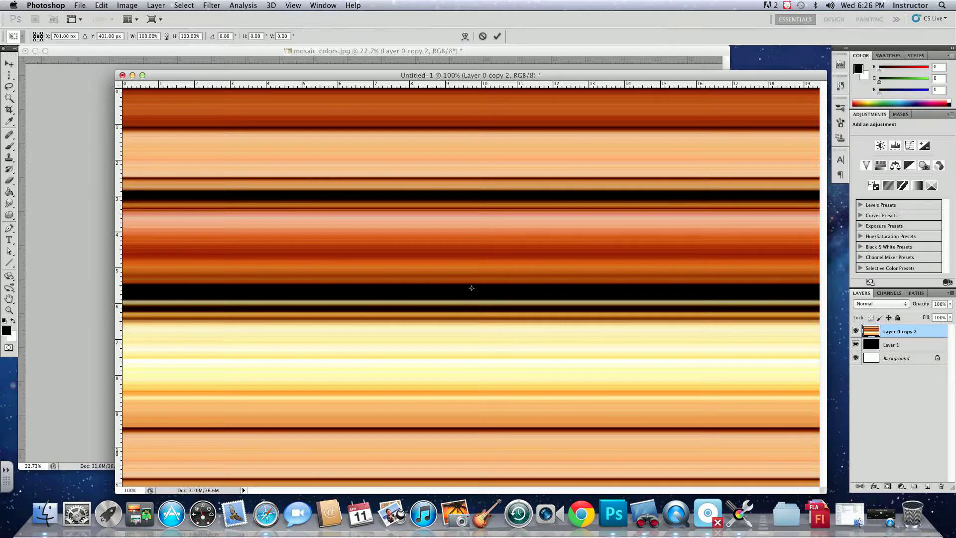
{"action": "left_click", "coordinate": [154, 35]}
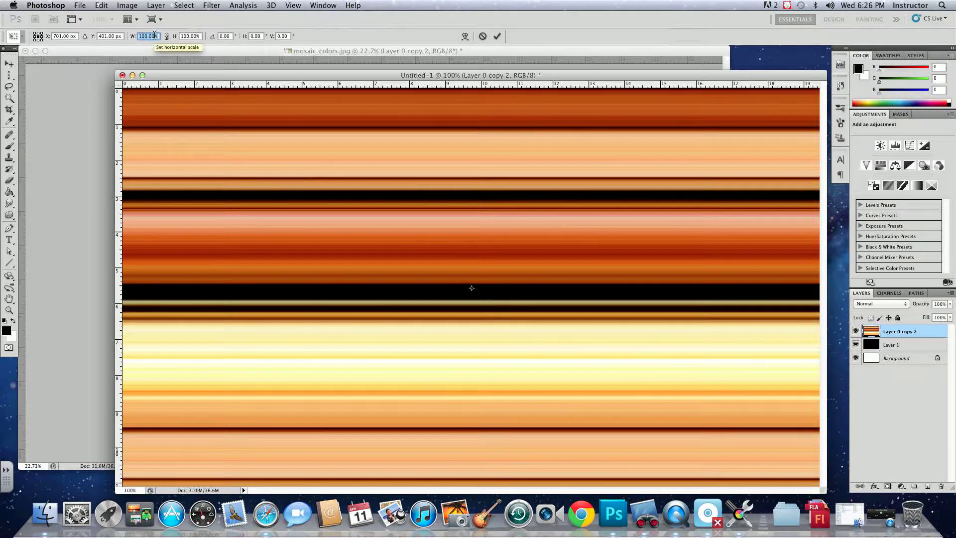
{"action": "type", "text": "20"}
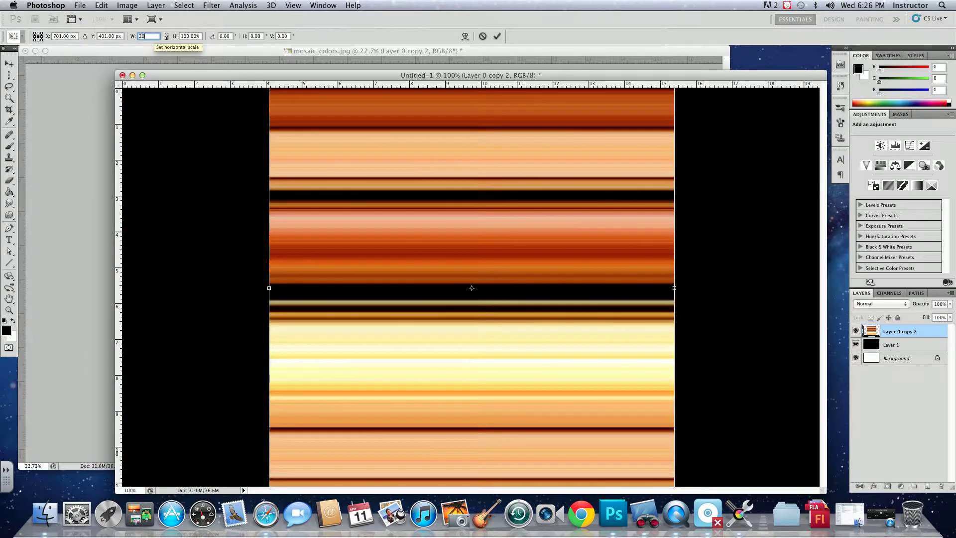
{"action": "key", "text": "Tab"}
{"action": "type", "text": "20"}
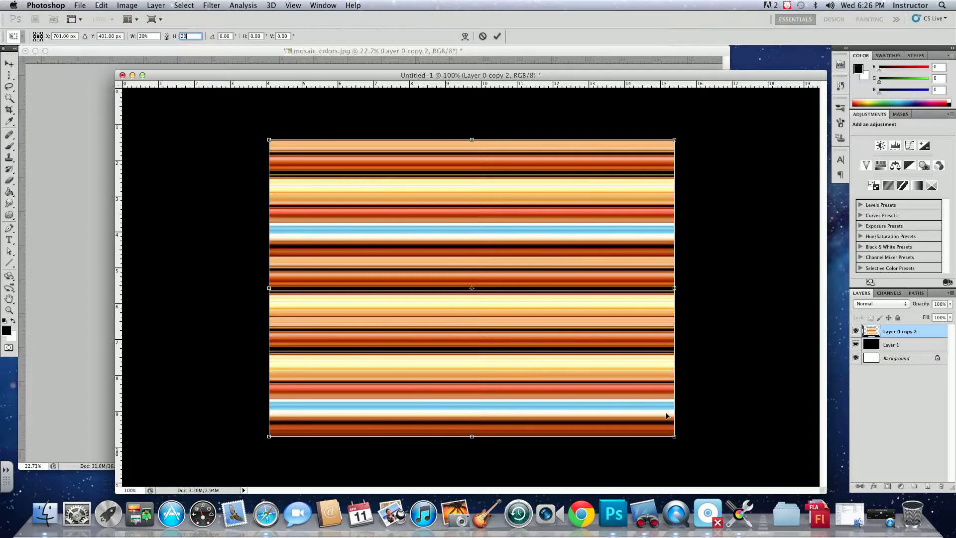
{"action": "key", "text": "Return"}
{"action": "key", "text": "Return"}
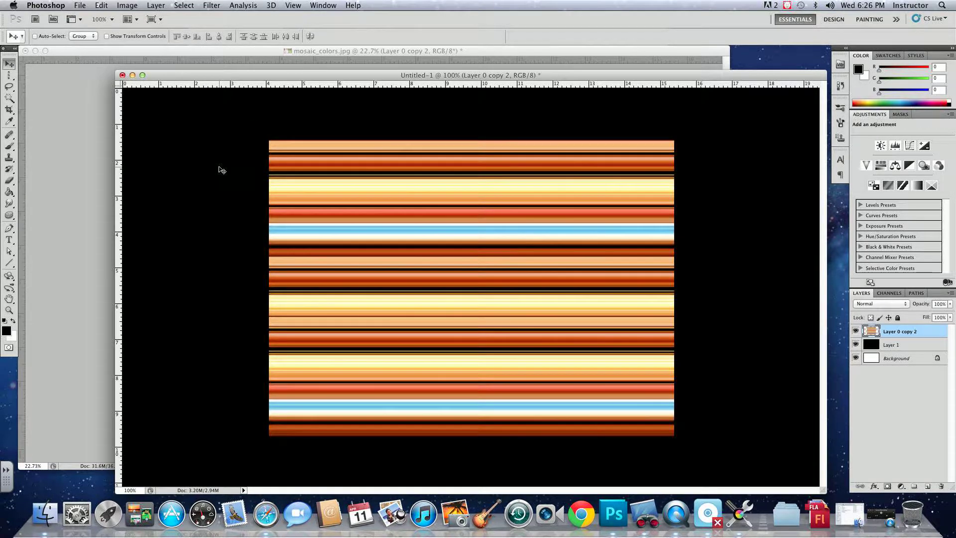
Rotate the stripes −90°, shorten them to about 27% of their length, and place the band in the canvas's upper part.
{"action": "key", "text": "super+alt+t"}
{"action": "left_click_drag", "start_coordinate": [674, 453], "coordinate": [561, 145]}
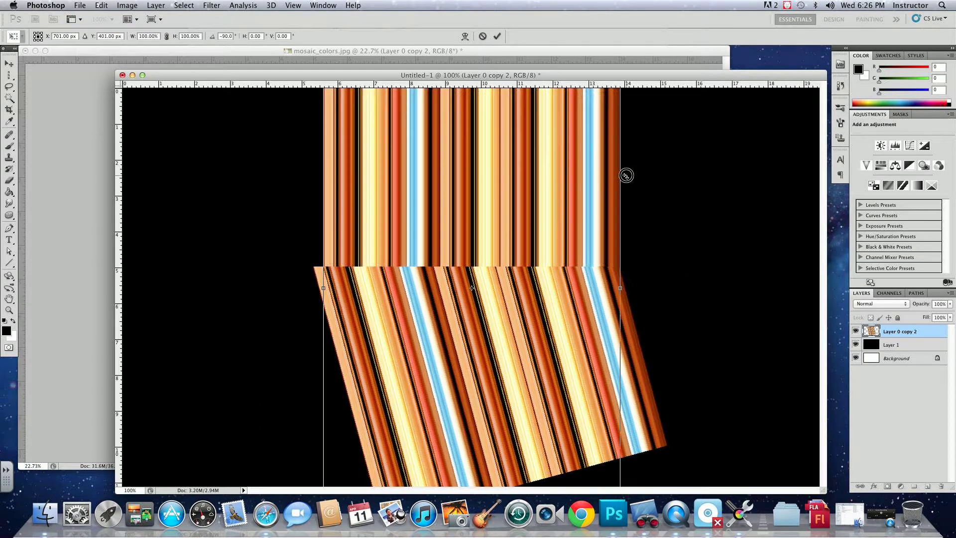
{"action": "left_click_drag", "start_coordinate": [467, 88], "coordinate": [477, 182]}
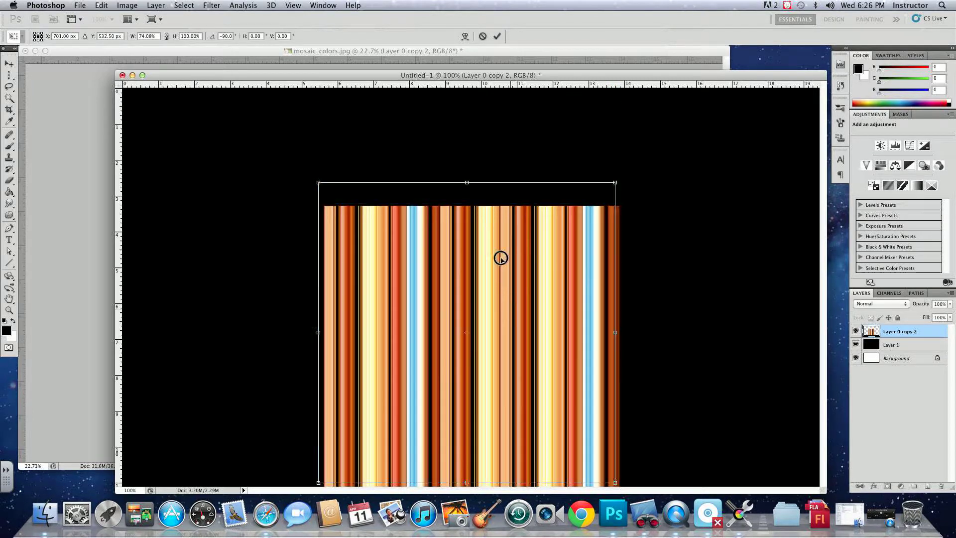
{"action": "left_click_drag", "start_coordinate": [501, 258], "coordinate": [493, 209]}
{"action": "left_click_drag", "start_coordinate": [462, 433], "coordinate": [467, 243]}
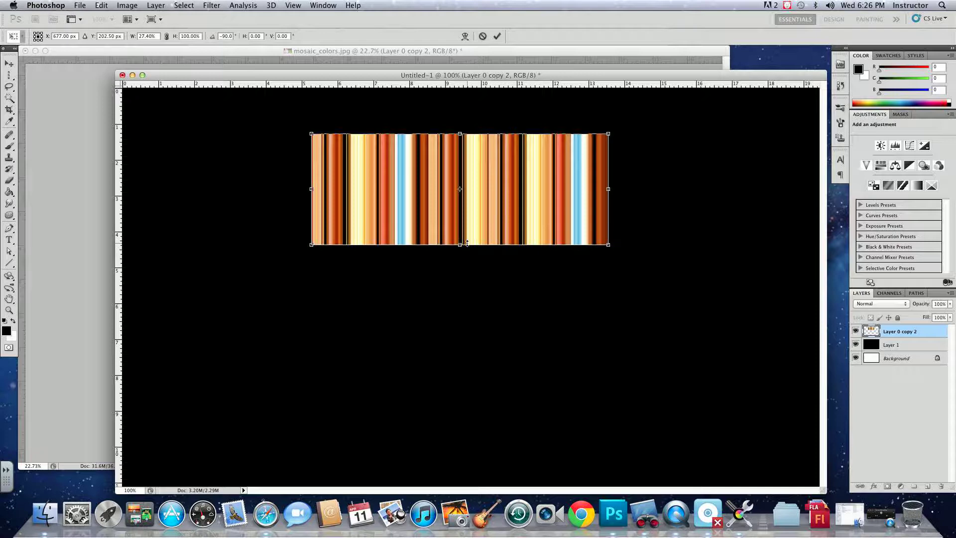
{"action": "key", "text": "Return"}
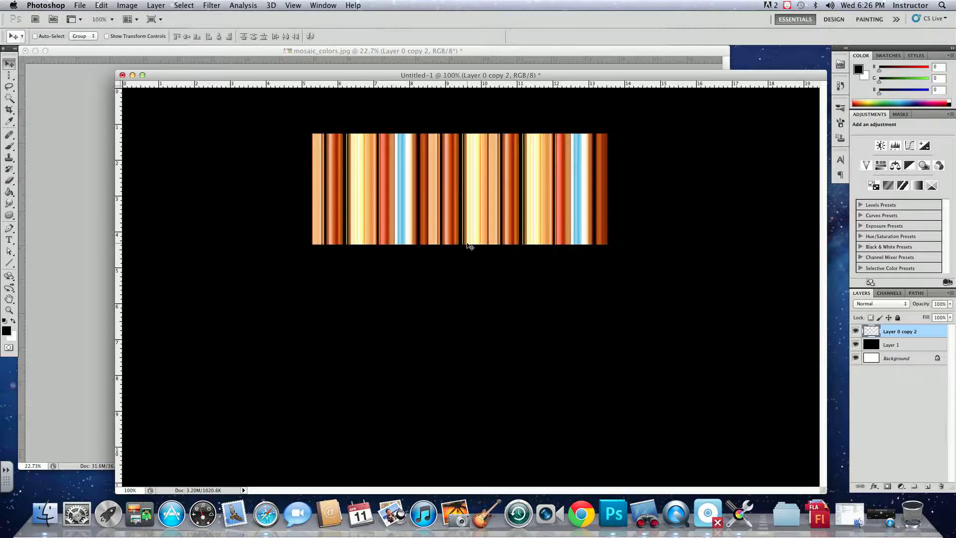
{"action": "left_click_drag", "start_coordinate": [453, 219], "coordinate": [440, 204]}
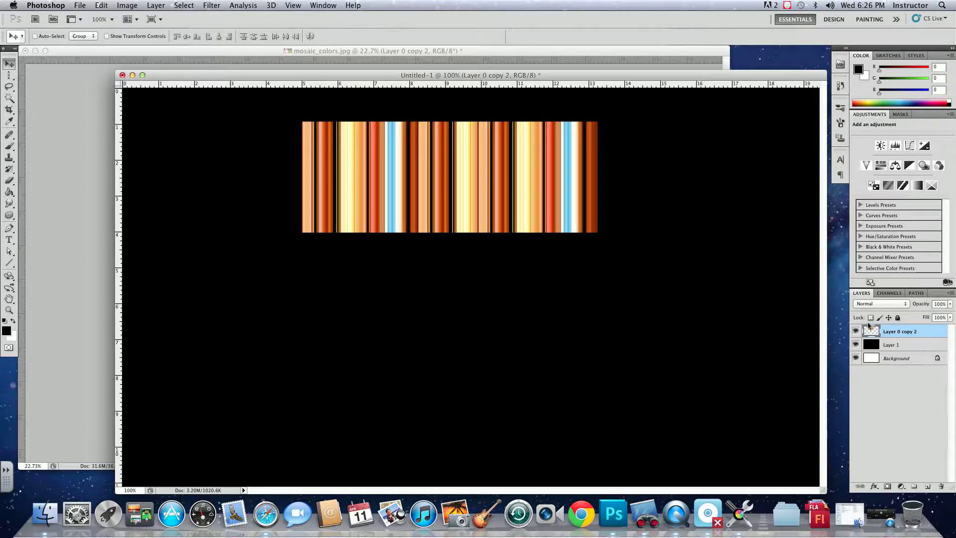
Duplicate the vertical stripe band and place the copy directly below the original.
{"action": "mouse_move", "coordinate": [914, 331]}
{"action": "left_mouse_down"}
{"action": "mouse_move", "coordinate": [931, 422]}
{"action": "mouse_move", "coordinate": [921, 480]}
{"action": "mouse_move", "coordinate": [918, 340]}
{"action": "left_mouse_up"}
{"action": "scroll", "coordinate": [544, 200], "scroll_direction": "up", "scroll_amount": 1}
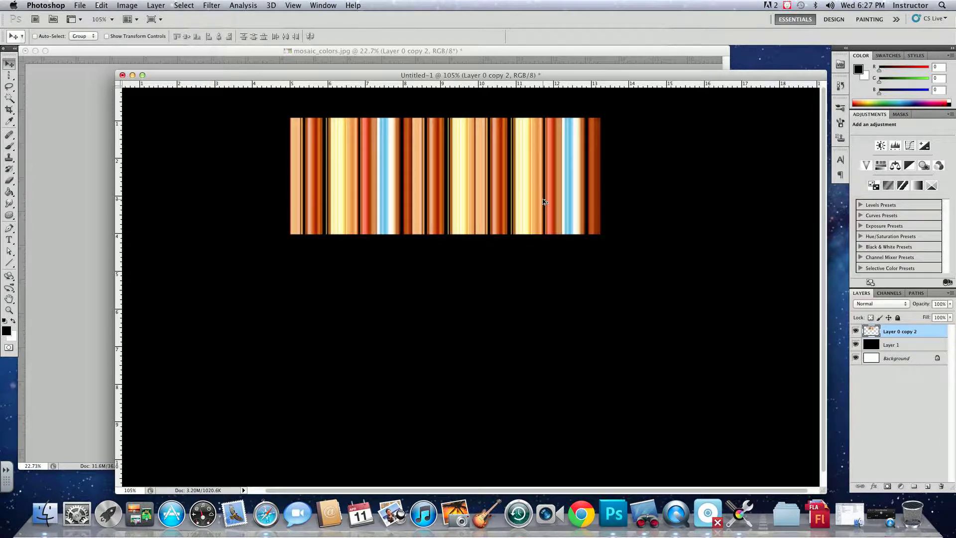
{"action": "scroll", "coordinate": [540, 188], "scroll_direction": "down", "scroll_amount": 1}
{"action": "left_click_drag", "start_coordinate": [540, 189], "coordinate": [525, 280]}
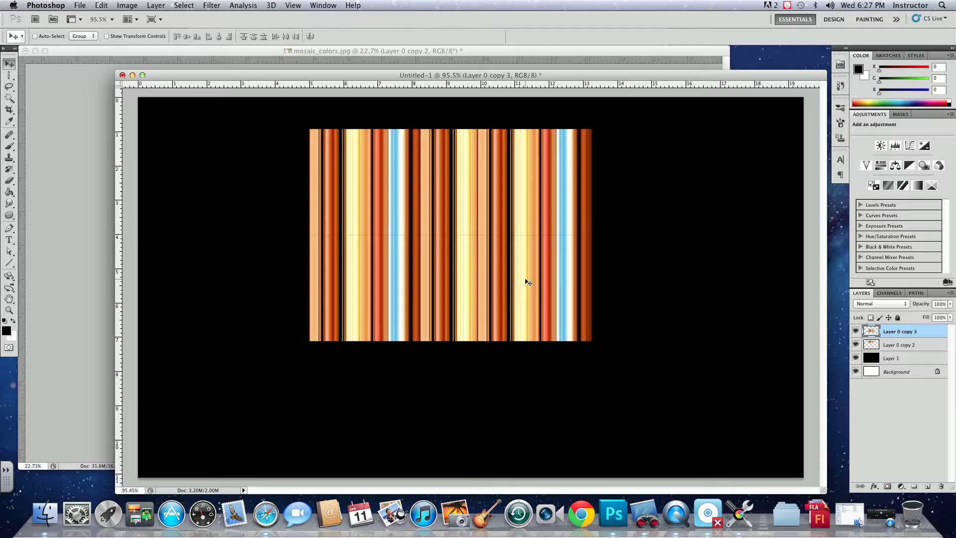
Taper the lower stripe band in perspective to a narrow bottom edge and stretch its height to about 114%.
{"action": "key", "text": "super+t"}
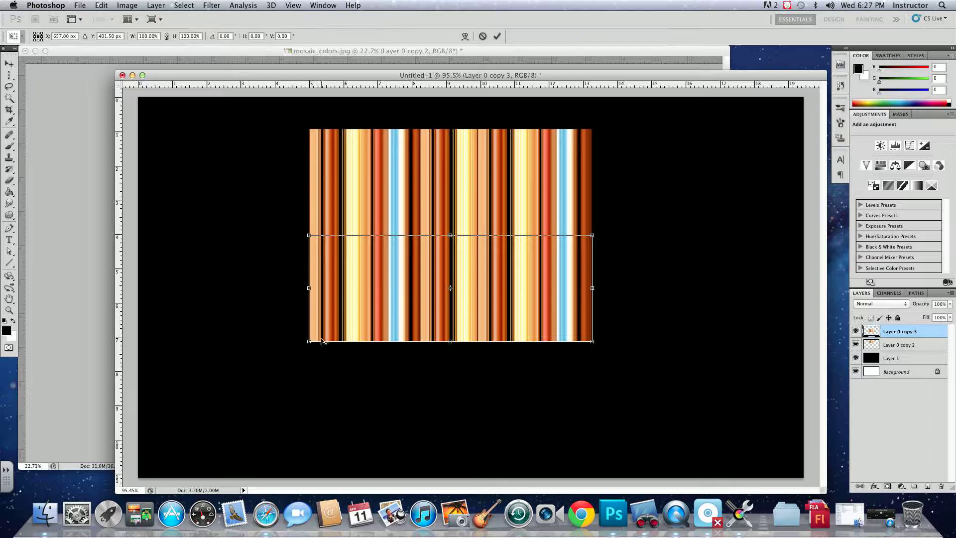
{"action": "left_click_drag", "start_coordinate": [308, 341], "coordinate": [423, 337]}
{"action": "mouse_move", "coordinate": [450, 340]}
{"action": "left_mouse_down"}
{"action": "mouse_move", "coordinate": [450, 367]}
{"action": "mouse_move", "coordinate": [450, 356]}
{"action": "left_mouse_up"}
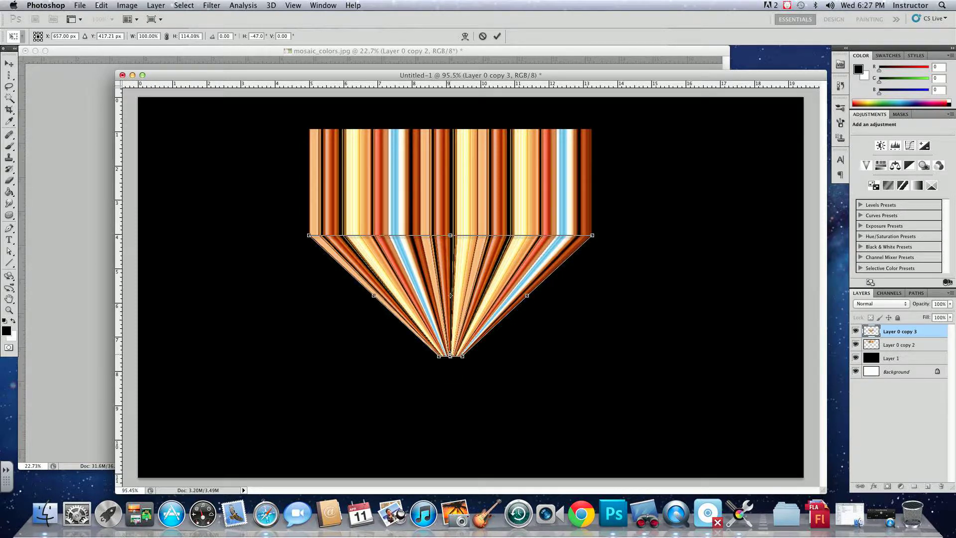
{"action": "key", "text": "Return"}
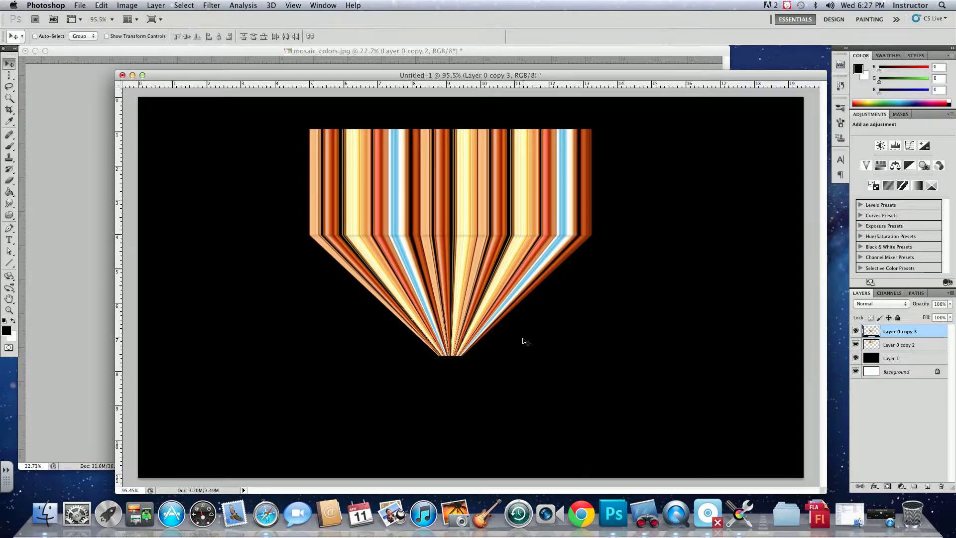
Nudge the tapered band up against the straight stripes, and hide and show its layer to check the seam.
{"action": "key", "text": "Up"}
{"action": "key", "text": "Up"}
{"action": "key", "text": "Up"}
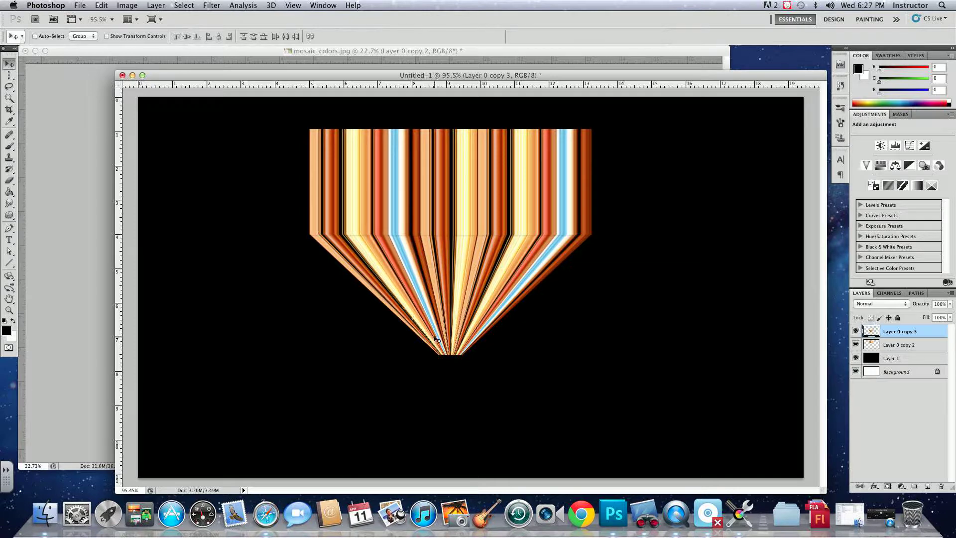
{"action": "left_click", "coordinate": [855, 331]}
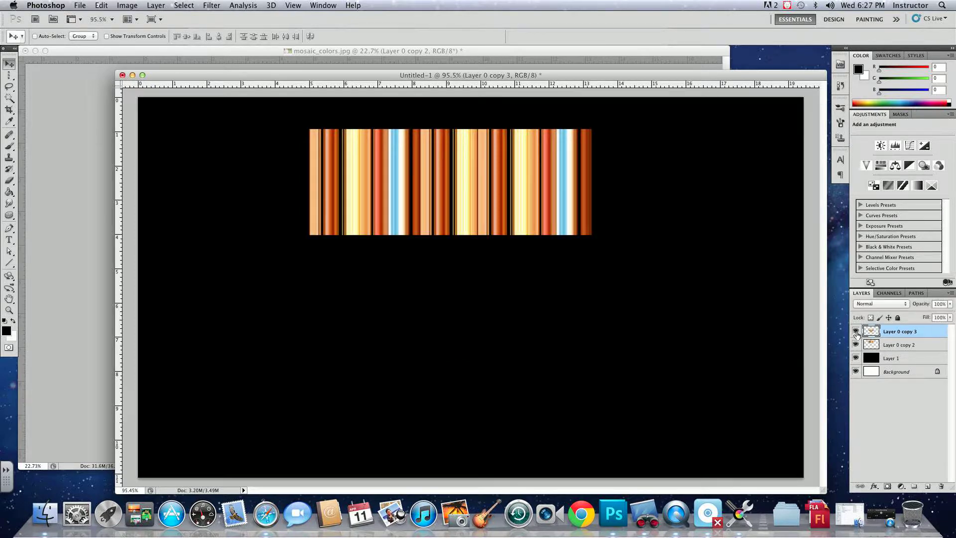
{"action": "left_click", "coordinate": [856, 332]}
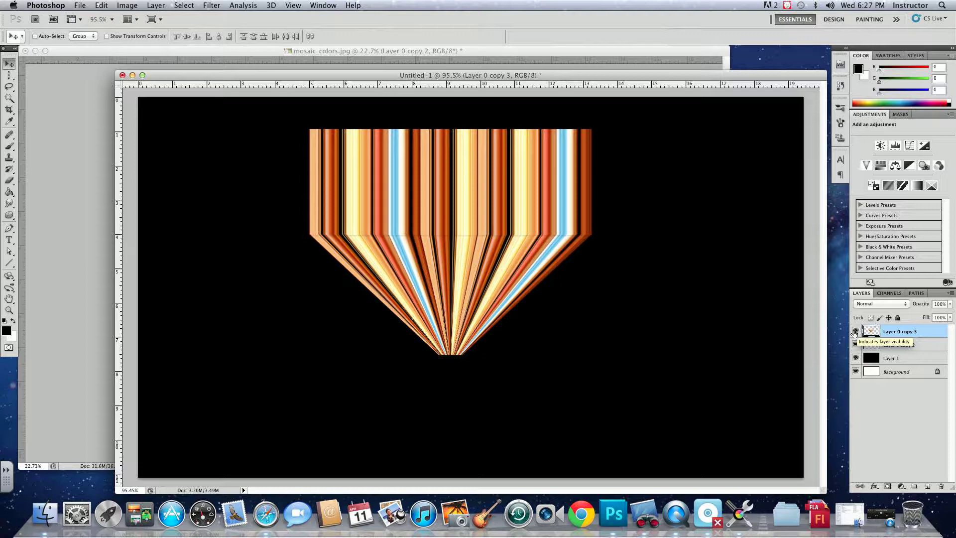
Darken the tapered stripe band with Levels, setting the midtone input to about 0.49.
{"action": "left_click", "coordinate": [127, 5]}
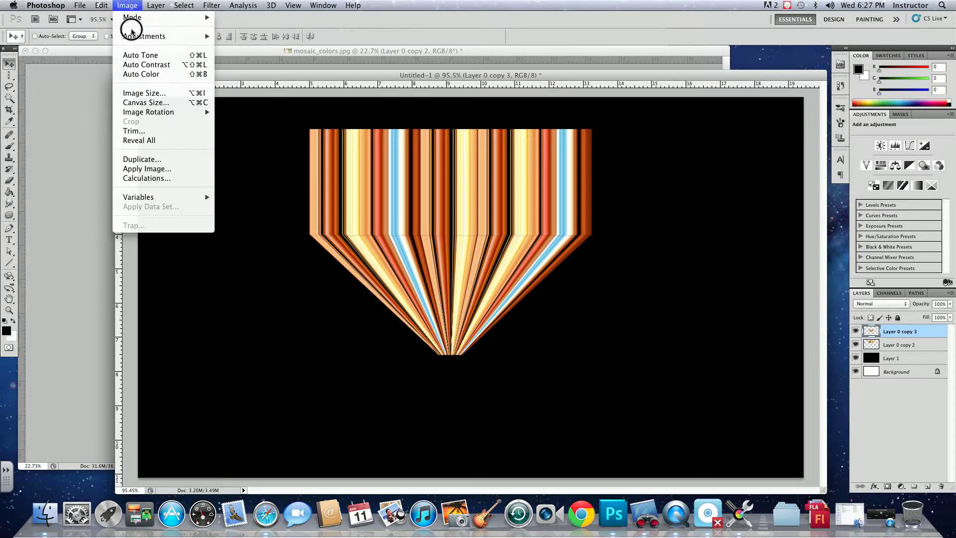
{"action": "mouse_move", "coordinate": [164, 37]}
{"action": "left_click", "coordinate": [234, 43]}
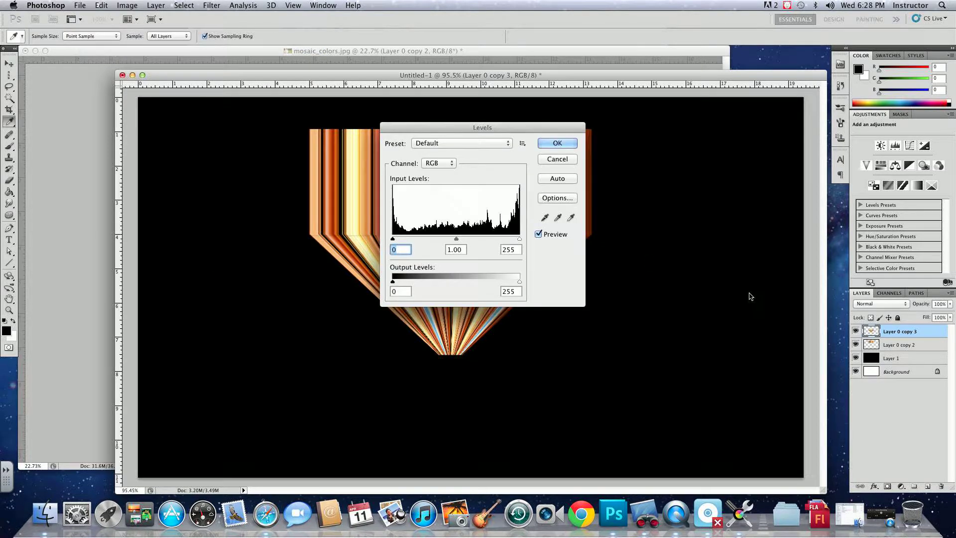
{"action": "left_click_drag", "start_coordinate": [495, 121], "coordinate": [784, 127]}
{"action": "left_click_drag", "start_coordinate": [745, 241], "coordinate": [771, 240]}
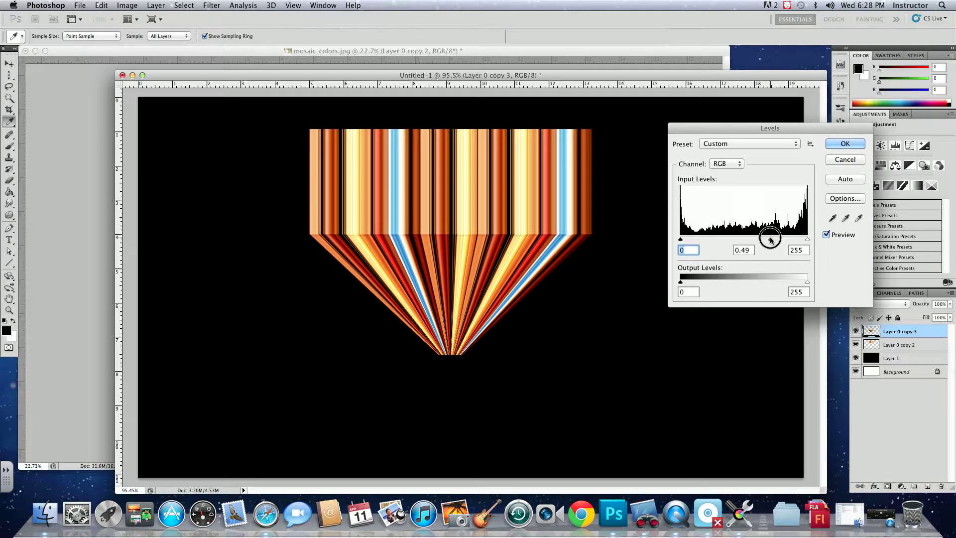
{"action": "left_click", "coordinate": [844, 143]}
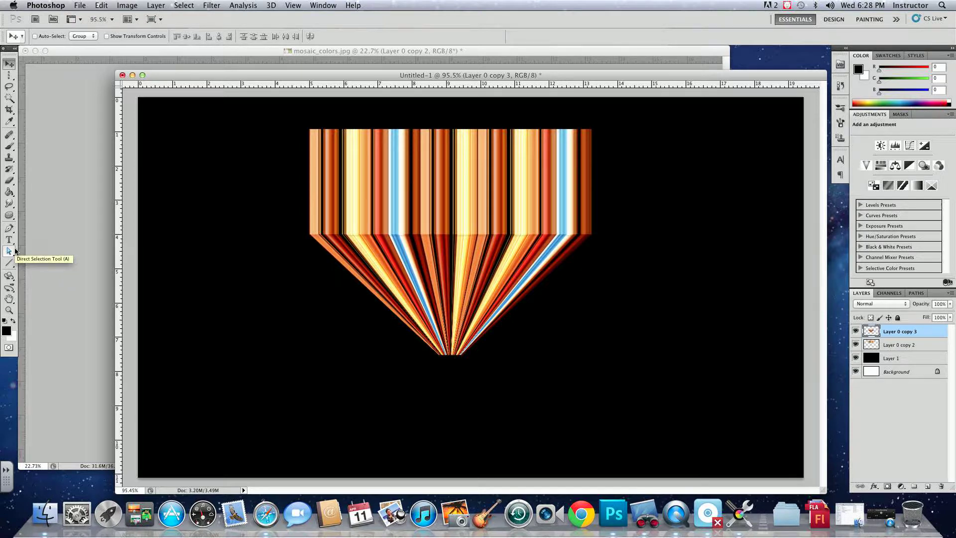
Fade out the tapered band's narrow tip with a soft Eraser of about 411 px, raising the eraser opacity from 55% to 100%.
{"action": "left_click", "coordinate": [9, 181]}
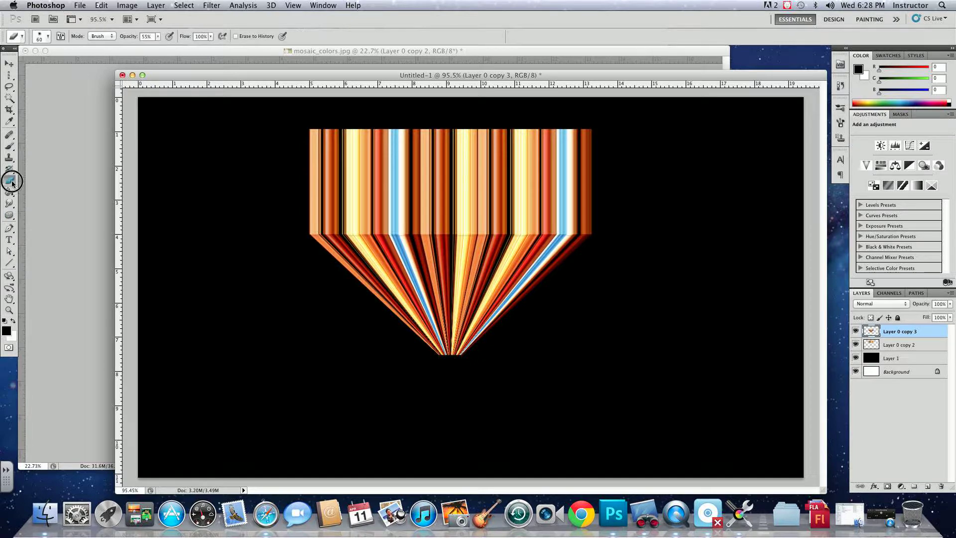
{"action": "left_click", "coordinate": [49, 36]}
{"action": "left_click_drag", "start_coordinate": [45, 65], "coordinate": [97, 64]}
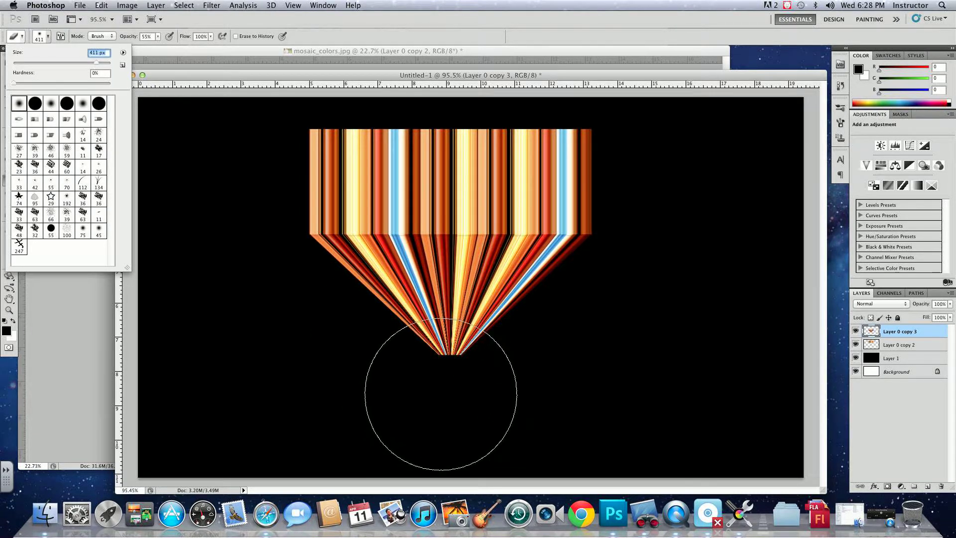
{"action": "left_click", "coordinate": [451, 399]}
{"action": "left_click", "coordinate": [451, 395]}
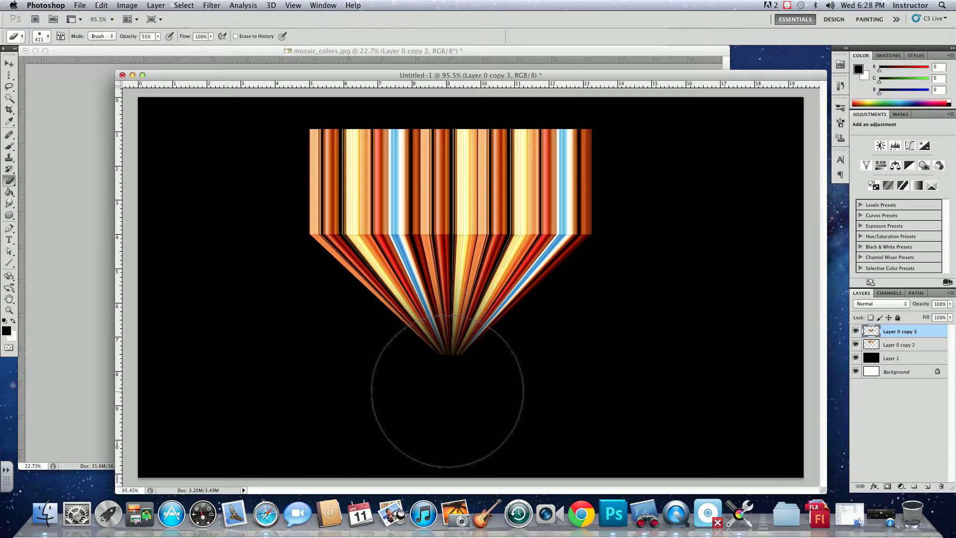
{"action": "left_click", "coordinate": [159, 34]}
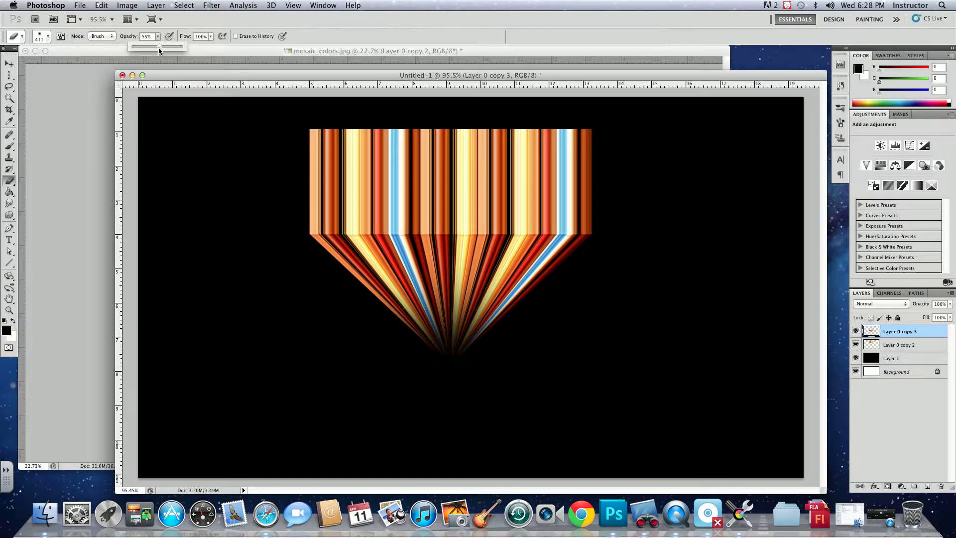
{"action": "left_click_drag", "start_coordinate": [159, 47], "coordinate": [188, 46]}
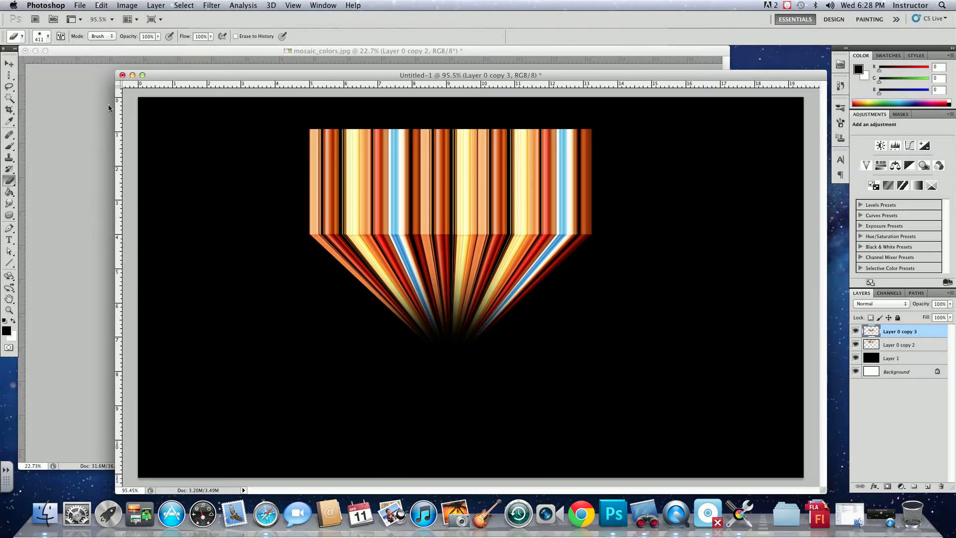
Deepen the tapered band's colours again with Levels, setting the midtone input to 0.57.
{"action": "left_click", "coordinate": [10, 65]}
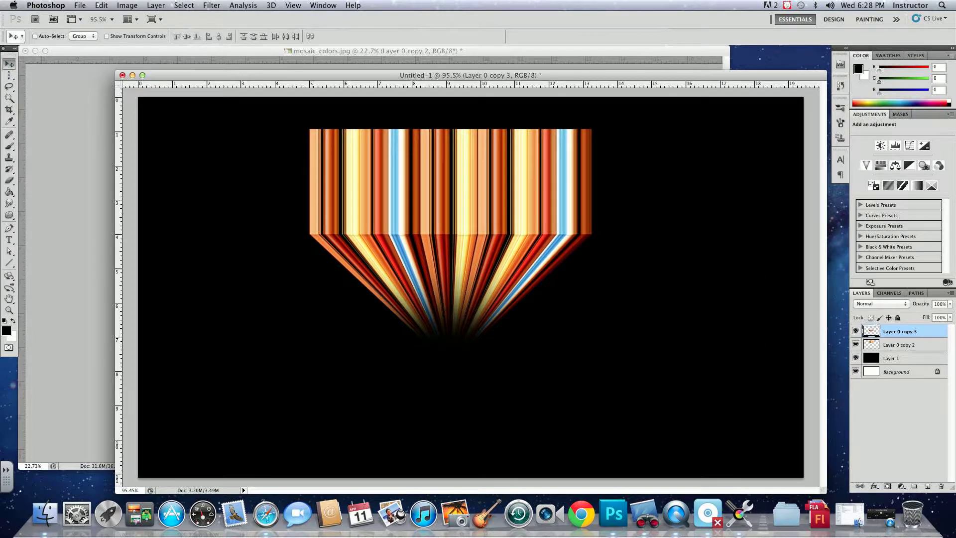
{"action": "left_click", "coordinate": [127, 6]}
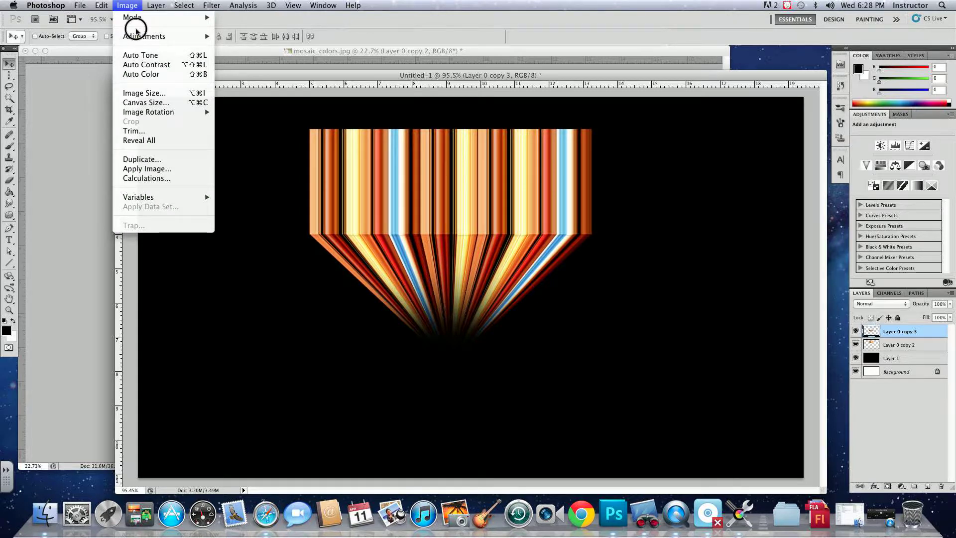
{"action": "mouse_move", "coordinate": [136, 36]}
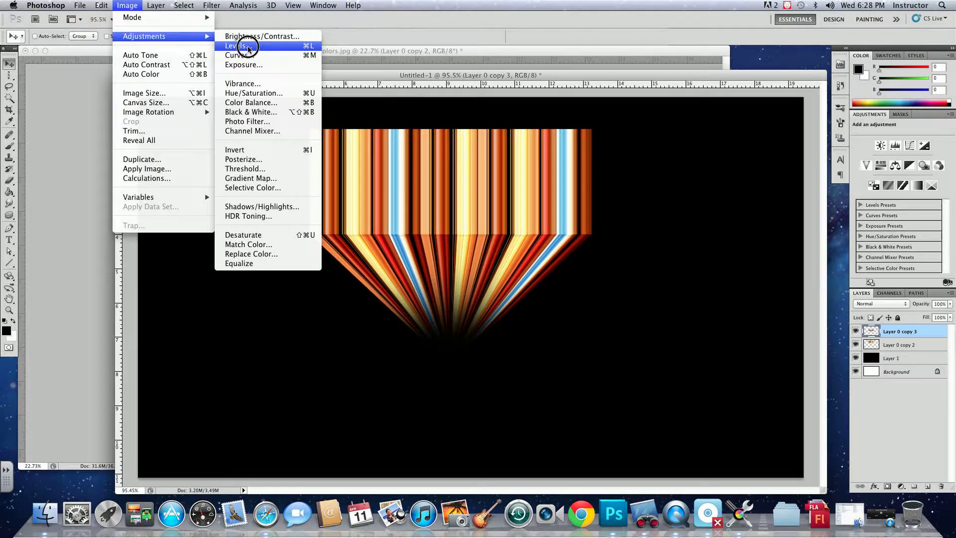
{"action": "left_click", "coordinate": [250, 43]}
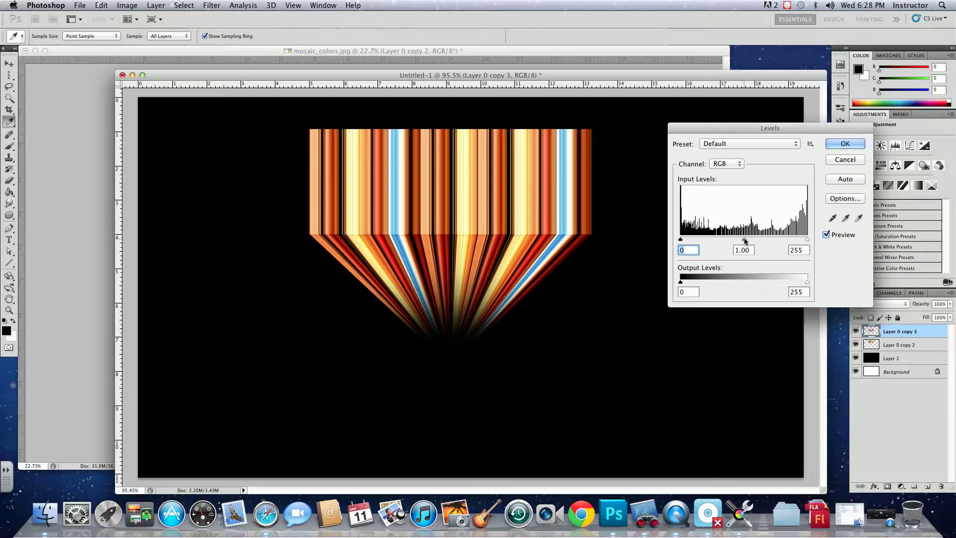
{"action": "left_click_drag", "start_coordinate": [744, 239], "coordinate": [767, 241]}
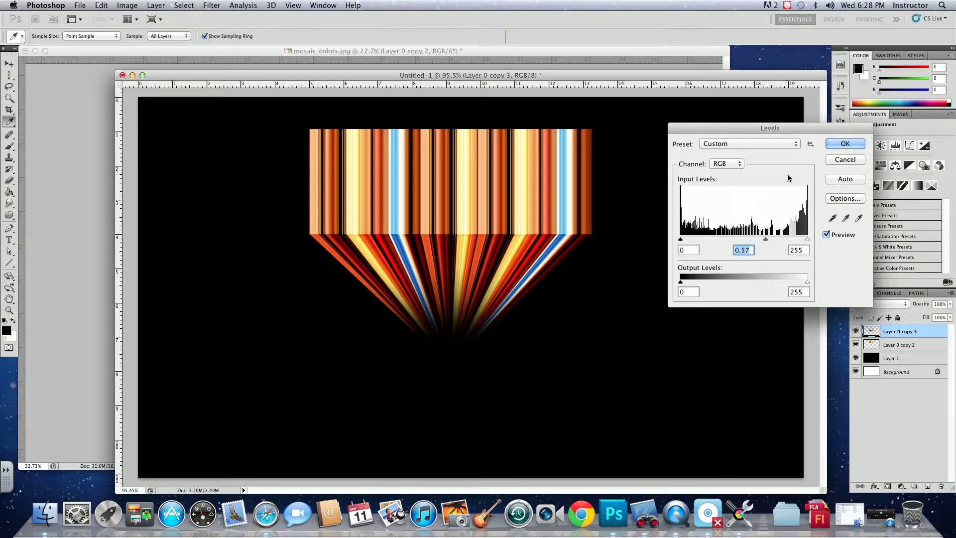
{"action": "left_click", "coordinate": [830, 143]}
{"action": "key", "text": "v"}
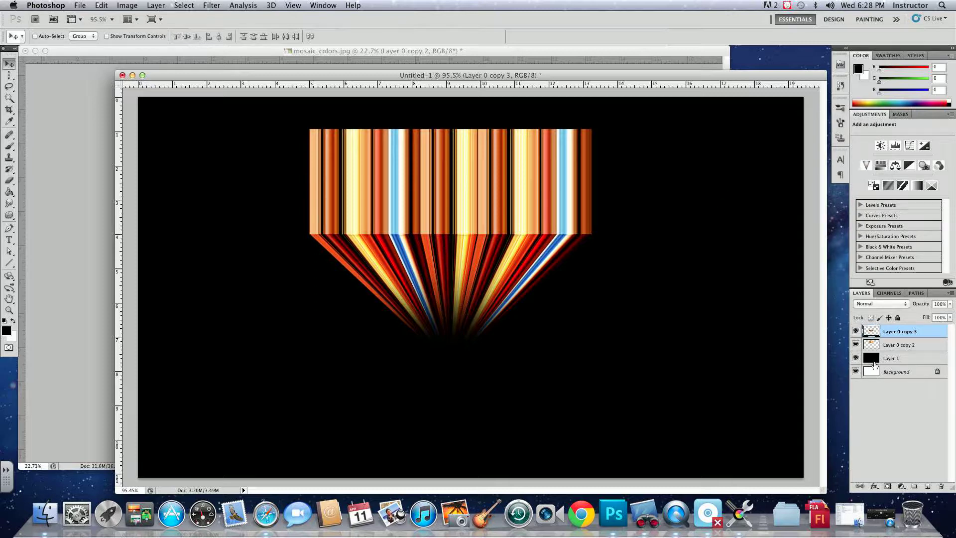
Link the straight and tapered stripe layers and move both towards the canvas's upper-left area.
{"action": "left_click", "coordinate": [911, 346], "text": "shift"}
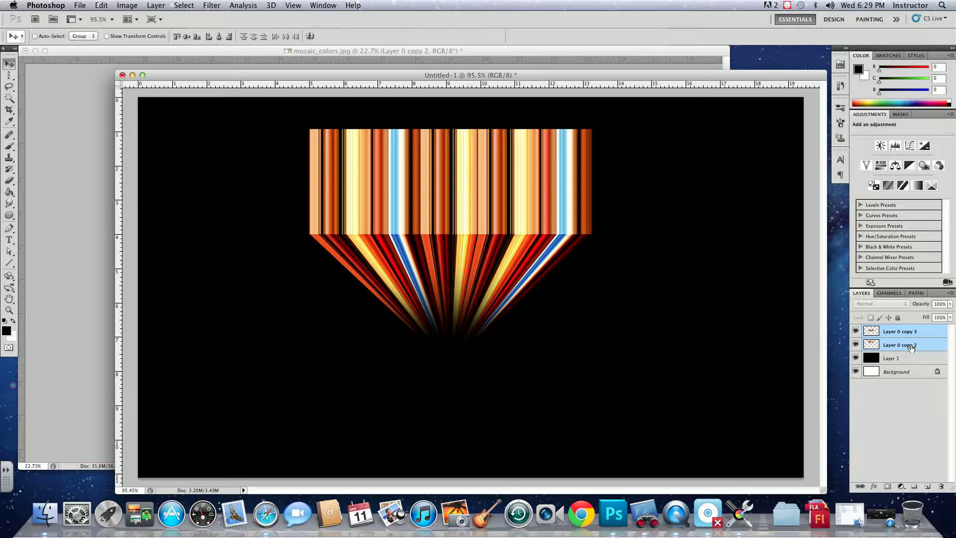
{"action": "left_click", "coordinate": [860, 486]}
{"action": "left_click_drag", "start_coordinate": [466, 203], "coordinate": [386, 189]}
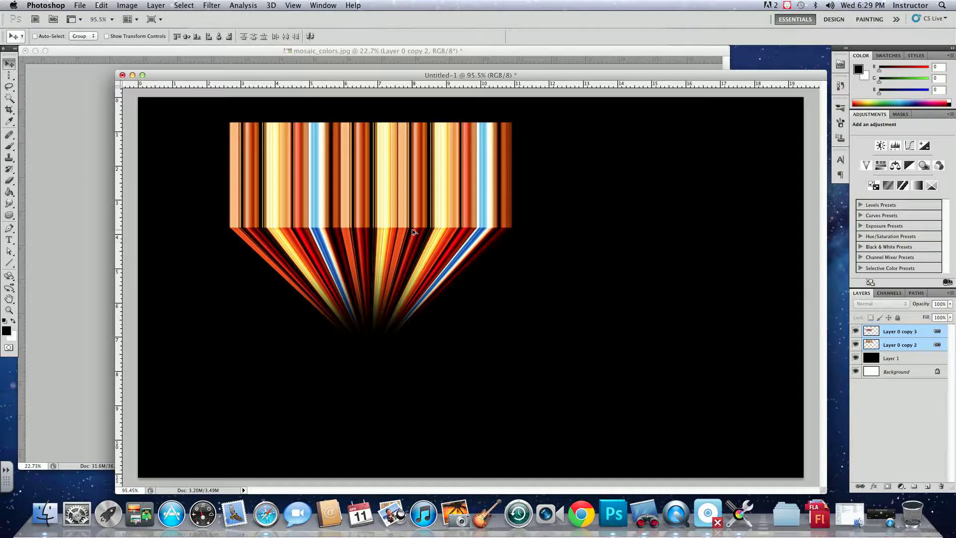
Duplicate the linked bands as a copy flipped both ways, squashed to about 51% height near the canvas's lower edge, and merge the copy's layers.
{"action": "left_click_drag", "start_coordinate": [412, 230], "coordinate": [409, 312]}
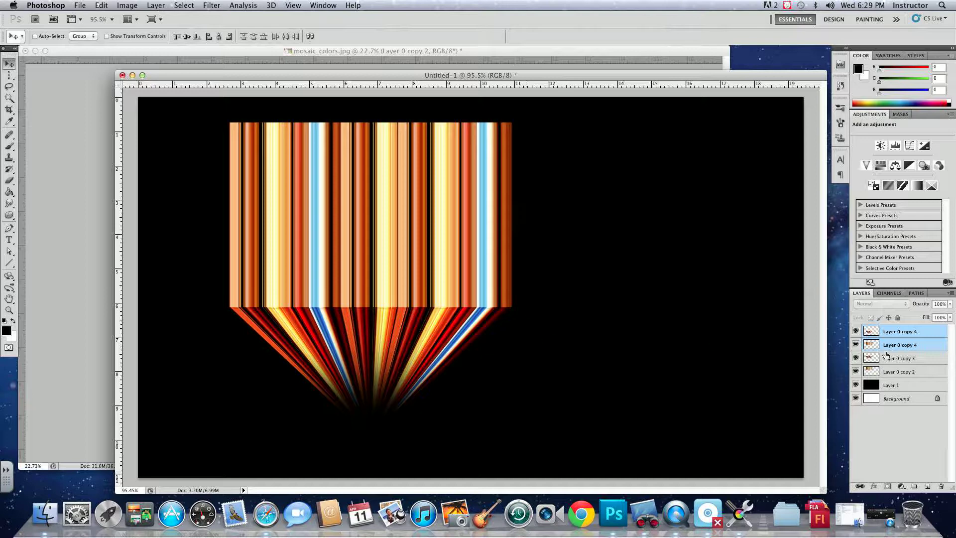
{"action": "key", "text": "super+t"}
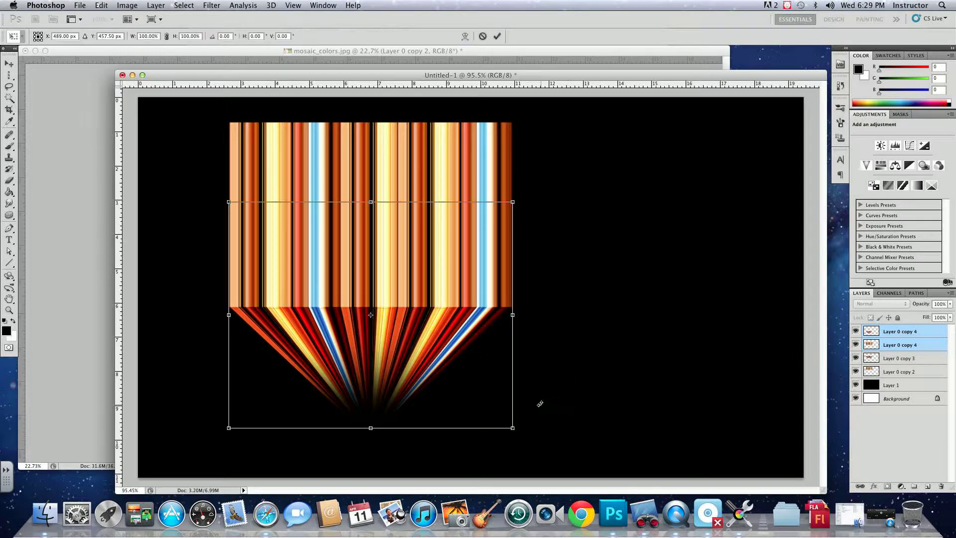
{"action": "left_click_drag", "start_coordinate": [539, 428], "coordinate": [230, 315]}
{"action": "left_click_drag", "start_coordinate": [387, 385], "coordinate": [474, 415]}
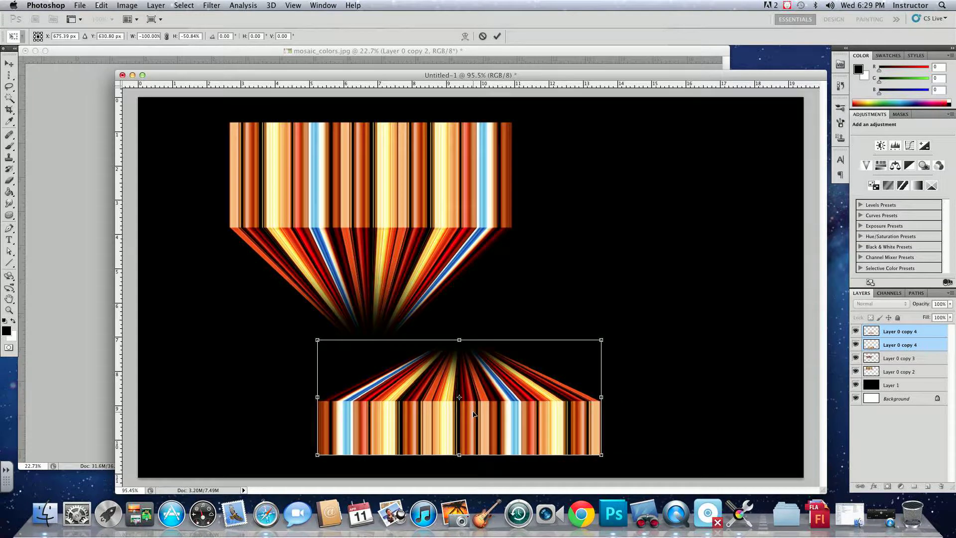
{"action": "key", "text": "Return"}
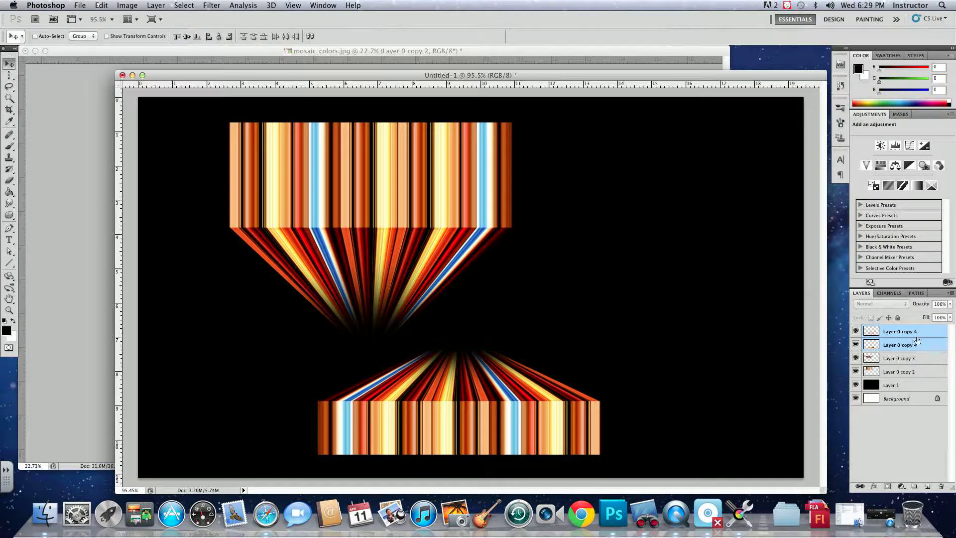
{"action": "left_click", "coordinate": [949, 294]}
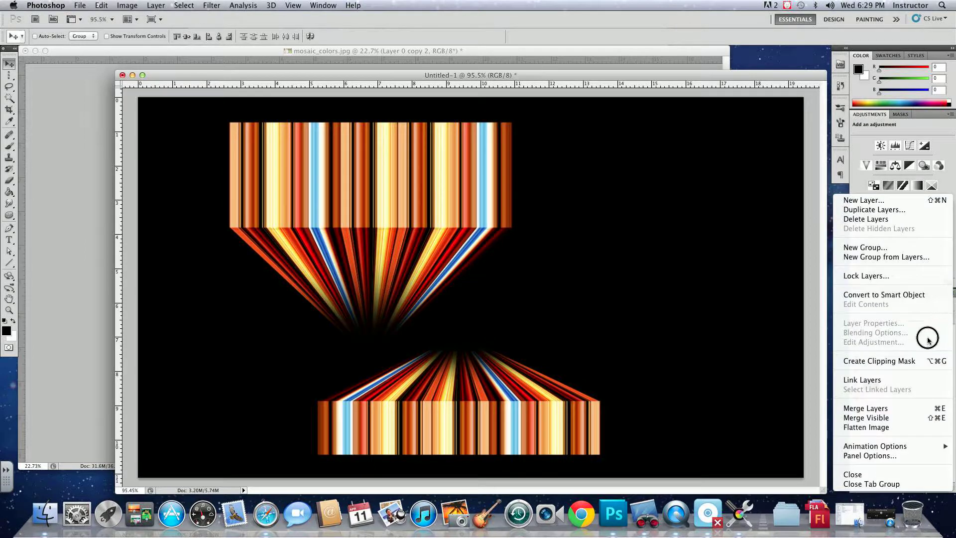
{"action": "left_click", "coordinate": [914, 412]}
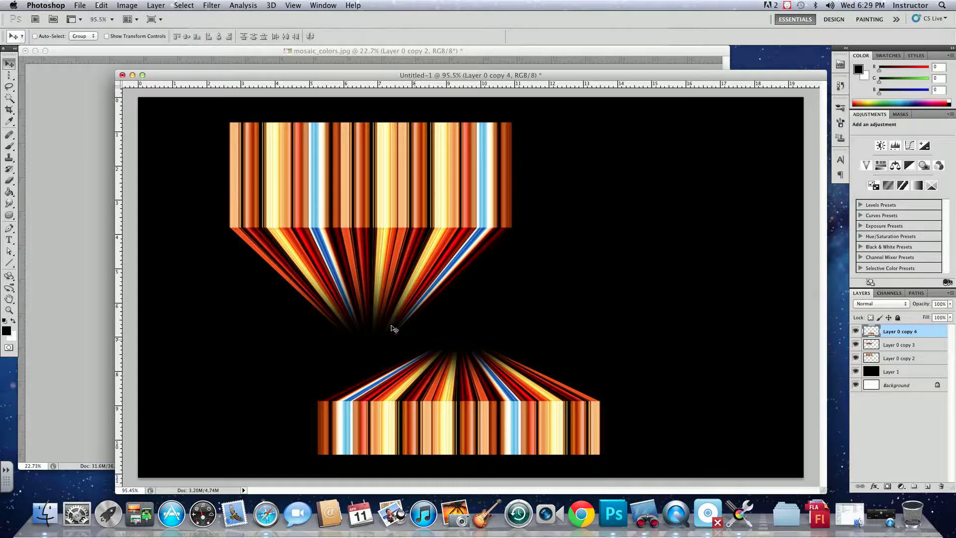
Preview a midtone Color Balance of −79, +64 and −94 on the merged lower bands without applying it.
{"action": "left_click", "coordinate": [156, 6]}
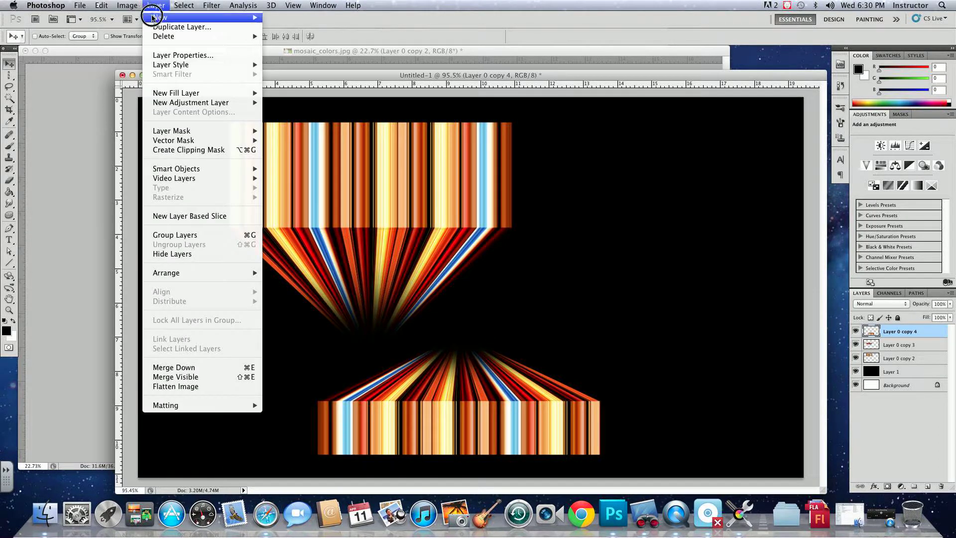
{"action": "mouse_move", "coordinate": [126, 5]}
{"action": "mouse_move", "coordinate": [144, 36]}
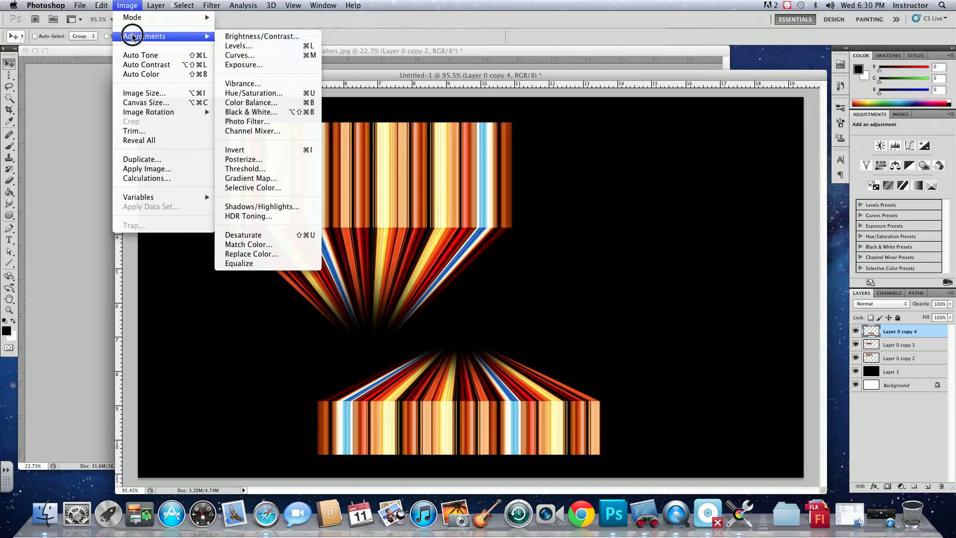
{"action": "left_click", "coordinate": [291, 103]}
{"action": "left_click_drag", "start_coordinate": [455, 233], "coordinate": [415, 222]}
{"action": "left_click_drag", "start_coordinate": [510, 244], "coordinate": [395, 246]}
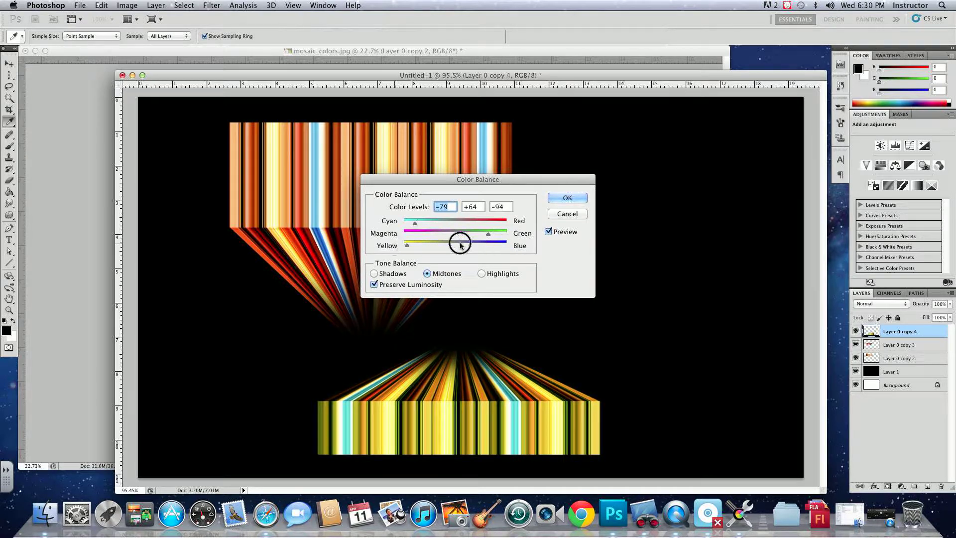
{"action": "left_click", "coordinate": [567, 214]}
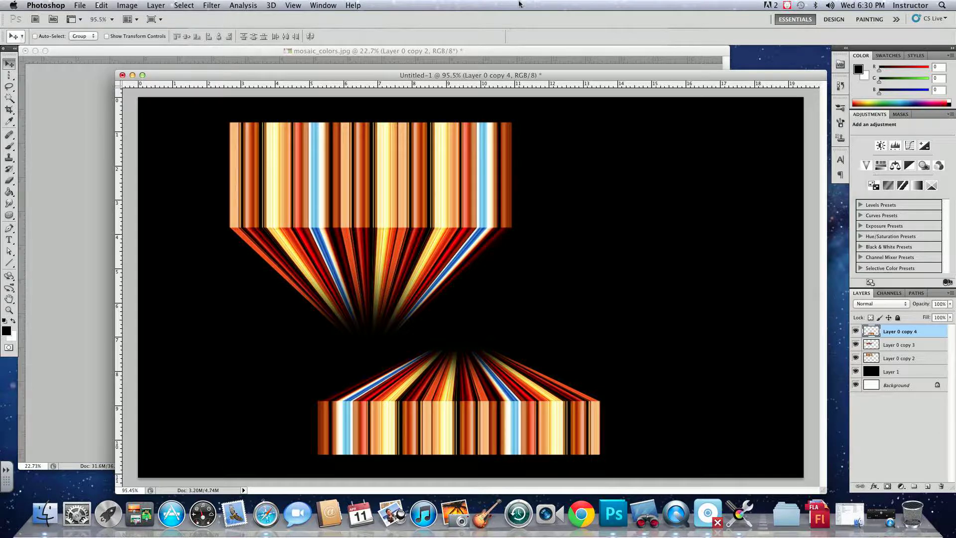
Close Untitled-1 and mosaic_colors.jpg without saving their changes.
{"action": "left_click", "coordinate": [123, 76]}
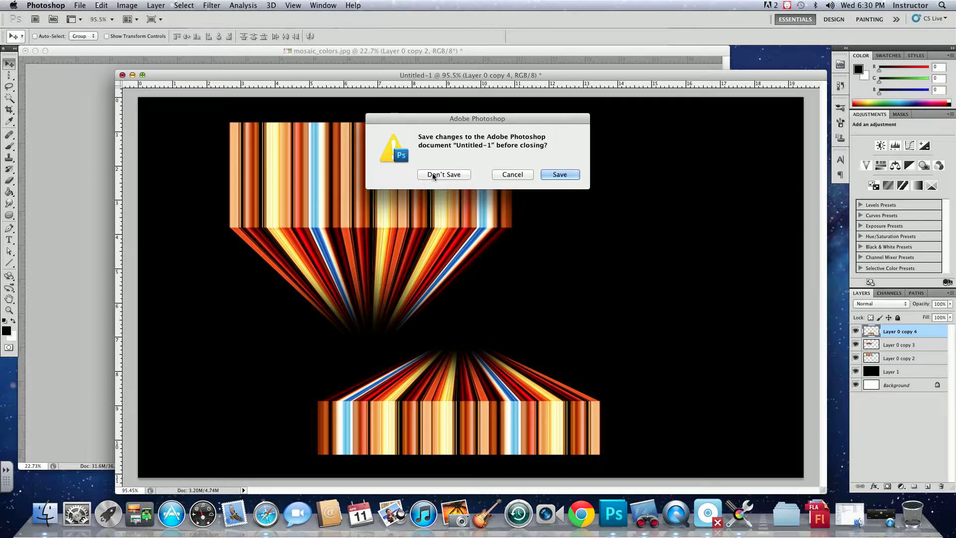
{"action": "left_click", "coordinate": [434, 177]}
{"action": "left_click_drag", "start_coordinate": [449, 50], "coordinate": [549, 108]}
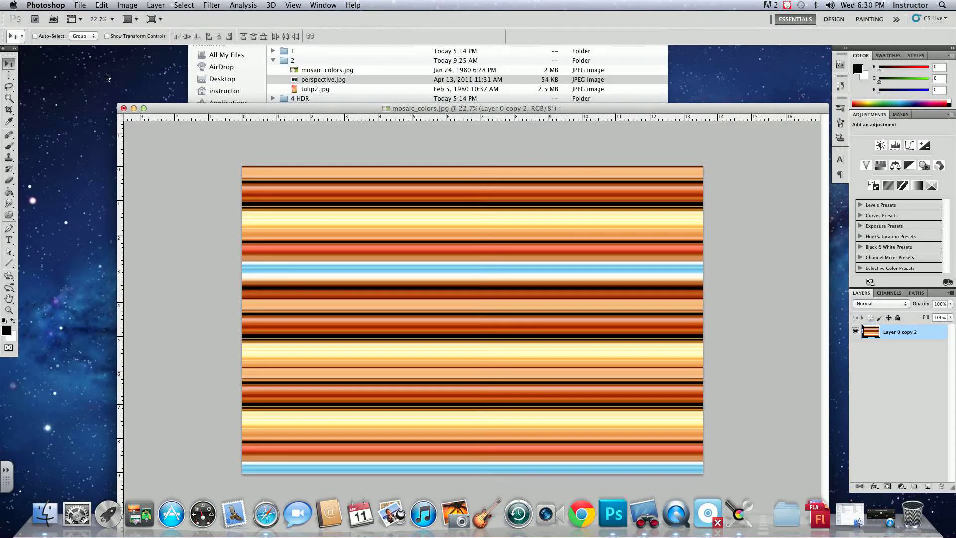
{"action": "left_click", "coordinate": [124, 108]}
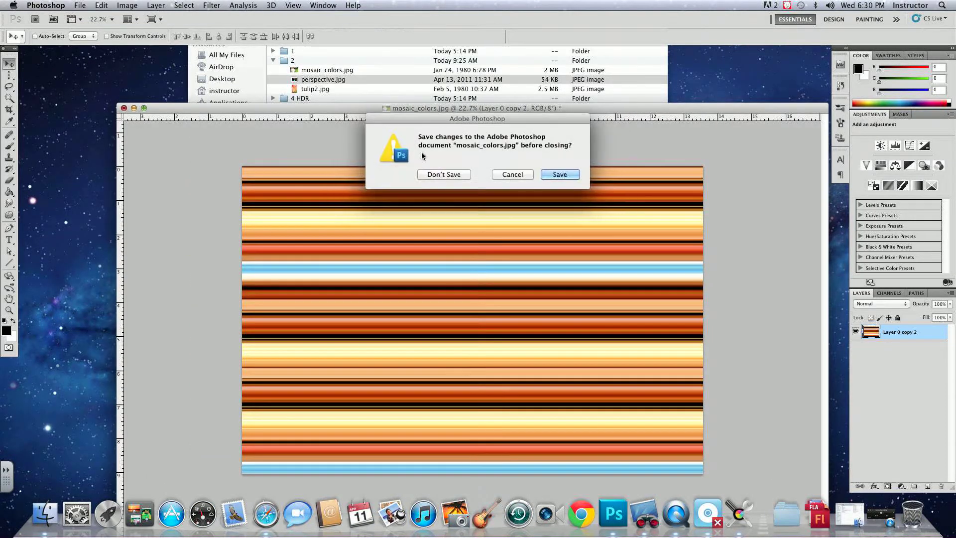
{"action": "left_click", "coordinate": [434, 177]}
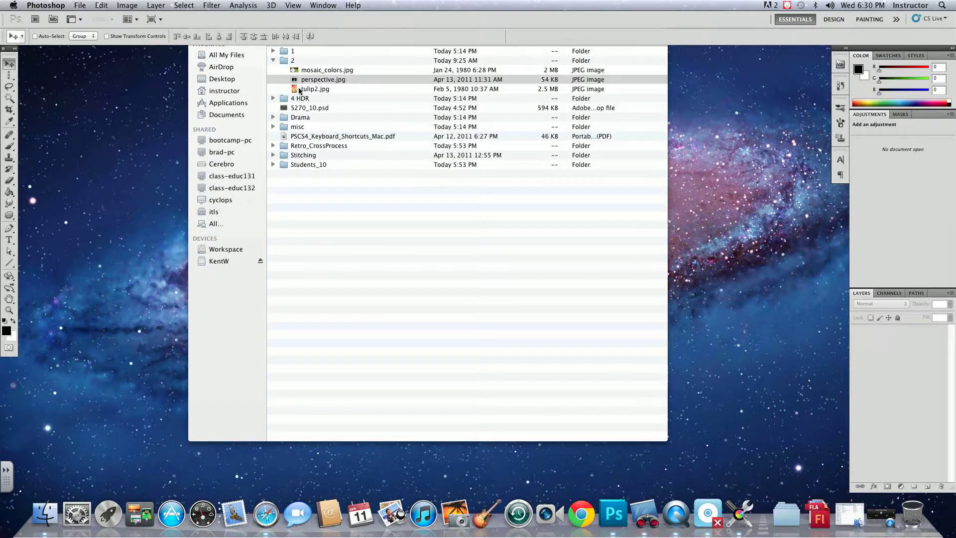
Collapse folder 2 in Finder and open selena_gomez_62-normal.jpg from the Retro_CrossProcess folder in Photoshop.
{"action": "left_click", "coordinate": [273, 60]}
{"action": "left_click", "coordinate": [273, 61]}
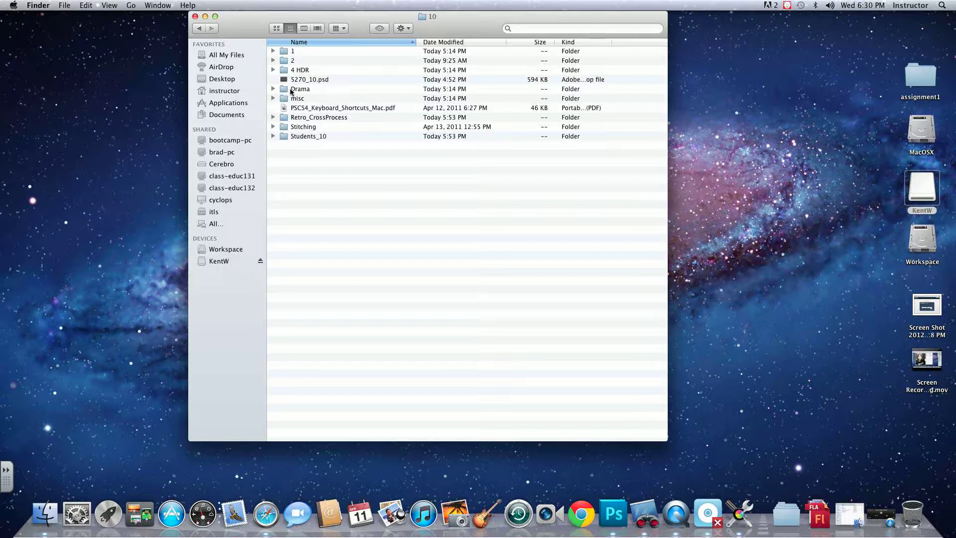
{"action": "left_click", "coordinate": [273, 119]}
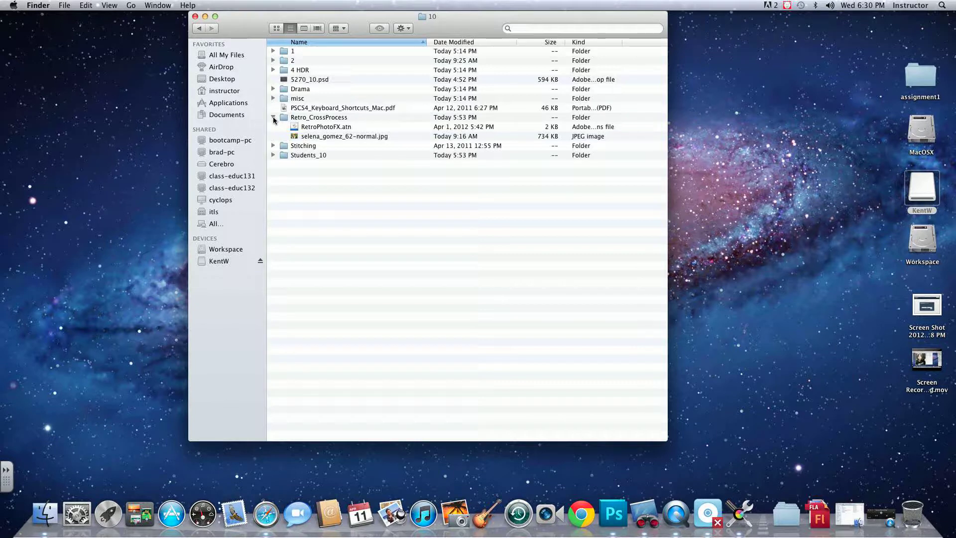
{"action": "left_click", "coordinate": [327, 138]}
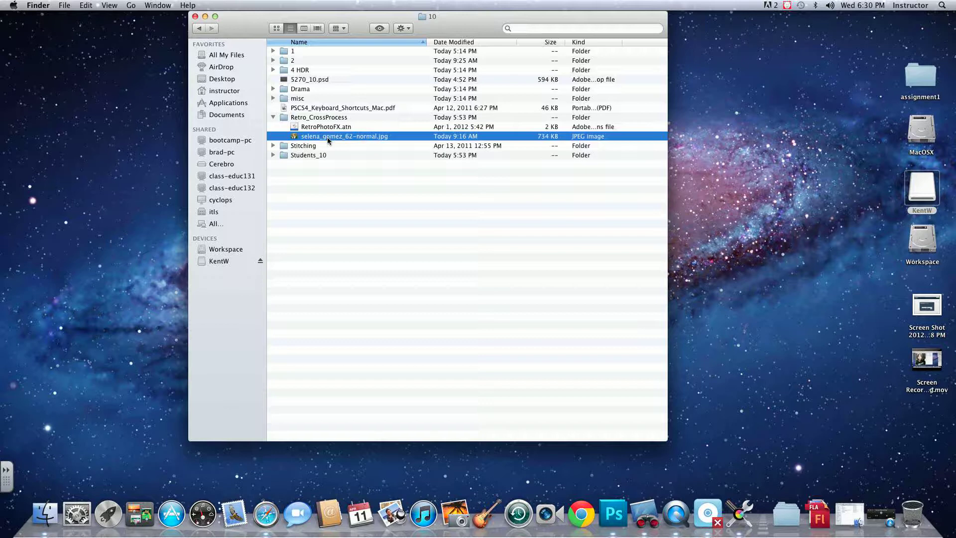
{"action": "left_click_drag", "start_coordinate": [327, 136], "coordinate": [613, 512]}
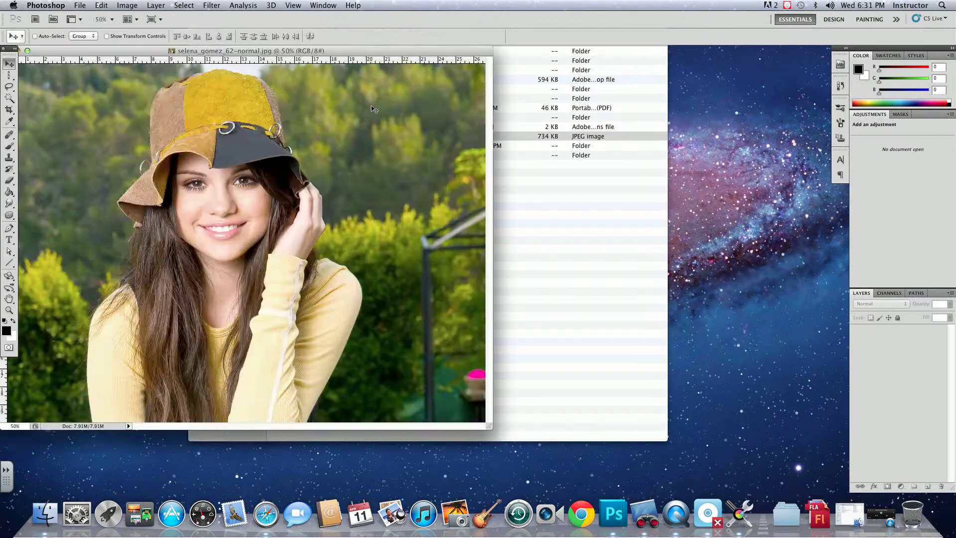
Locate the RetroPhotoFX.atn actions file in the Retro_CrossProcess folder in Finder, and return to the photo in Photoshop.
{"action": "left_click_drag", "start_coordinate": [356, 51], "coordinate": [390, 69]}
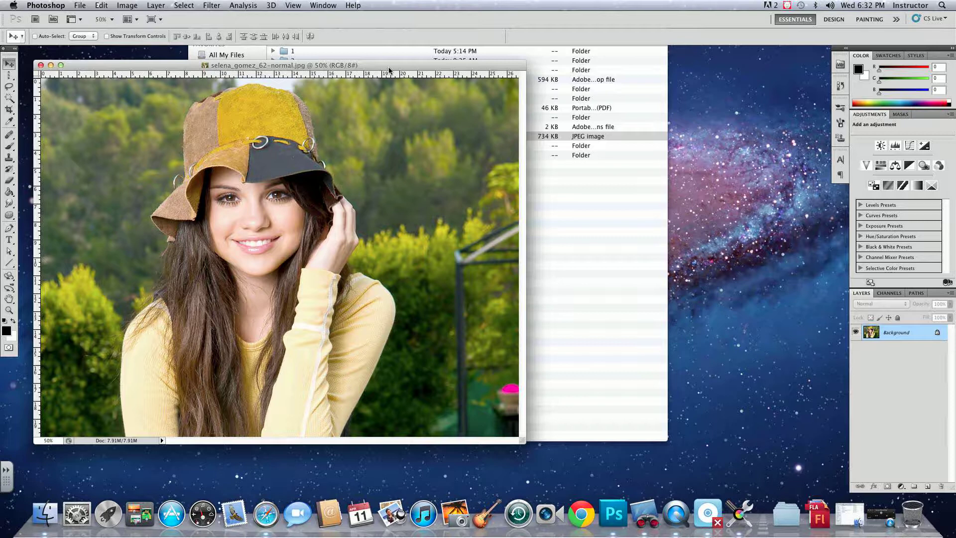
{"action": "left_click", "coordinate": [563, 214]}
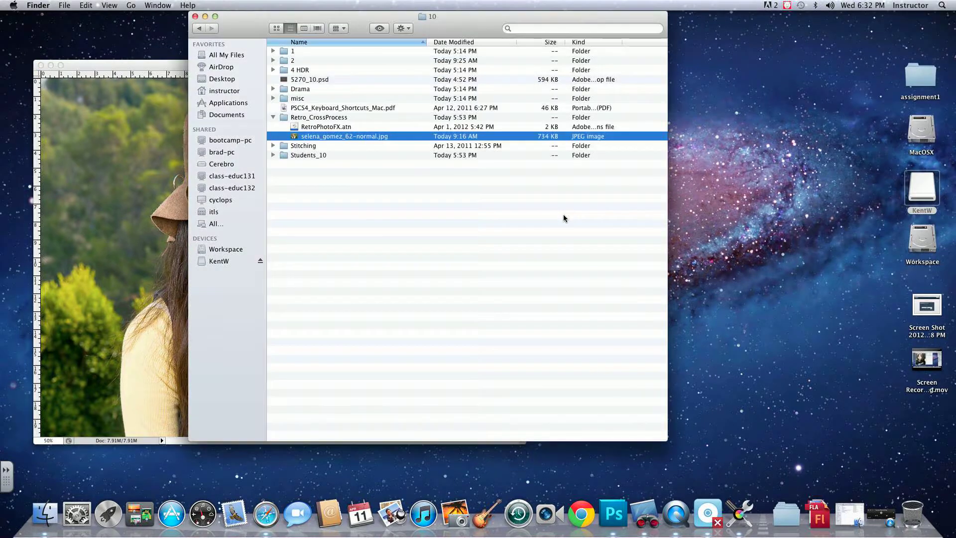
{"action": "left_click", "coordinate": [317, 128]}
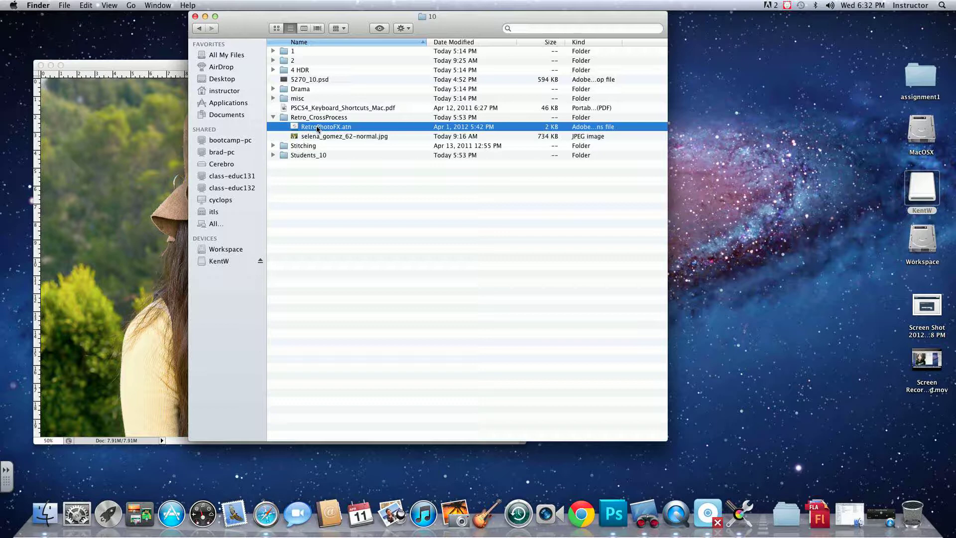
{"action": "left_click", "coordinate": [86, 159]}
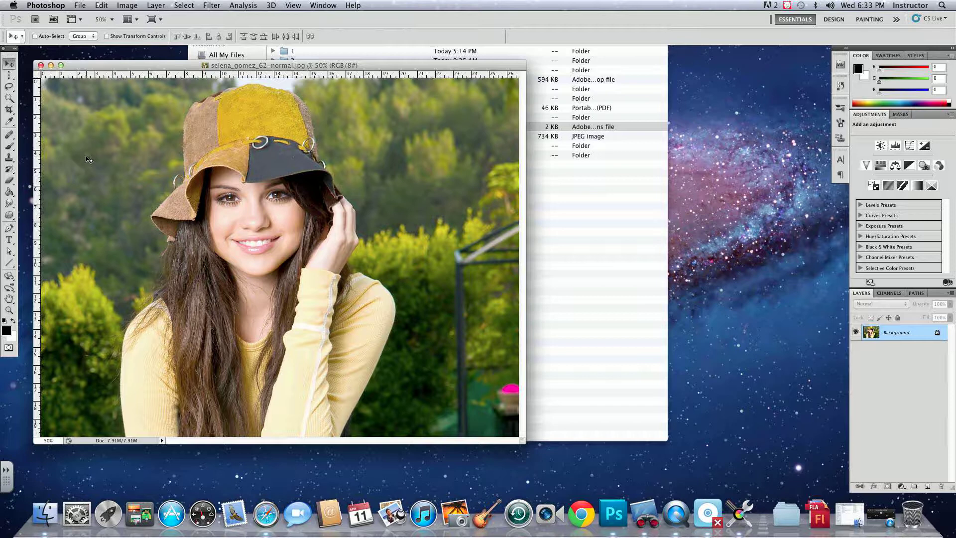
Show the Actions panel, enlarge it to about twice its height or more, and collapse the Default Actions set.
{"action": "left_click", "coordinate": [840, 62]}
{"action": "left_click", "coordinate": [841, 83]}
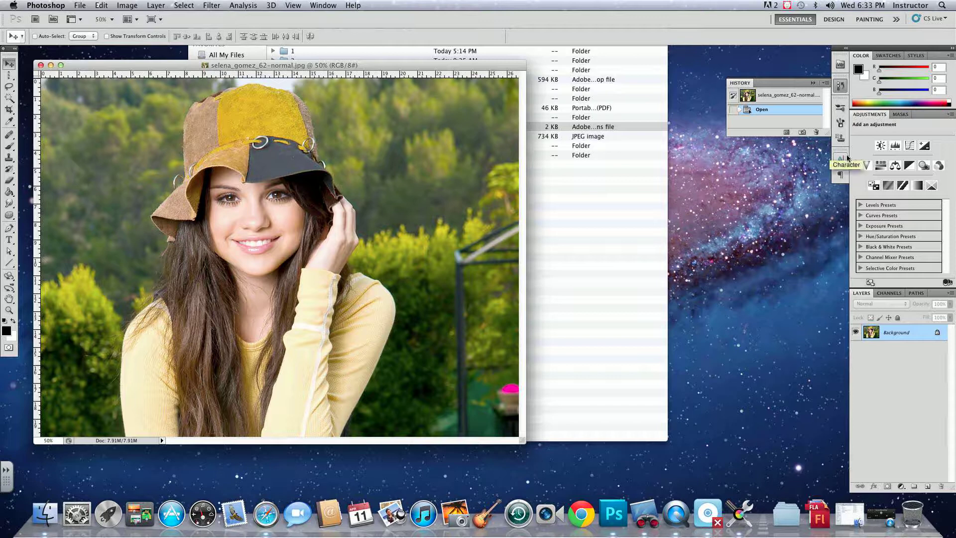
{"action": "left_click", "coordinate": [840, 85]}
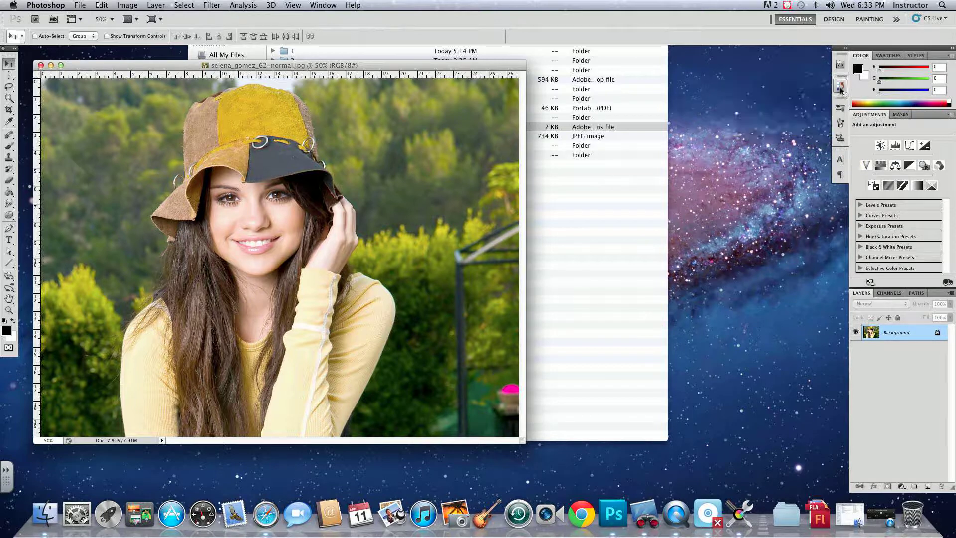
{"action": "left_click", "coordinate": [324, 5]}
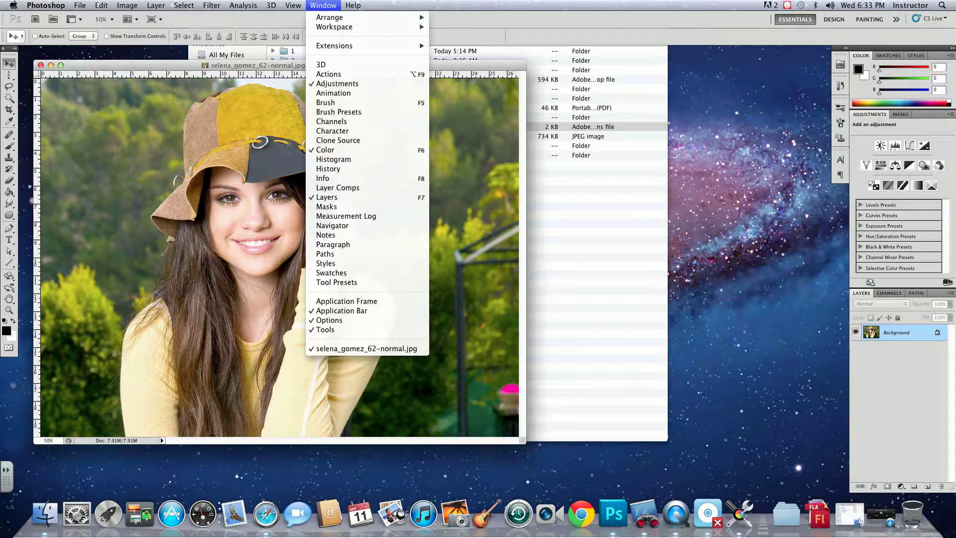
{"action": "left_click", "coordinate": [343, 74]}
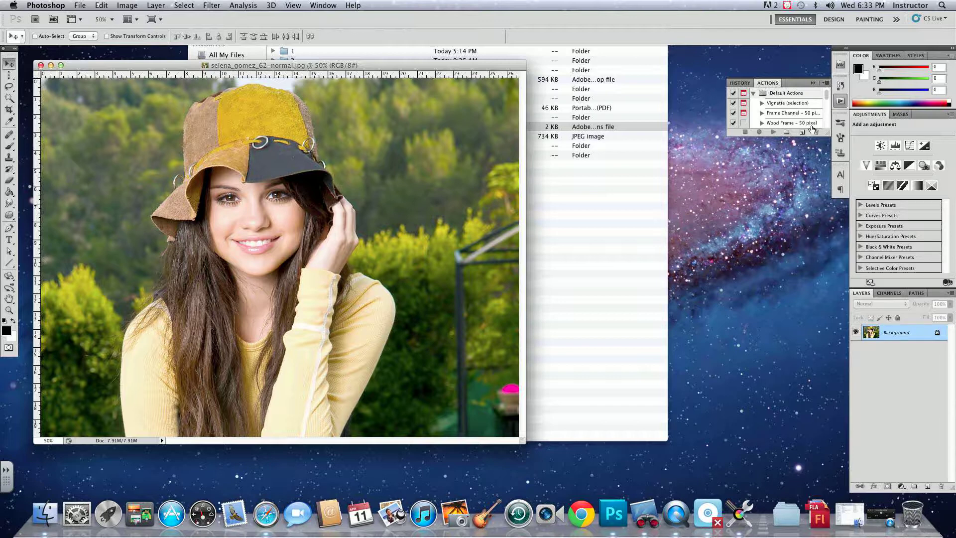
{"action": "left_click_drag", "start_coordinate": [828, 133], "coordinate": [819, 321]}
{"action": "left_click", "coordinate": [753, 95]}
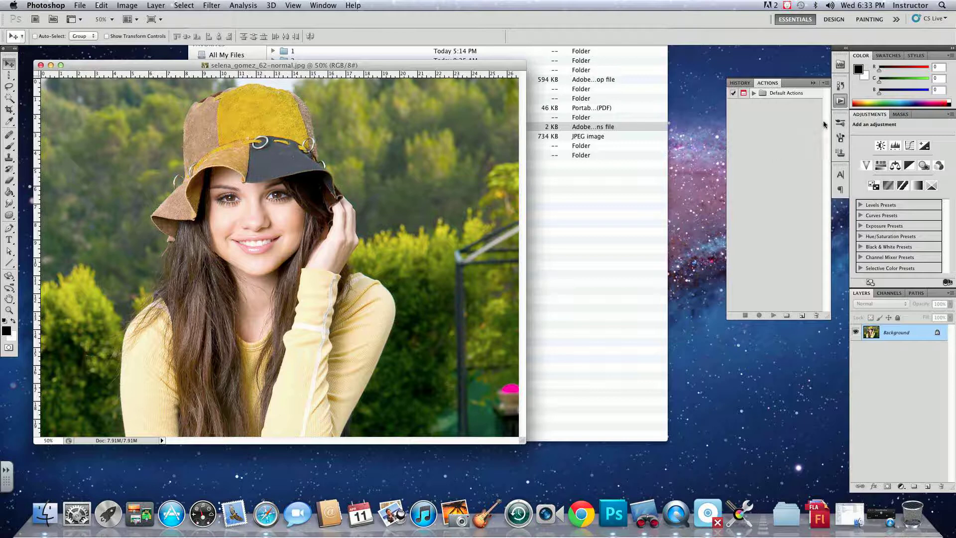
Load the RetroPhotoFX.atn action set from the Retro_CrossProcess folder inside folder 10 on the external drive.
{"action": "left_click", "coordinate": [825, 83]}
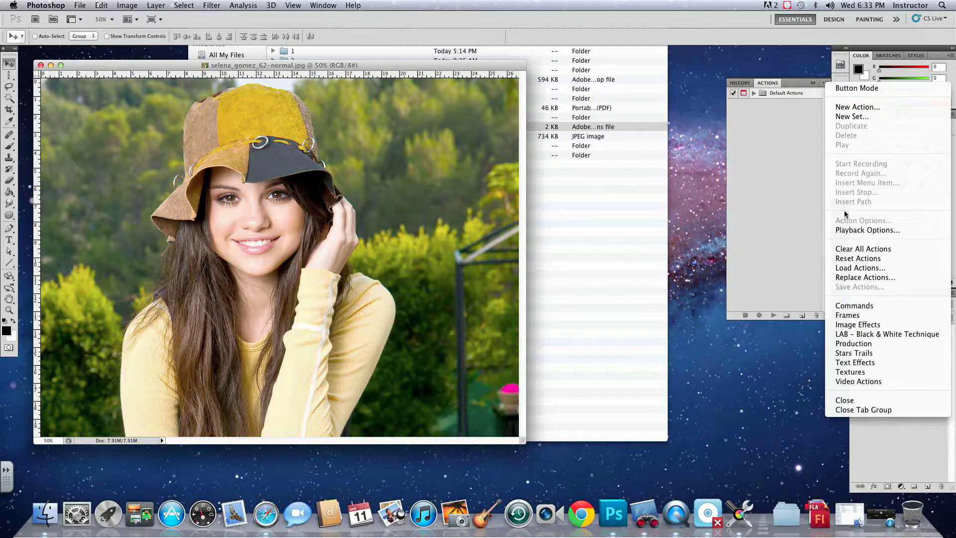
{"action": "left_click", "coordinate": [858, 269]}
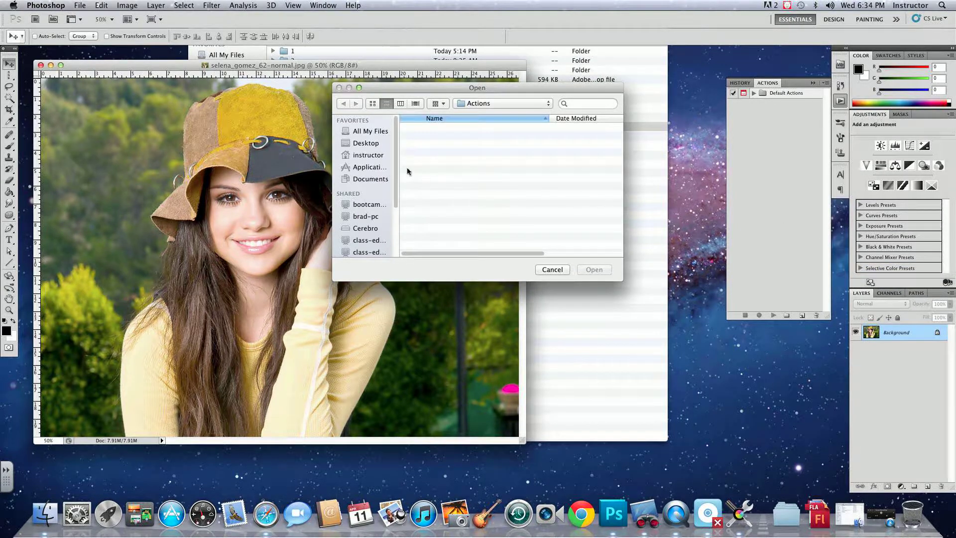
{"action": "left_click_drag", "start_coordinate": [396, 151], "coordinate": [398, 213]}
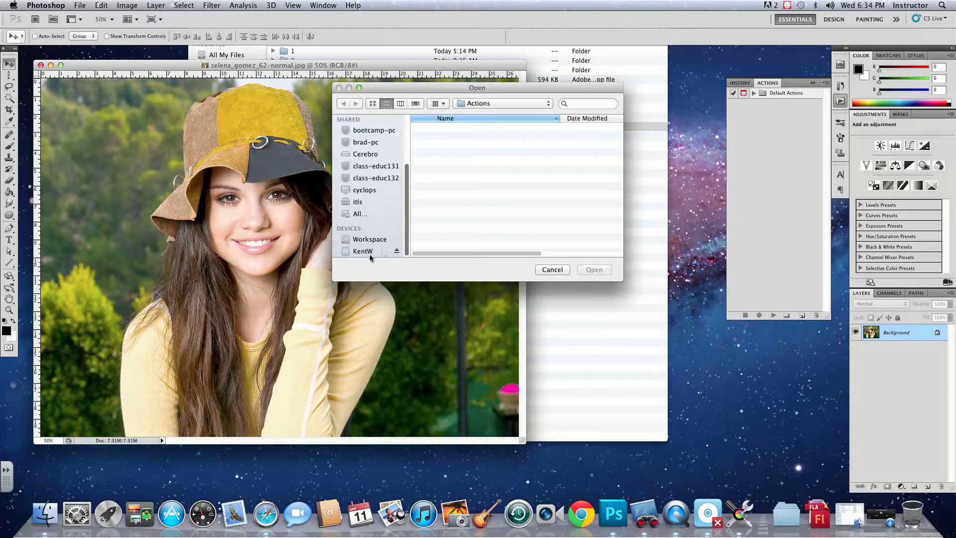
{"action": "left_click", "coordinate": [360, 250]}
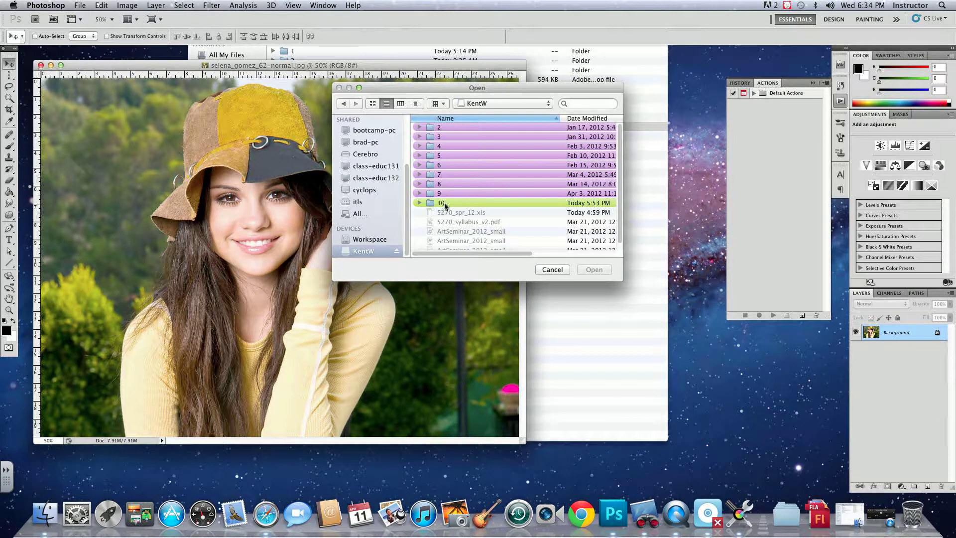
{"action": "left_click", "coordinate": [434, 203]}
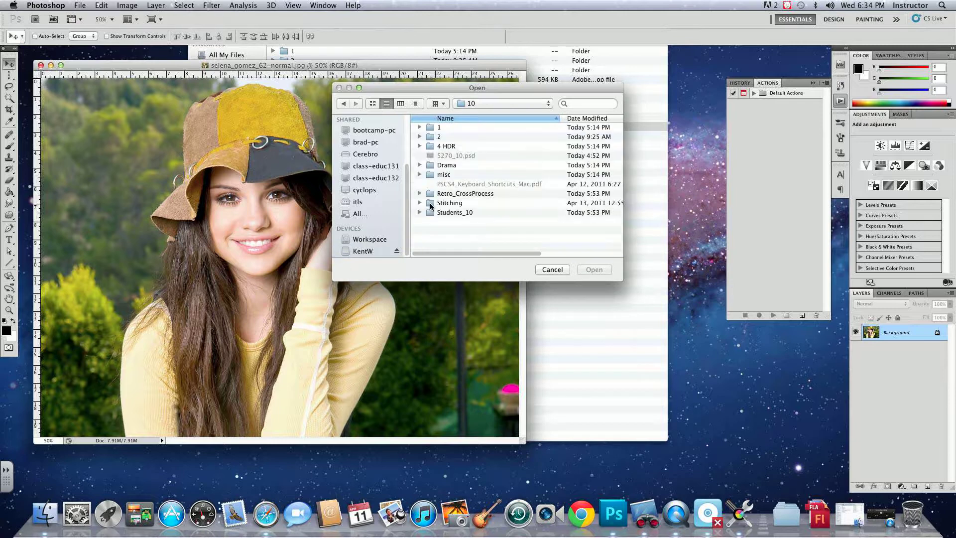
{"action": "double_click", "coordinate": [442, 195]}
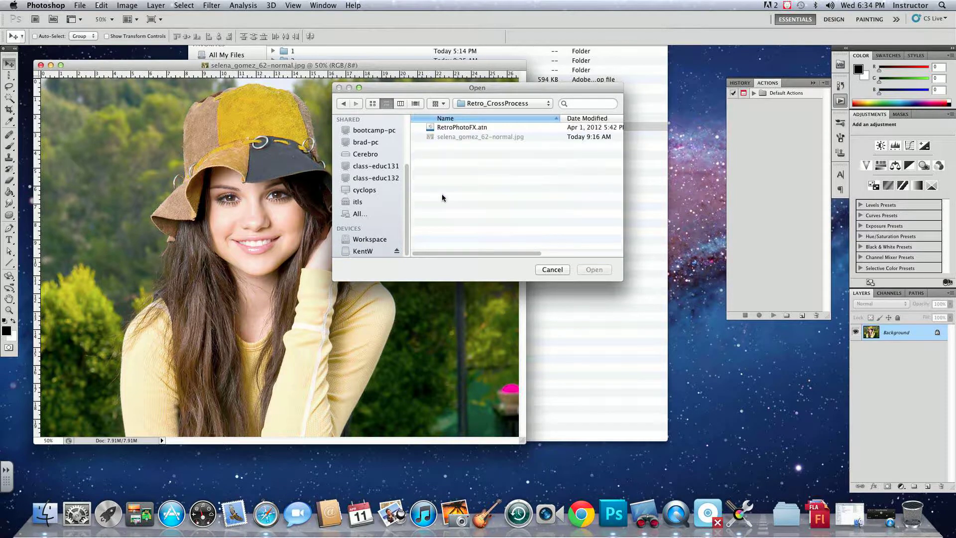
{"action": "left_click", "coordinate": [451, 128]}
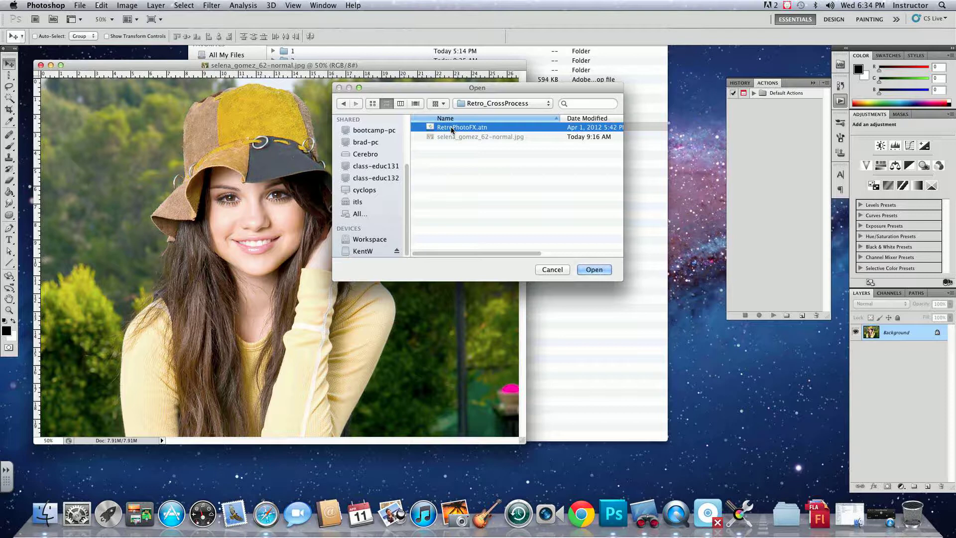
{"action": "left_click", "coordinate": [594, 270]}
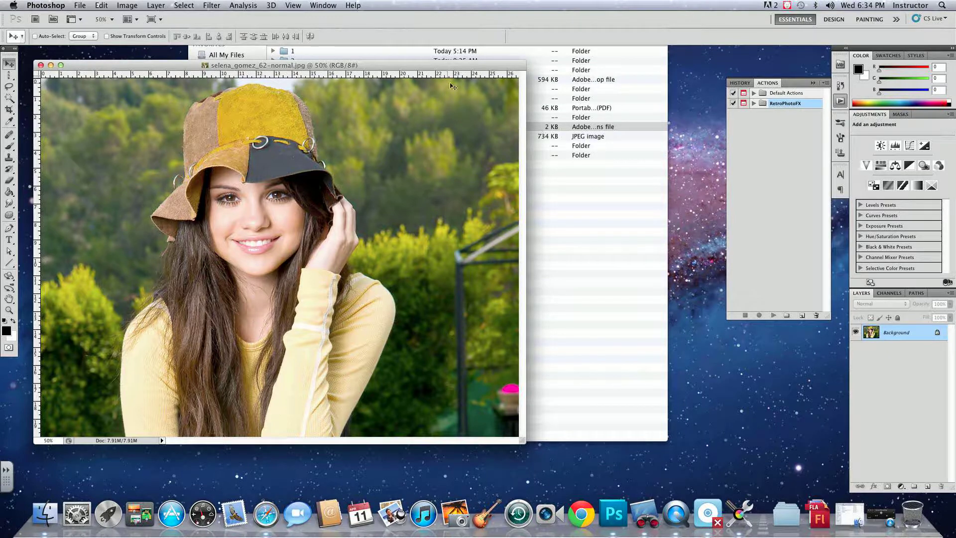
Run the Retro_Old_Photo action from the RetroPhotoFX set on the photo, continuing through its message.
{"action": "left_click_drag", "start_coordinate": [456, 67], "coordinate": [457, 59]}
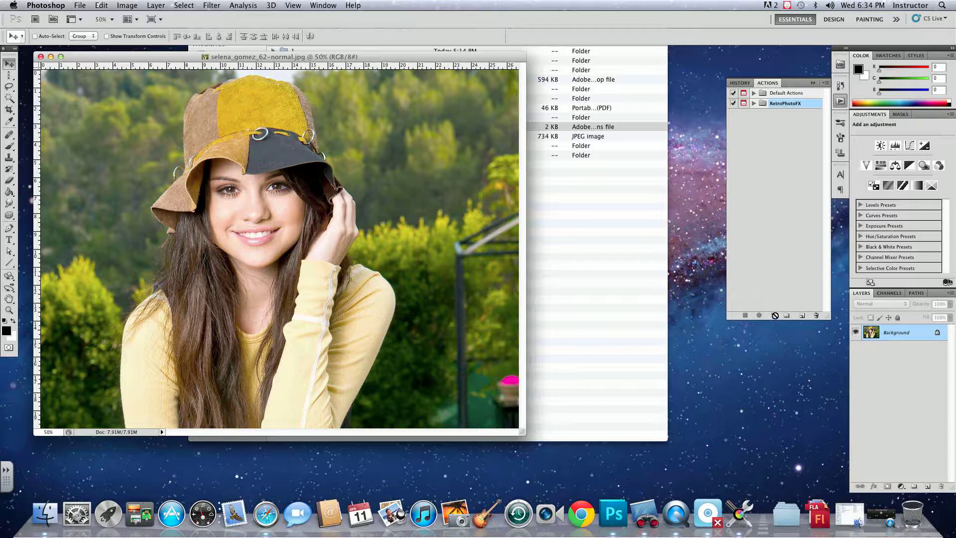
{"action": "left_click", "coordinate": [754, 105]}
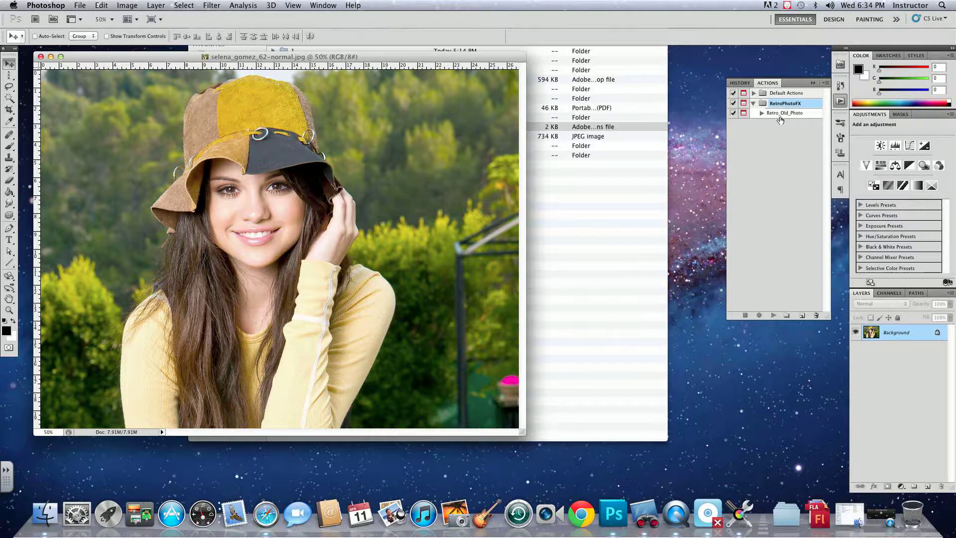
{"action": "left_click", "coordinate": [785, 115]}
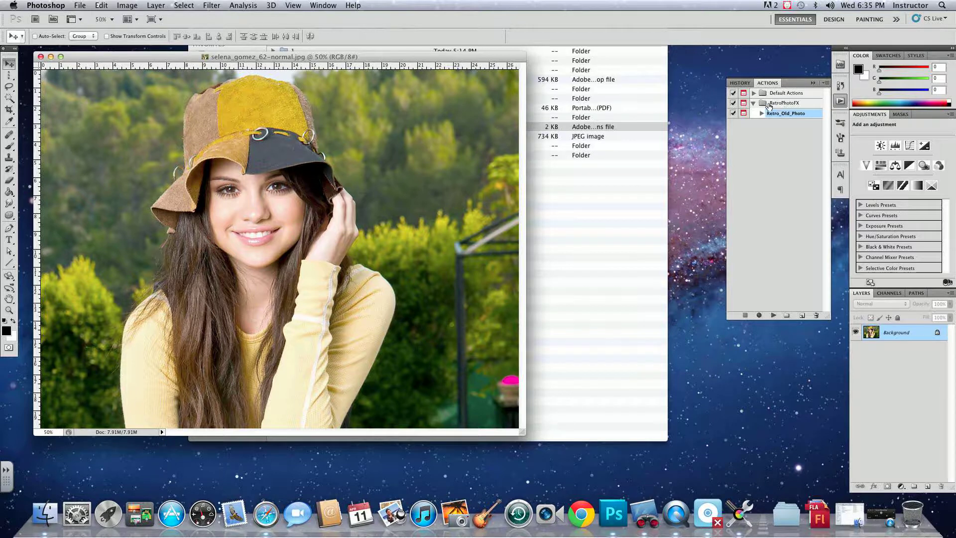
{"action": "left_click", "coordinate": [772, 316]}
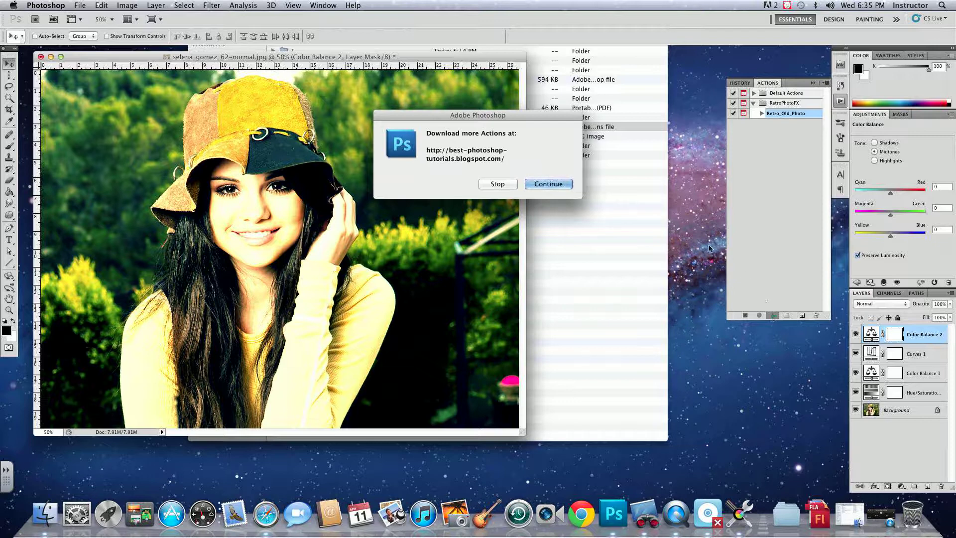
{"action": "left_click", "coordinate": [549, 184]}
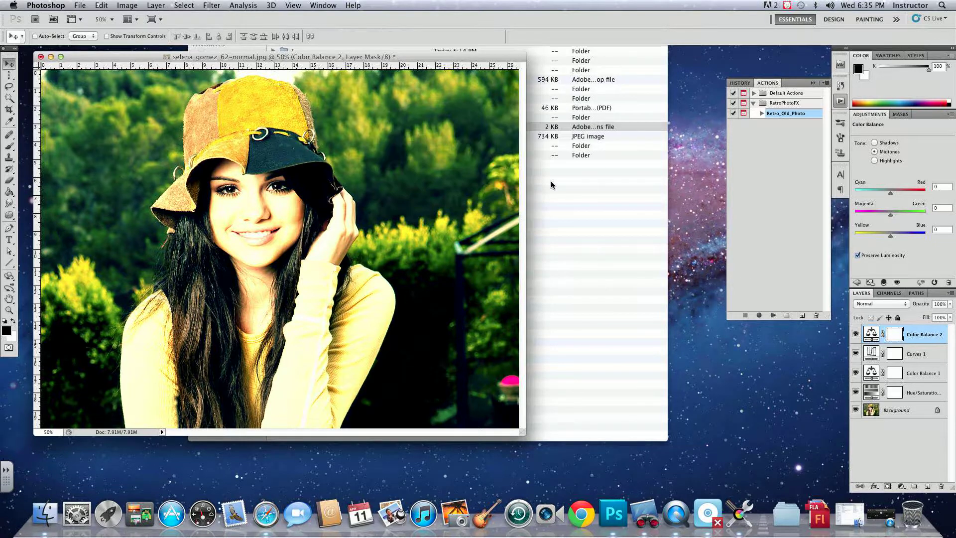
Show the History list to review the adjustment operations the action performed.
{"action": "right_click", "coordinate": [738, 84]}
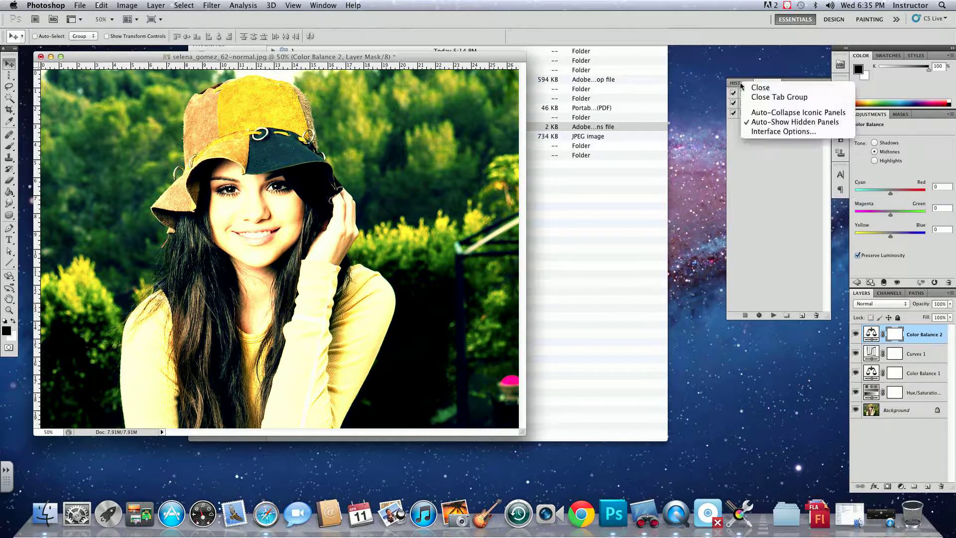
{"action": "left_click", "coordinate": [733, 85]}
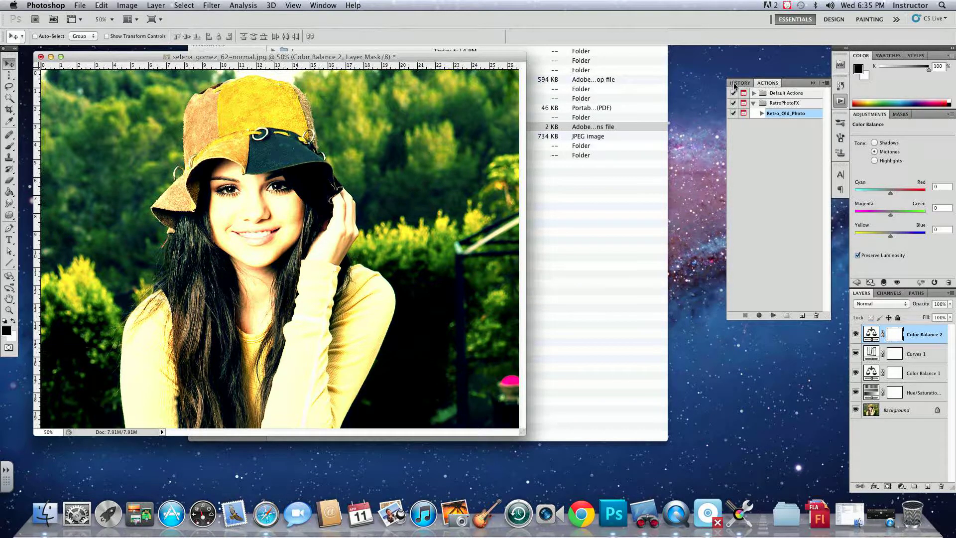
{"action": "left_click", "coordinate": [740, 82]}
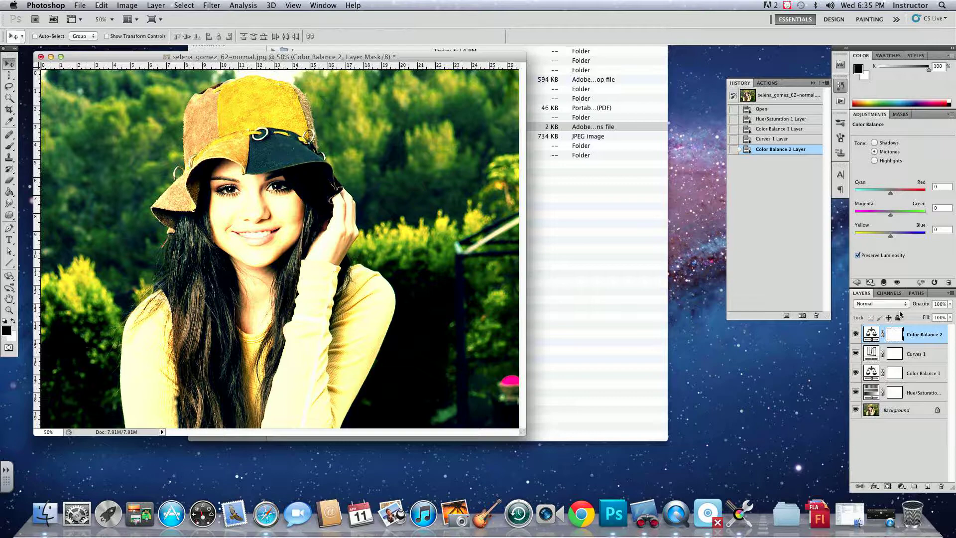
Toggle the Color Balance 2 and Curves 1 layers off and on, and try Color Balance 2's opacity, ending at 100%.
{"action": "left_click", "coordinate": [856, 334]}
{"action": "left_click", "coordinate": [856, 334]}
{"action": "left_click", "coordinate": [855, 354]}
{"action": "left_click", "coordinate": [856, 354]}
{"action": "left_click", "coordinate": [915, 337]}
{"action": "left_click", "coordinate": [950, 303]}
{"action": "mouse_move", "coordinate": [949, 312]}
{"action": "left_mouse_down"}
{"action": "mouse_move", "coordinate": [931, 317]}
{"action": "mouse_move", "coordinate": [946, 319]}
{"action": "left_mouse_up"}
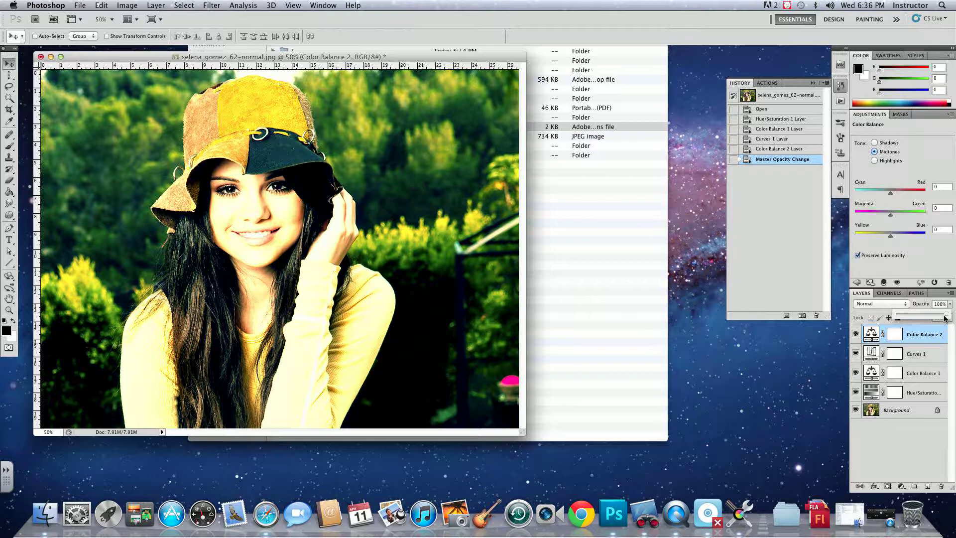
Hide all four adjustment layers to compare the effect with the original photo, and show them again.
{"action": "left_click_drag", "start_coordinate": [855, 353], "coordinate": [855, 393]}
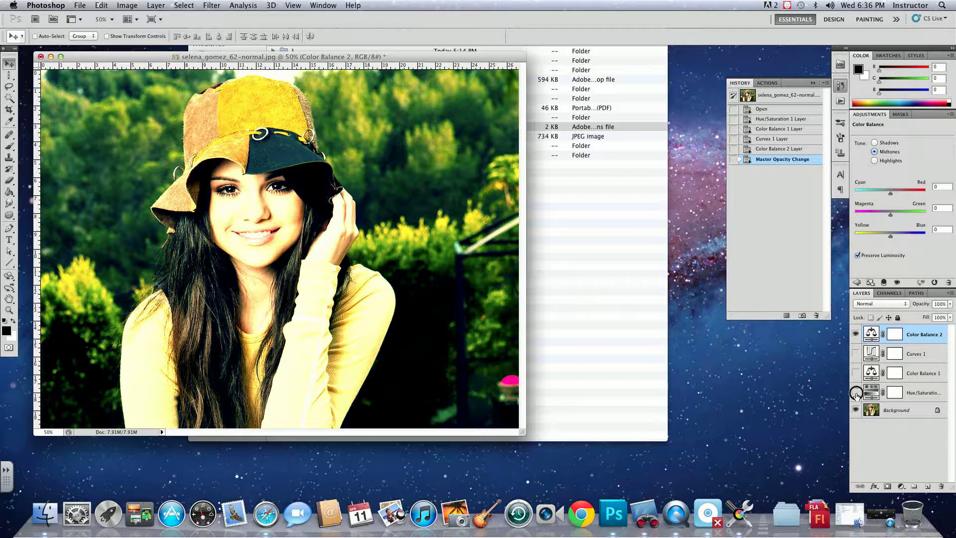
{"action": "left_click", "coordinate": [855, 334]}
{"action": "left_click", "coordinate": [856, 409]}
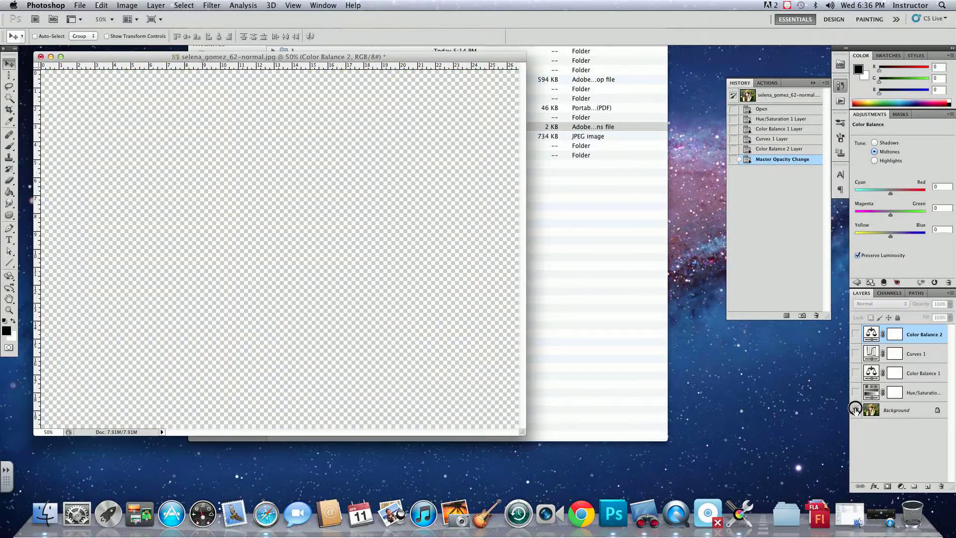
{"action": "left_click", "coordinate": [856, 410]}
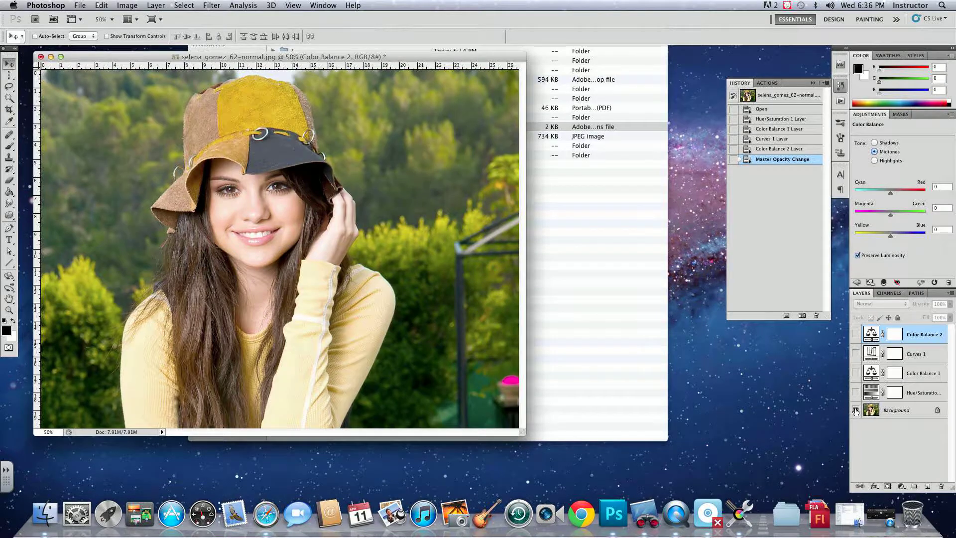
{"action": "left_click_drag", "start_coordinate": [856, 392], "coordinate": [855, 333]}
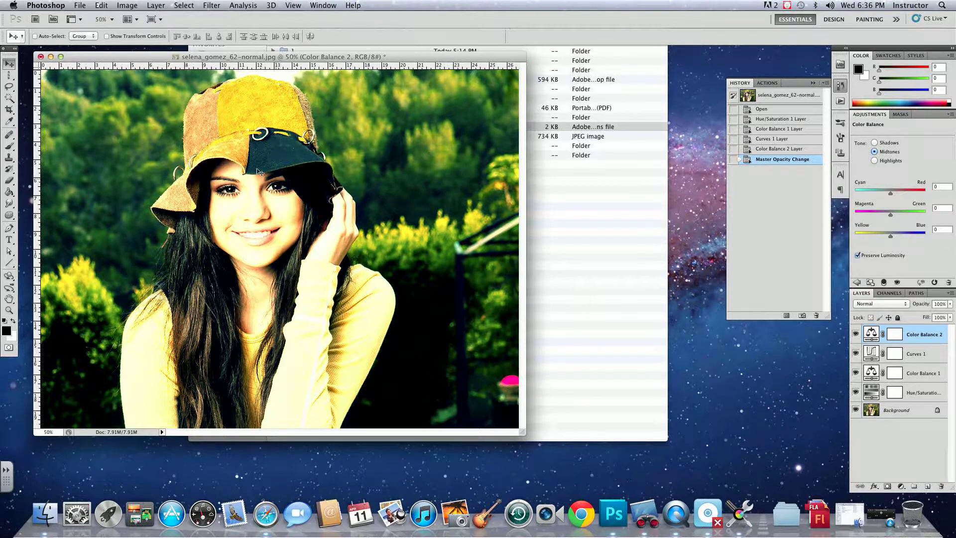
Close selena_gomez_62-normal.jpg without saving its changes.
{"action": "left_click", "coordinate": [41, 57]}
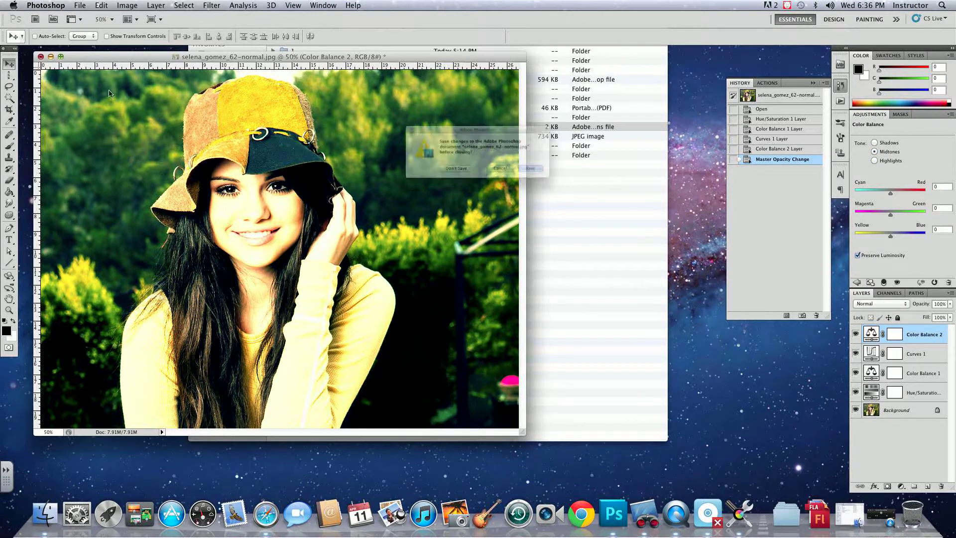
{"action": "left_click", "coordinate": [427, 178]}
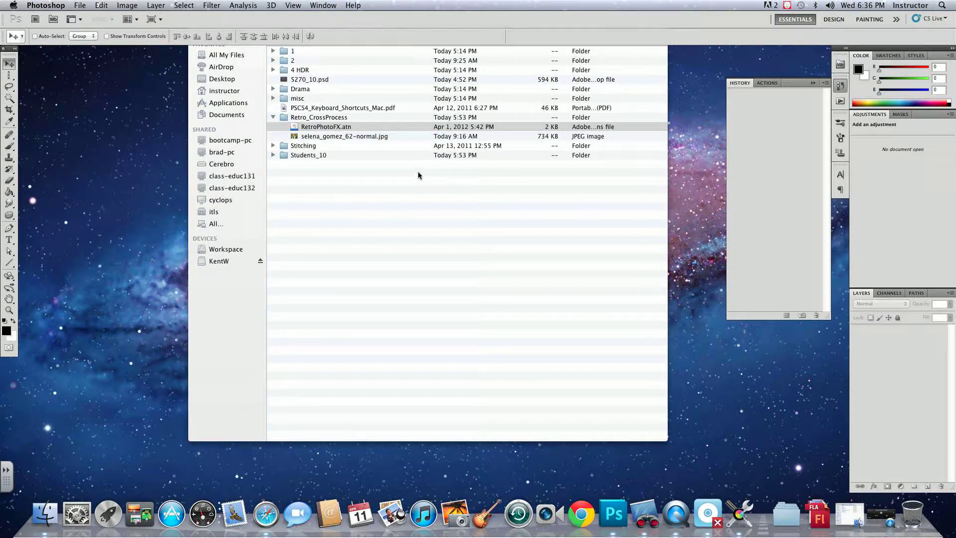
In Finder, collapse the Retro_CrossProcess folder, expand 4 HDR, and preview the HDR_2.jpg and HDR.jpg images.
{"action": "left_click", "coordinate": [273, 117]}
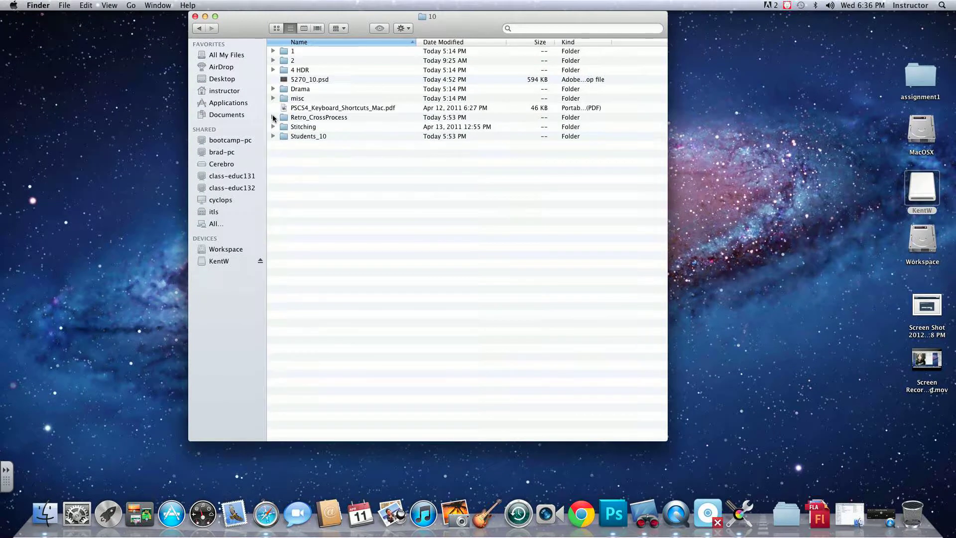
{"action": "left_click", "coordinate": [273, 69]}
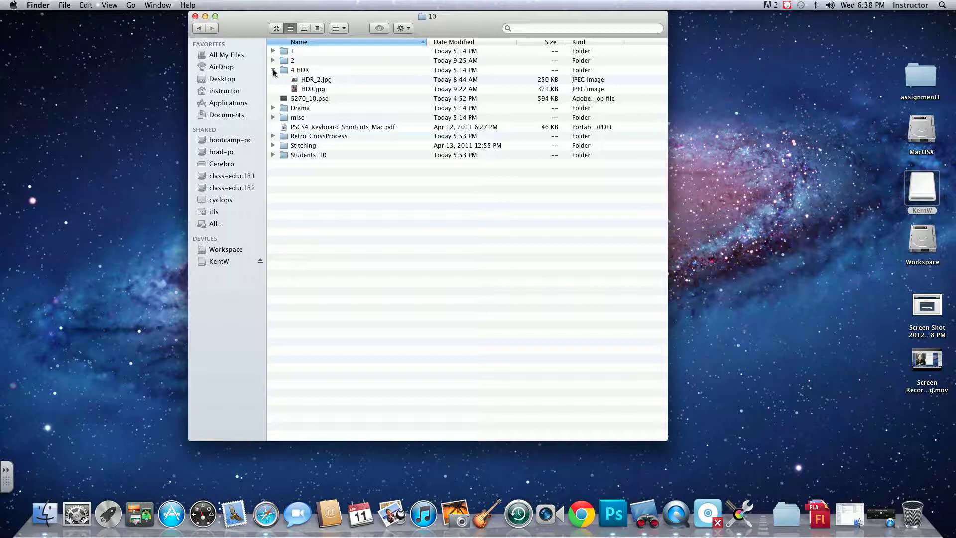
{"action": "left_click", "coordinate": [304, 82]}
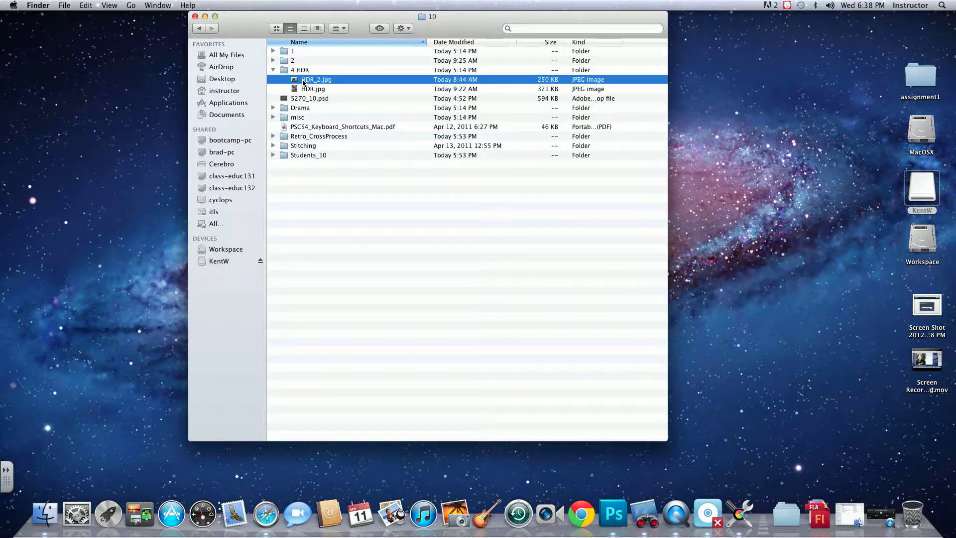
{"action": "key", "text": "space"}
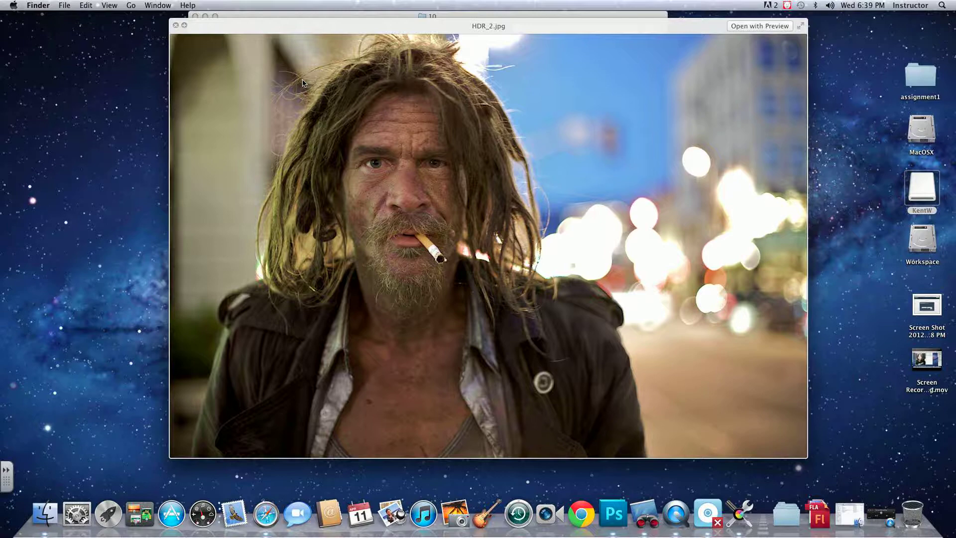
{"action": "key", "text": "space"}
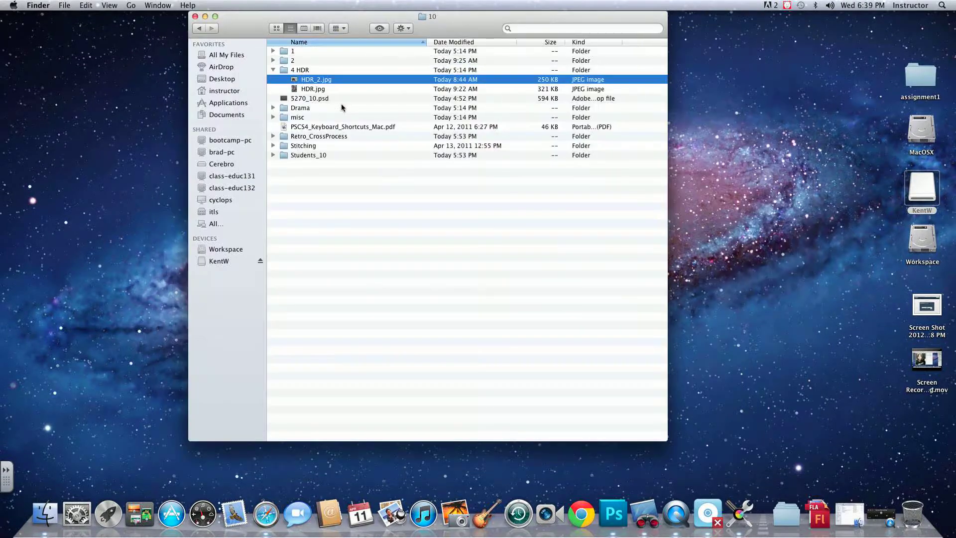
{"action": "left_click", "coordinate": [316, 89]}
{"action": "key", "text": "space"}
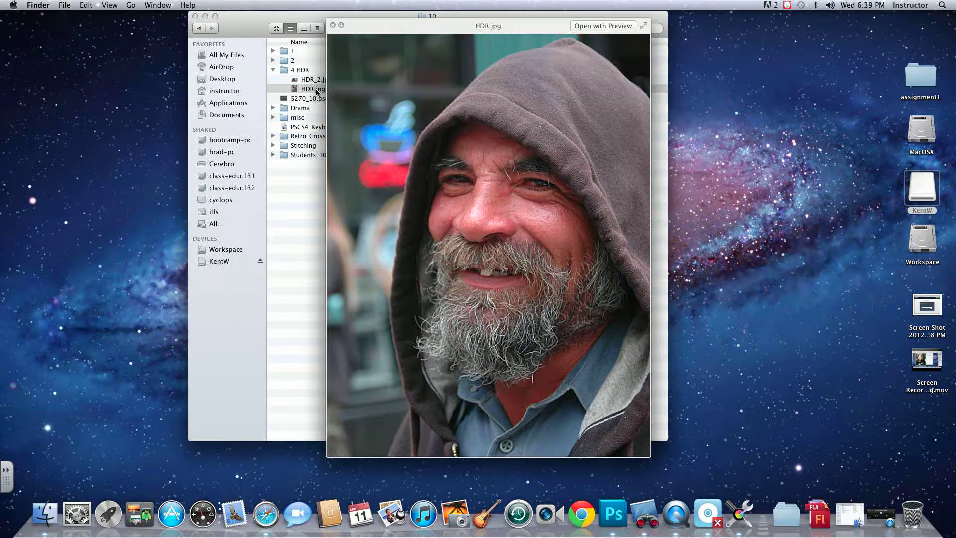
{"action": "key", "text": "space"}
{"action": "left_click", "coordinate": [308, 80]}
{"action": "key", "text": "space"}
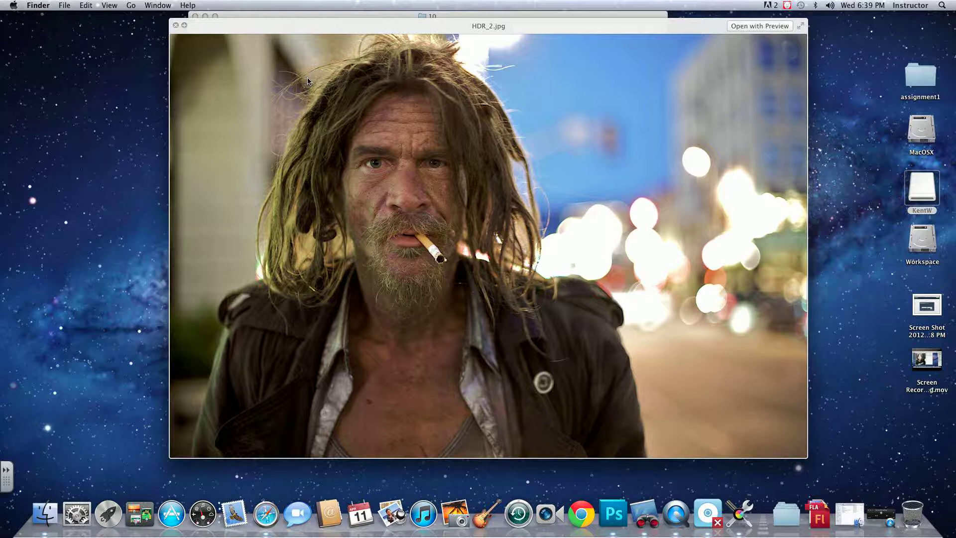
{"action": "key", "text": "space"}
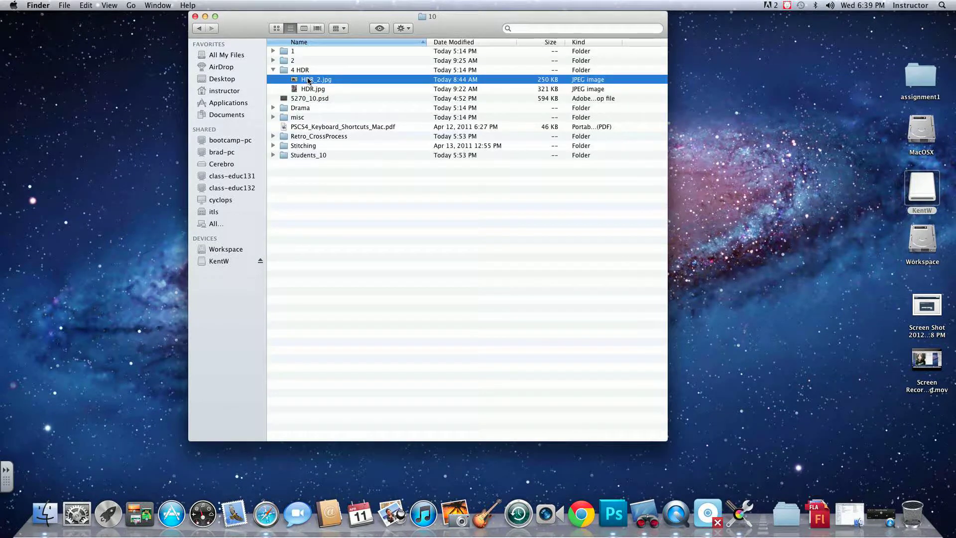
Open HDR_2.jpg in Photoshop and reposition its window so the whole image is clear of the toolbox.
{"action": "left_click", "coordinate": [308, 80]}
{"action": "left_click_drag", "start_coordinate": [308, 80], "coordinate": [616, 512]}
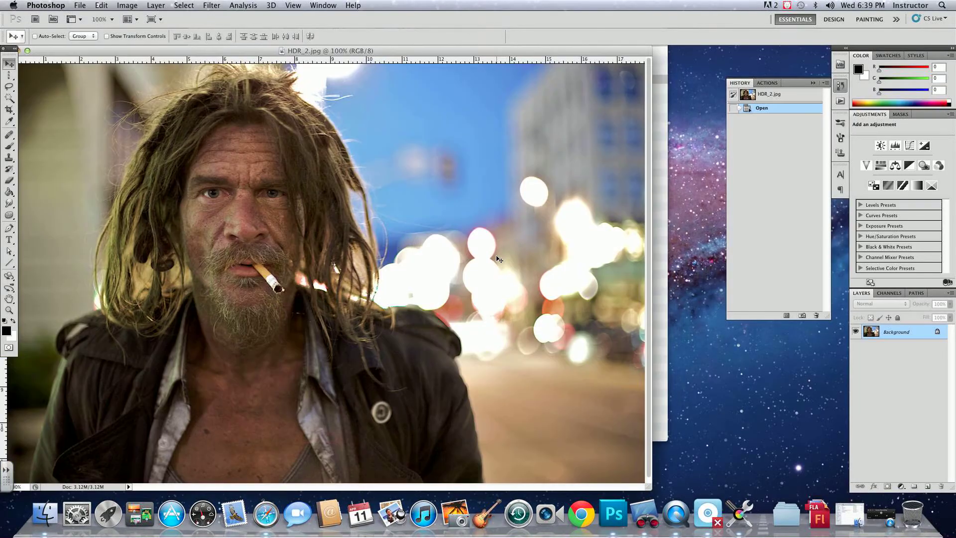
{"action": "left_click_drag", "start_coordinate": [381, 52], "coordinate": [406, 52]}
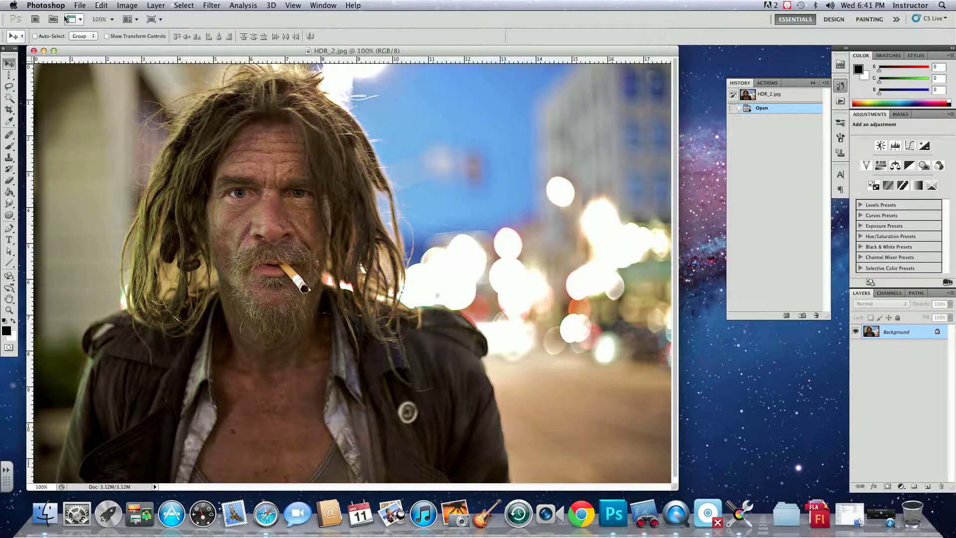
{"action": "left_click_drag", "start_coordinate": [98, 48], "coordinate": [96, 46]}
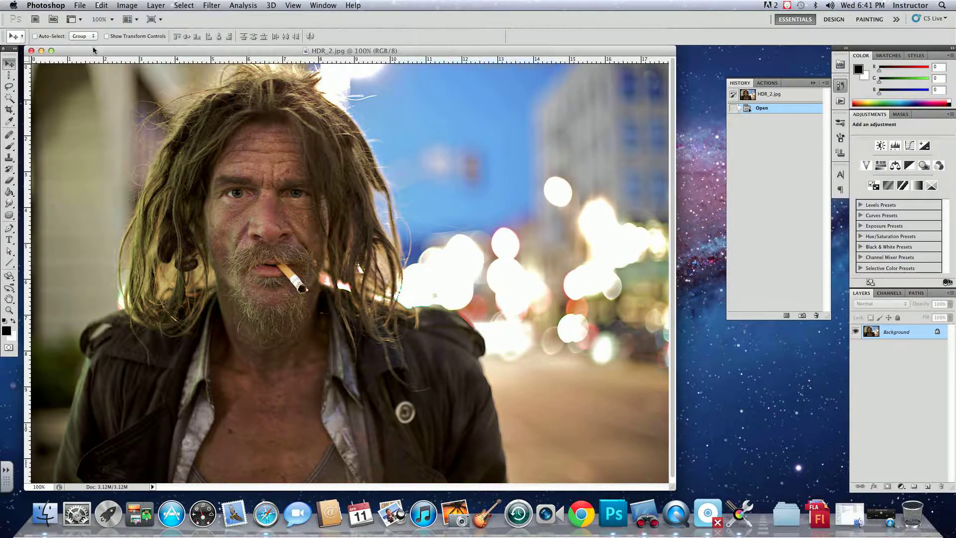
Convert HDR_2.jpg to Lab Color mode and select only its Lightness channel.
{"action": "left_click", "coordinate": [127, 5]}
{"action": "mouse_move", "coordinate": [128, 16]}
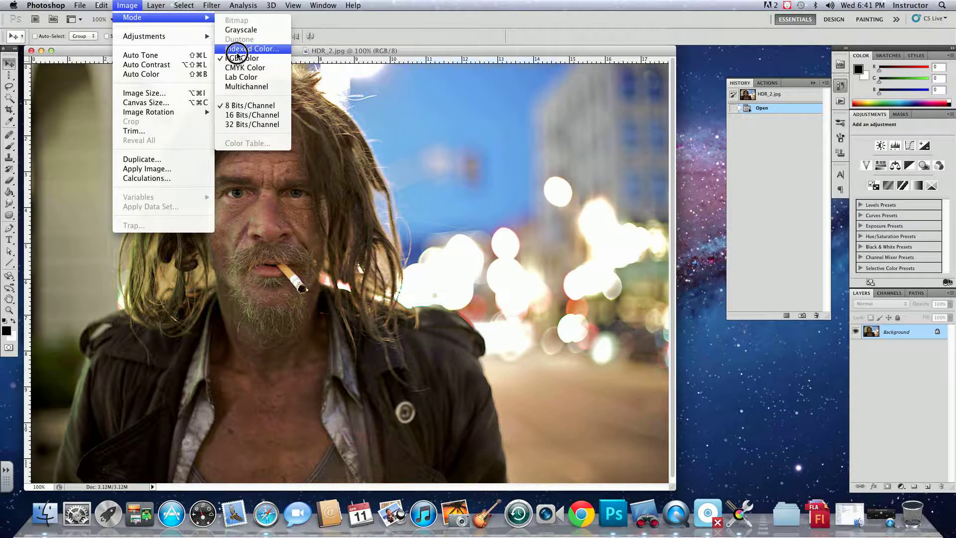
{"action": "left_click", "coordinate": [243, 80]}
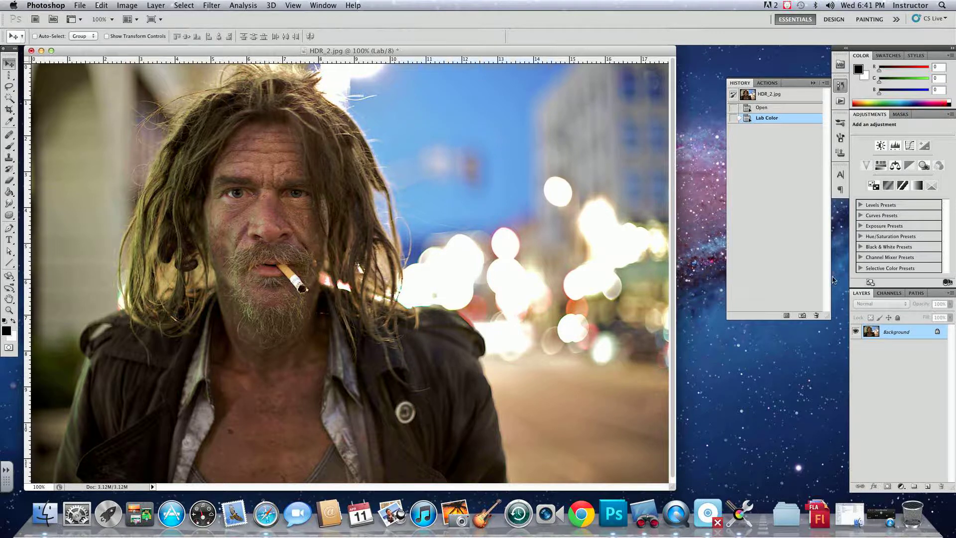
{"action": "left_click", "coordinate": [891, 294]}
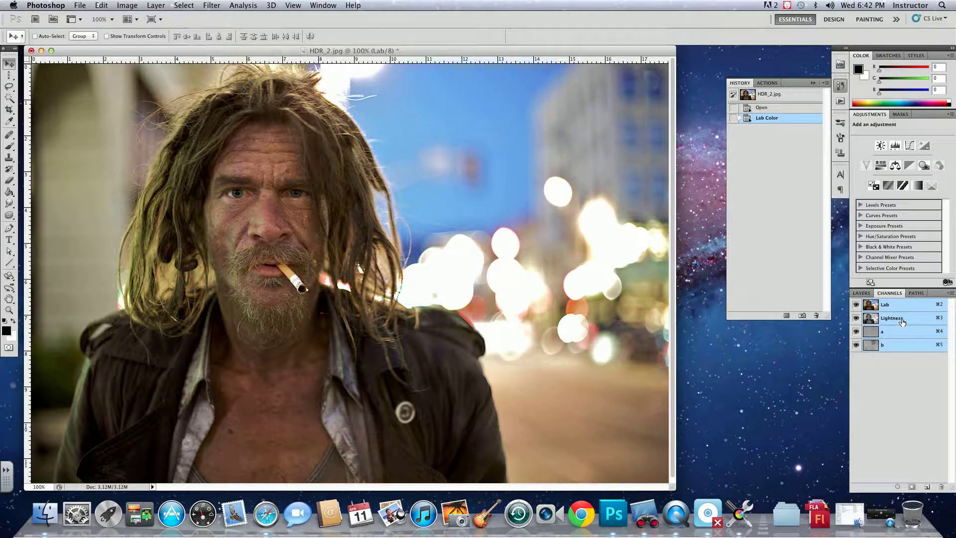
{"action": "left_click", "coordinate": [891, 318]}
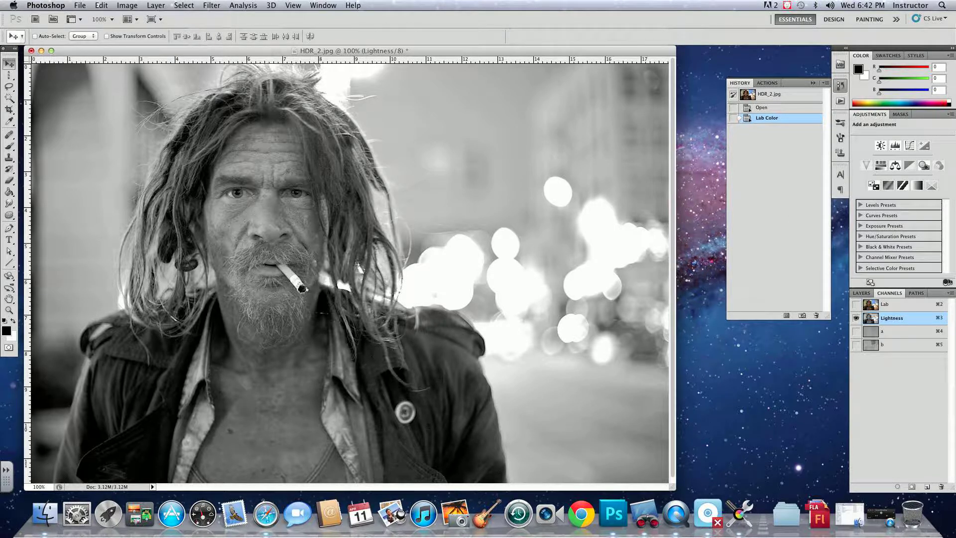
Set up an Unsharp Mask on the Lightness channel with Amount 108%, Radius 57.2 pixels and Threshold 4, comparing with the preview off and on.
{"action": "left_click", "coordinate": [212, 5]}
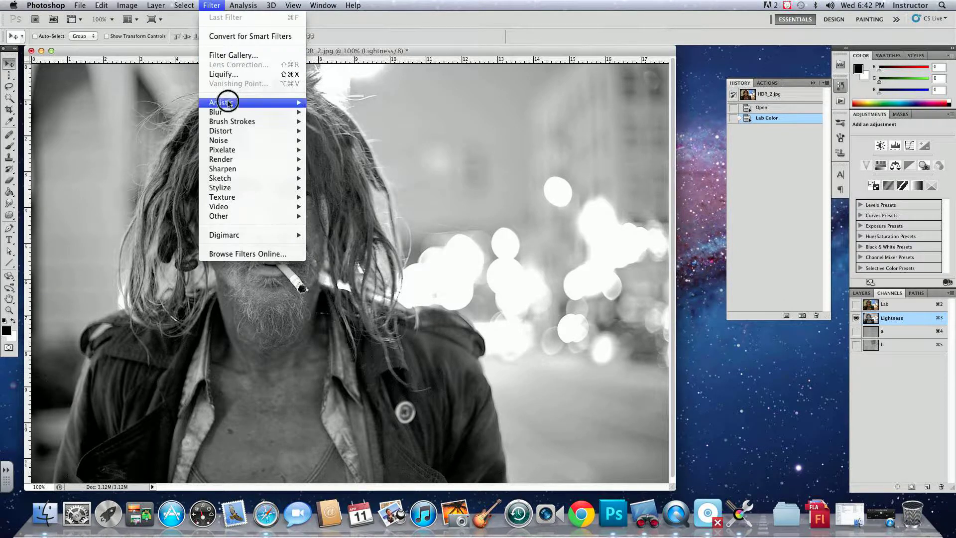
{"action": "mouse_move", "coordinate": [233, 172]}
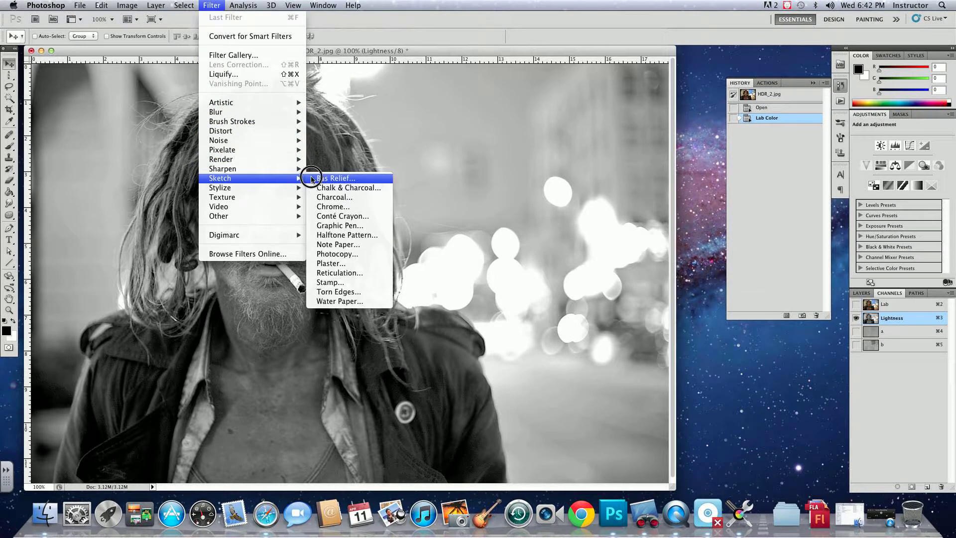
{"action": "left_click", "coordinate": [331, 205]}
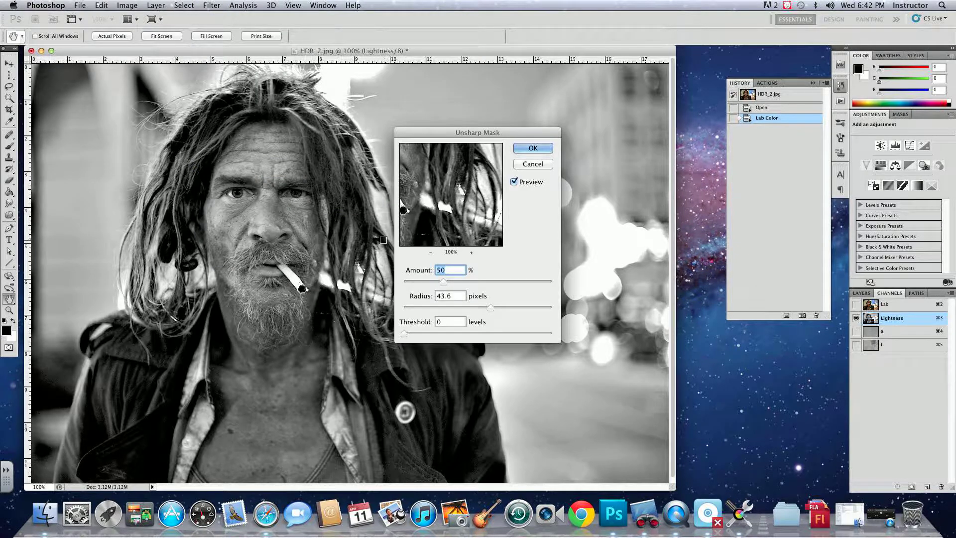
{"action": "left_click_drag", "start_coordinate": [443, 281], "coordinate": [492, 308]}
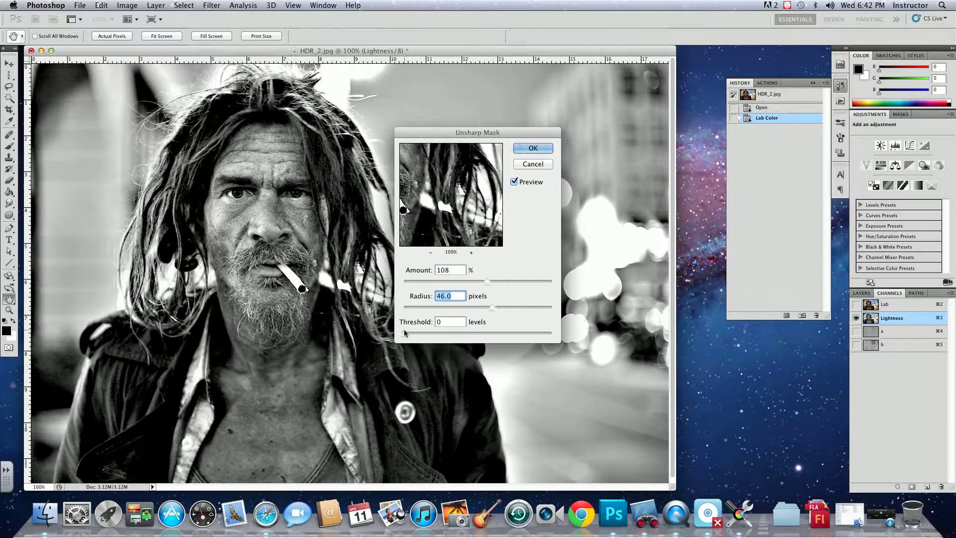
{"action": "left_click_drag", "start_coordinate": [404, 331], "coordinate": [408, 333]}
{"action": "left_click_drag", "start_coordinate": [492, 307], "coordinate": [501, 311]}
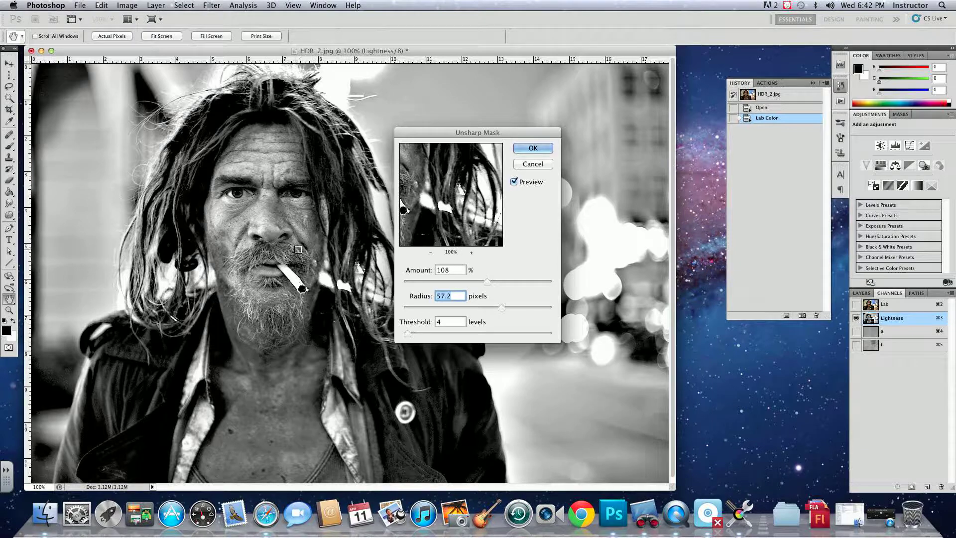
{"action": "left_click", "coordinate": [514, 182]}
{"action": "left_click", "coordinate": [514, 182]}
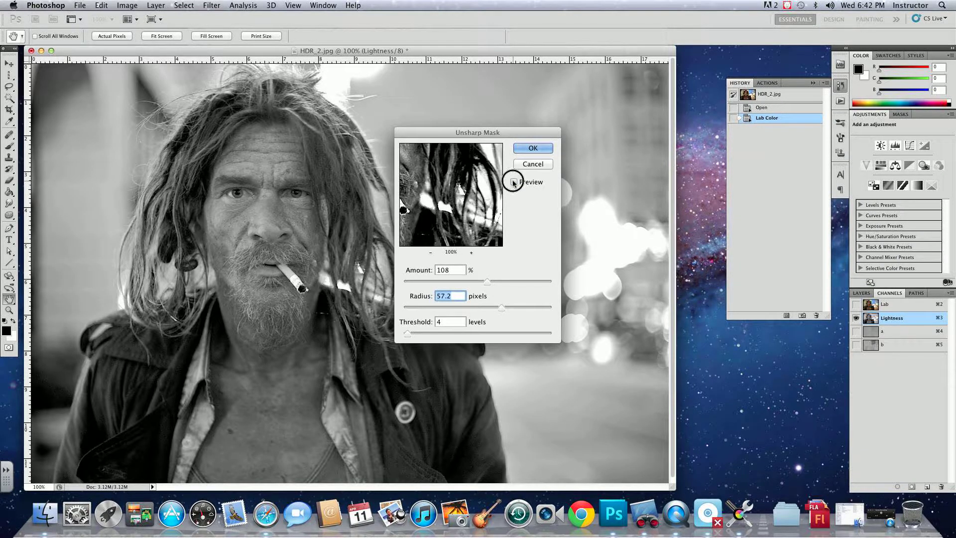
Apply Unsharp Mask to the Lightness channel with a 16.4 pixel radius, and reselect the composite Lab channel.
{"action": "left_click", "coordinate": [514, 182]}
{"action": "left_click", "coordinate": [514, 183]}
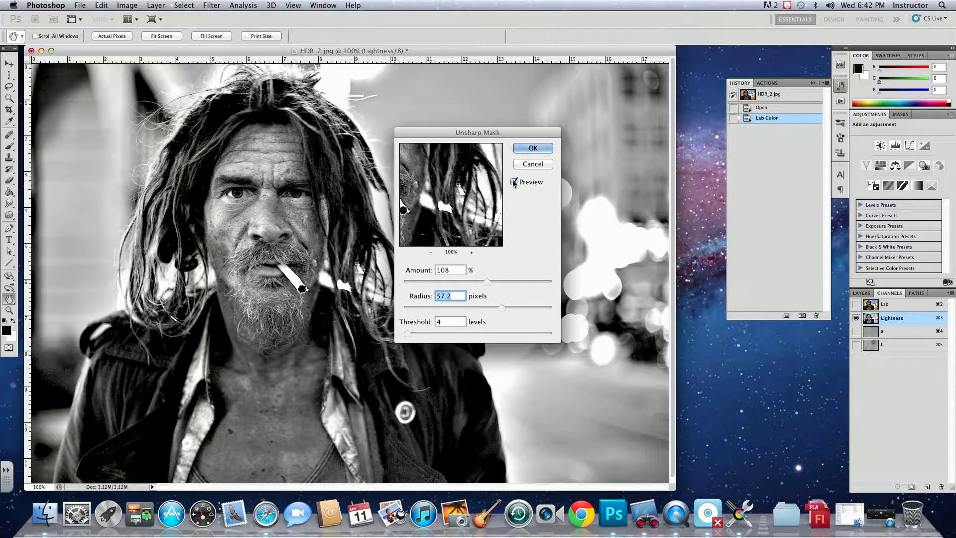
{"action": "left_click_drag", "start_coordinate": [501, 307], "coordinate": [469, 308]}
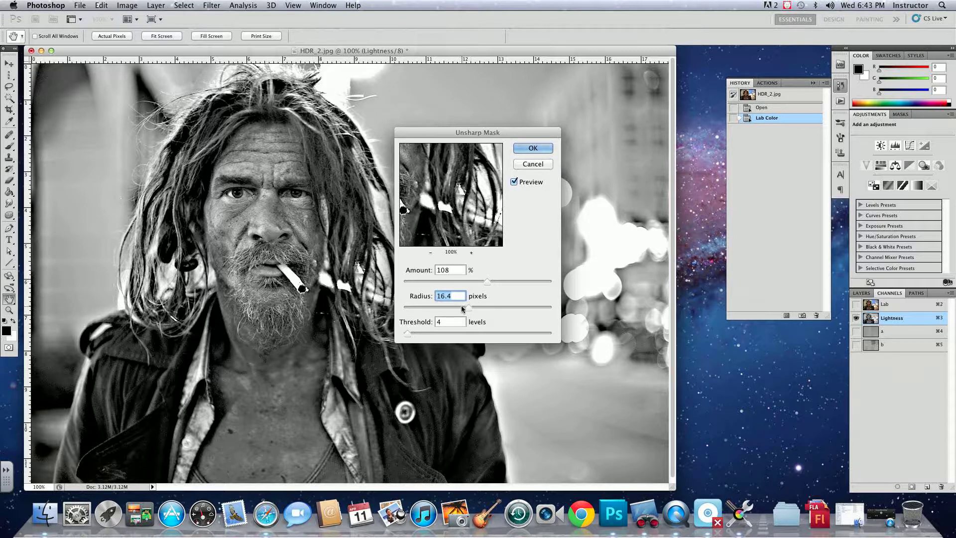
{"action": "left_click", "coordinate": [525, 148]}
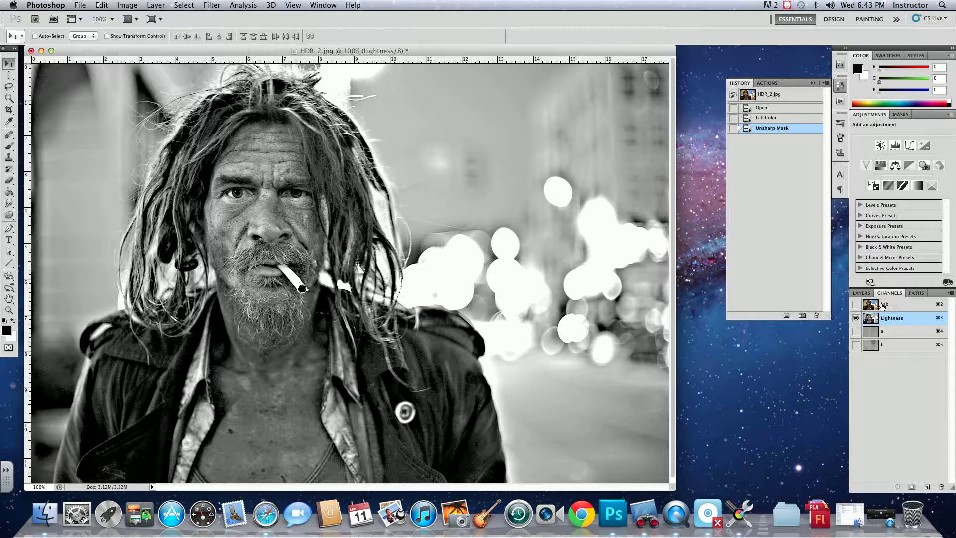
{"action": "left_click", "coordinate": [898, 305]}
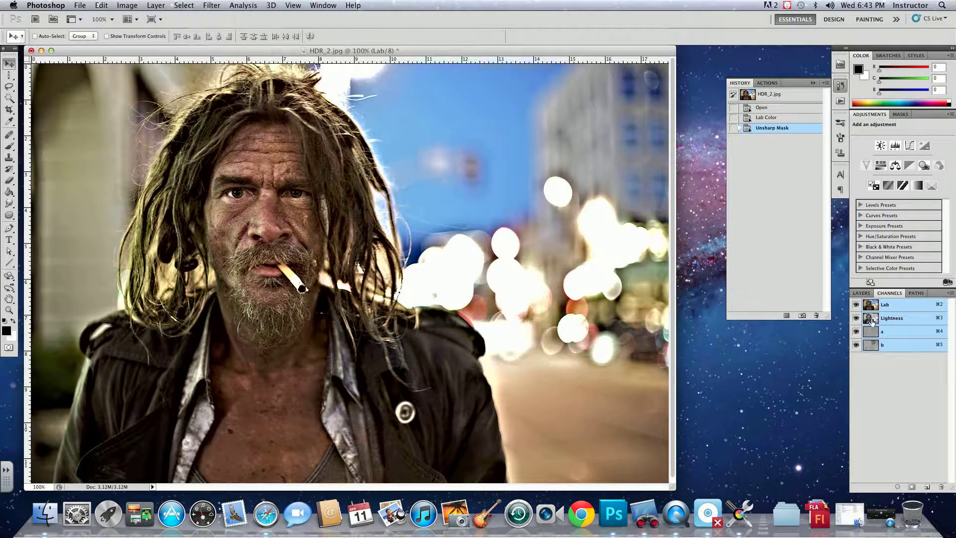
Compare the sharpened Lab image with the original opening snapshot, and return to the Unsharp Mask history state.
{"action": "left_click", "coordinate": [856, 319]}
{"action": "left_click", "coordinate": [856, 318]}
{"action": "left_click", "coordinate": [771, 96]}
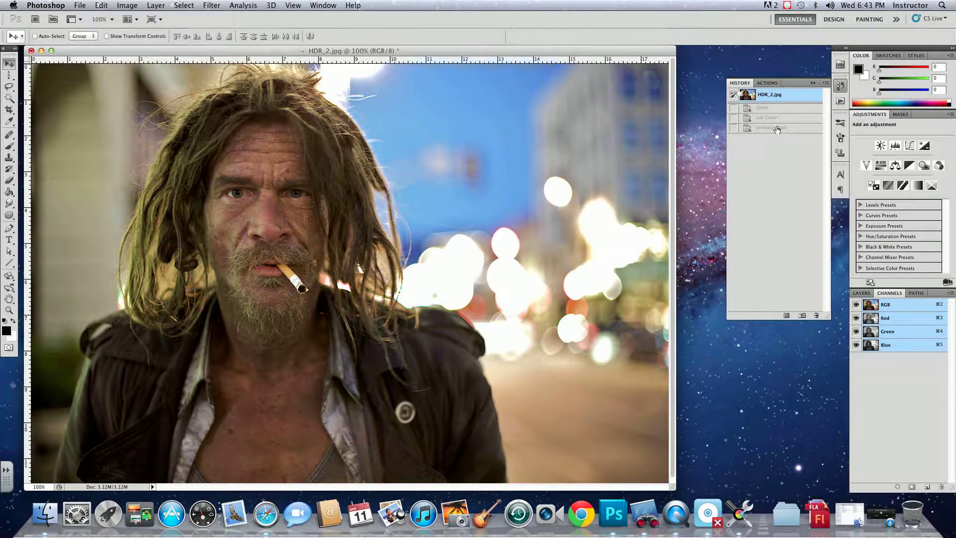
{"action": "left_click", "coordinate": [777, 129]}
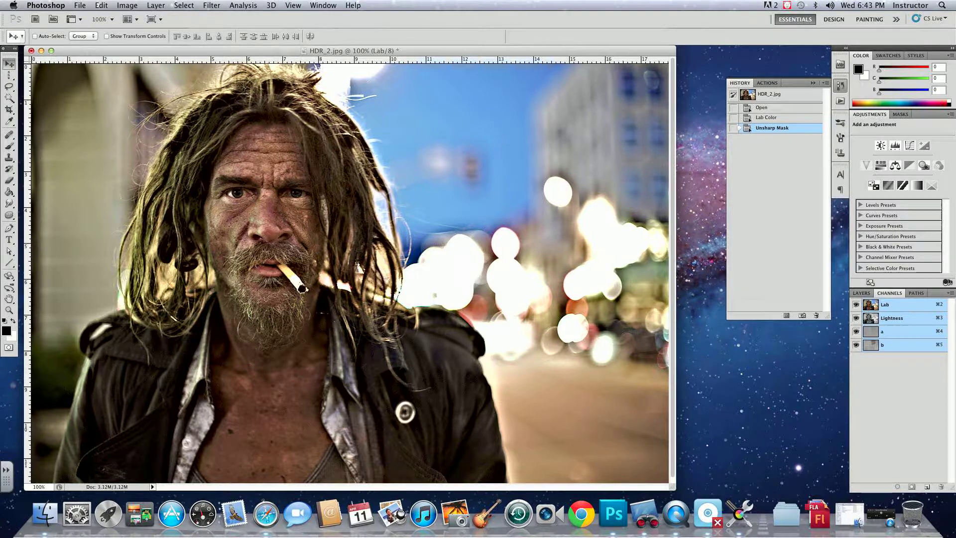
Convert the image's colour mode from Lab to RGB Color.
{"action": "left_click", "coordinate": [136, 5]}
{"action": "mouse_move", "coordinate": [134, 17]}
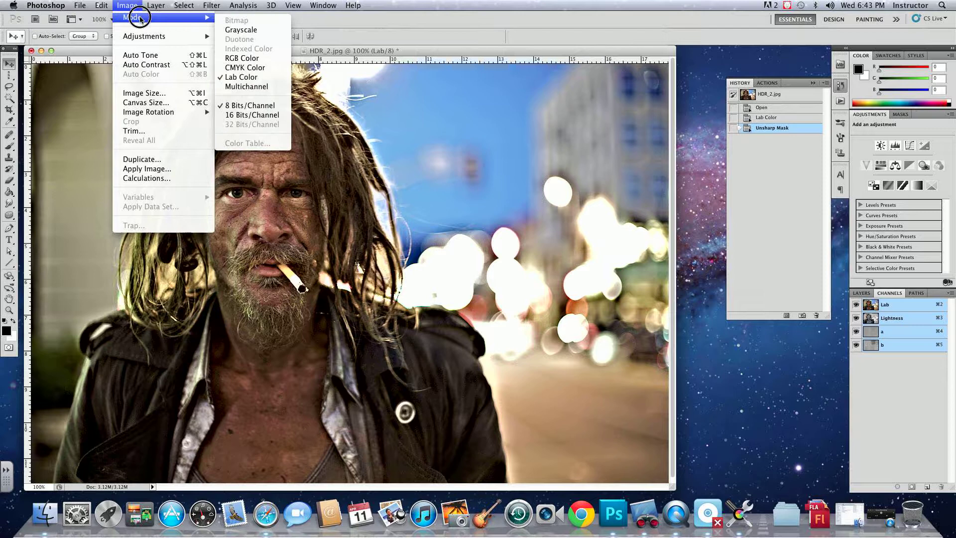
{"action": "left_click", "coordinate": [253, 60]}
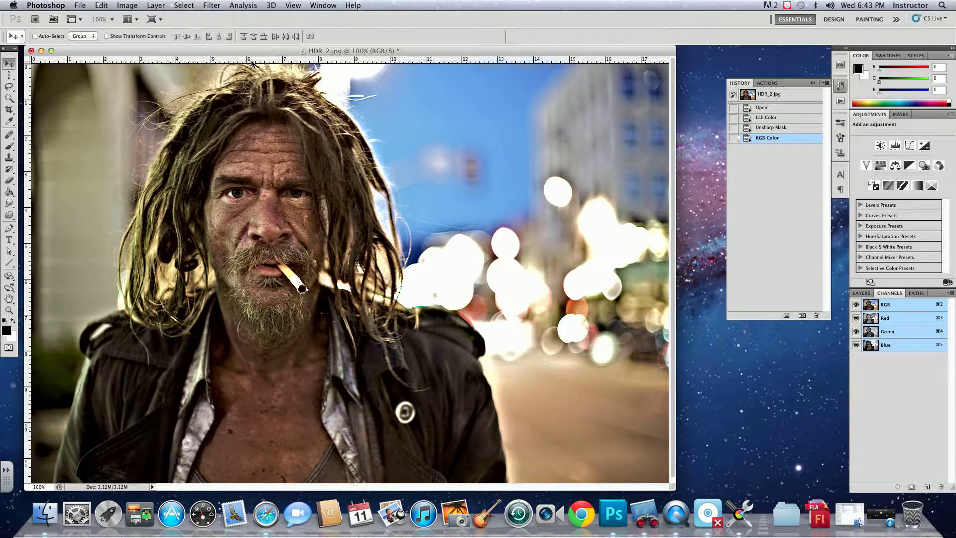
Add a Levels adjustment layer above the Background with black input 3 and white input 226.
{"action": "left_click", "coordinate": [862, 294]}
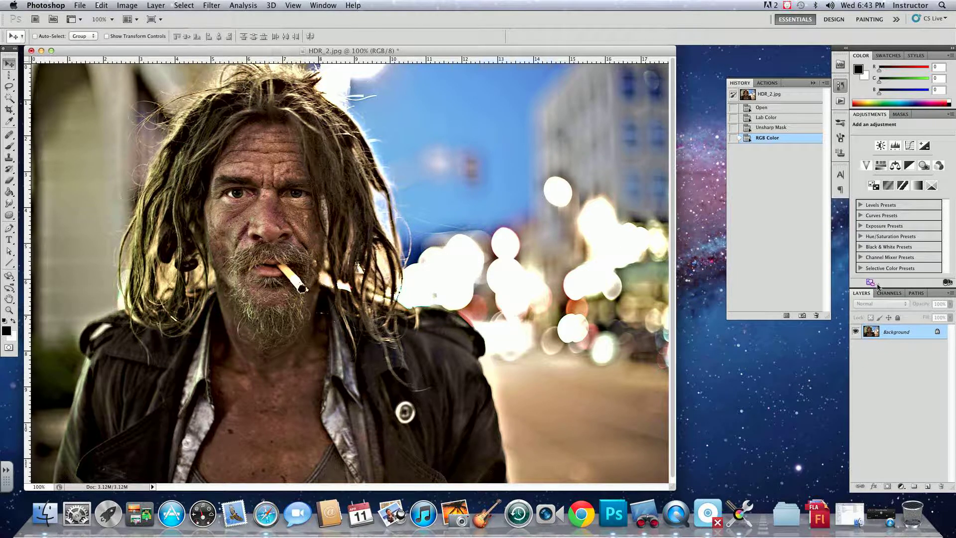
{"action": "left_click", "coordinate": [901, 486]}
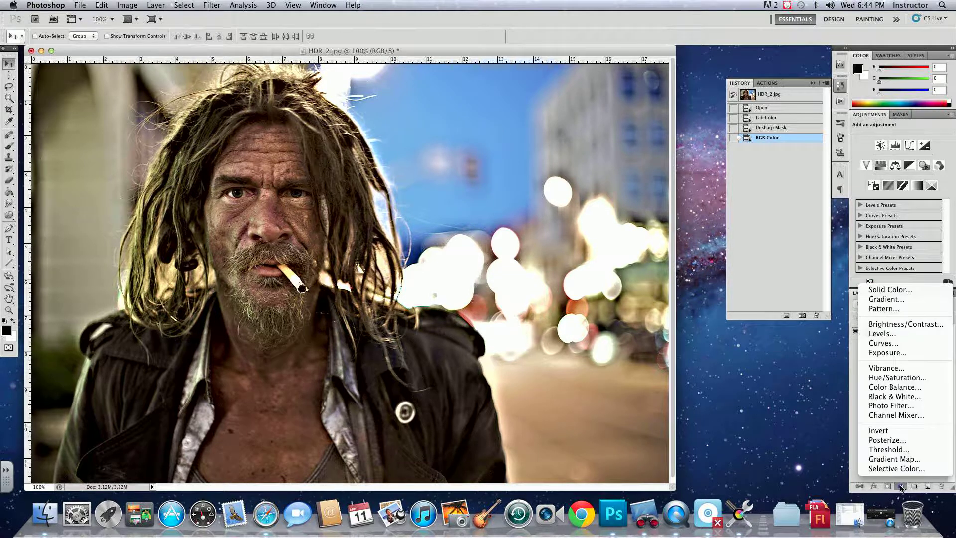
{"action": "left_click", "coordinate": [881, 334]}
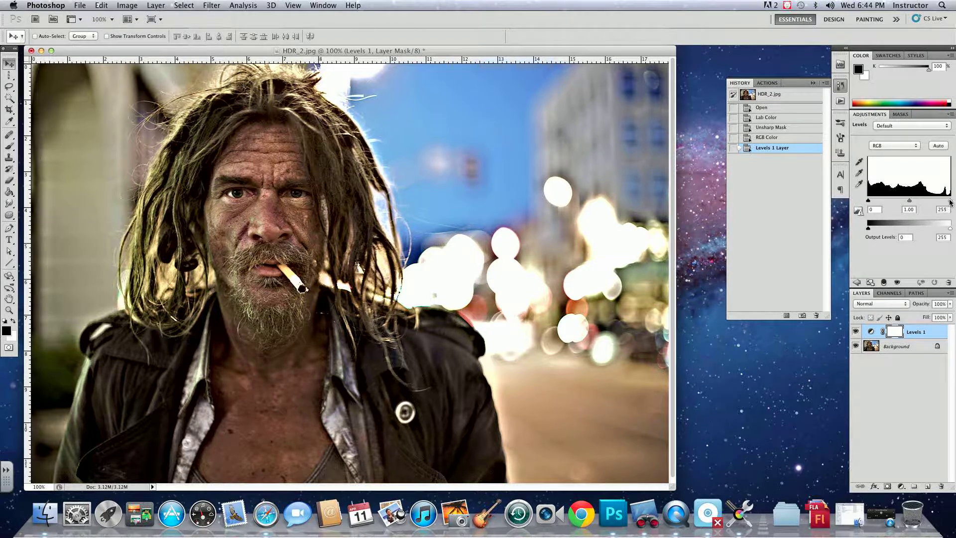
{"action": "left_click_drag", "start_coordinate": [949, 200], "coordinate": [940, 200]}
{"action": "left_click_drag", "start_coordinate": [868, 201], "coordinate": [871, 203]}
{"action": "left_click_drag", "start_coordinate": [870, 203], "coordinate": [870, 203]}
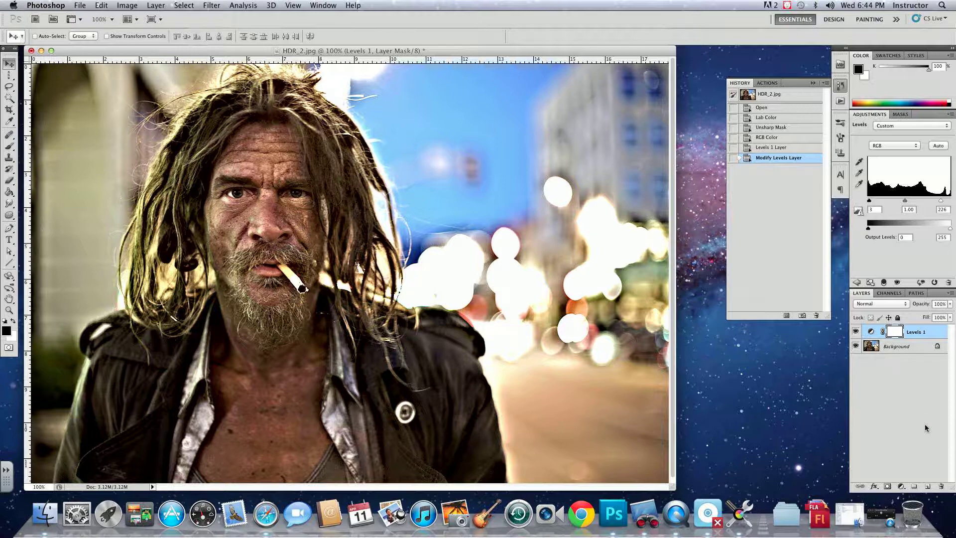
Add a Photo Filter adjustment layer using Cooling Filter (80) at 33% density.
{"action": "left_click", "coordinate": [901, 486]}
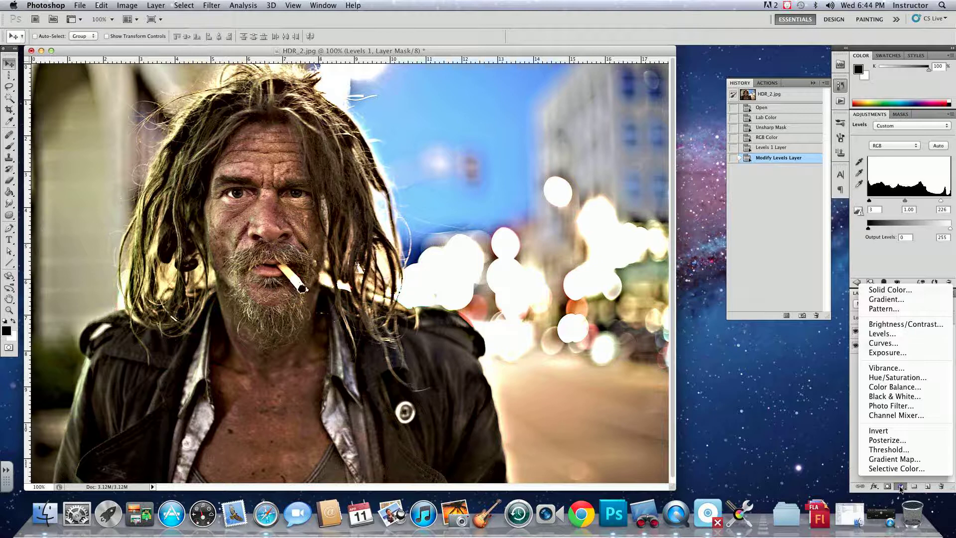
{"action": "left_click", "coordinate": [894, 409]}
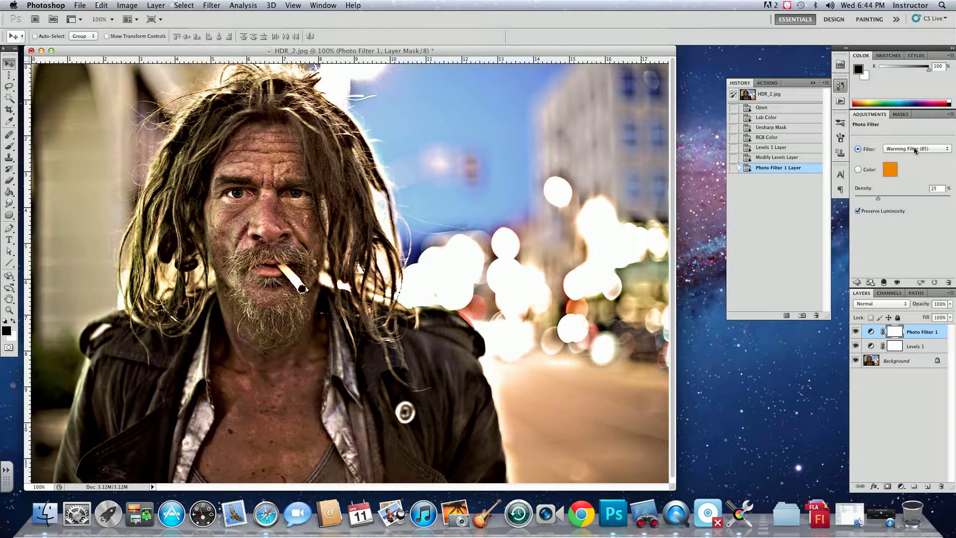
{"action": "left_click", "coordinate": [915, 149]}
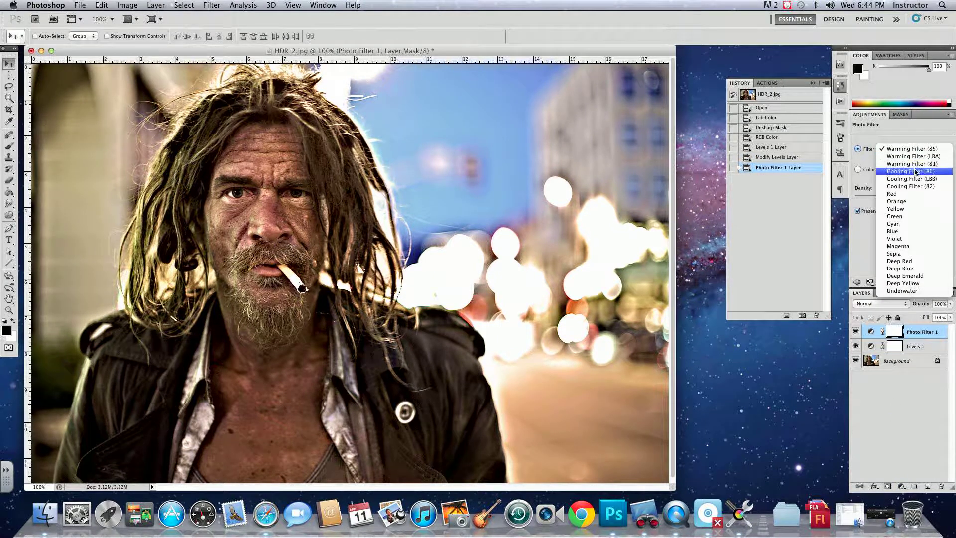
{"action": "left_click", "coordinate": [916, 172]}
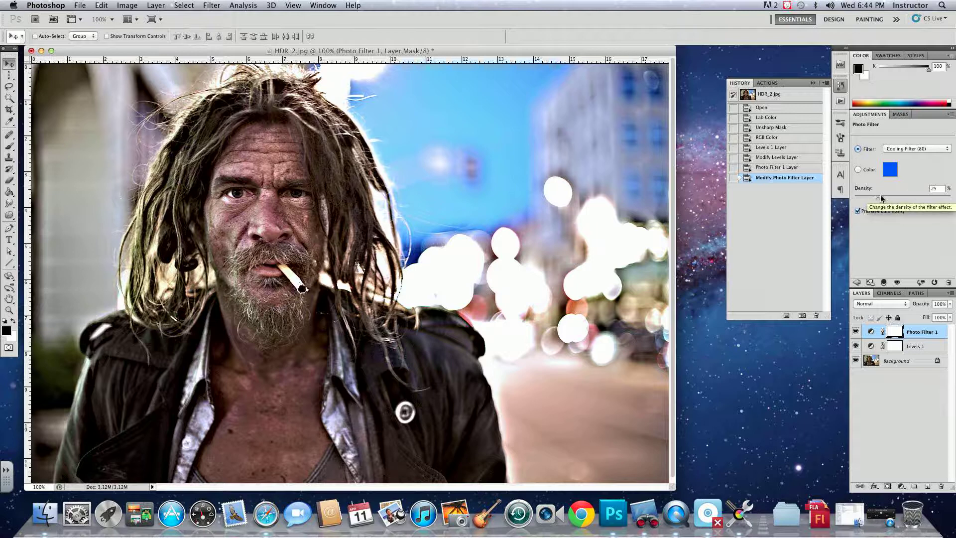
{"action": "left_click_drag", "start_coordinate": [878, 197], "coordinate": [921, 202]}
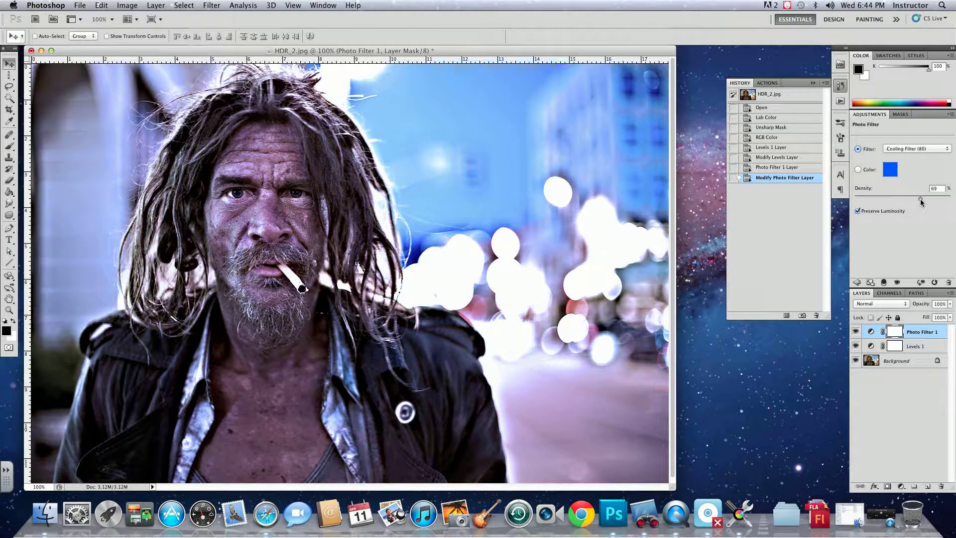
{"action": "left_click_drag", "start_coordinate": [921, 202], "coordinate": [886, 200]}
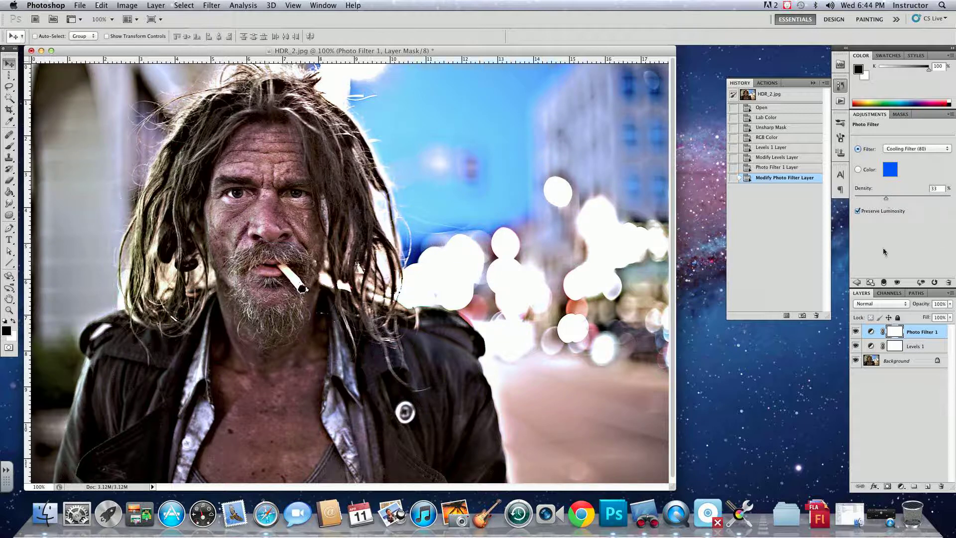
Duplicate the Background layer and move the copy to the top of the layer stack.
{"action": "left_click", "coordinate": [925, 347]}
{"action": "left_click", "coordinate": [924, 331]}
{"action": "left_click_drag", "start_coordinate": [897, 361], "coordinate": [927, 486]}
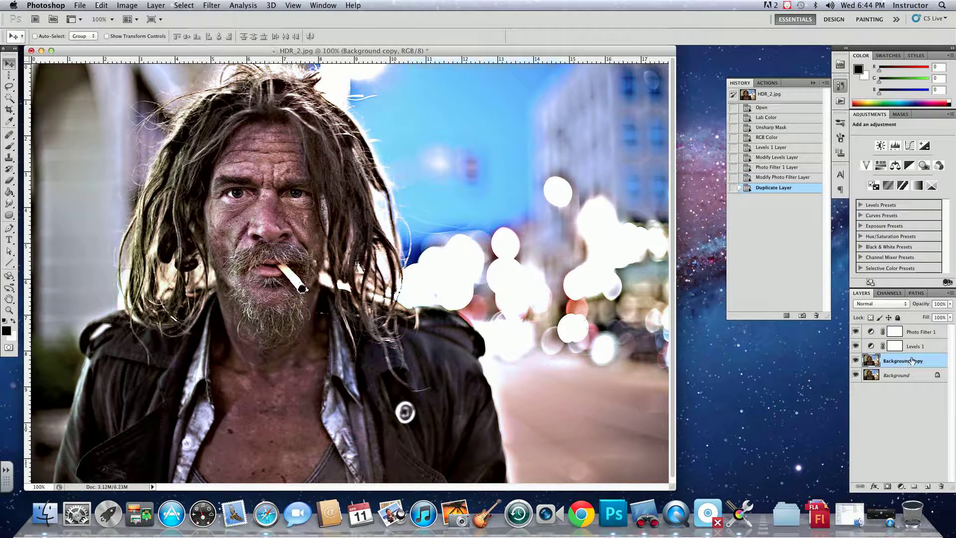
{"action": "left_click_drag", "start_coordinate": [910, 361], "coordinate": [921, 325]}
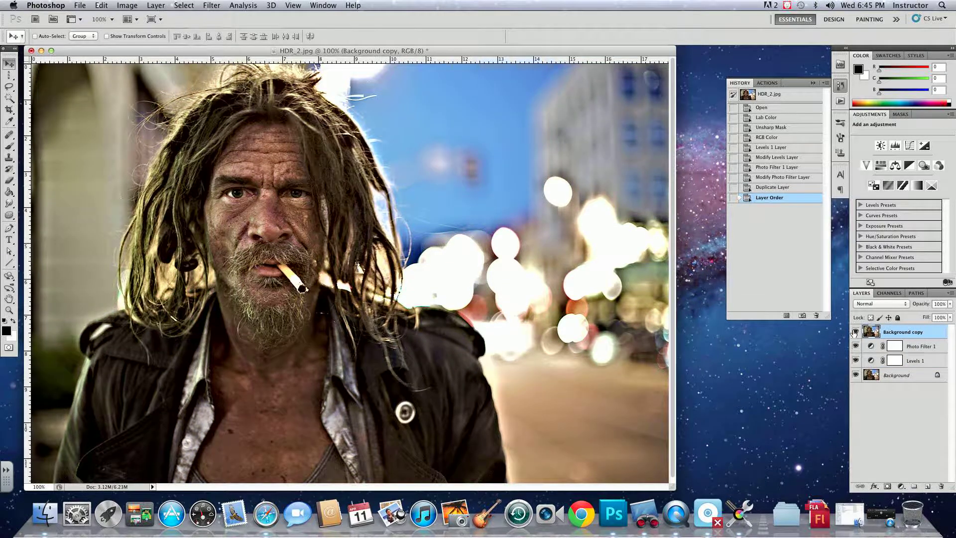
Apply a Hue/Saturation adjustment with saturation +74 to the Background copy layer.
{"action": "left_click", "coordinate": [127, 5]}
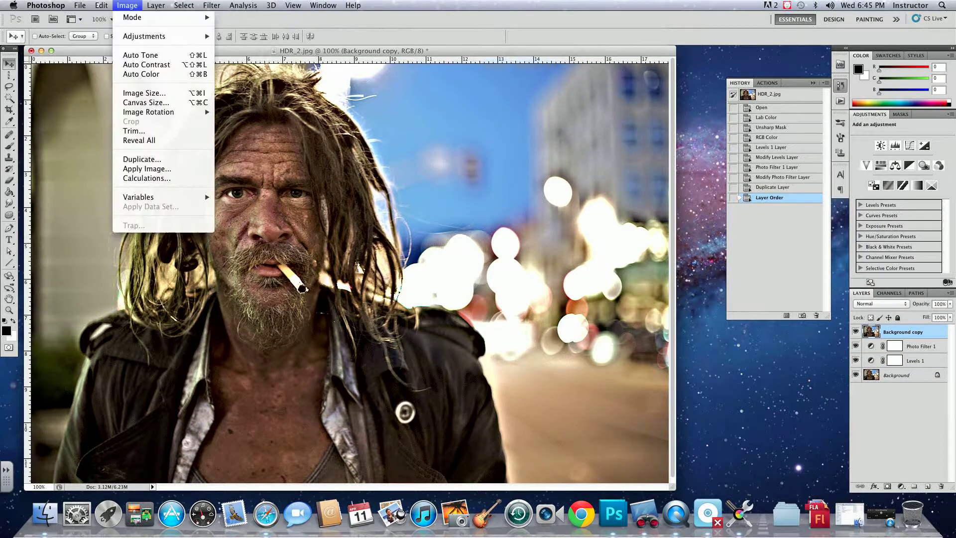
{"action": "mouse_move", "coordinate": [141, 37]}
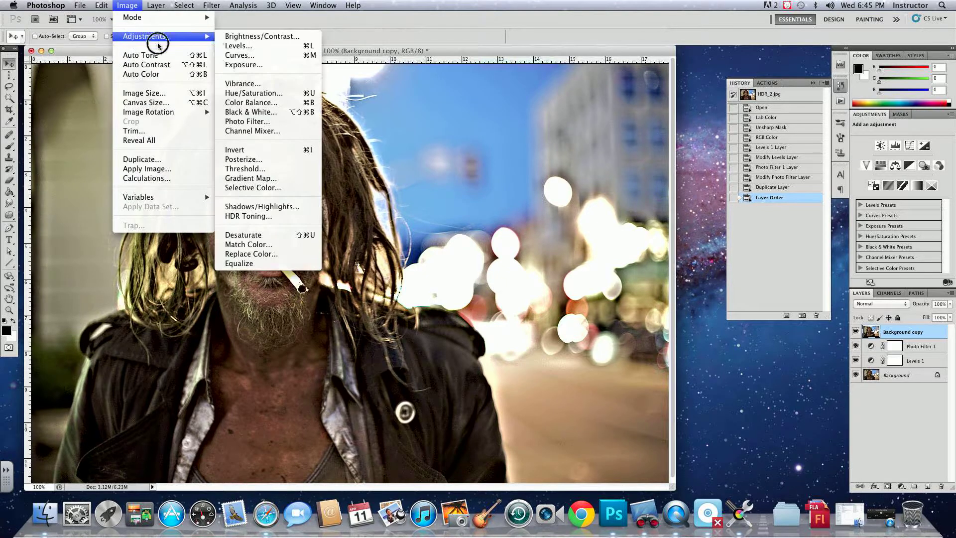
{"action": "left_click", "coordinate": [252, 93]}
{"action": "left_click_drag", "start_coordinate": [557, 252], "coordinate": [592, 250]}
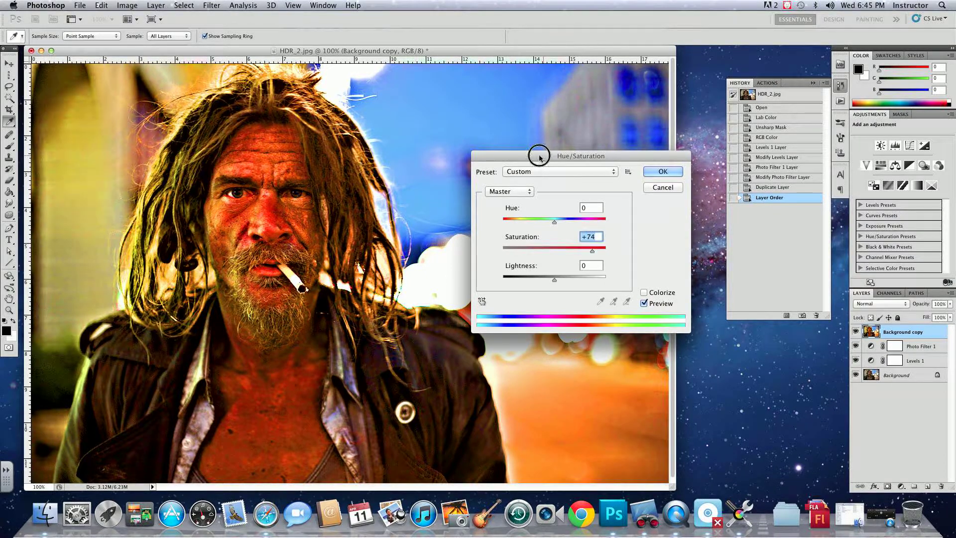
{"action": "left_click_drag", "start_coordinate": [538, 155], "coordinate": [670, 193]}
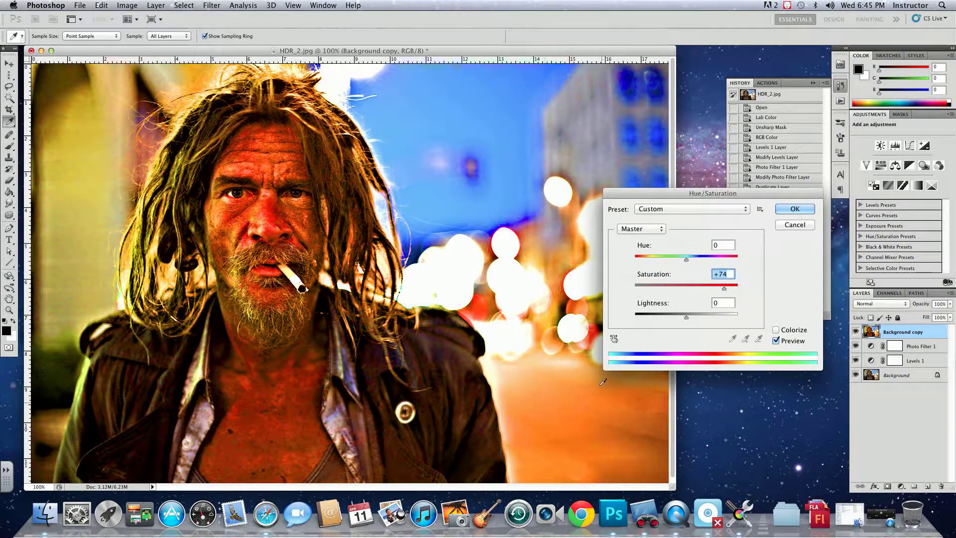
{"action": "left_click", "coordinate": [795, 209]}
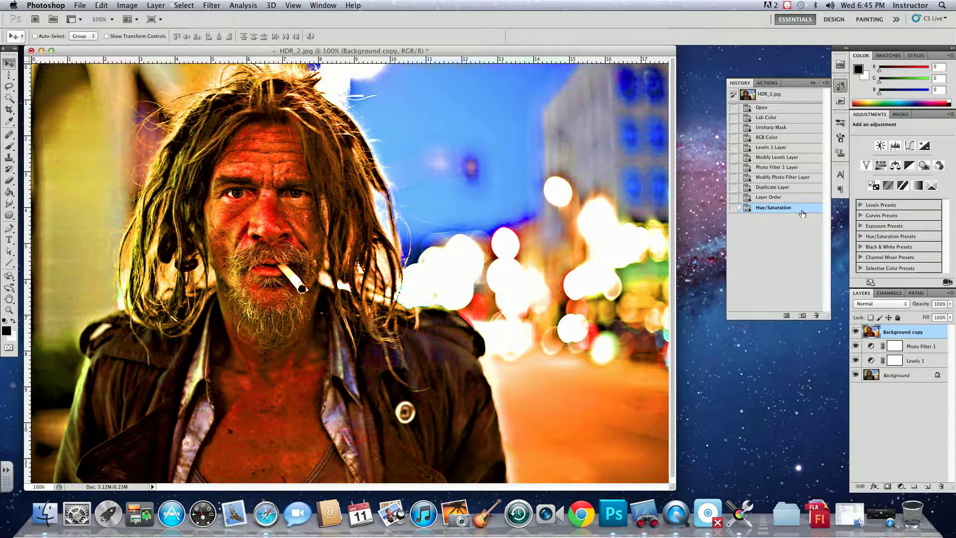
Add a layer mask to the Background copy and paint the man out in black with a 300-pixel brush.
{"action": "left_click", "coordinate": [887, 487]}
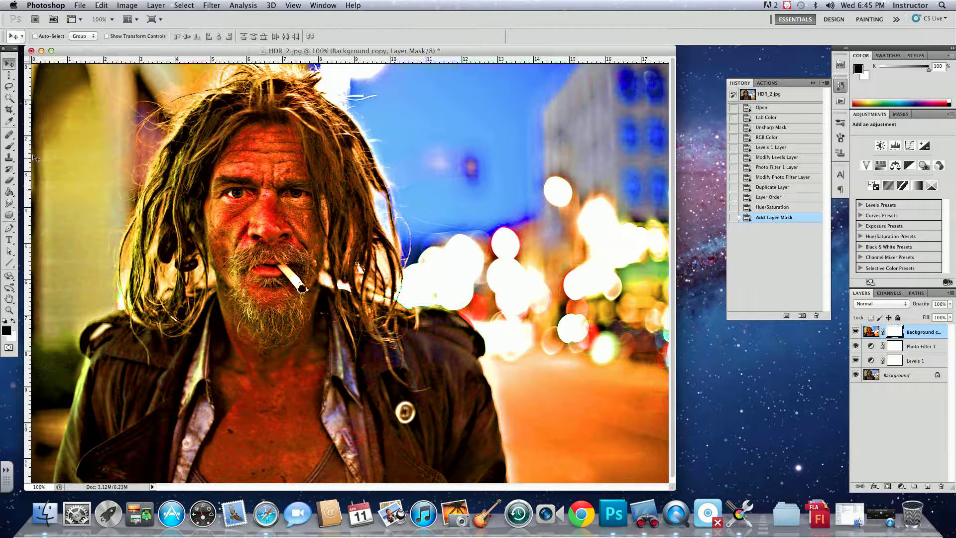
{"action": "left_click", "coordinate": [9, 146]}
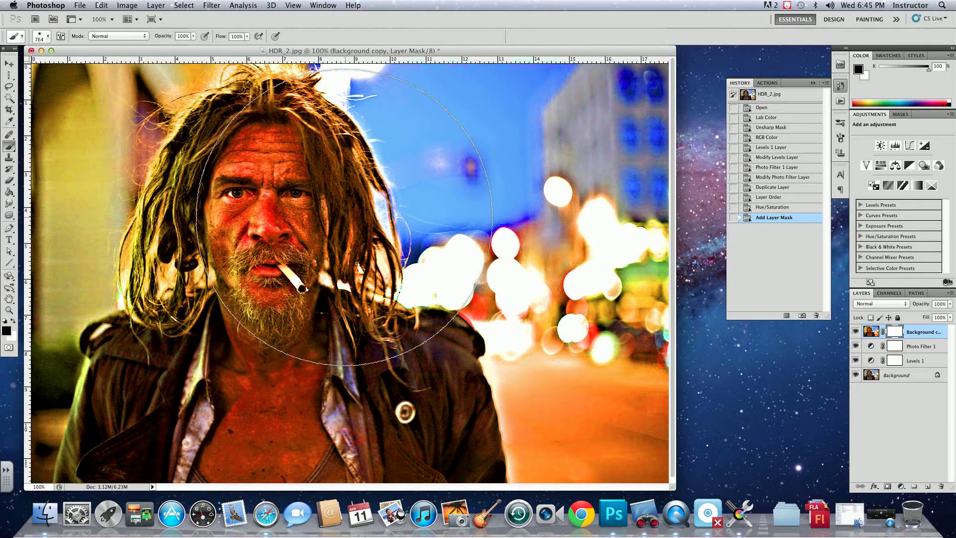
{"action": "key", "text": "bracketleft"}
{"action": "key", "text": "bracketleft"}
{"action": "key", "text": "bracketleft"}
{"action": "key", "text": "bracketleft"}
{"action": "key", "text": "bracketleft"}
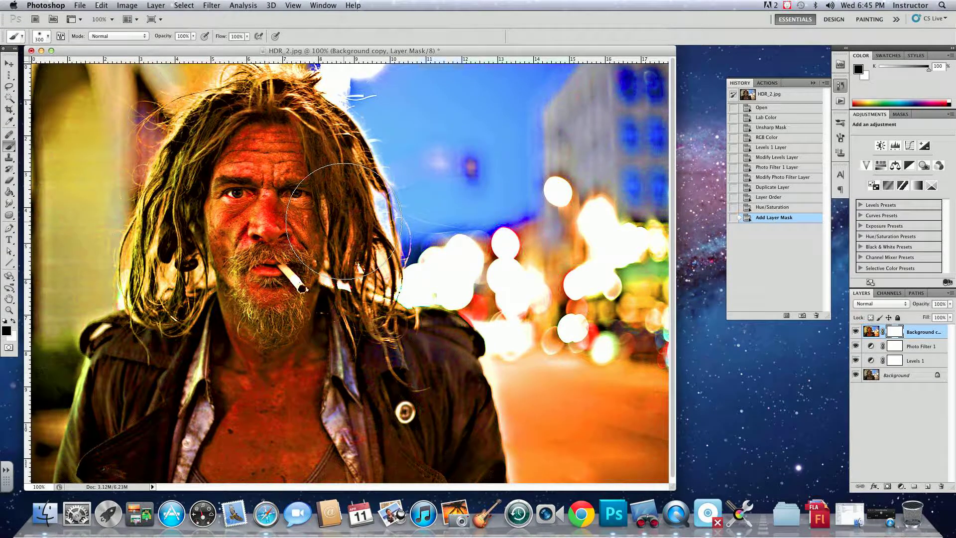
{"action": "mouse_move", "coordinate": [270, 234]}
{"action": "left_mouse_down"}
{"action": "mouse_move", "coordinate": [264, 205]}
{"action": "mouse_move", "coordinate": [270, 255]}
{"action": "mouse_move", "coordinate": [259, 124]}
{"action": "mouse_move", "coordinate": [178, 261]}
{"action": "mouse_move", "coordinate": [207, 325]}
{"action": "mouse_move", "coordinate": [154, 357]}
{"action": "mouse_move", "coordinate": [133, 431]}
{"action": "mouse_move", "coordinate": [170, 425]}
{"action": "mouse_move", "coordinate": [242, 354]}
{"action": "mouse_move", "coordinate": [257, 451]}
{"action": "mouse_move", "coordinate": [286, 468]}
{"action": "mouse_move", "coordinate": [283, 389]}
{"action": "mouse_move", "coordinate": [420, 401]}
{"action": "mouse_move", "coordinate": [447, 464]}
{"action": "mouse_move", "coordinate": [334, 310]}
{"action": "mouse_move", "coordinate": [336, 245]}
{"action": "mouse_move", "coordinate": [290, 130]}
{"action": "mouse_move", "coordinate": [279, 129]}
{"action": "mouse_move", "coordinate": [217, 208]}
{"action": "mouse_move", "coordinate": [193, 263]}
{"action": "mouse_move", "coordinate": [194, 308]}
{"action": "mouse_move", "coordinate": [185, 253]}
{"action": "mouse_move", "coordinate": [196, 234]}
{"action": "left_mouse_up"}
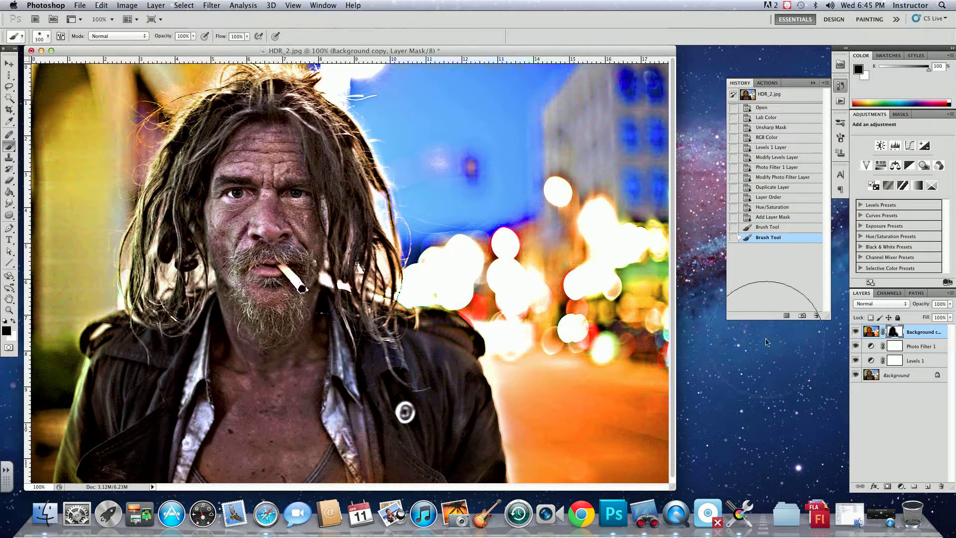
Check the image without the Background copy layer, and lower that layer's opacity to 85%.
{"action": "left_click", "coordinate": [855, 332]}
{"action": "left_click", "coordinate": [855, 332]}
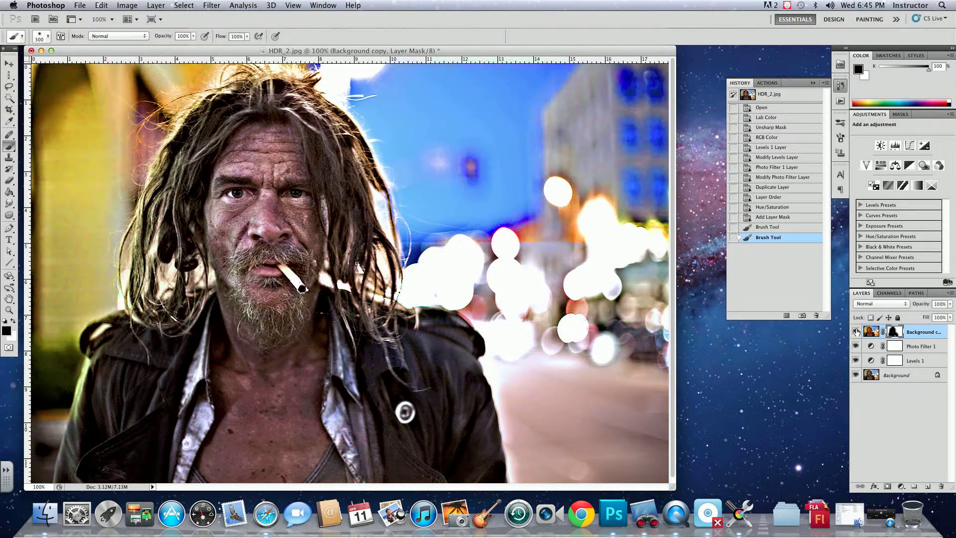
{"action": "left_click", "coordinate": [950, 303]}
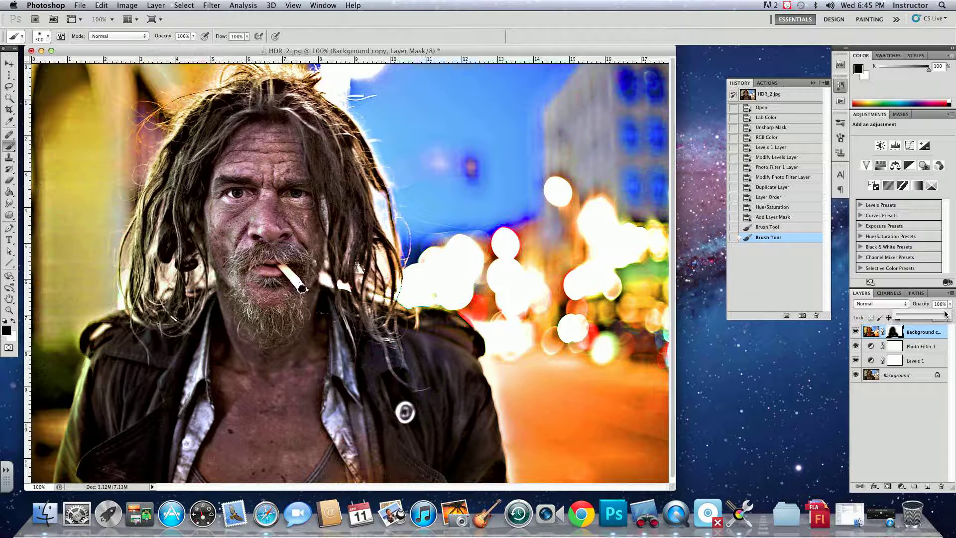
{"action": "left_click_drag", "start_coordinate": [940, 315], "coordinate": [939, 315]}
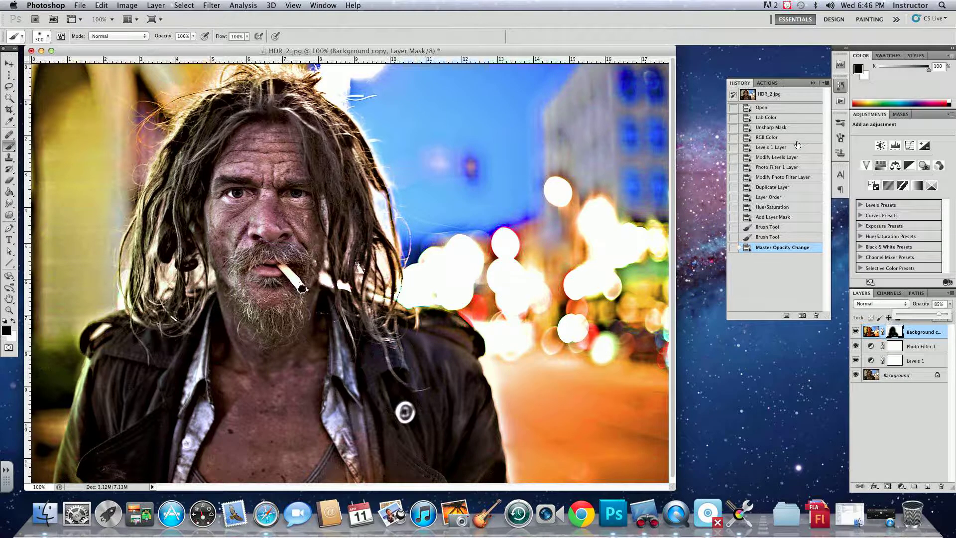
Compare the finished edit with the original opening snapshot, and return to the latest history state.
{"action": "left_click", "coordinate": [790, 100]}
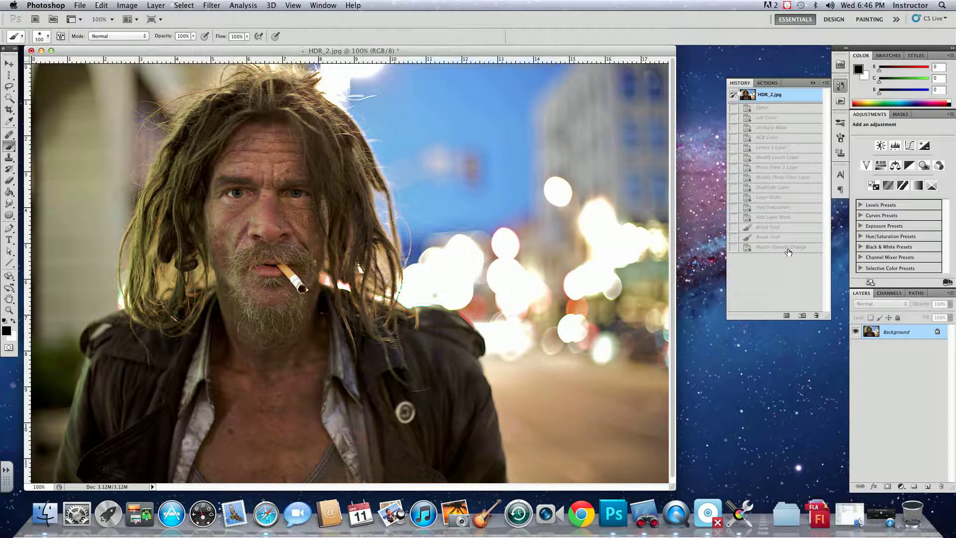
{"action": "left_click", "coordinate": [788, 247]}
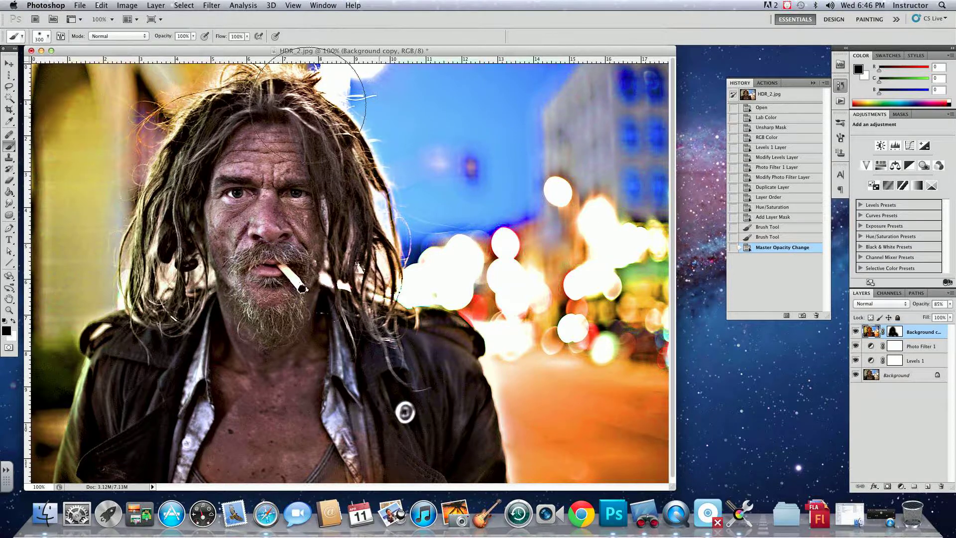
Switch to the Move tool and close the HDR_2.jpg document without saving its changes.
{"action": "left_click", "coordinate": [9, 63]}
{"action": "left_click", "coordinate": [31, 51]}
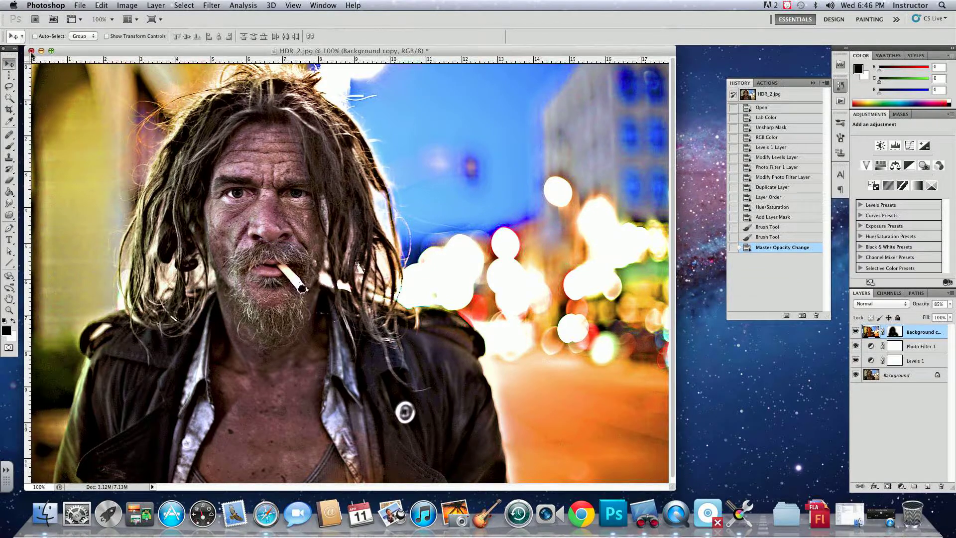
{"action": "left_click", "coordinate": [448, 175]}
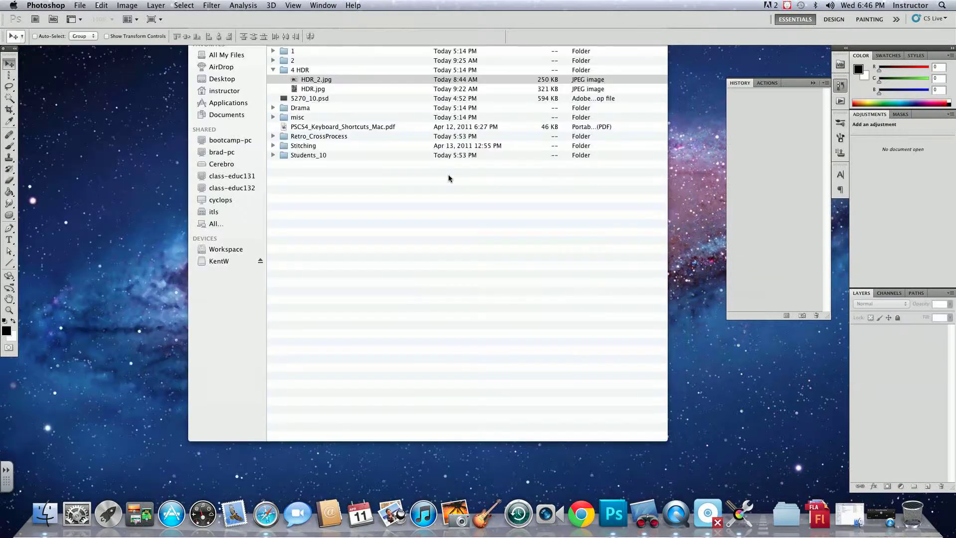
Switch to Finder, collapse the 4 HDR folder and expand the misc folder.
{"action": "left_click", "coordinate": [275, 69]}
{"action": "left_click", "coordinate": [274, 70]}
{"action": "left_click", "coordinate": [273, 98]}
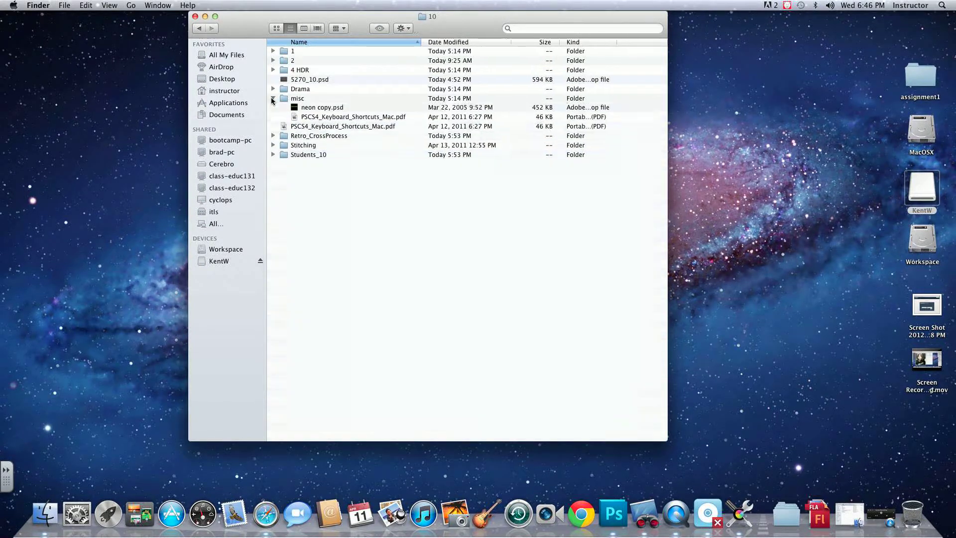
Preview montage_new.mov from the misc folder, raise the volume and skip to near the movie's end.
{"action": "left_click", "coordinate": [316, 108]}
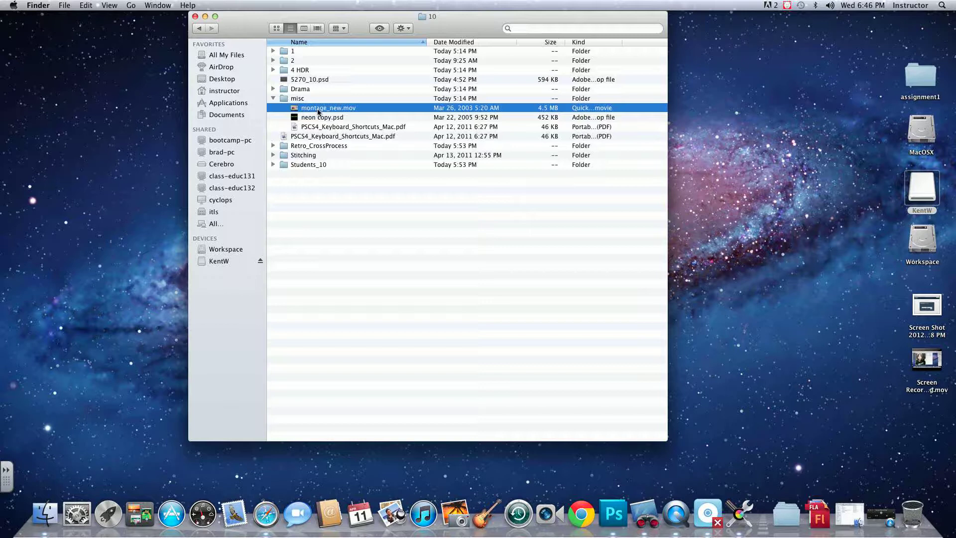
{"action": "key", "text": "space"}
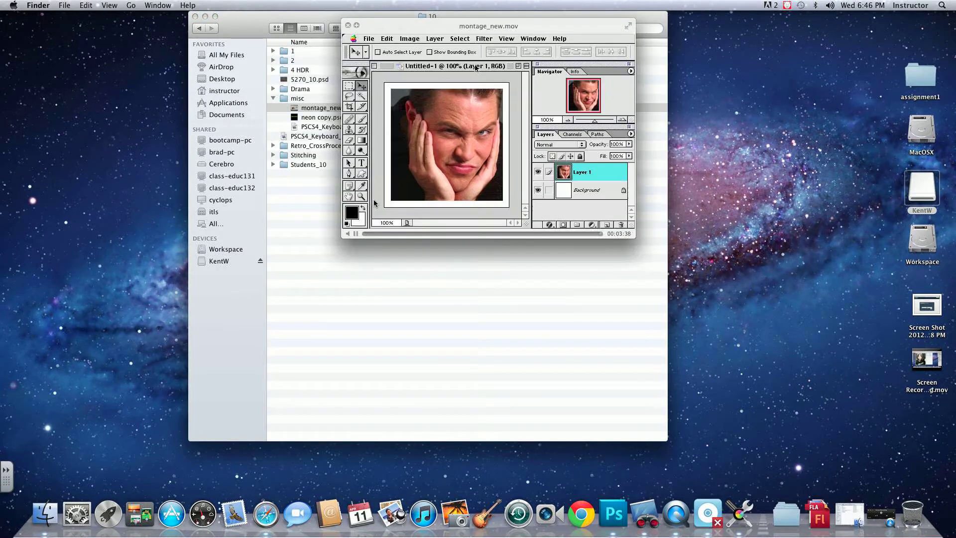
{"action": "key", "text": "XF86AudioRaiseVolume"}
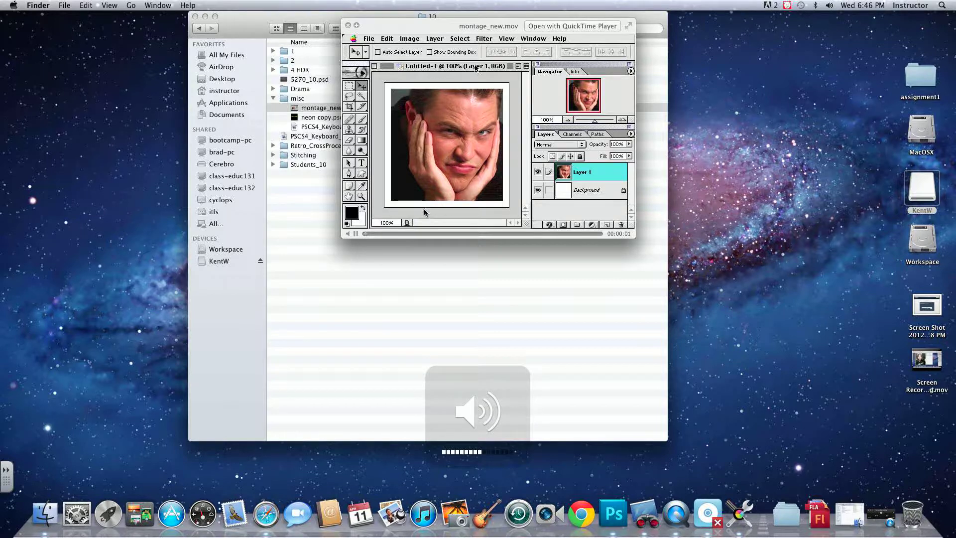
{"action": "left_click_drag", "start_coordinate": [366, 234], "coordinate": [596, 243]}
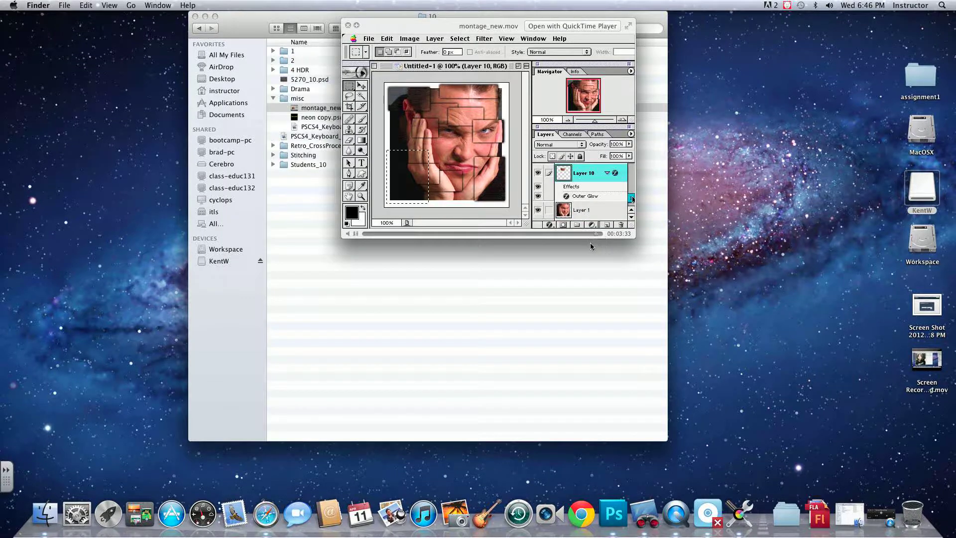
{"action": "left_click", "coordinate": [348, 25]}
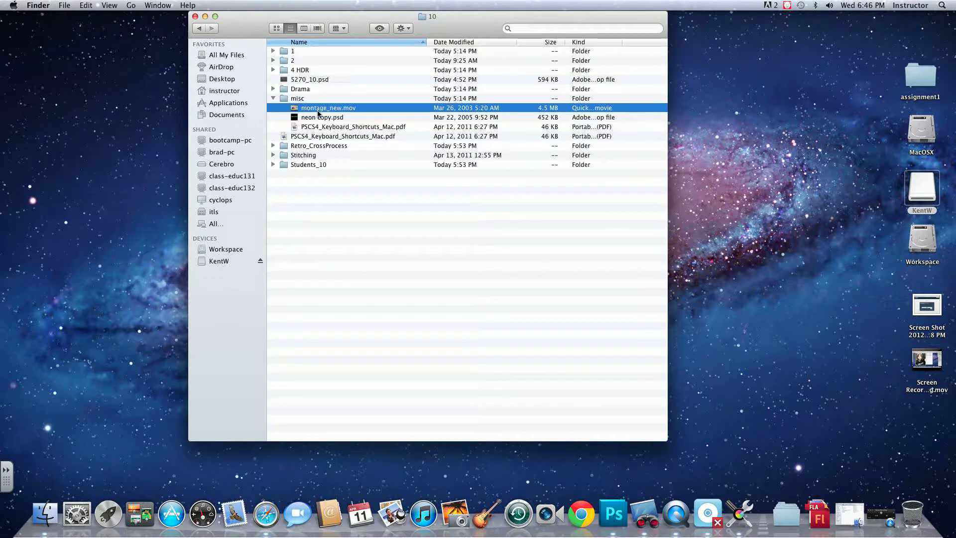
{"action": "key", "text": "space"}
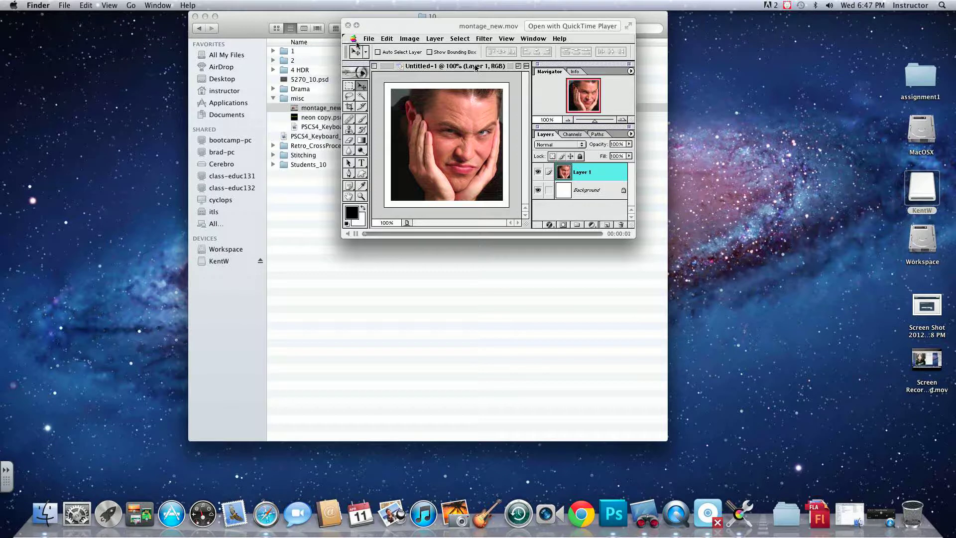
{"action": "left_click", "coordinate": [348, 24]}
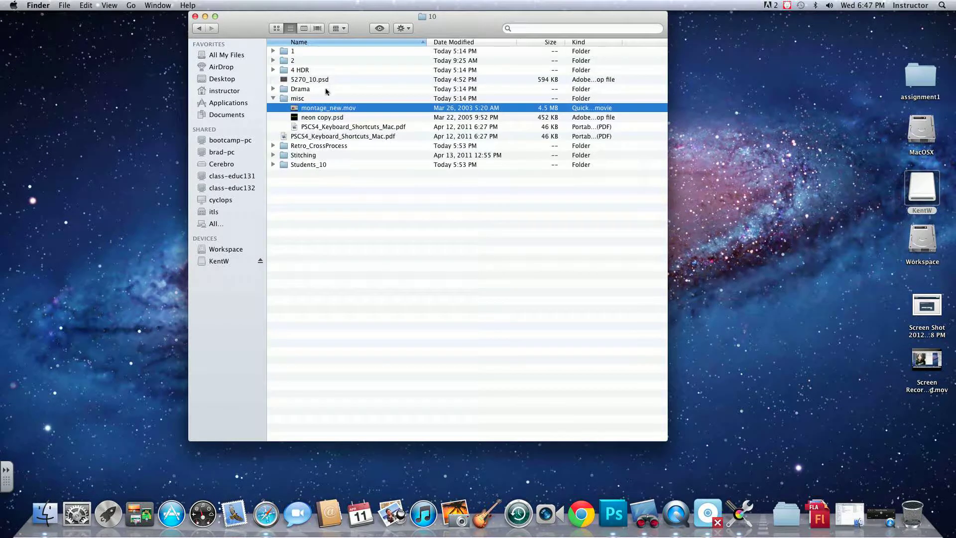
Preview the neon copy.psd file in the misc folder and close the preview.
{"action": "left_click", "coordinate": [319, 120]}
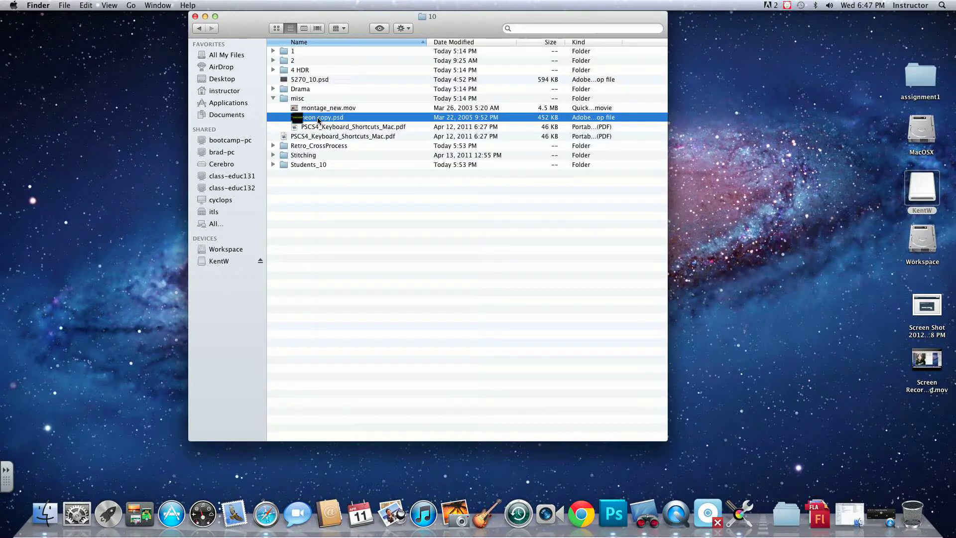
{"action": "key", "text": "space"}
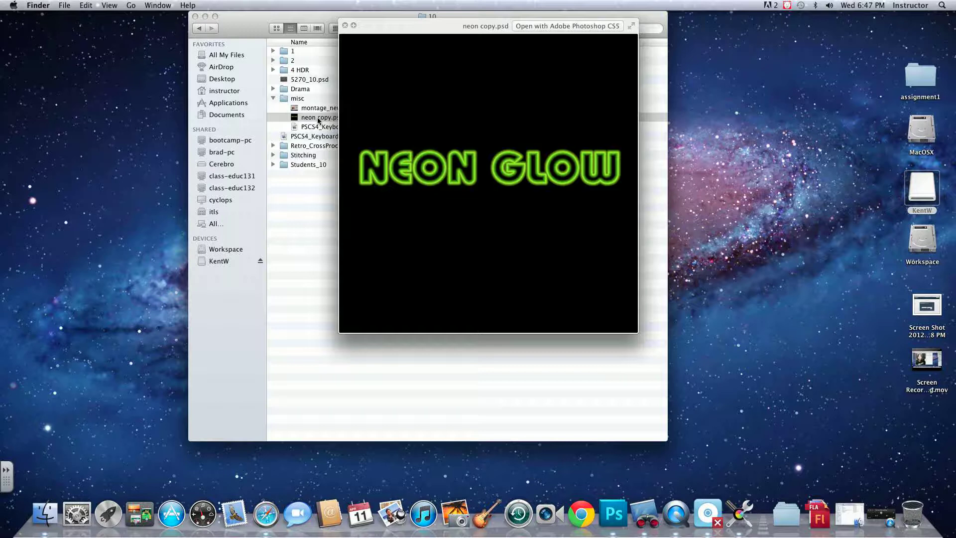
{"action": "key", "text": "space"}
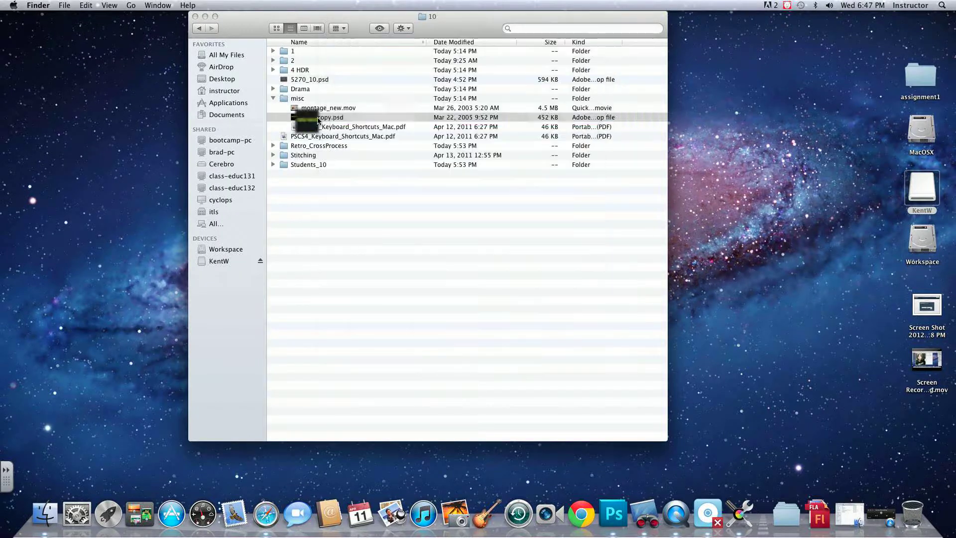
Collapse the misc folder and look through the contents of the Stitching folder.
{"action": "left_click", "coordinate": [274, 99]}
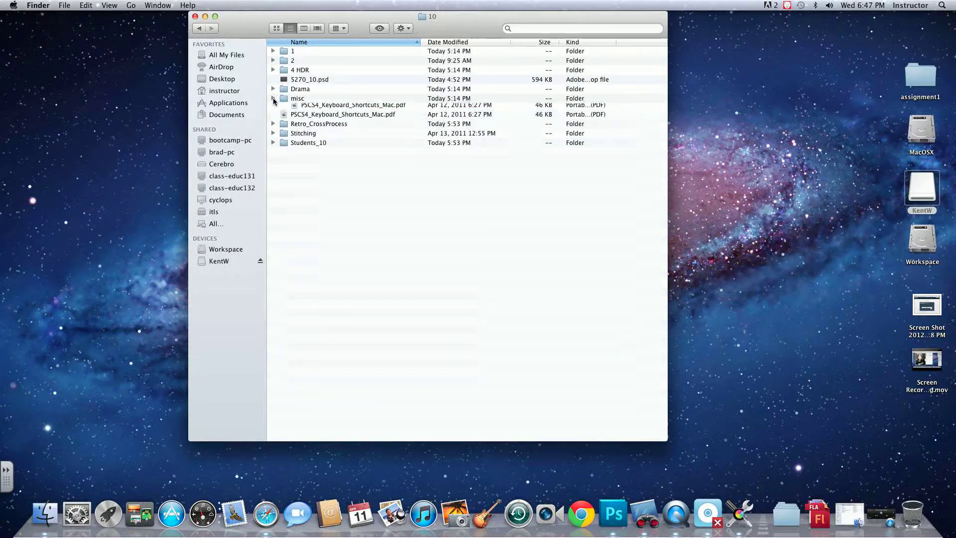
{"action": "left_click", "coordinate": [273, 128]}
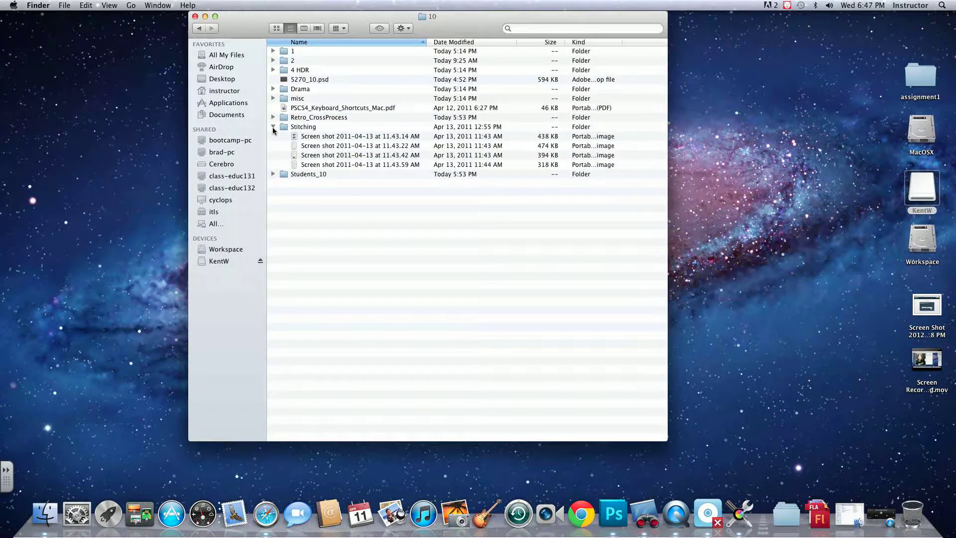
{"action": "left_click", "coordinate": [273, 127]}
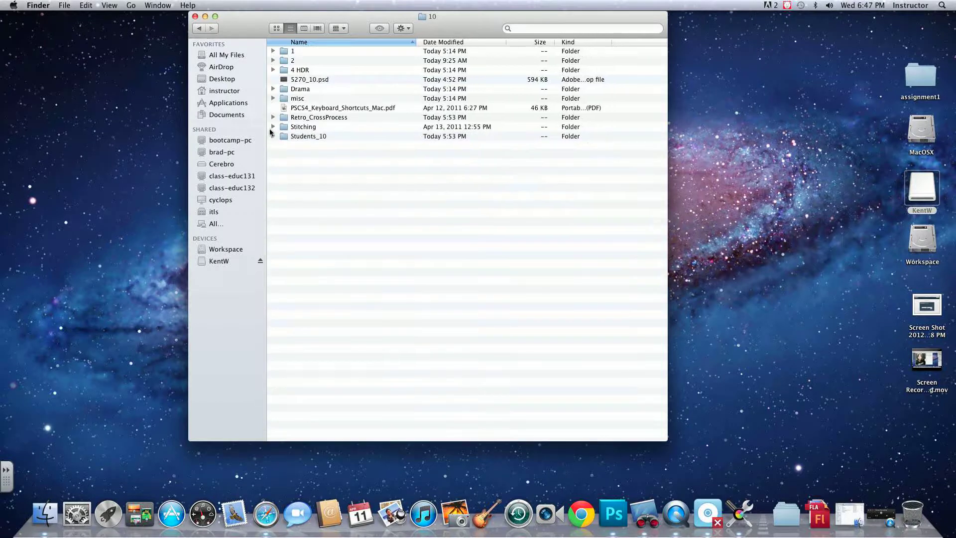
Switch to Photoshop, create a new 5 x 5 inch document at 200 pixels/inch, and enlarge its window around the canvas.
{"action": "left_click", "coordinate": [603, 507]}
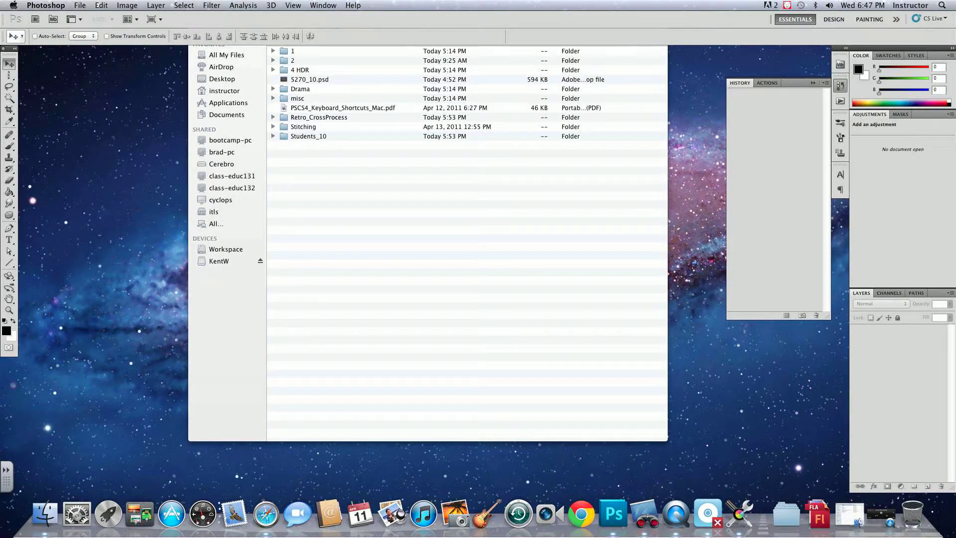
{"action": "left_click", "coordinate": [80, 6]}
{"action": "left_click", "coordinate": [90, 18]}
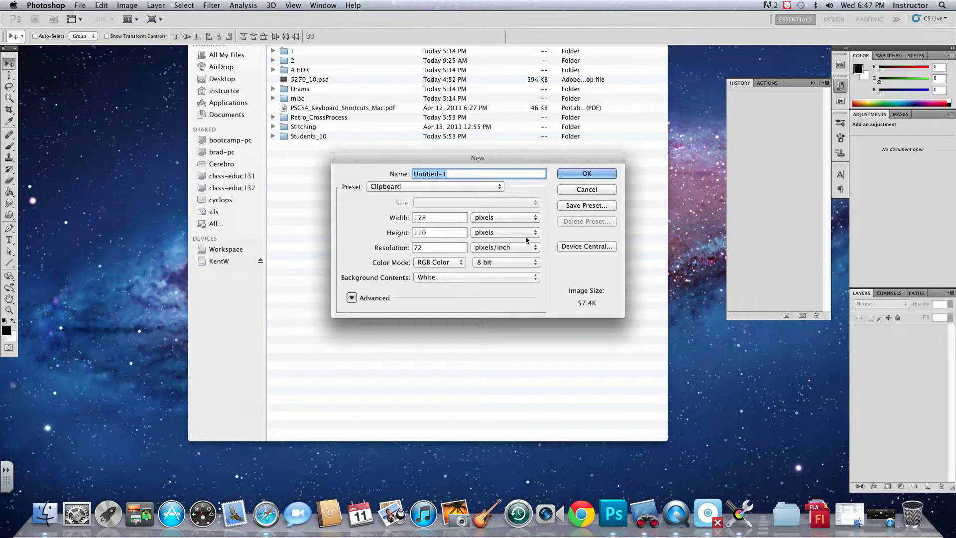
{"action": "left_click", "coordinate": [487, 217]}
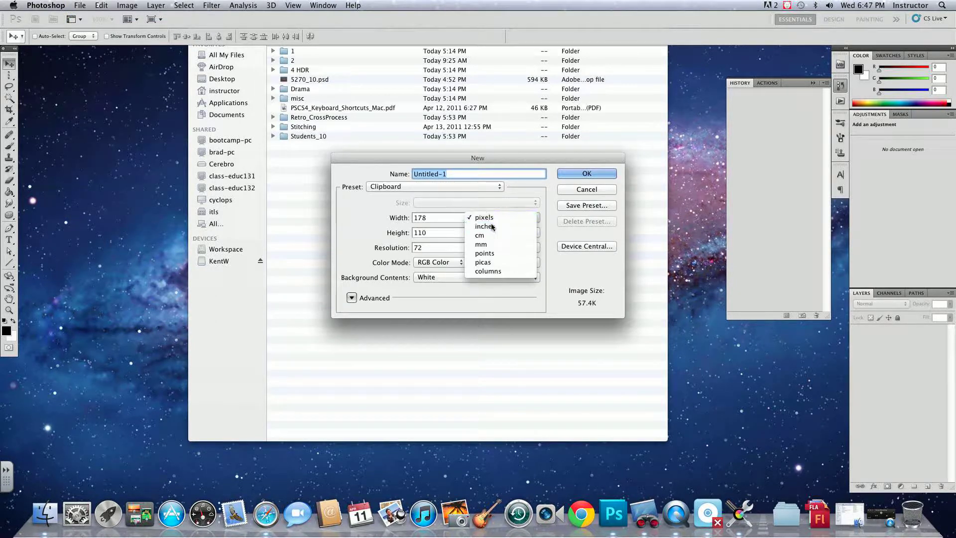
{"action": "left_click", "coordinate": [491, 227]}
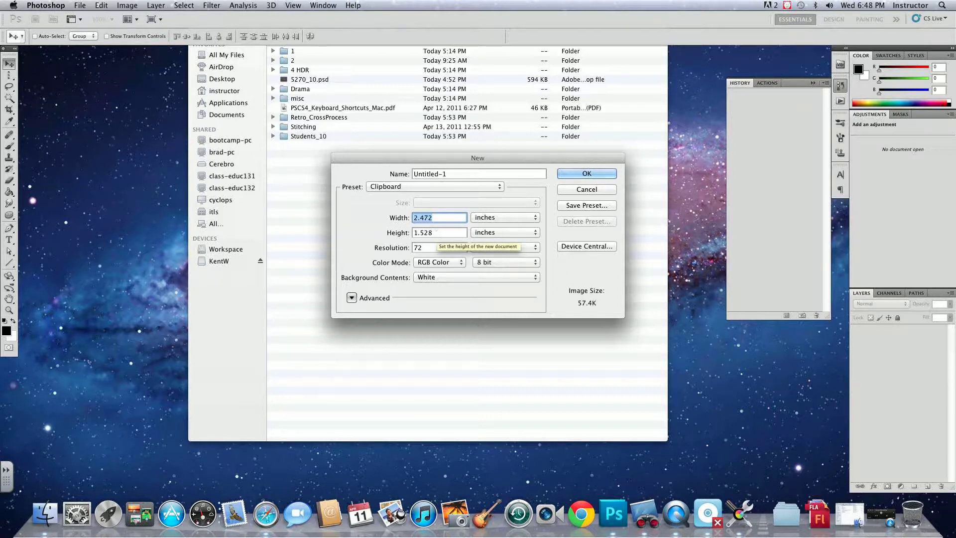
{"action": "type", "text": "5"}
{"action": "key", "text": "Tab"}
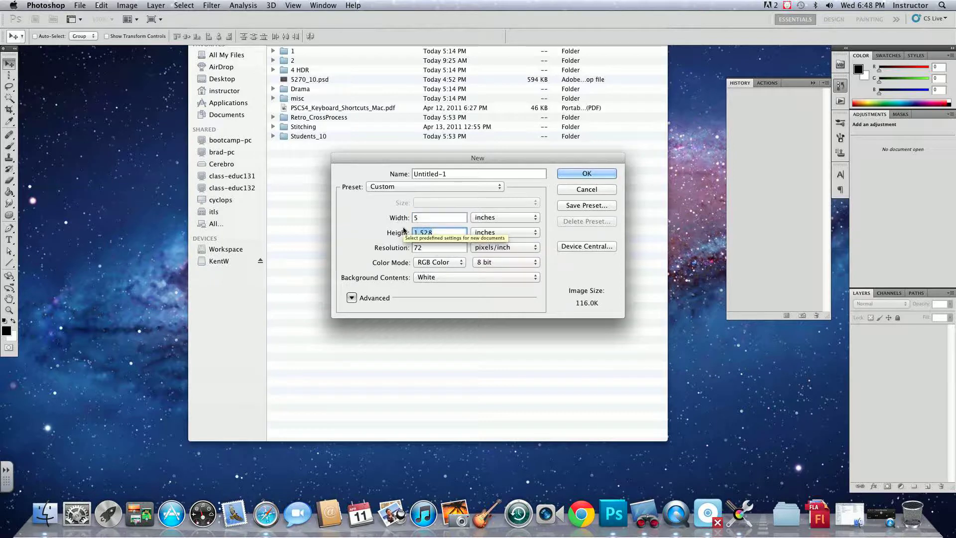
{"action": "type", "text": "5"}
{"action": "key", "text": "Tab"}
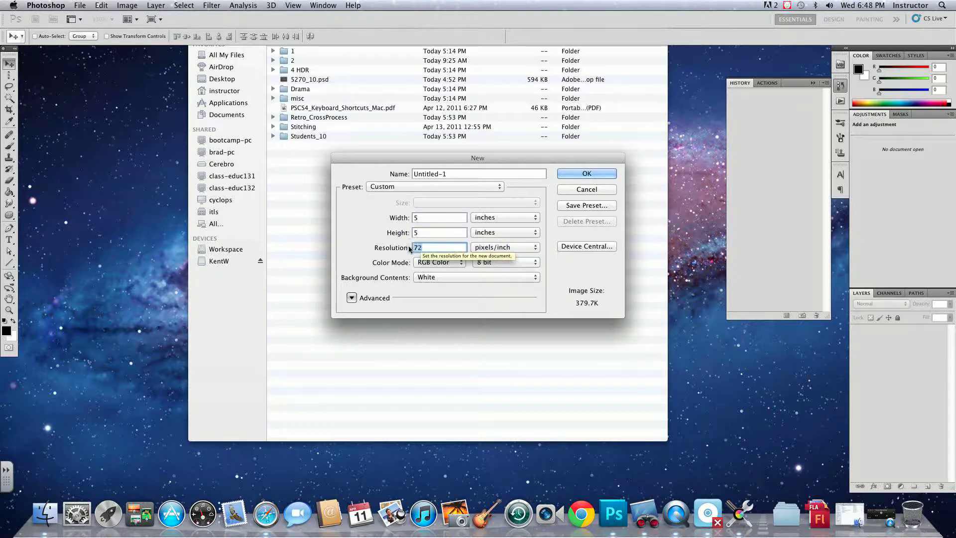
{"action": "type", "text": "200"}
{"action": "key", "text": "Return"}
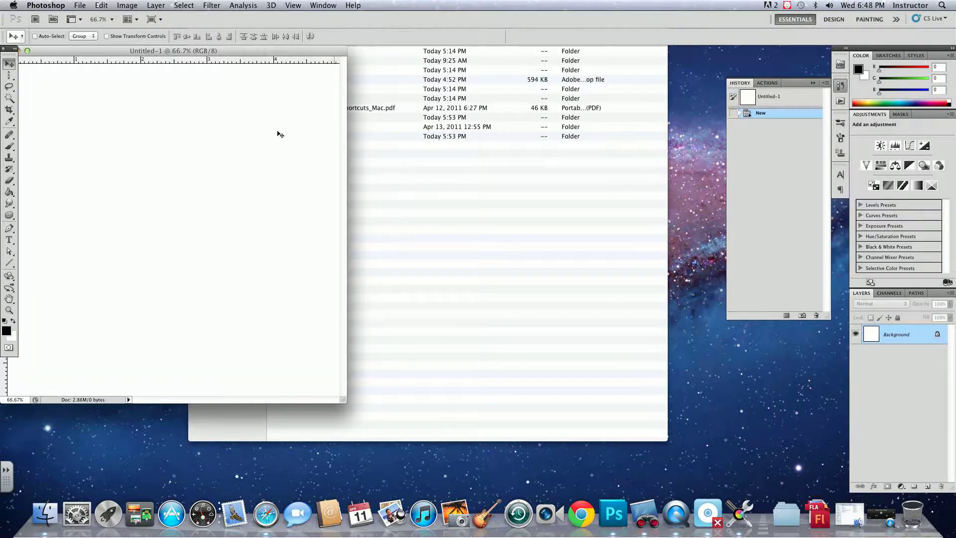
{"action": "left_click_drag", "start_coordinate": [221, 50], "coordinate": [309, 58]}
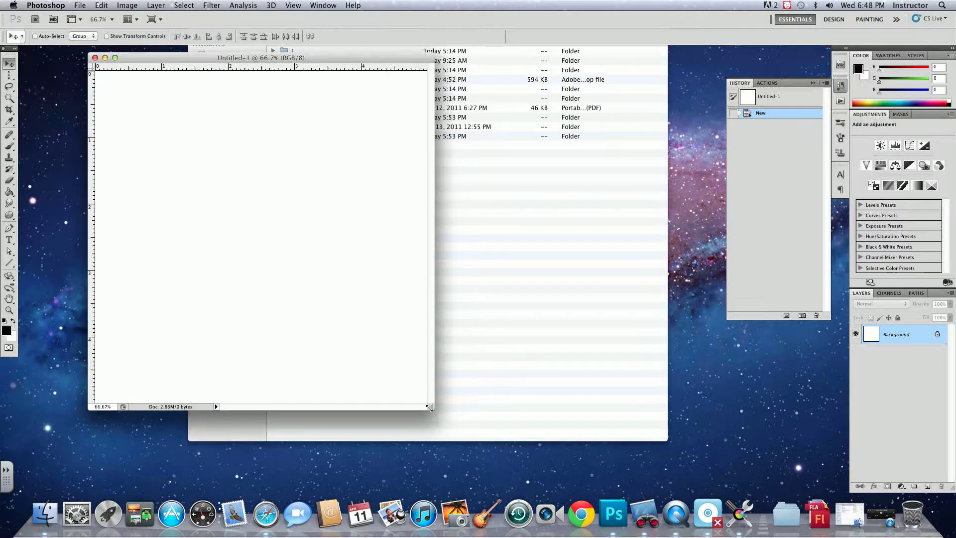
{"action": "left_click_drag", "start_coordinate": [430, 408], "coordinate": [531, 446]}
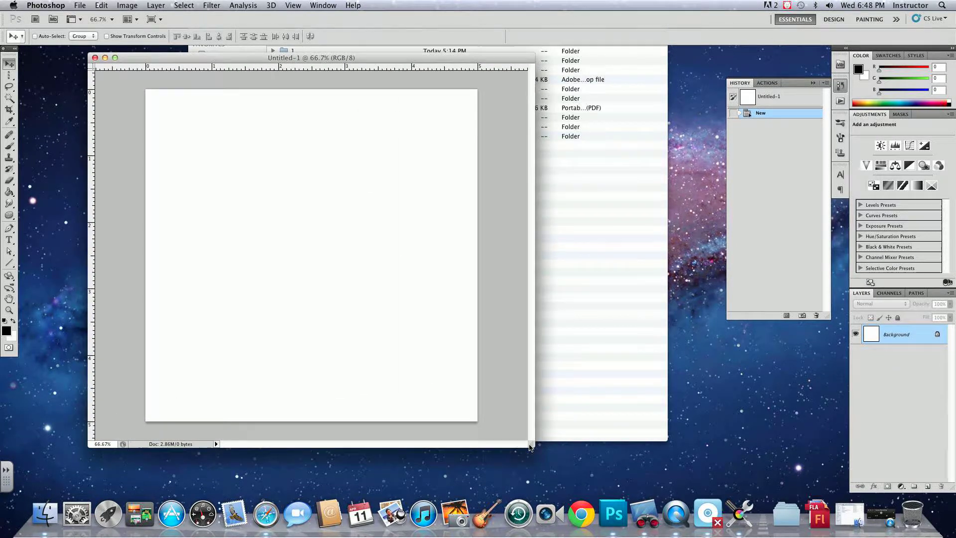
Paint a small black V in the upper-left area of the canvas with a hard 10-pixel brush.
{"action": "left_click", "coordinate": [10, 146]}
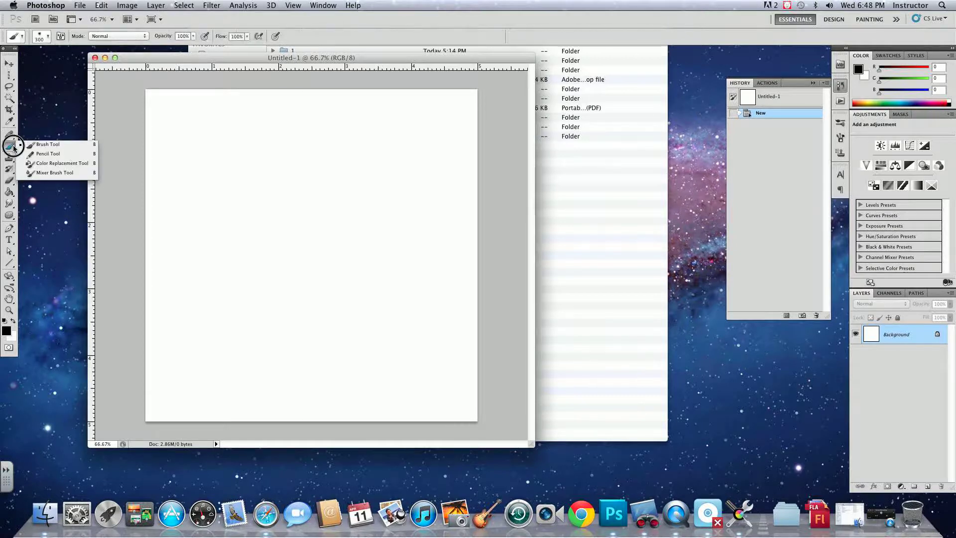
{"action": "left_click", "coordinate": [49, 39]}
{"action": "left_click", "coordinate": [49, 38]}
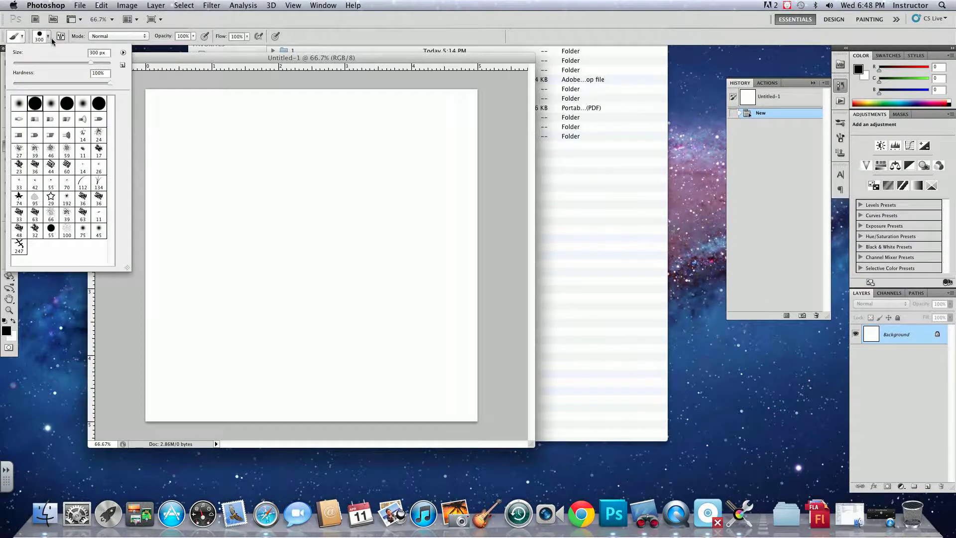
{"action": "left_click", "coordinate": [20, 64]}
{"action": "left_click_drag", "start_coordinate": [18, 62], "coordinate": [18, 62]}
{"action": "left_click", "coordinate": [187, 58]}
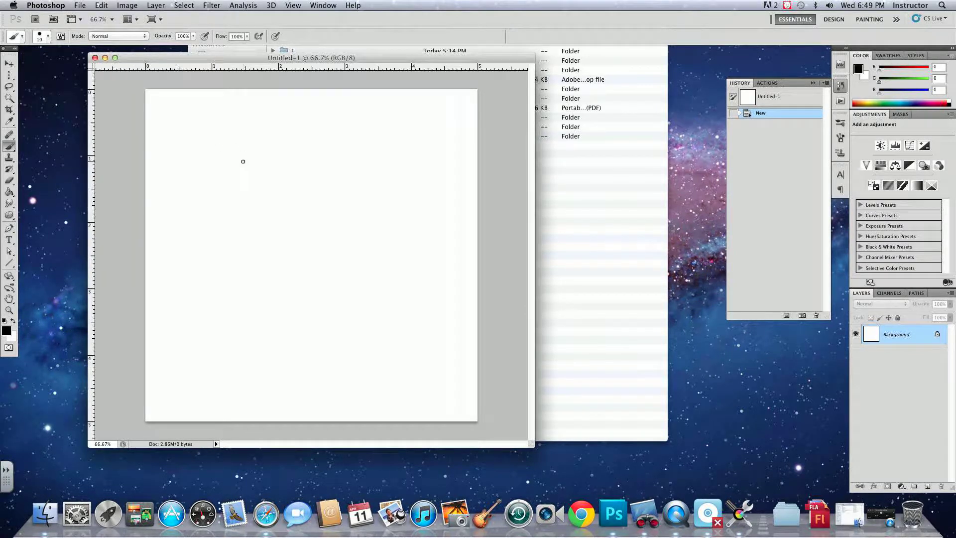
{"action": "mouse_move", "coordinate": [226, 155]}
{"action": "left_mouse_down"}
{"action": "mouse_move", "coordinate": [228, 183]}
{"action": "mouse_move", "coordinate": [235, 154]}
{"action": "left_mouse_up"}
Enclose the V in a tight rectangular marquee and define it as a brush preset named Stitch.
{"action": "left_click", "coordinate": [12, 77]}
{"action": "left_click", "coordinate": [62, 73]}
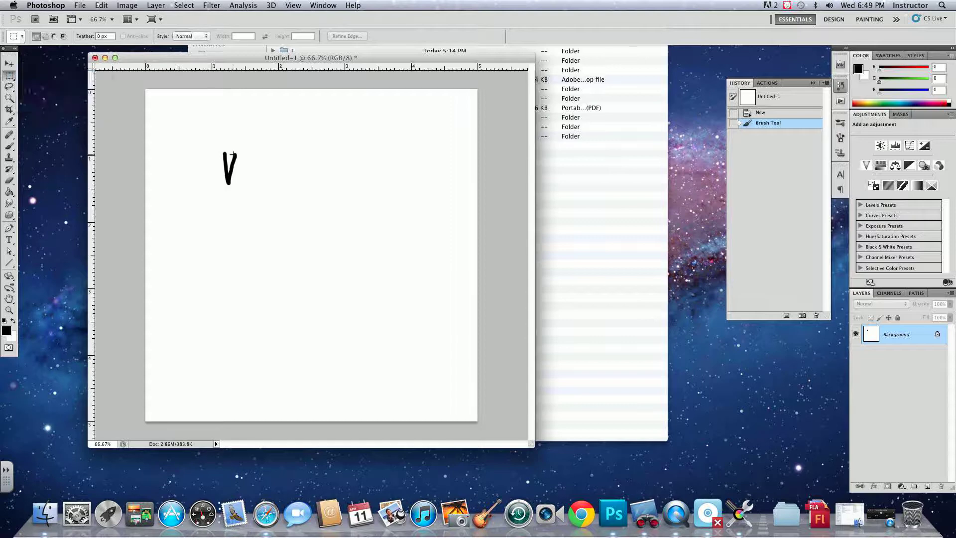
{"action": "left_click_drag", "start_coordinate": [219, 149], "coordinate": [239, 187]}
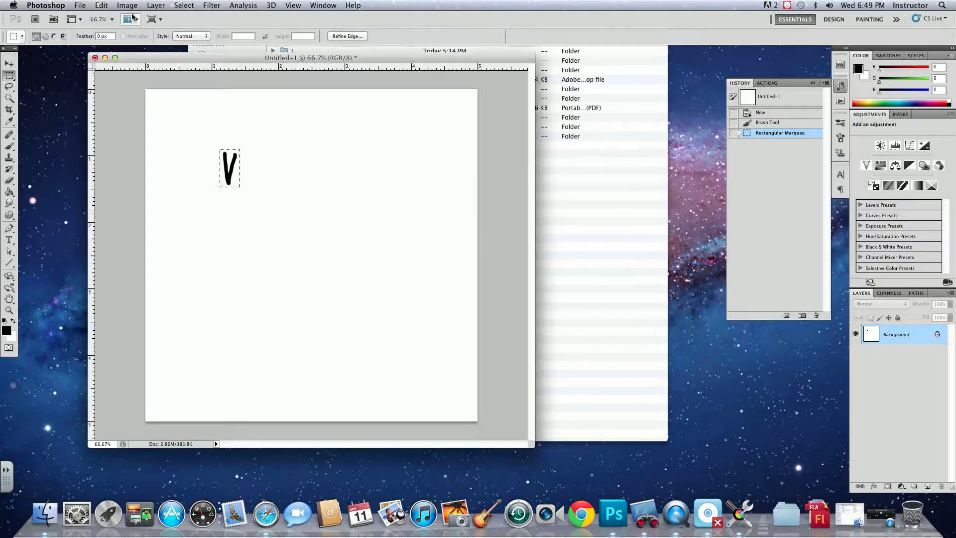
{"action": "left_click", "coordinate": [101, 5]}
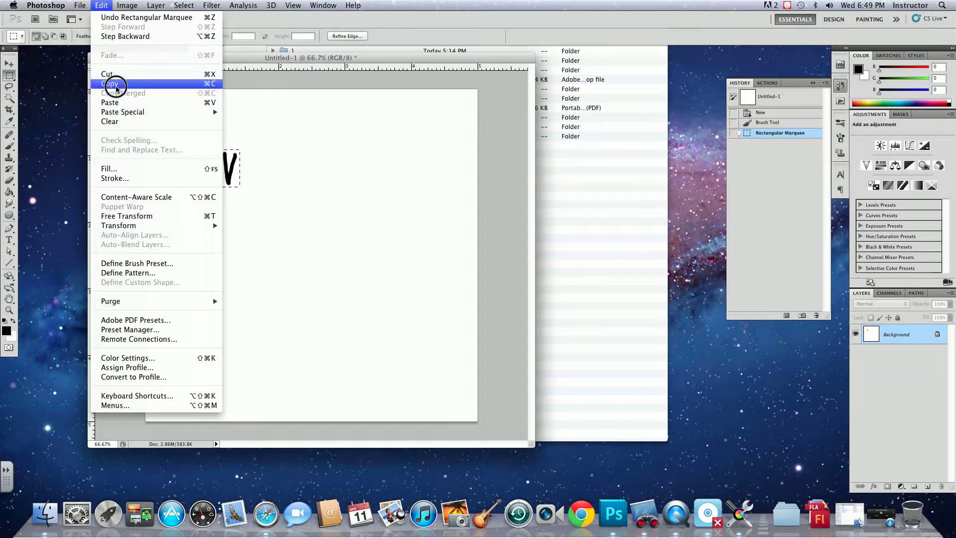
{"action": "left_click", "coordinate": [127, 264]}
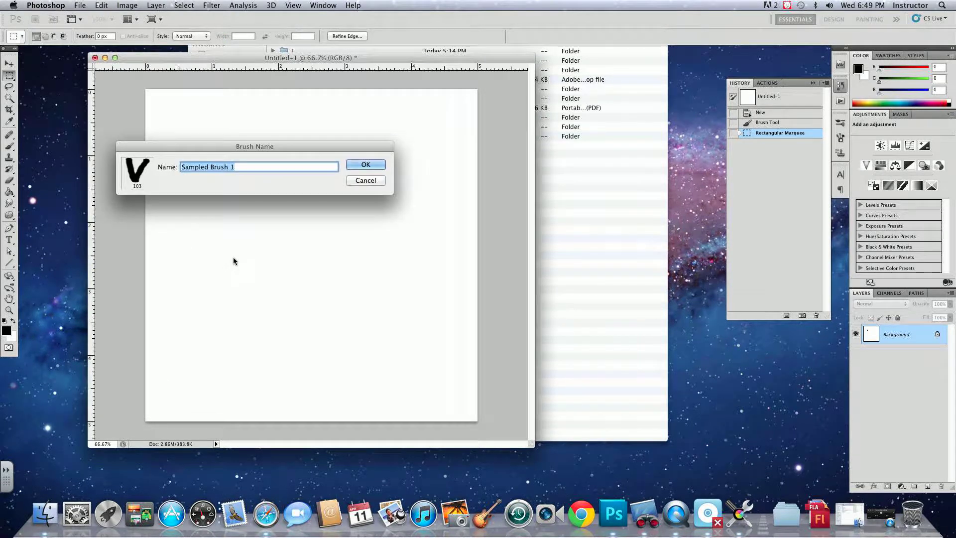
{"action": "type", "text": "A"}
{"action": "key", "text": "BackSpace"}
{"action": "type", "text": "Stitch"}
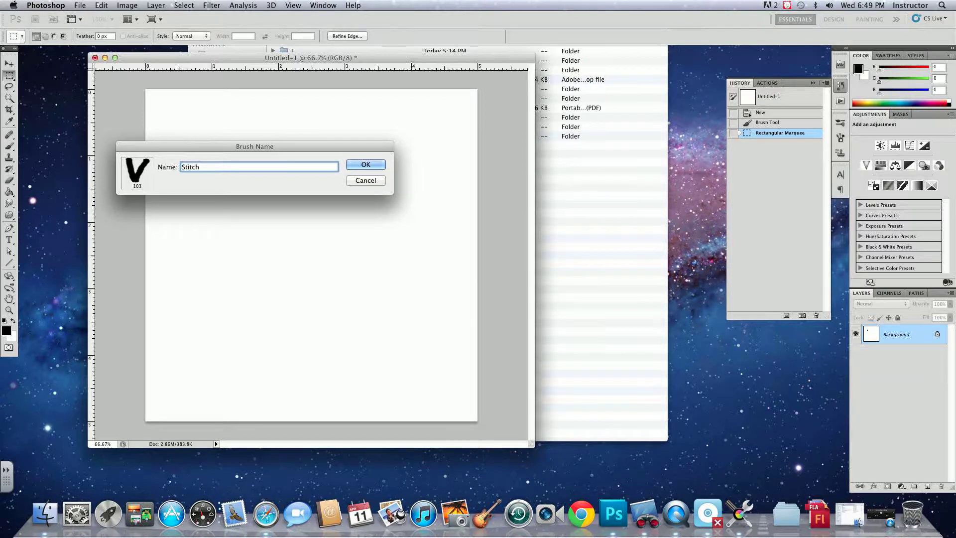
{"action": "key", "text": "Return"}
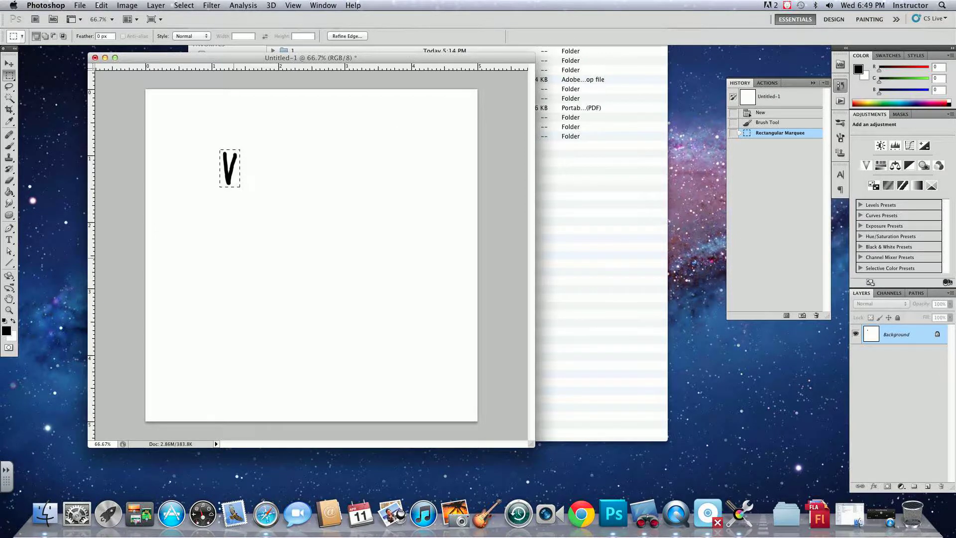
Deselect the marquee and erase the painted V so the canvas is blank.
{"action": "key", "text": "BackSpace"}
{"action": "left_click", "coordinate": [533, 217]}
{"action": "left_click", "coordinate": [9, 191]}
{"action": "left_click", "coordinate": [8, 181]}
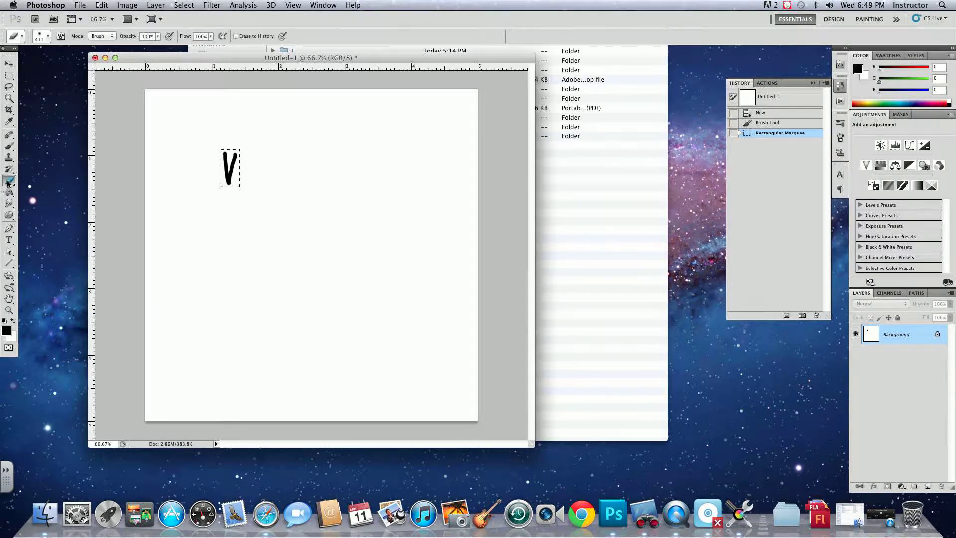
{"action": "key", "text": "super+d"}
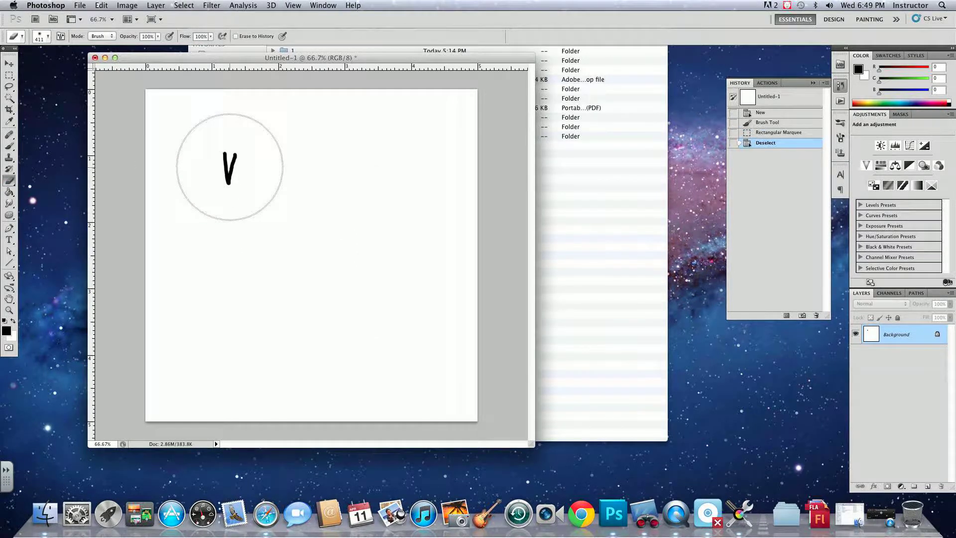
{"action": "left_click_drag", "start_coordinate": [230, 166], "coordinate": [128, 159]}
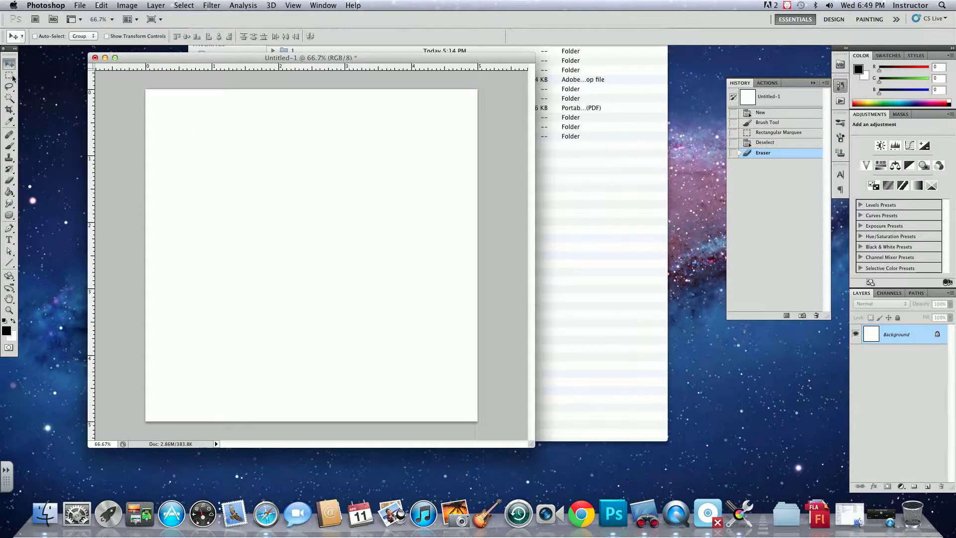
Add a text layer with a capital letter A in the upper-left area of the canvas and select the letter.
{"action": "left_click", "coordinate": [9, 239]}
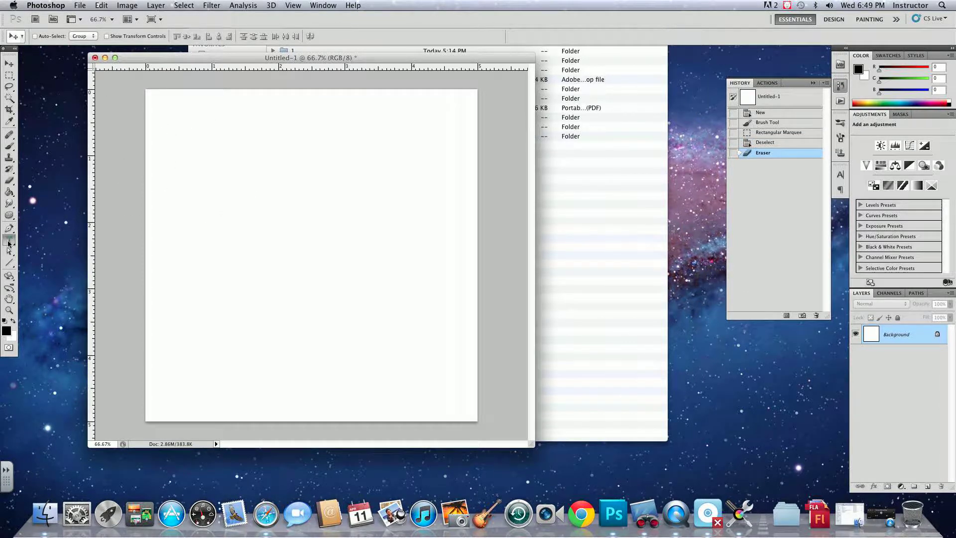
{"action": "left_click", "coordinate": [215, 217]}
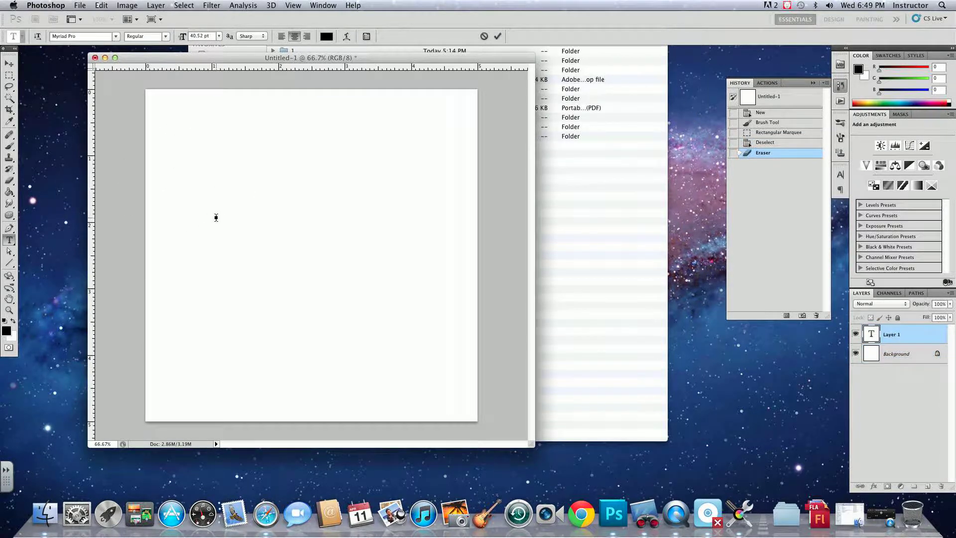
{"action": "type", "text": "A"}
{"action": "double_click", "coordinate": [216, 216]}
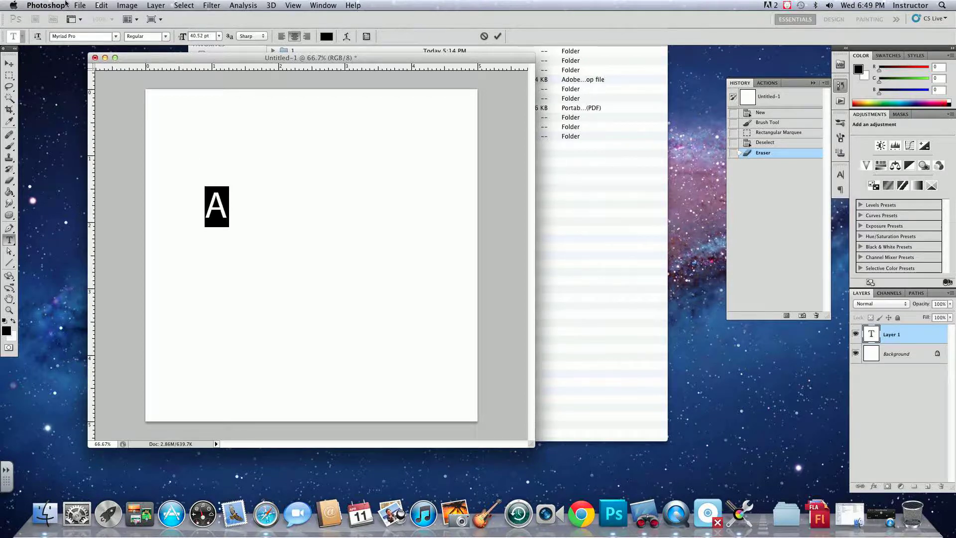
Try Georgia as the font of the letter A.
{"action": "left_click", "coordinate": [43, 38]}
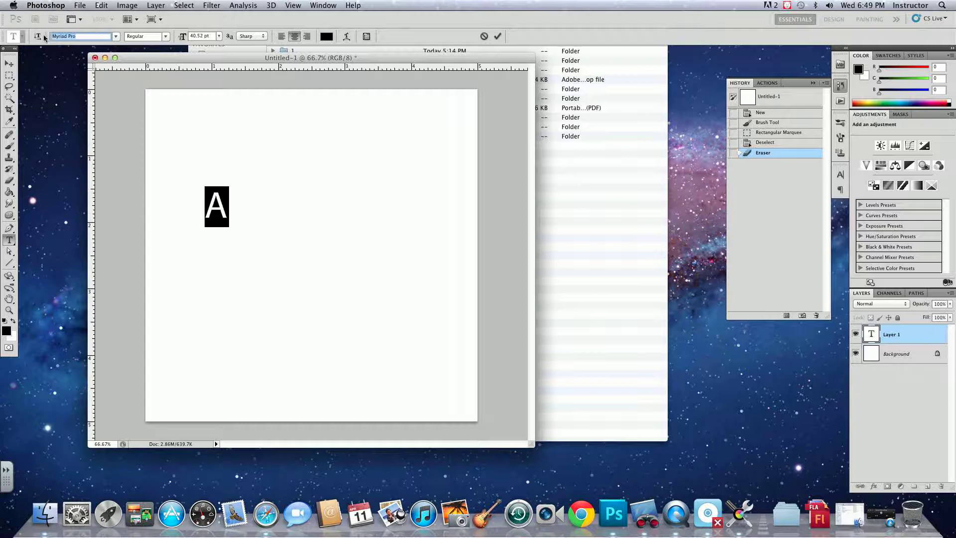
{"action": "type", "text": "Georgia"}
{"action": "key", "text": "Return"}
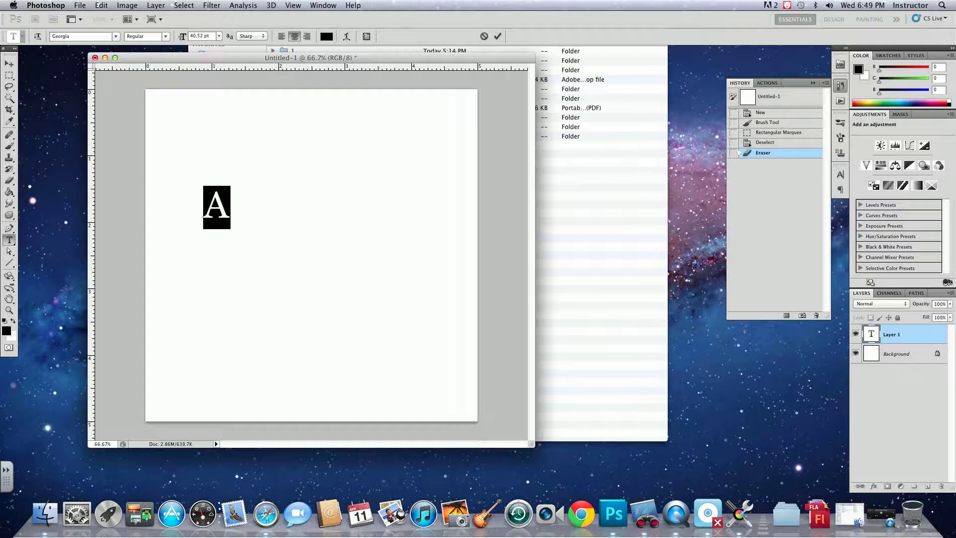
Set the font of the letter A to Cooper Black and commit the text.
{"action": "left_click", "coordinate": [115, 36]}
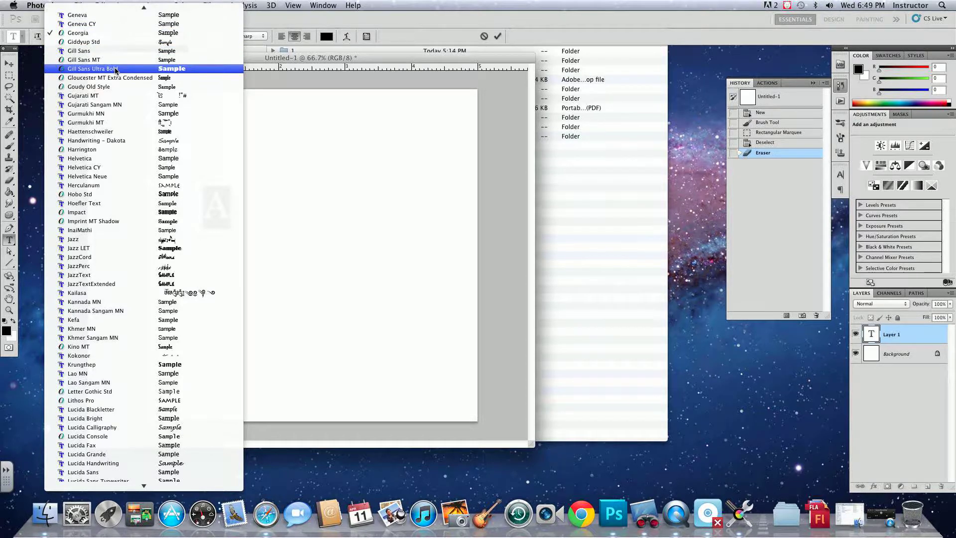
{"action": "mouse_move", "coordinate": [137, 6]}
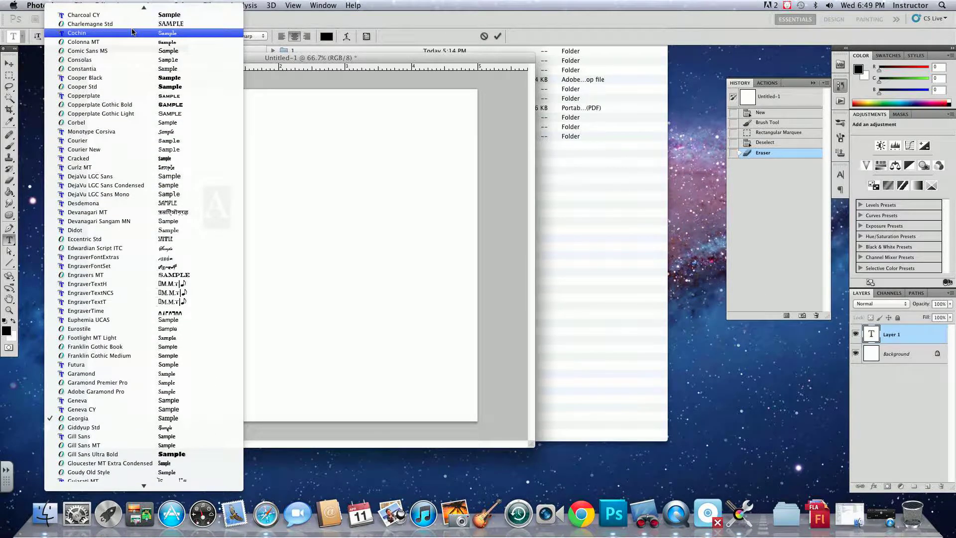
{"action": "left_click", "coordinate": [138, 78]}
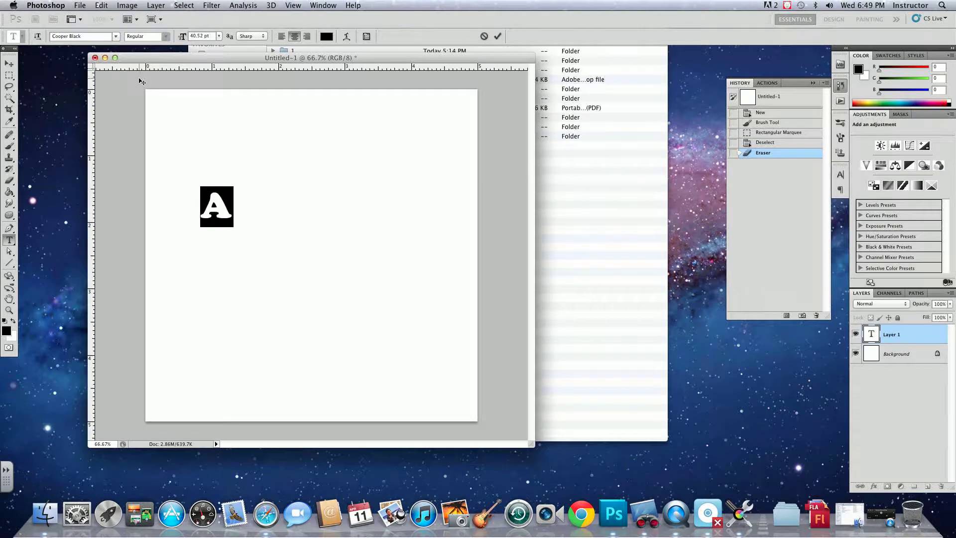
{"action": "left_click", "coordinate": [8, 64]}
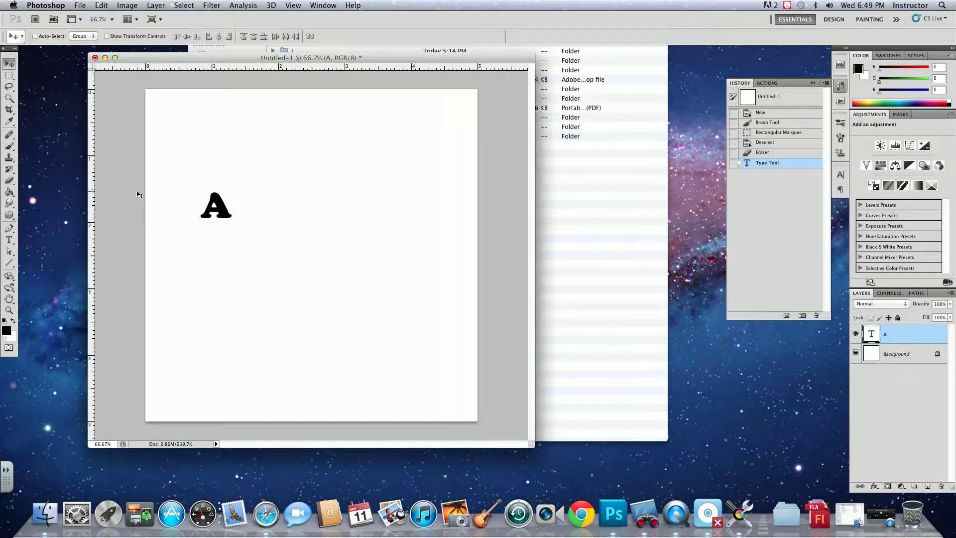
Hide the rulers, scale the letter A up to about 225 pt, and place it near the canvas centre.
{"action": "key", "text": "super+r"}
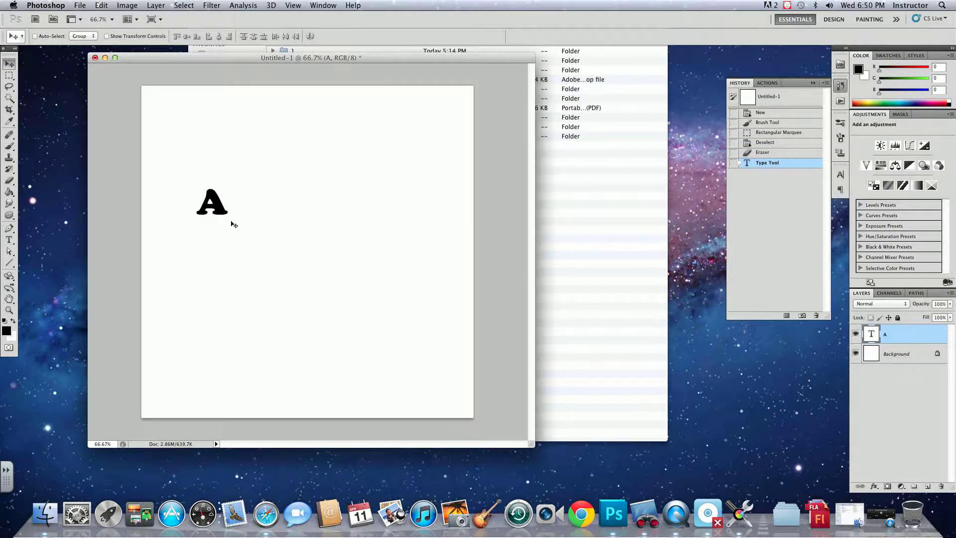
{"action": "key", "text": "super+t"}
{"action": "left_click_drag", "start_coordinate": [257, 249], "coordinate": [348, 348]}
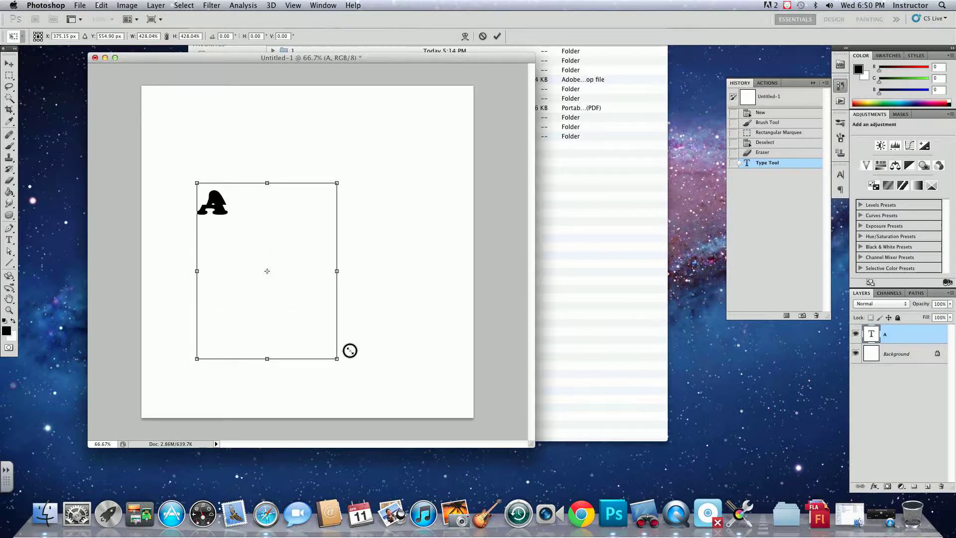
{"action": "left_click_drag", "start_coordinate": [321, 305], "coordinate": [326, 288]}
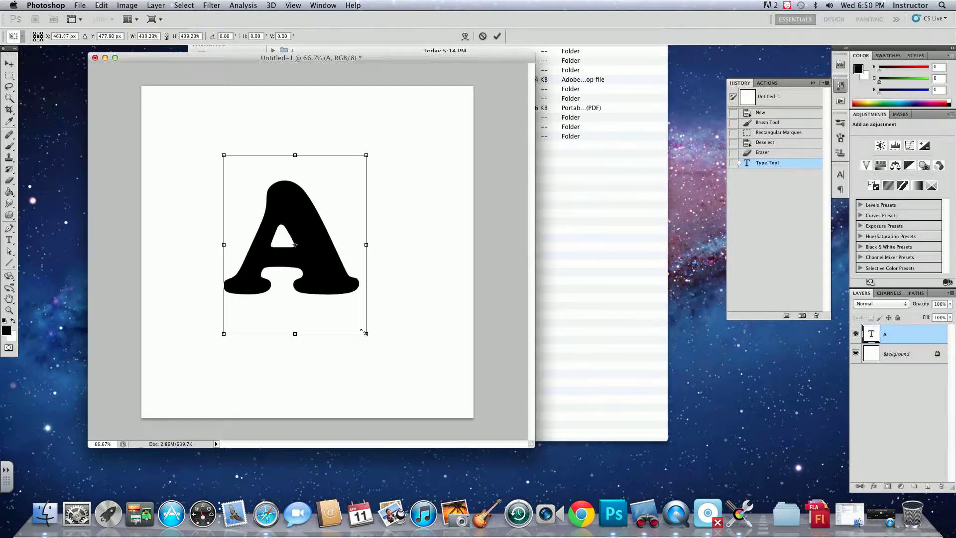
{"action": "left_click_drag", "start_coordinate": [367, 334], "coordinate": [386, 359]}
{"action": "left_click_drag", "start_coordinate": [351, 291], "coordinate": [354, 299]}
{"action": "key", "text": "Return"}
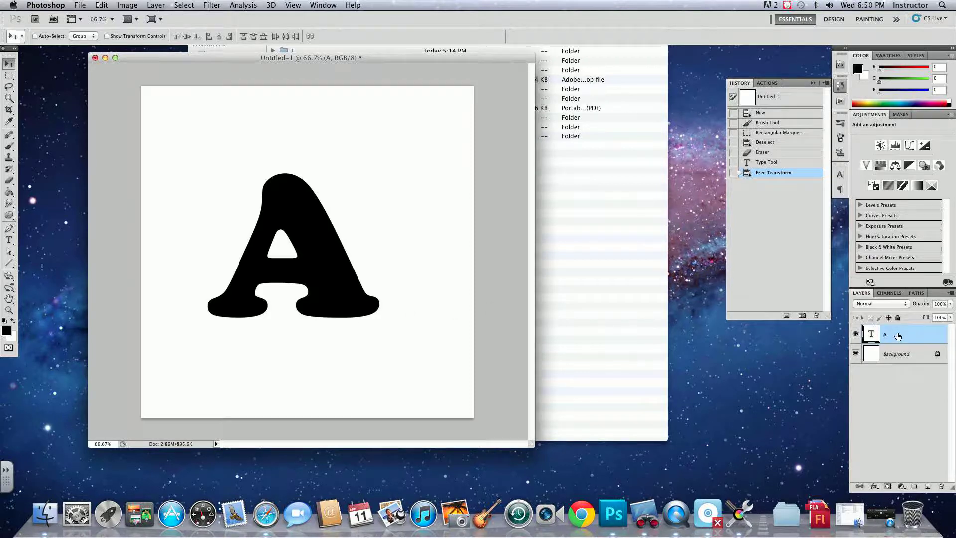
Change the text colour of the letter A to dark blue (#22287F).
{"action": "double_click", "coordinate": [871, 334]}
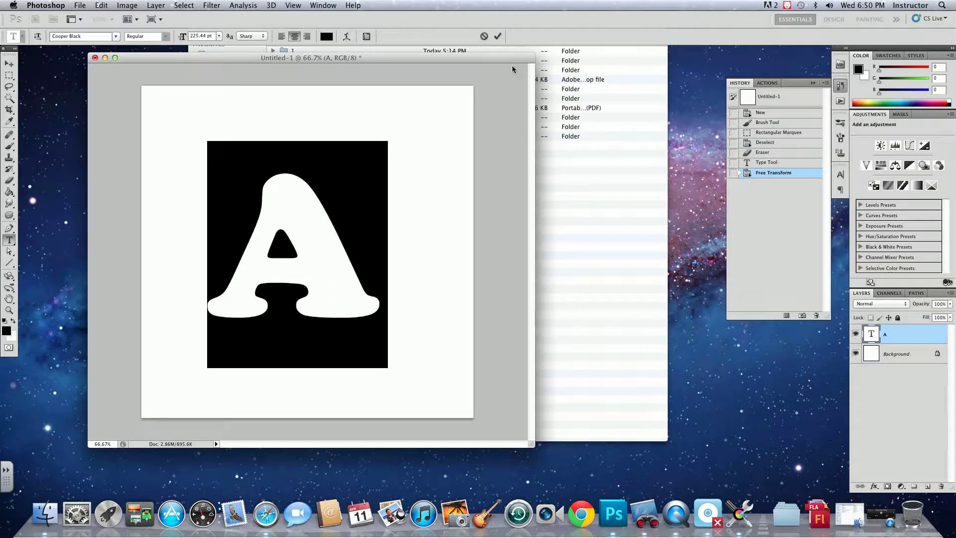
{"action": "left_click", "coordinate": [329, 36]}
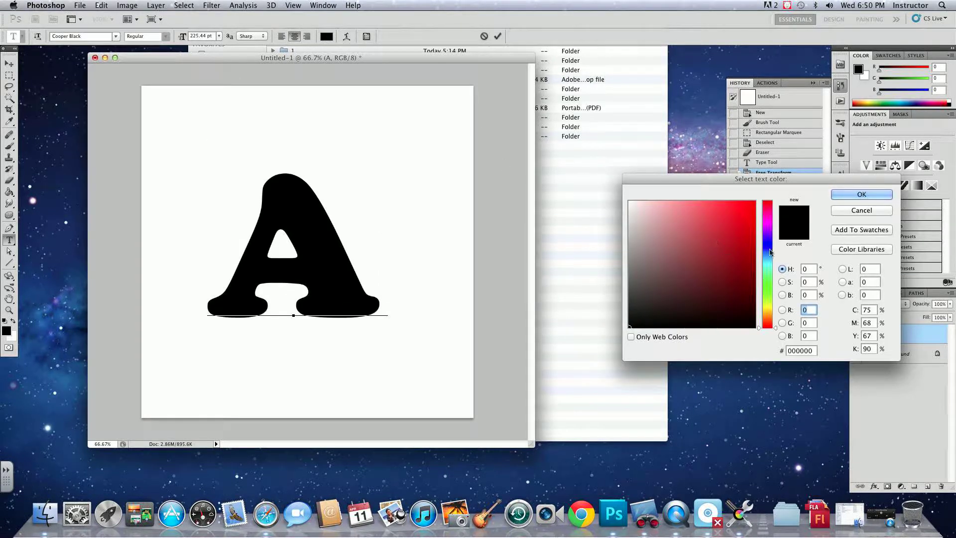
{"action": "mouse_move", "coordinate": [734, 249]}
{"action": "left_mouse_down"}
{"action": "mouse_move", "coordinate": [756, 247]}
{"action": "mouse_move", "coordinate": [747, 266]}
{"action": "mouse_move", "coordinate": [721, 264]}
{"action": "left_mouse_up"}
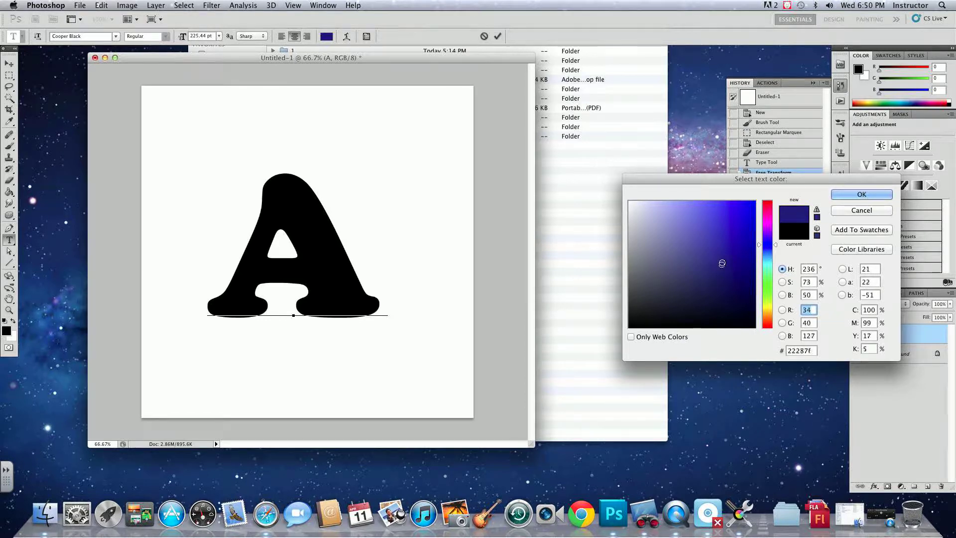
{"action": "left_click", "coordinate": [849, 199]}
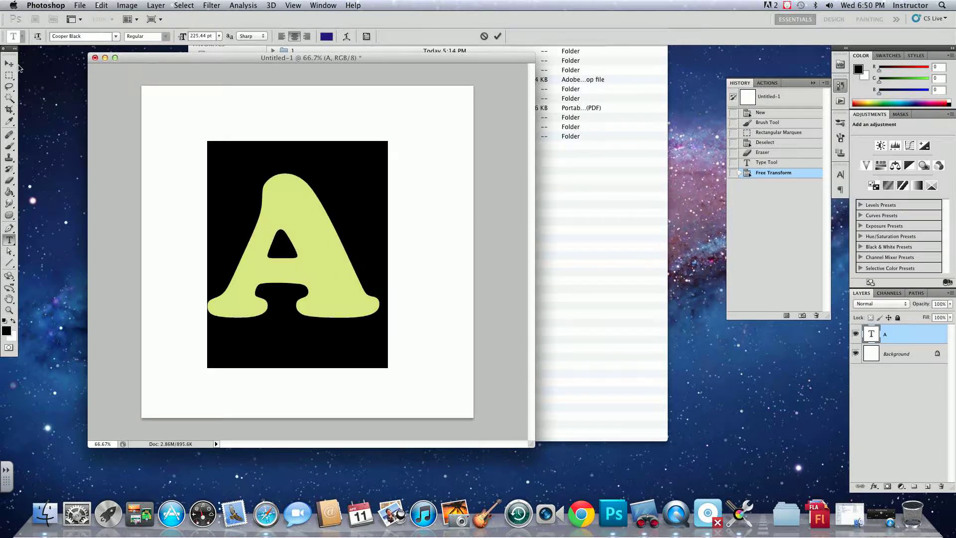
{"action": "left_click", "coordinate": [6, 64]}
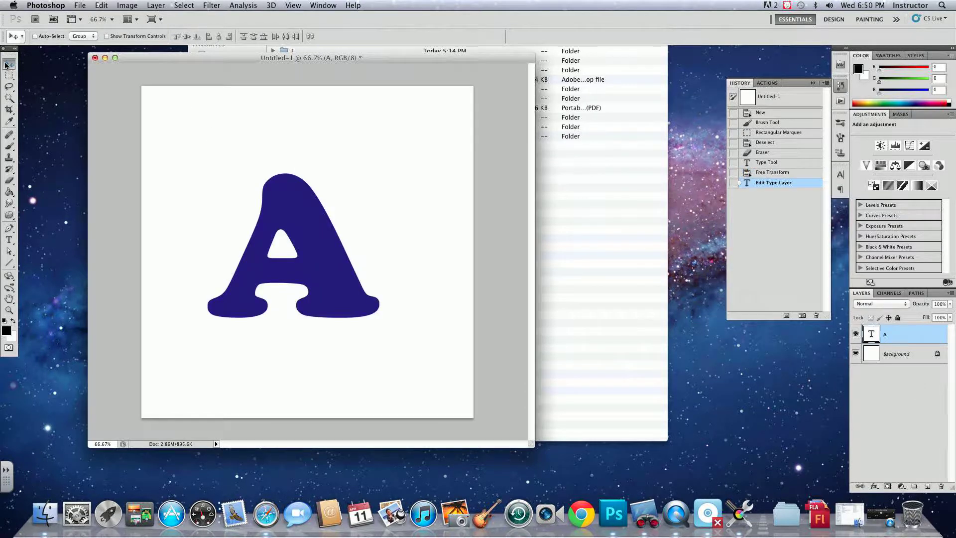
Create a new layer beneath the A text layer and fill it with medium gray (#808080).
{"action": "left_click", "coordinate": [927, 488], "text": "super"}
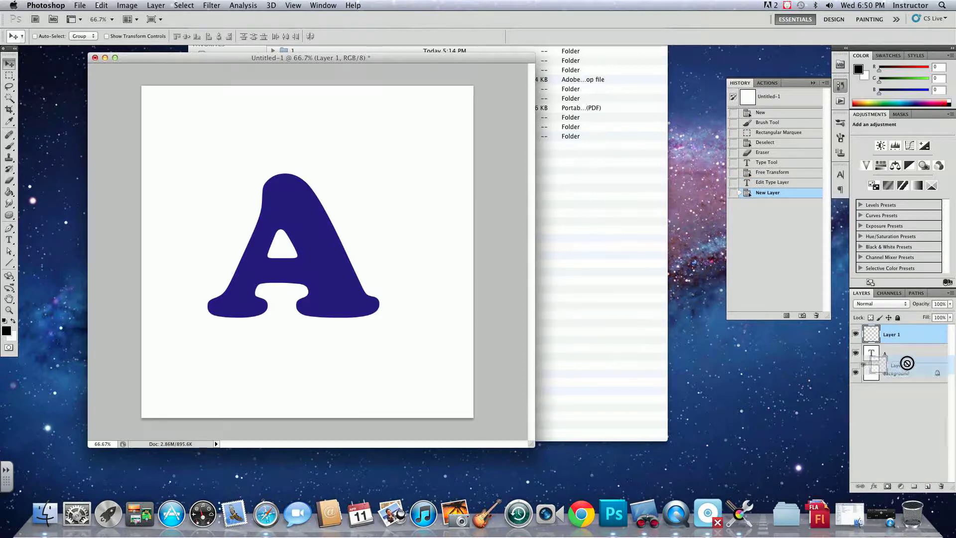
{"action": "left_click", "coordinate": [7, 330]}
{"action": "left_click_drag", "start_coordinate": [650, 251], "coordinate": [606, 264]}
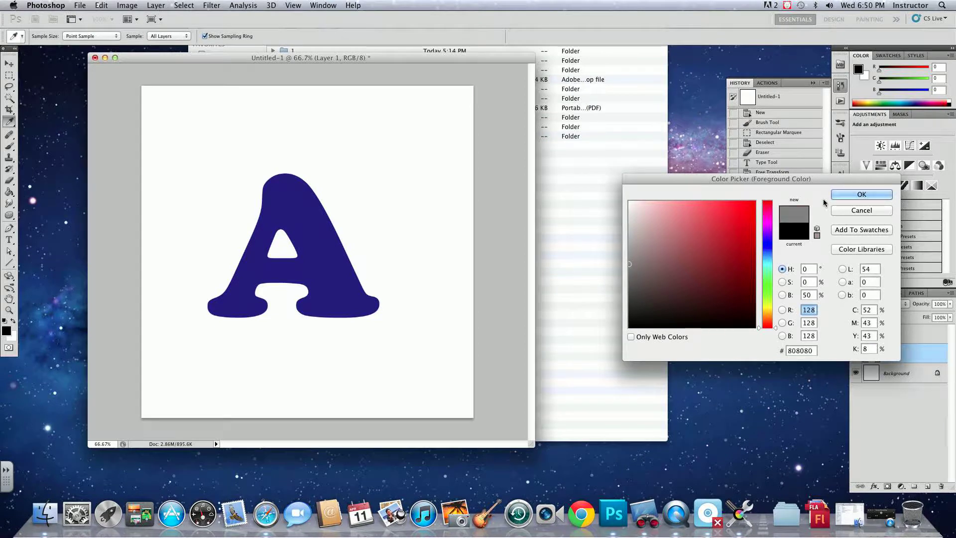
{"action": "left_click", "coordinate": [844, 198]}
{"action": "key", "text": "alt+BackSpace"}
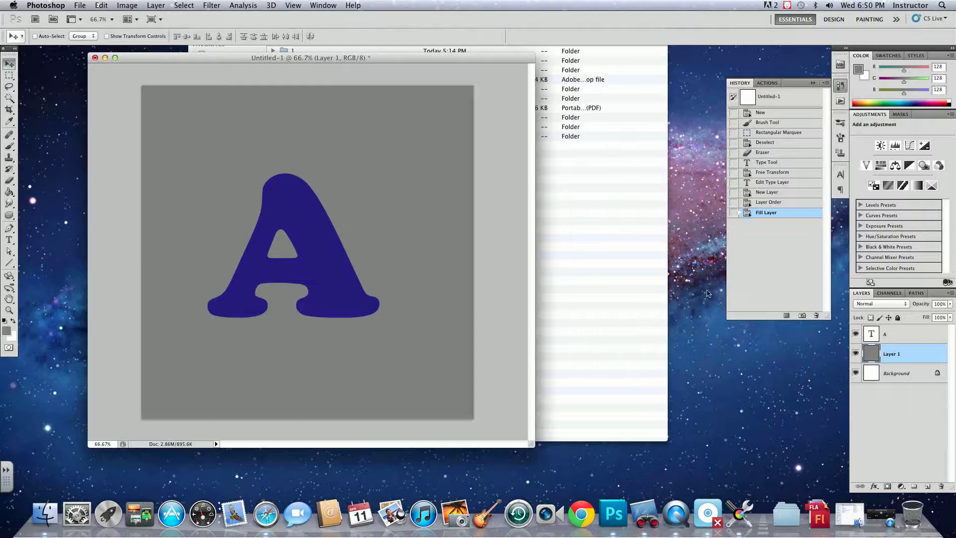
Convert the A text layer to a shape and check its vector mask among the paths.
{"action": "left_click", "coordinate": [893, 338]}
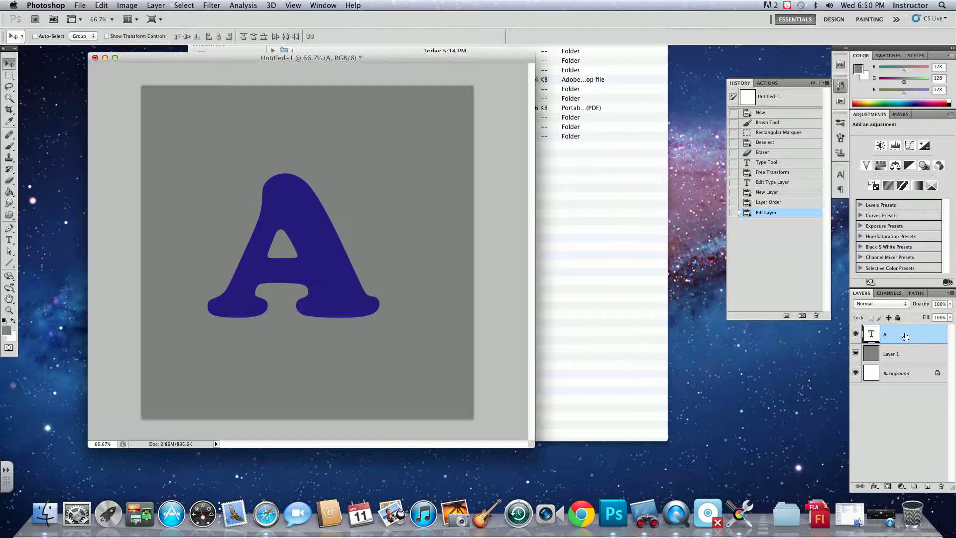
{"action": "right_click", "coordinate": [905, 336]}
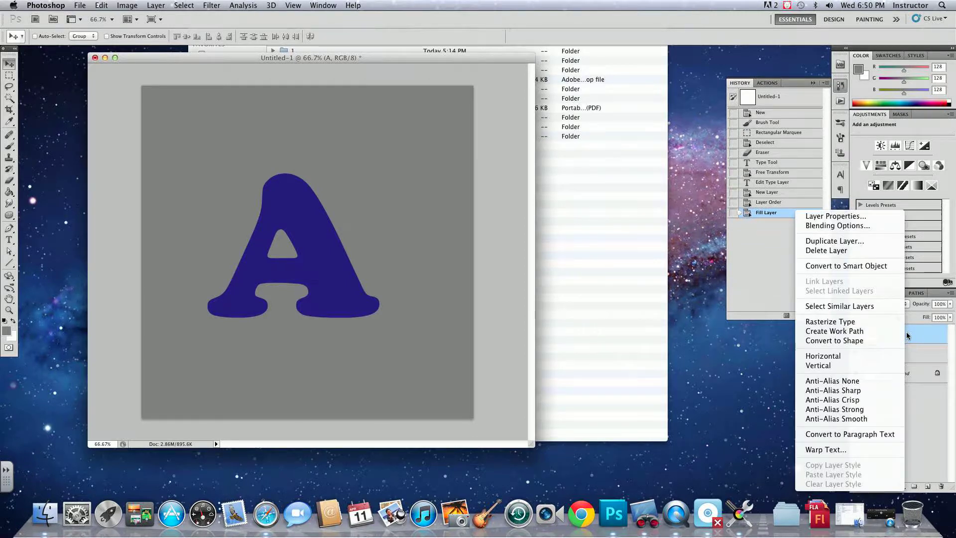
{"action": "left_click", "coordinate": [869, 340]}
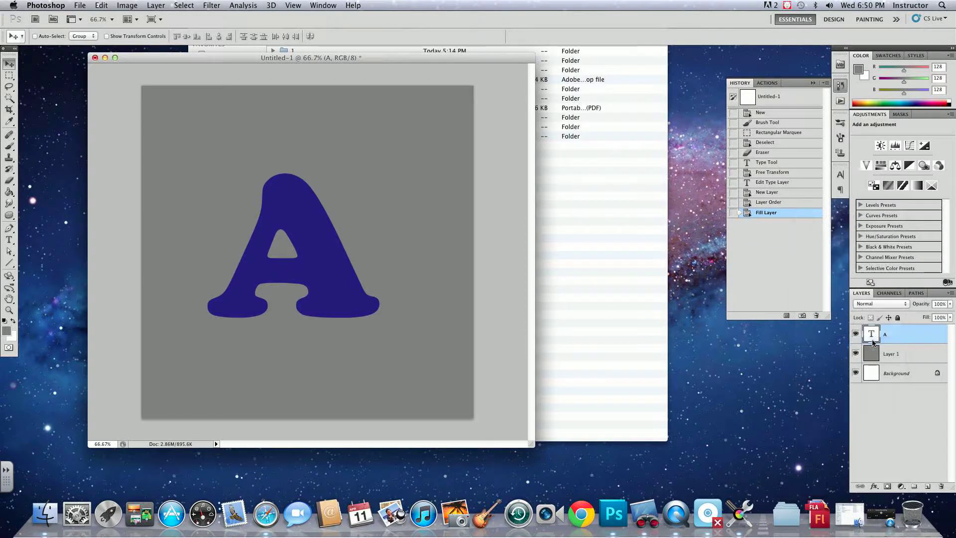
{"action": "left_click", "coordinate": [917, 293]}
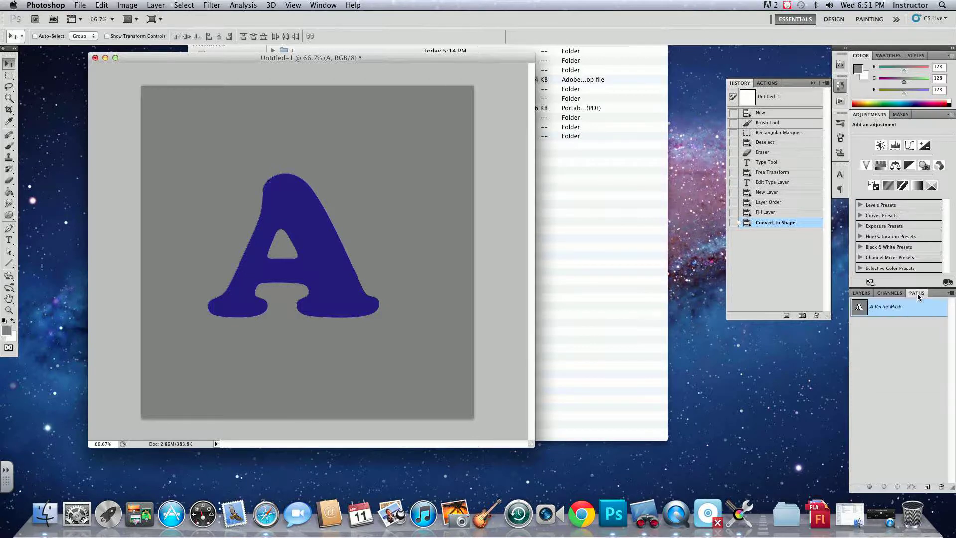
{"action": "left_click", "coordinate": [862, 294]}
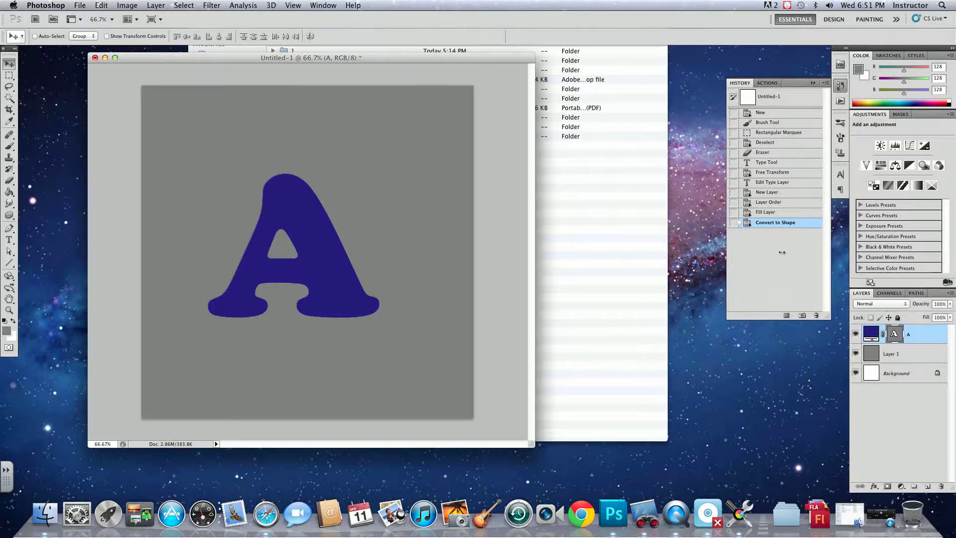
Choose the 103-pixel V-shaped Stitch brush for the Brush tool and set its tip spacing to 30%.
{"action": "left_click", "coordinate": [12, 147]}
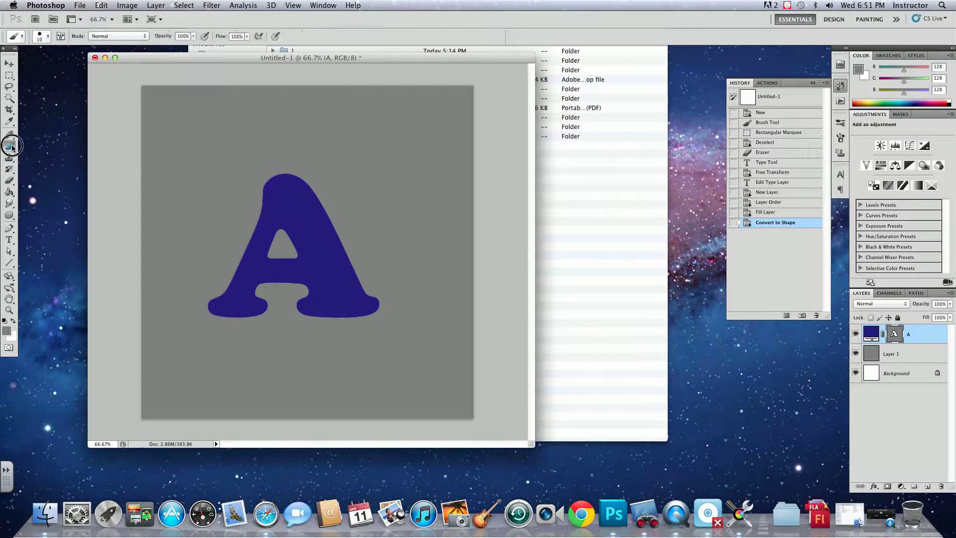
{"action": "left_click", "coordinate": [48, 36]}
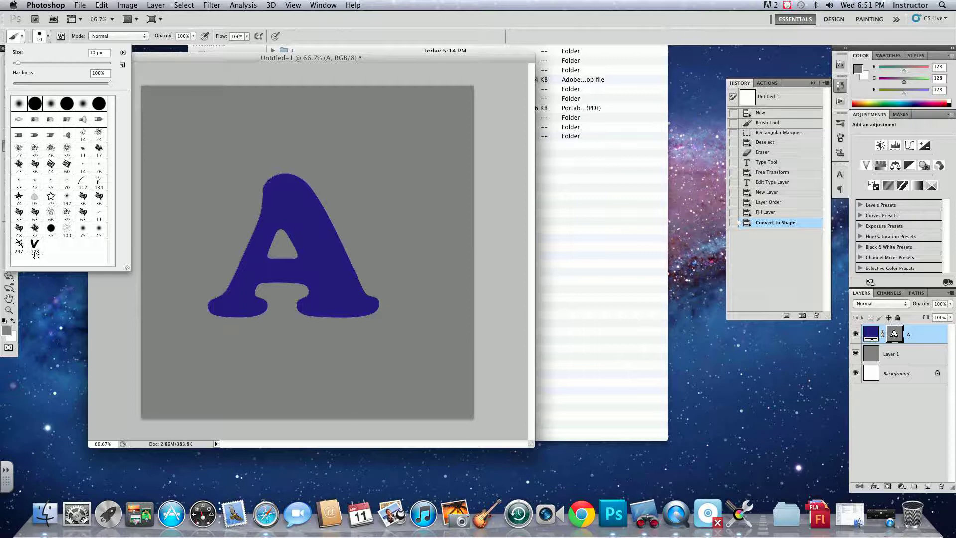
{"action": "left_click", "coordinate": [35, 253]}
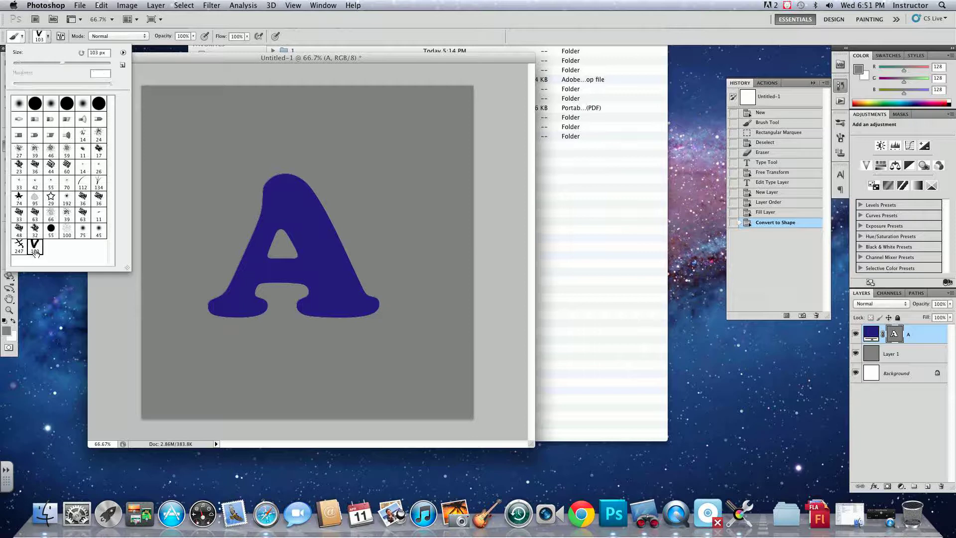
{"action": "left_click", "coordinate": [312, 40]}
{"action": "left_click", "coordinate": [276, 36]}
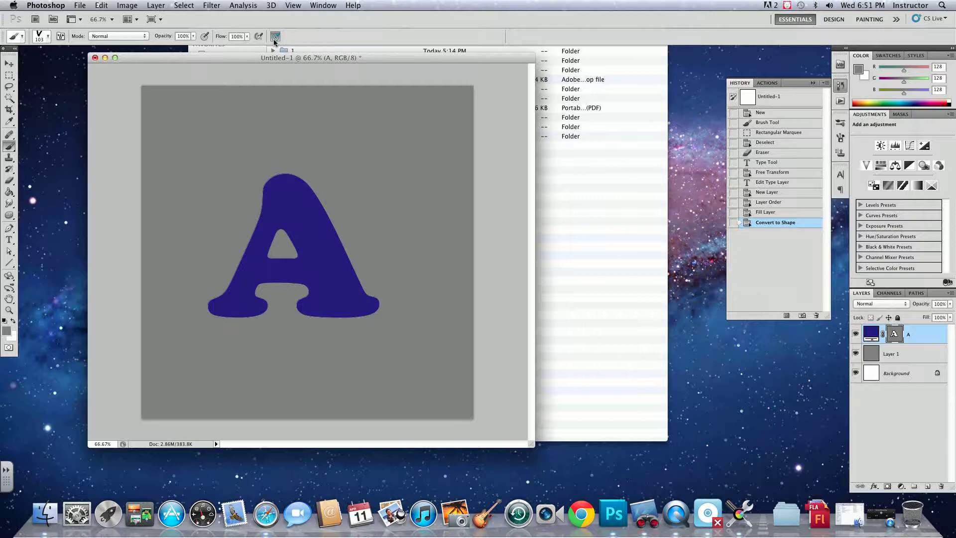
{"action": "left_click", "coordinate": [276, 37]}
{"action": "left_click", "coordinate": [840, 138]}
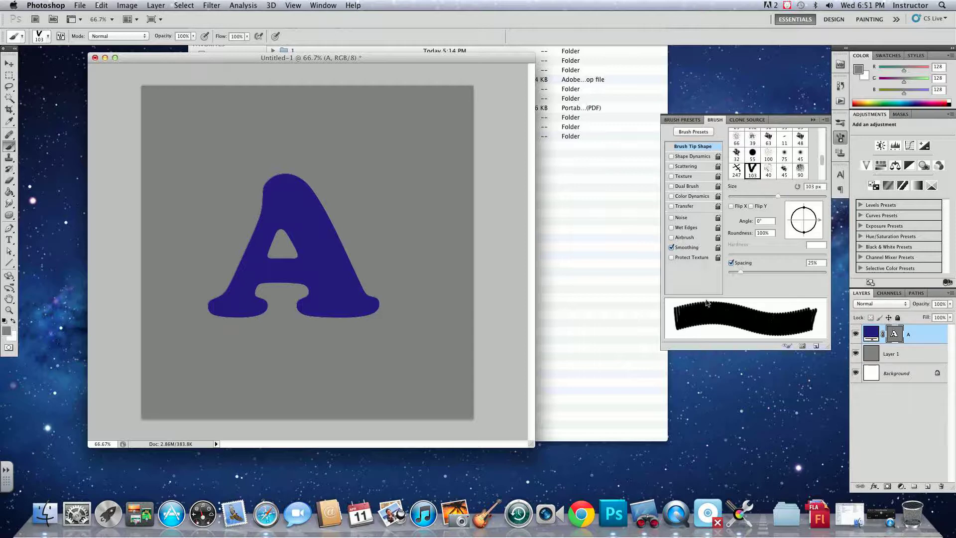
{"action": "mouse_move", "coordinate": [741, 272]}
{"action": "left_mouse_down"}
{"action": "mouse_move", "coordinate": [717, 311]}
{"action": "mouse_move", "coordinate": [743, 275]}
{"action": "left_mouse_up"}
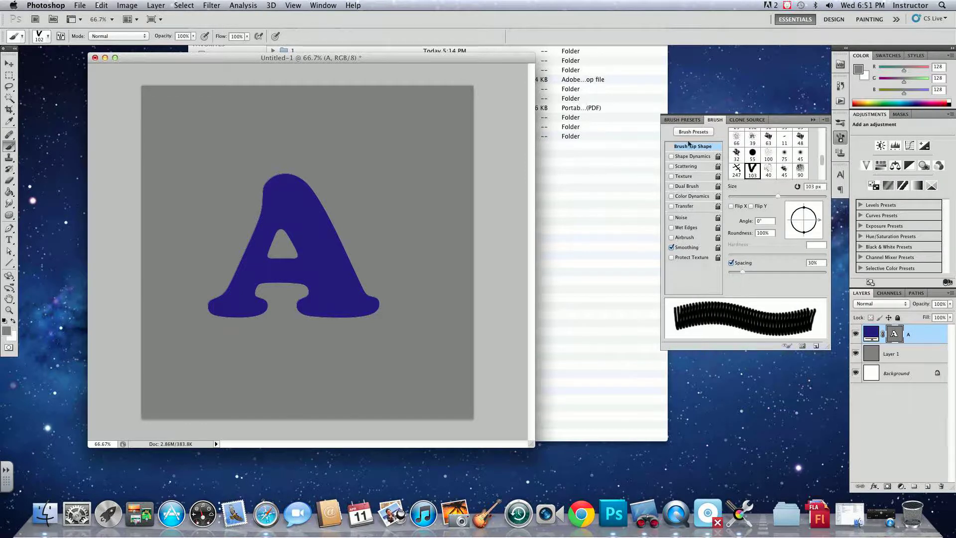
Enable Shape Dynamics for the Stitch brush with 2% size jitter, 1% angle jitter and the angle controlled by Direction.
{"action": "left_click", "coordinate": [695, 157]}
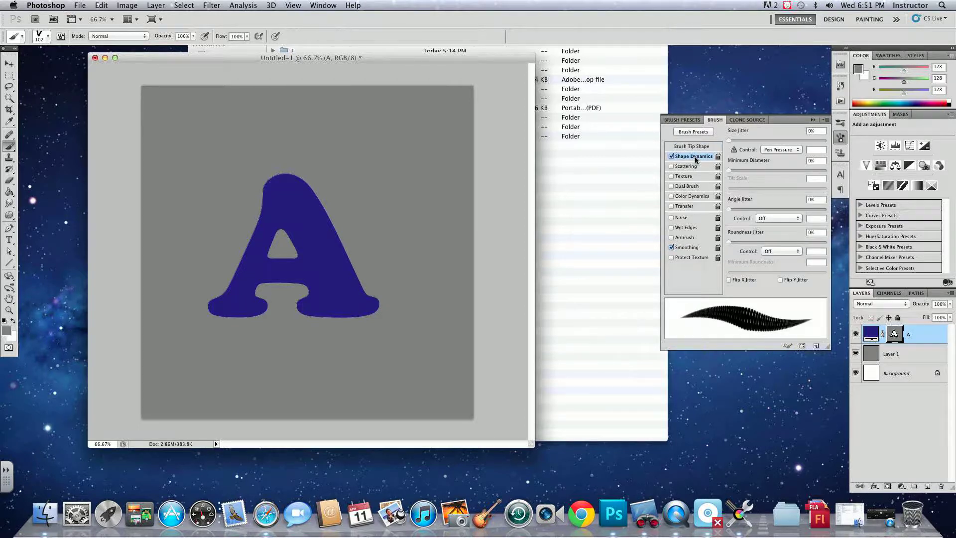
{"action": "left_click", "coordinate": [730, 142]}
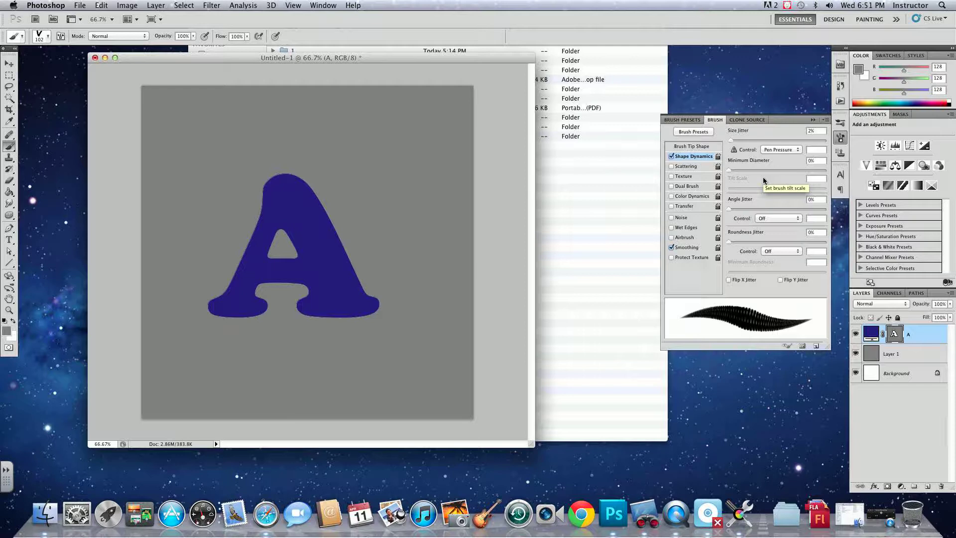
{"action": "left_click", "coordinate": [730, 212]}
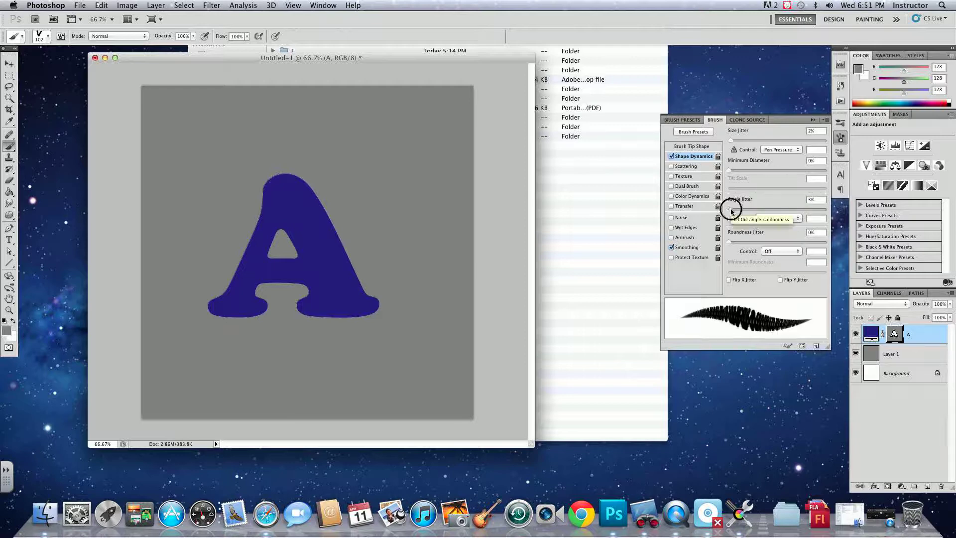
{"action": "left_click_drag", "start_coordinate": [731, 211], "coordinate": [730, 211]}
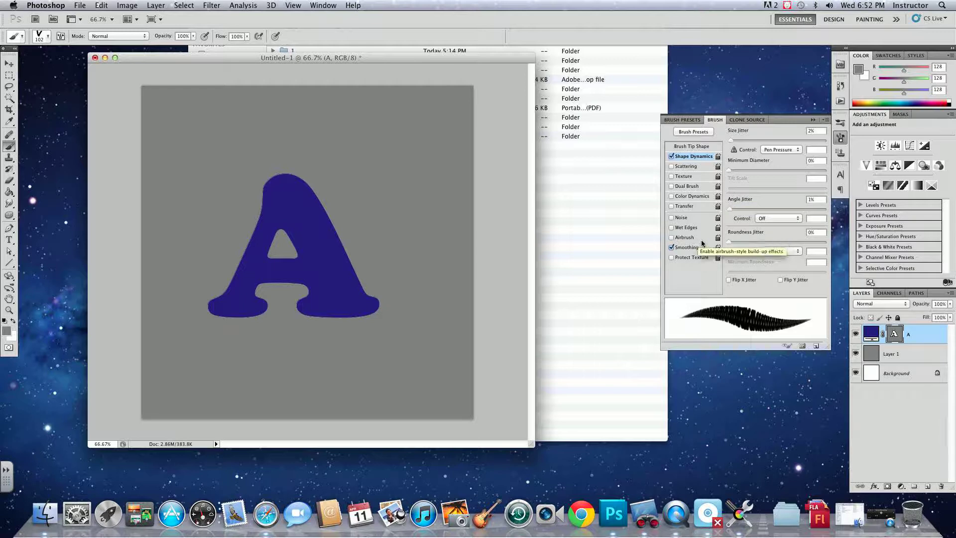
{"action": "left_click", "coordinate": [783, 220]}
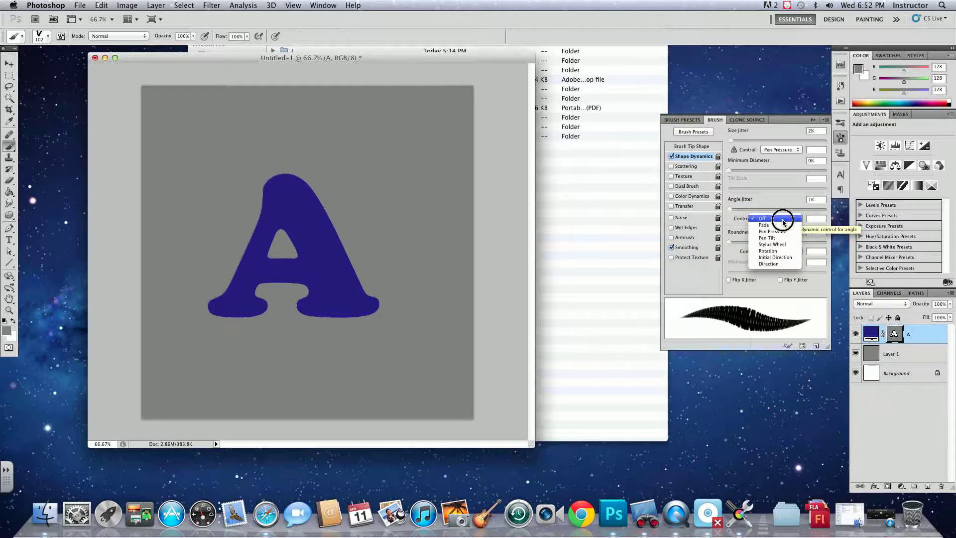
{"action": "left_click_drag", "start_coordinate": [783, 220], "coordinate": [779, 267]}
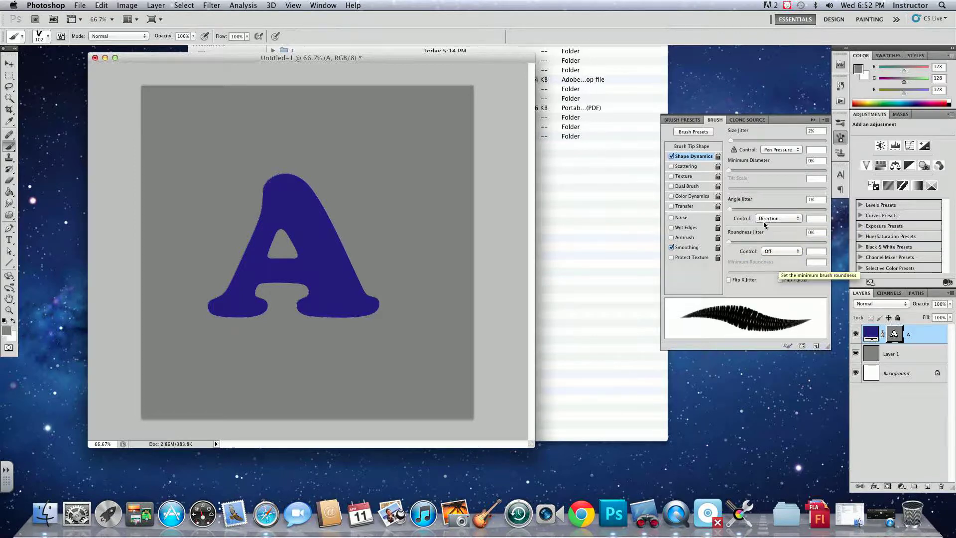
{"action": "left_click_drag", "start_coordinate": [765, 219], "coordinate": [767, 176]}
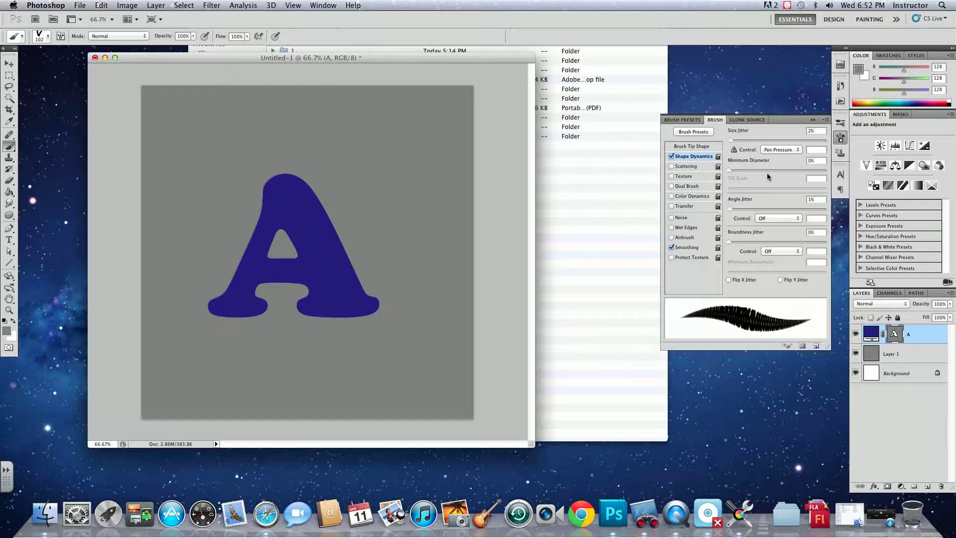
{"action": "left_click_drag", "start_coordinate": [778, 219], "coordinate": [781, 267]}
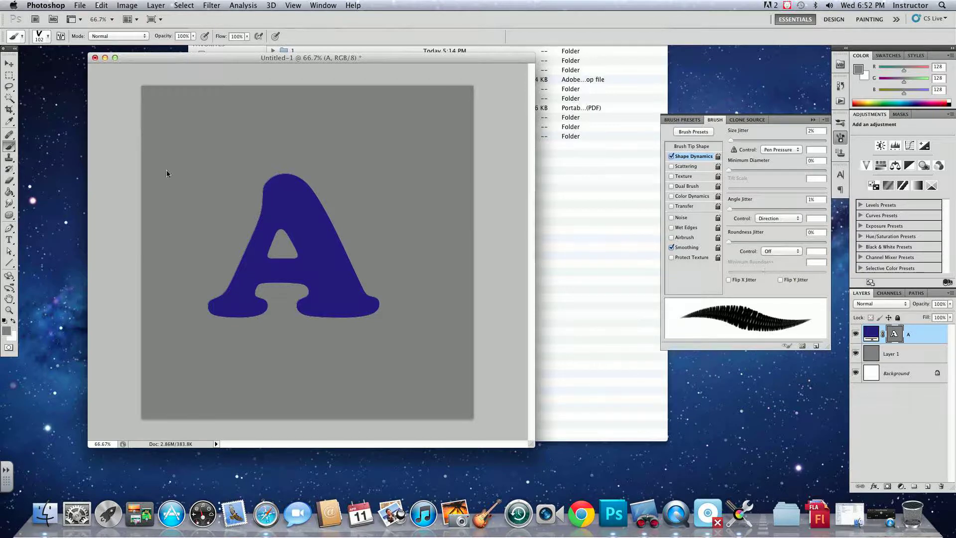
Make white the foreground colour and, on a new layer above the A shape, shrink the Stitch brush to 45 px.
{"action": "left_click", "coordinate": [14, 321]}
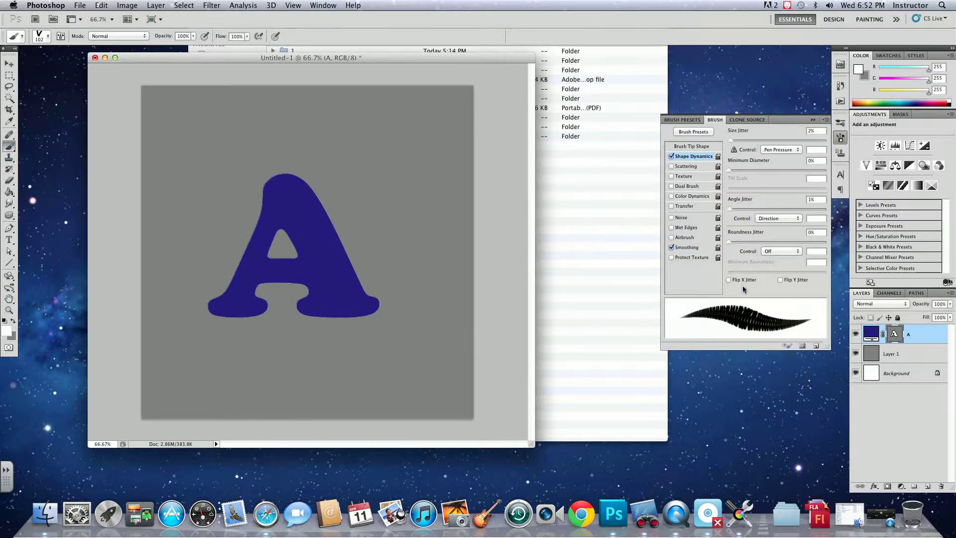
{"action": "left_click", "coordinate": [927, 486]}
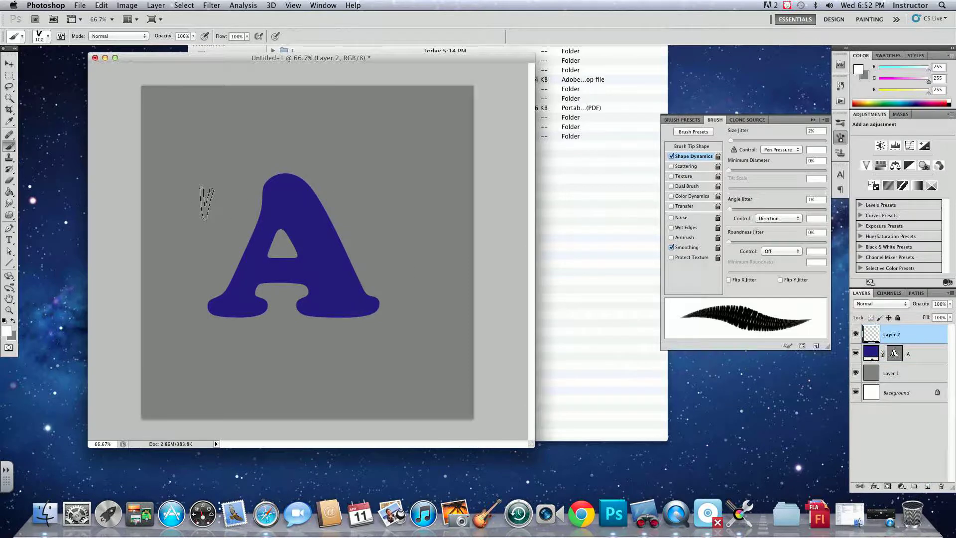
{"action": "key", "text": "bracketleft"}
{"action": "key", "text": "bracketleft"}
{"action": "key", "text": "bracketleft"}
{"action": "key", "text": "bracketleft"}
{"action": "key", "text": "bracketleft"}
{"action": "key", "text": "bracketleft"}
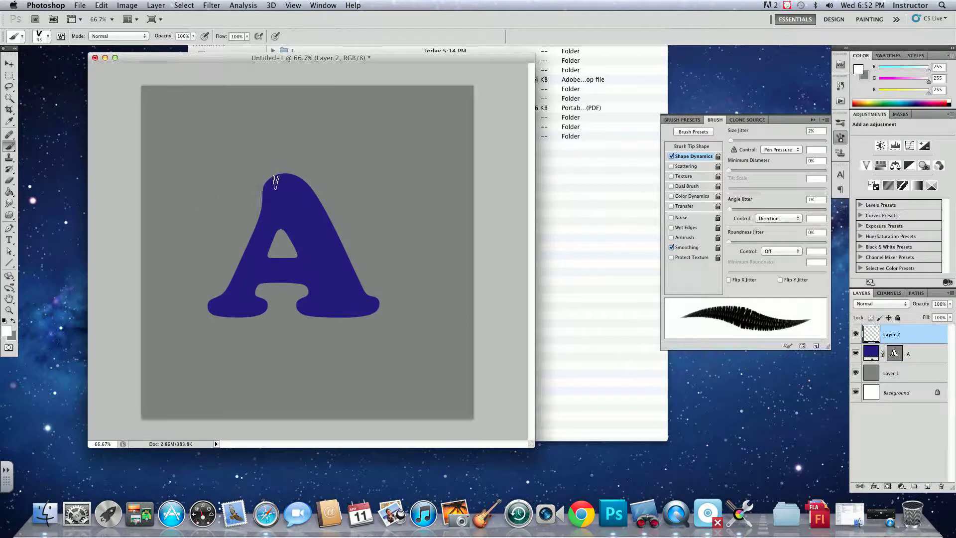
Try painting white stitches freehand along the A's outer edge and around its inner opening, and delete that layer.
{"action": "mouse_move", "coordinate": [278, 168]}
{"action": "left_mouse_down"}
{"action": "mouse_move", "coordinate": [316, 194]}
{"action": "mouse_move", "coordinate": [378, 301]}
{"action": "mouse_move", "coordinate": [371, 313]}
{"action": "mouse_move", "coordinate": [313, 314]}
{"action": "mouse_move", "coordinate": [297, 303]}
{"action": "mouse_move", "coordinate": [311, 286]}
{"action": "mouse_move", "coordinate": [263, 281]}
{"action": "mouse_move", "coordinate": [255, 291]}
{"action": "mouse_move", "coordinate": [270, 308]}
{"action": "mouse_move", "coordinate": [264, 317]}
{"action": "left_mouse_up"}
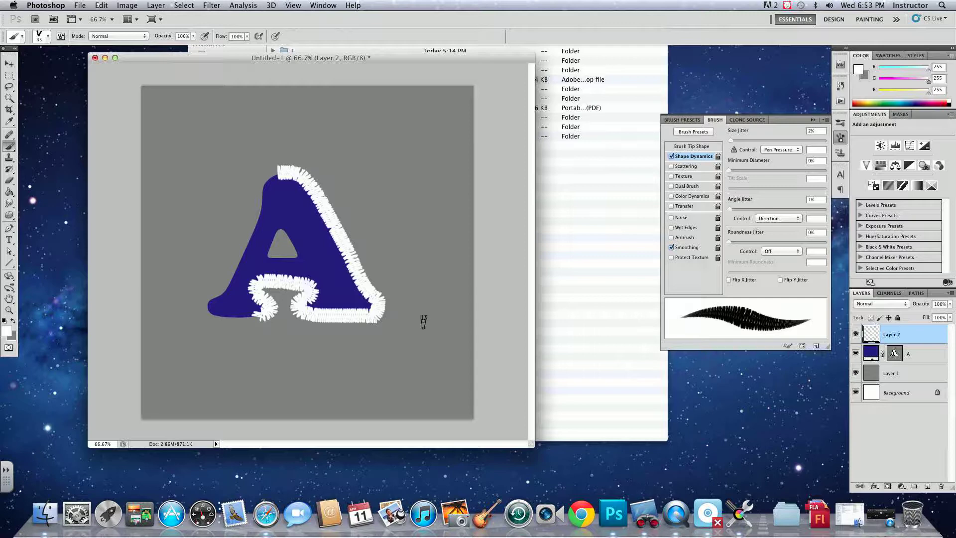
{"action": "mouse_move", "coordinate": [279, 230]}
{"action": "left_mouse_down"}
{"action": "mouse_move", "coordinate": [294, 258]}
{"action": "mouse_move", "coordinate": [265, 254]}
{"action": "mouse_move", "coordinate": [279, 229]}
{"action": "left_mouse_up"}
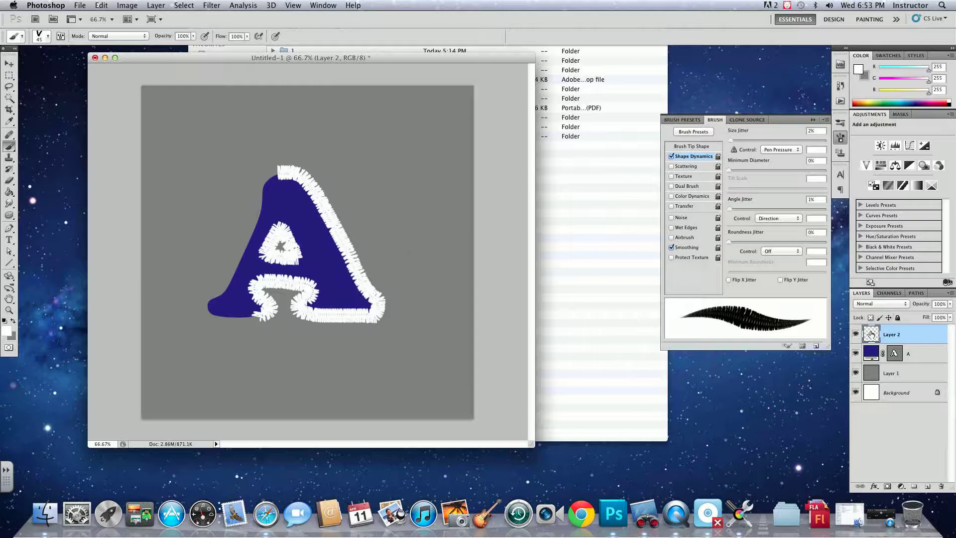
{"action": "left_click_drag", "start_coordinate": [908, 337], "coordinate": [943, 485]}
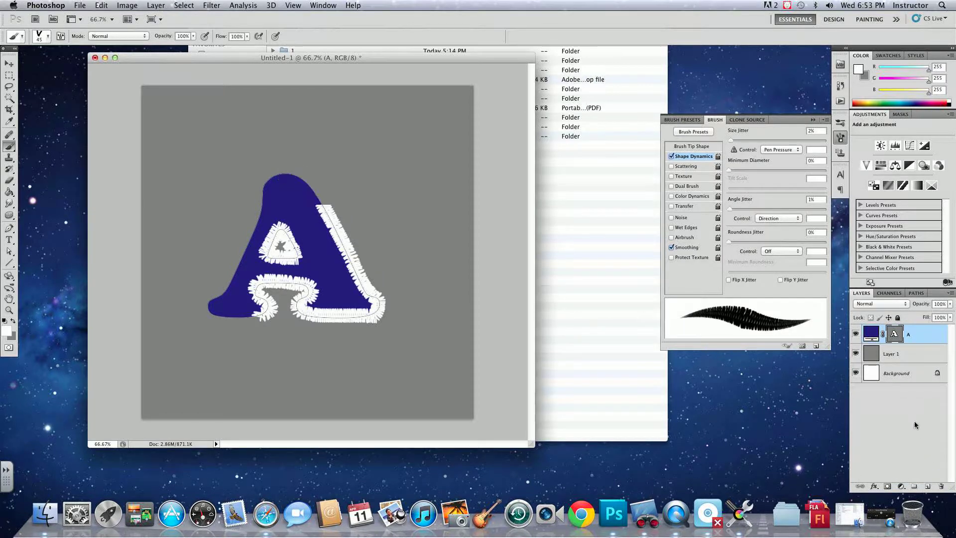
Add a new empty layer above the A shape and reduce the Stitch brush to 20 px.
{"action": "left_click", "coordinate": [927, 486]}
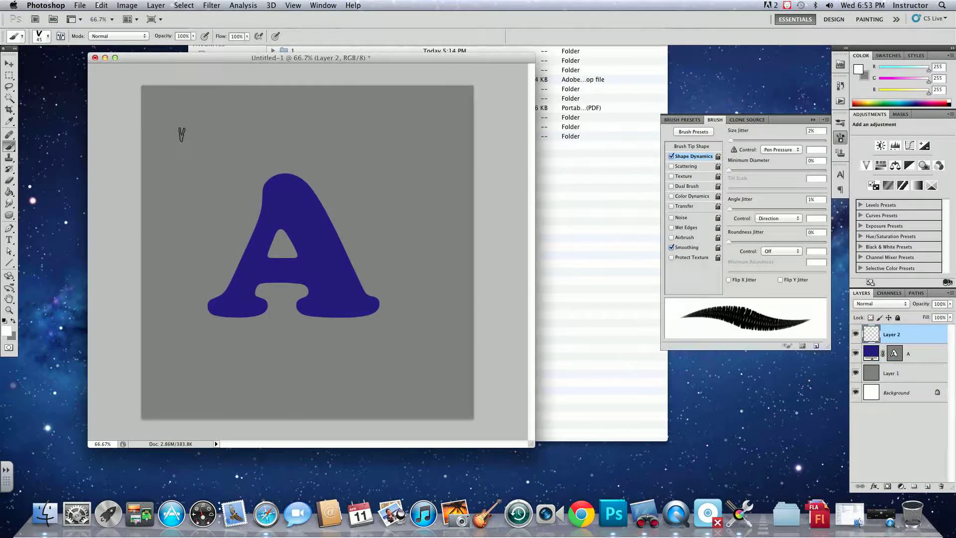
{"action": "key", "text": "bracketleft"}
{"action": "key", "text": "bracketleft"}
{"action": "key", "text": "bracketleft"}
{"action": "key", "text": "bracketleft"}
{"action": "key", "text": "bracketleft"}
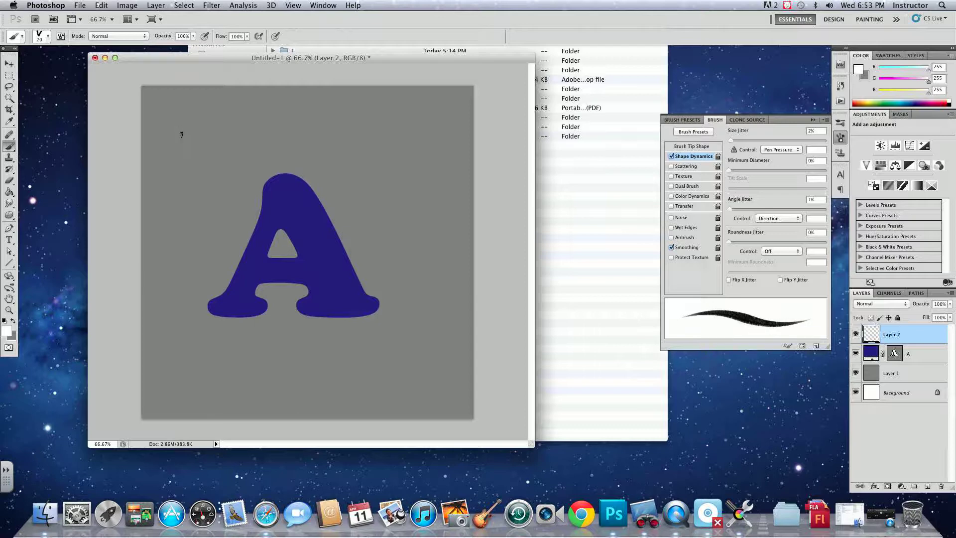
Select the A shape's vector mask and check which path commands are available for it.
{"action": "left_click", "coordinate": [915, 293]}
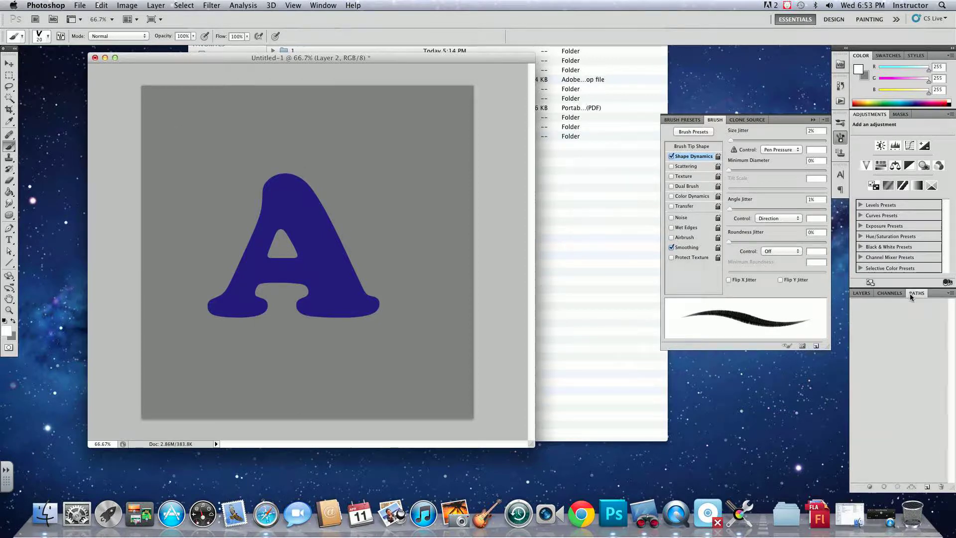
{"action": "left_click", "coordinate": [863, 294]}
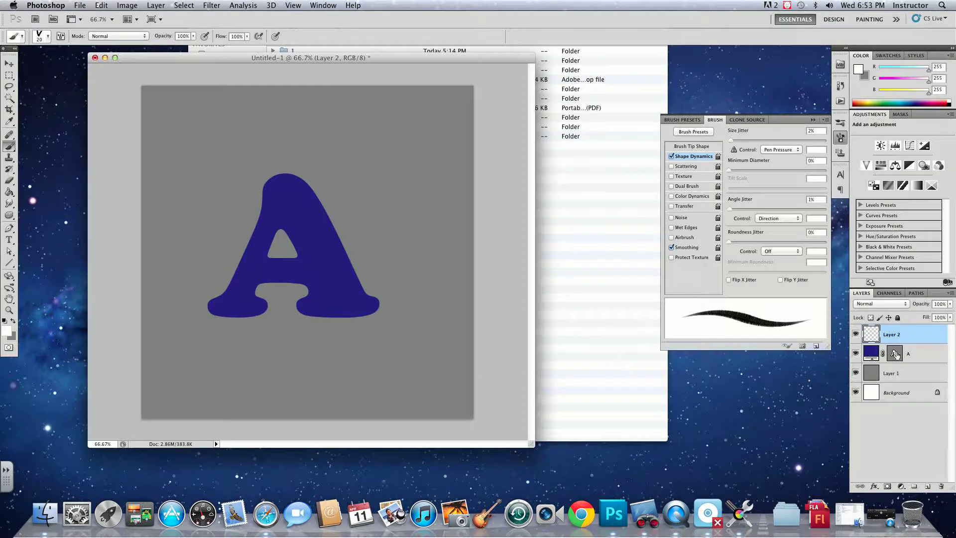
{"action": "left_click", "coordinate": [895, 354]}
{"action": "left_click", "coordinate": [916, 293]}
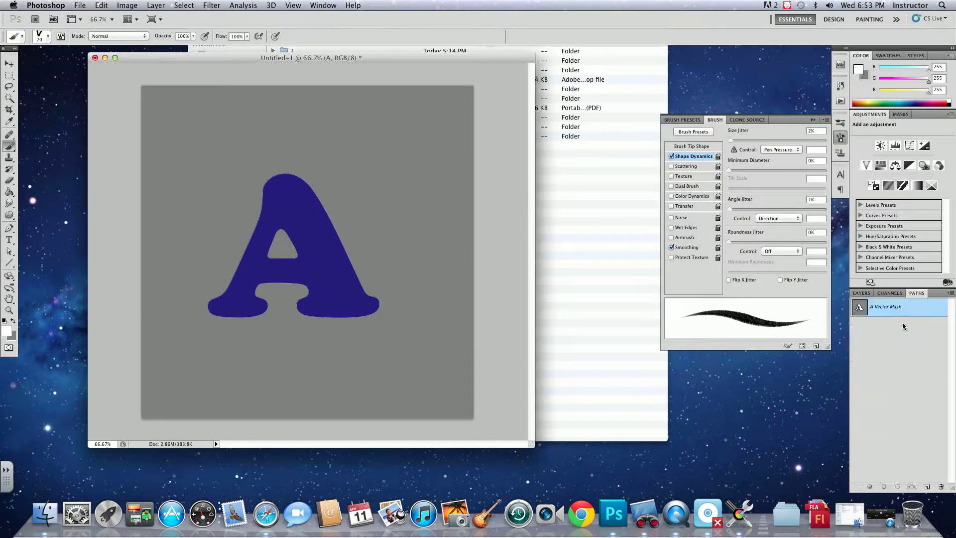
{"action": "left_click", "coordinate": [951, 293]}
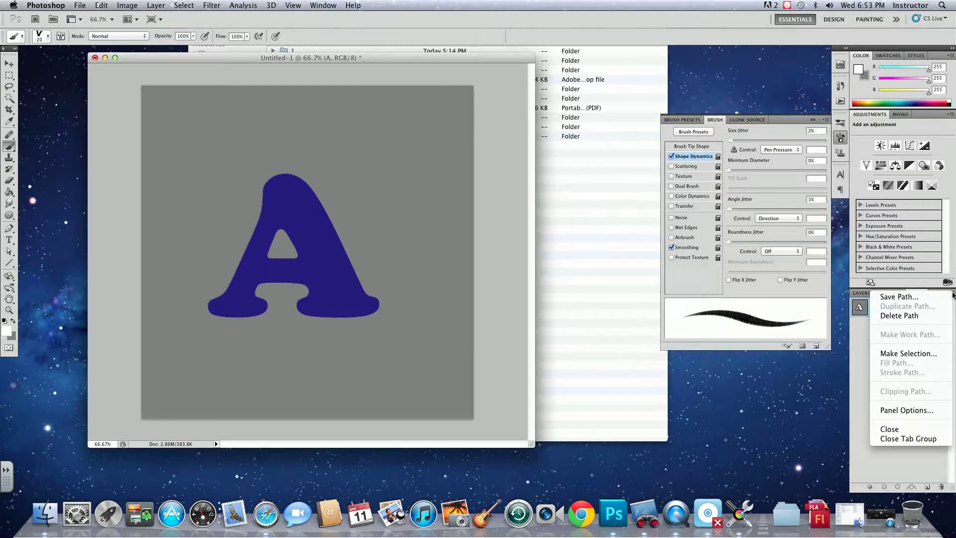
{"action": "left_click", "coordinate": [860, 337]}
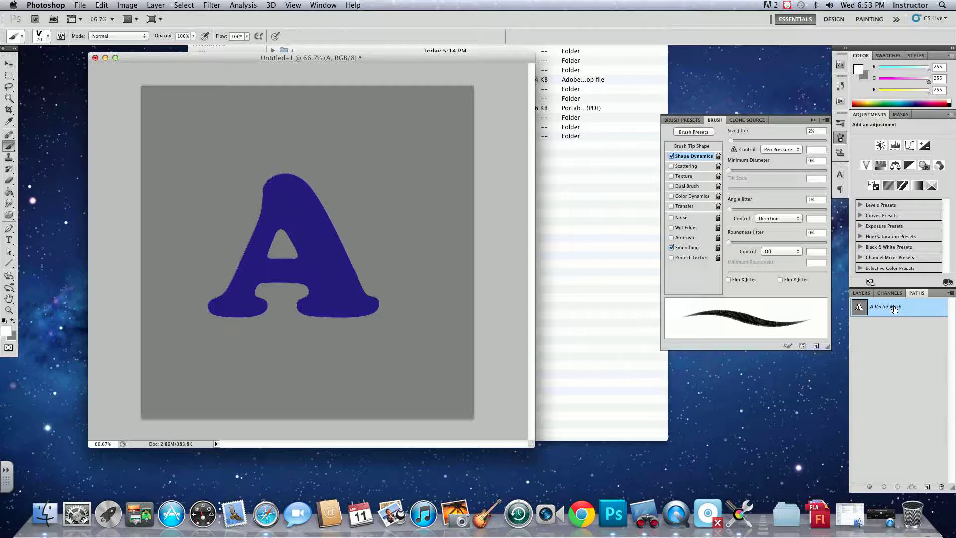
Try duplicating the A vector mask as a separate path, check its stroke options, and delete the copy.
{"action": "left_click", "coordinate": [927, 486]}
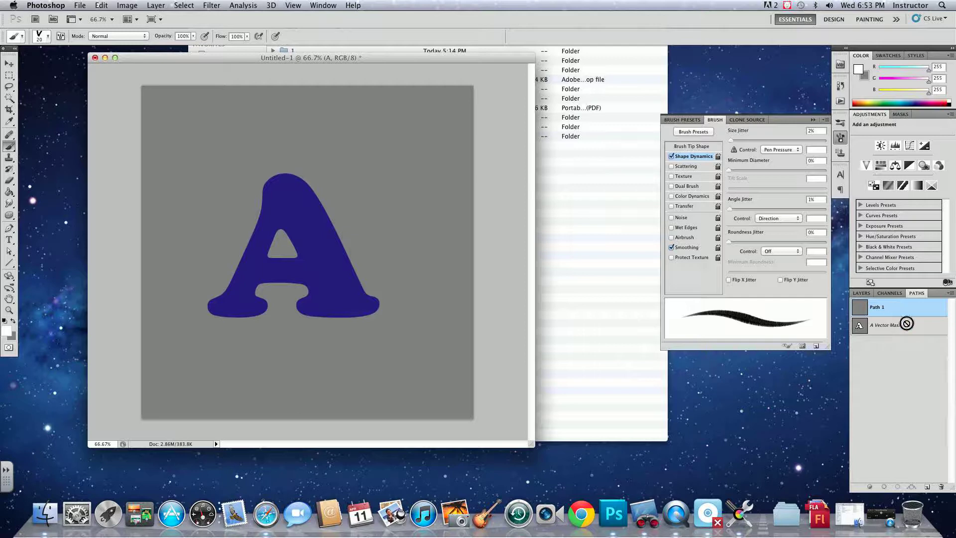
{"action": "left_click_drag", "start_coordinate": [905, 314], "coordinate": [929, 488]}
{"action": "left_click", "coordinate": [949, 294]}
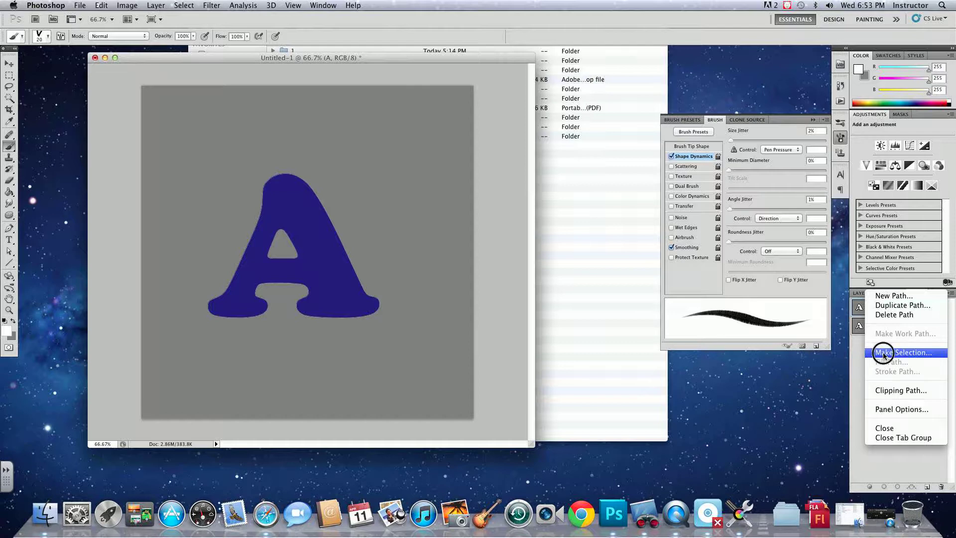
{"action": "left_click", "coordinate": [891, 391]}
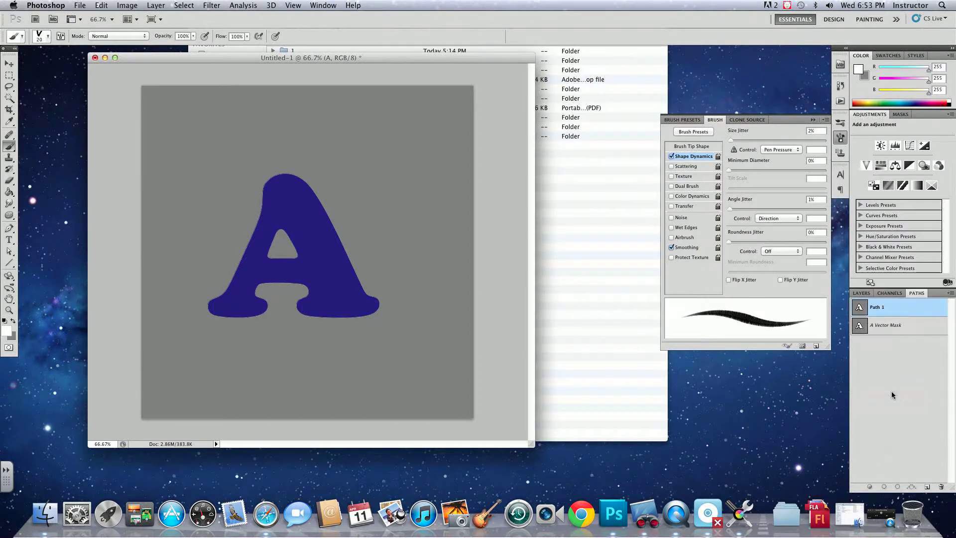
{"action": "left_click", "coordinate": [545, 233]}
{"action": "left_click", "coordinate": [950, 293]}
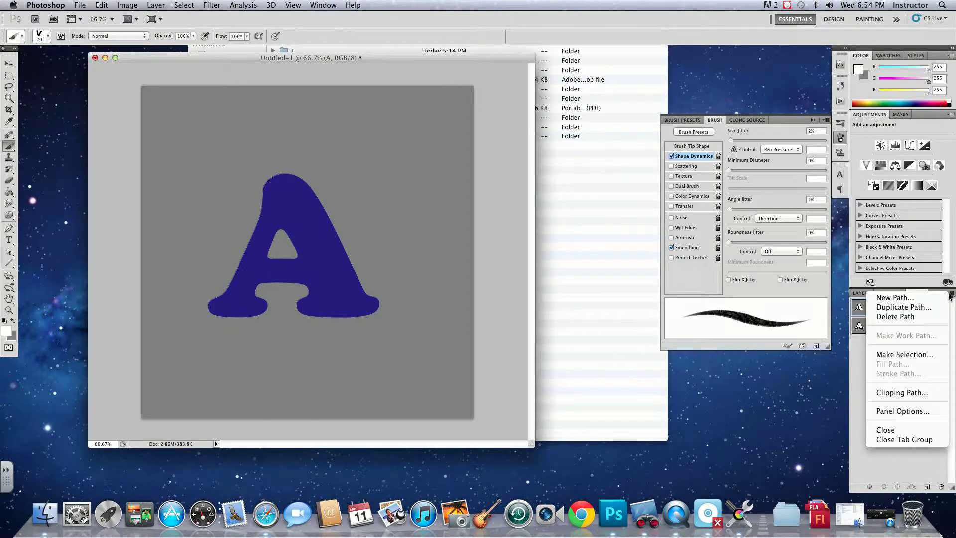
{"action": "left_click", "coordinate": [876, 307]}
{"action": "left_click_drag", "start_coordinate": [876, 307], "coordinate": [941, 486]}
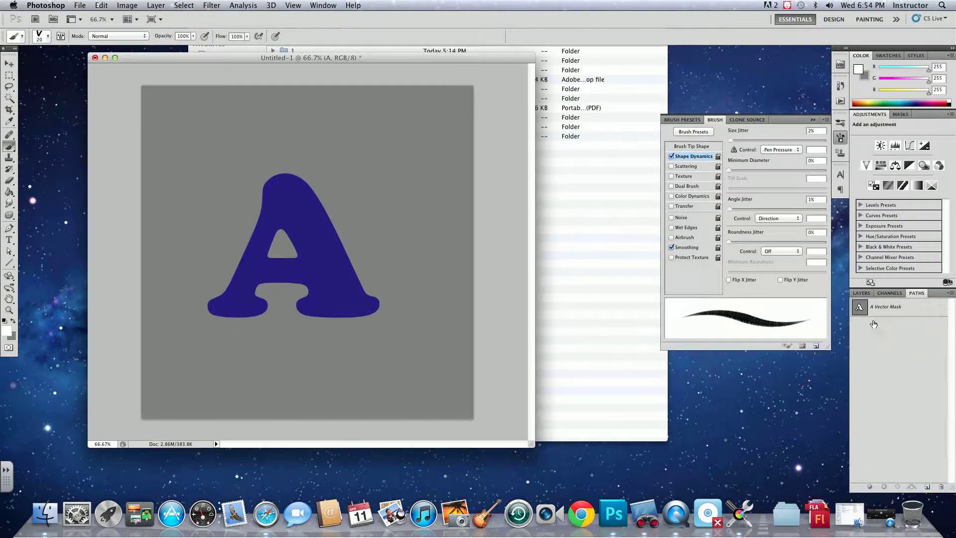
Examine the commands offered for the A layer, its vector mask thumbnail and its vector mask path.
{"action": "left_click", "coordinate": [864, 295]}
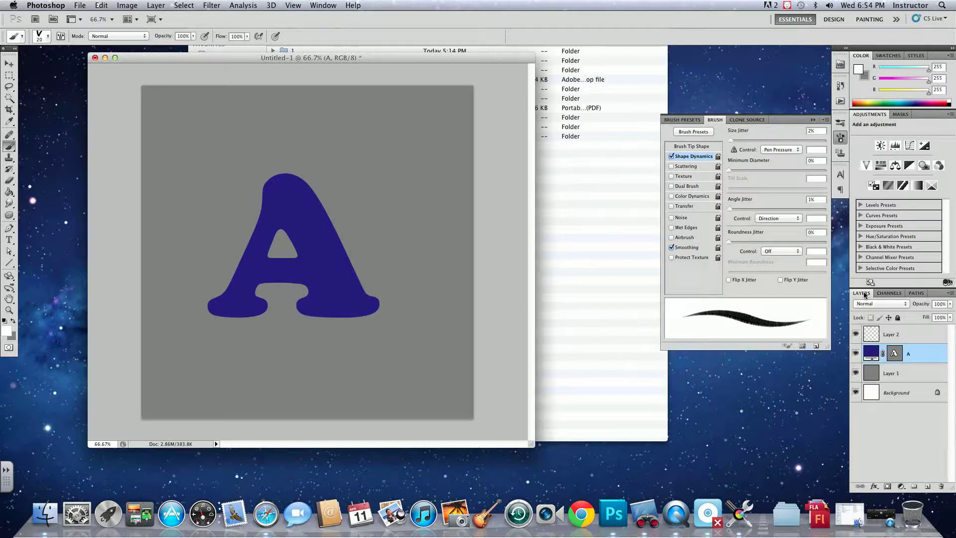
{"action": "right_click", "coordinate": [921, 355]}
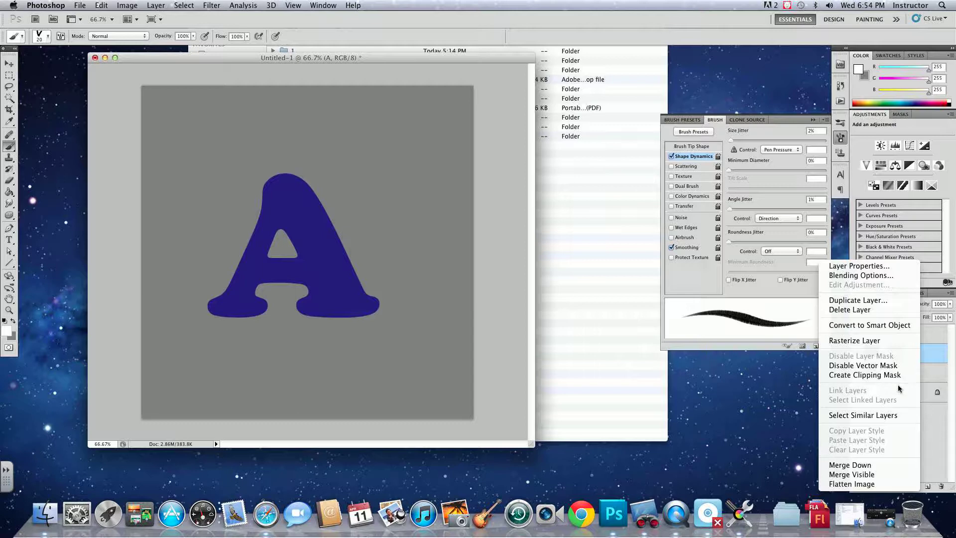
{"action": "left_click", "coordinate": [939, 359]}
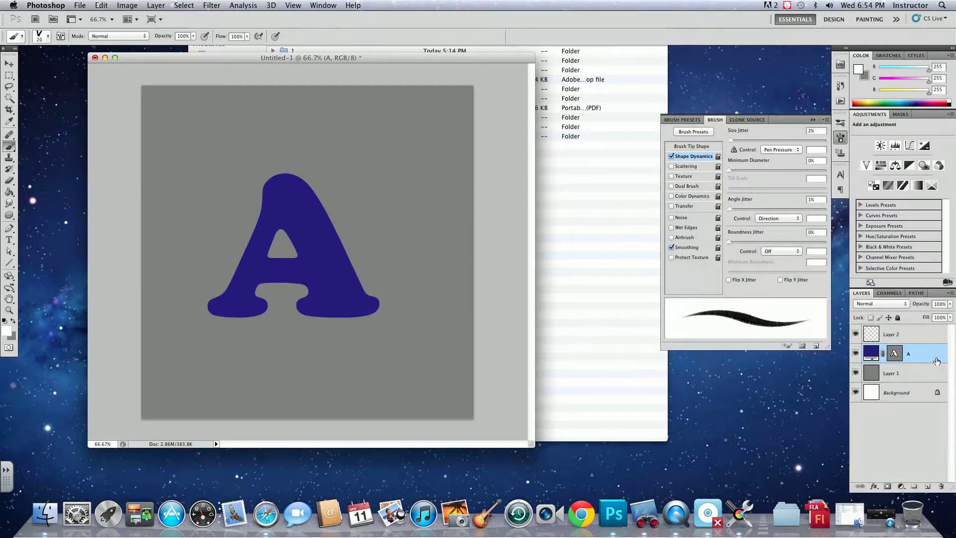
{"action": "right_click", "coordinate": [895, 354]}
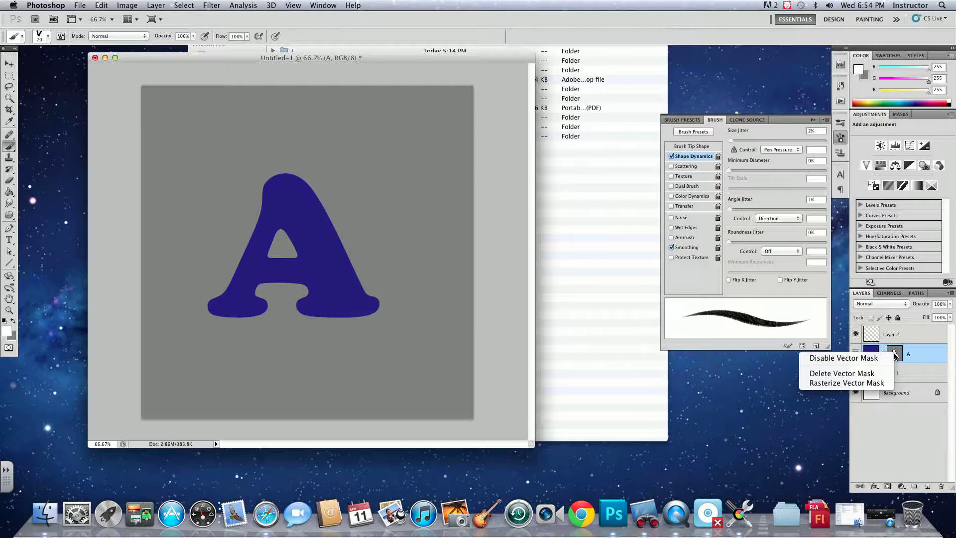
{"action": "left_click", "coordinate": [926, 356]}
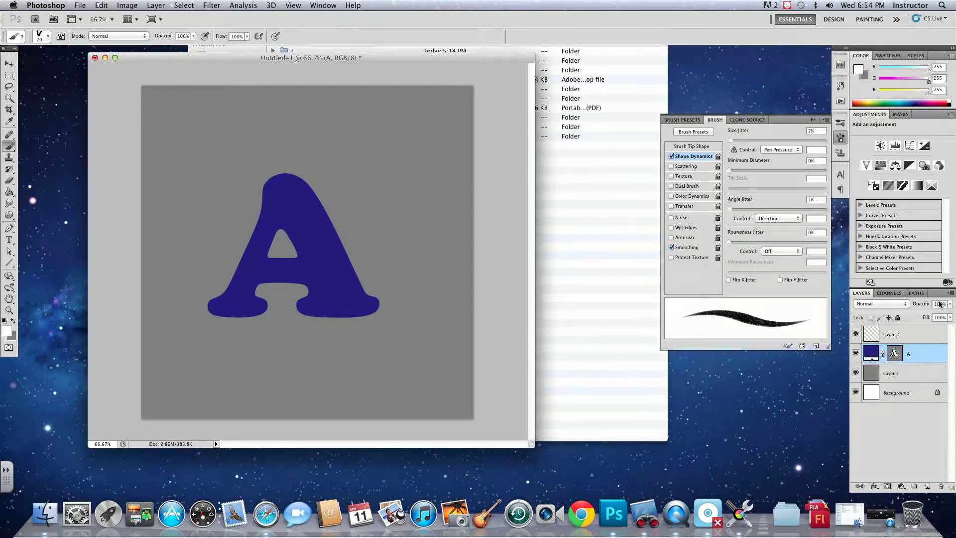
{"action": "left_click", "coordinate": [921, 297]}
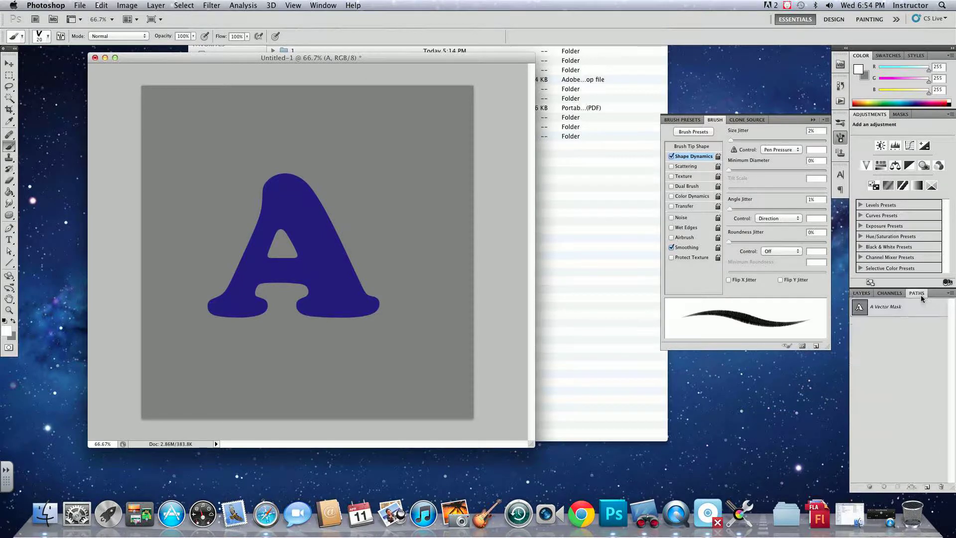
{"action": "right_click", "coordinate": [883, 309]}
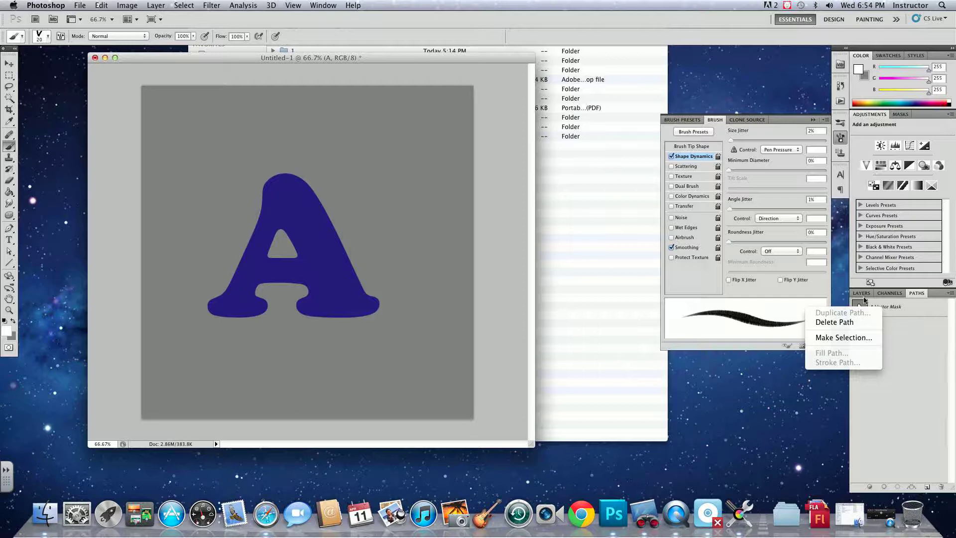
Load the A shape's vector mask as a selection.
{"action": "left_click", "coordinate": [863, 301]}
{"action": "left_click", "coordinate": [862, 293]}
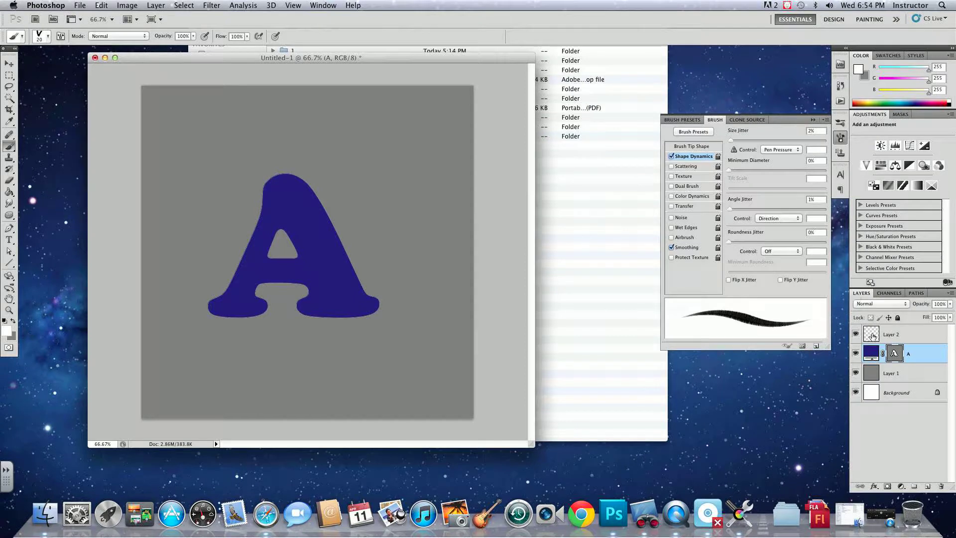
{"action": "left_click", "coordinate": [895, 353], "text": "super"}
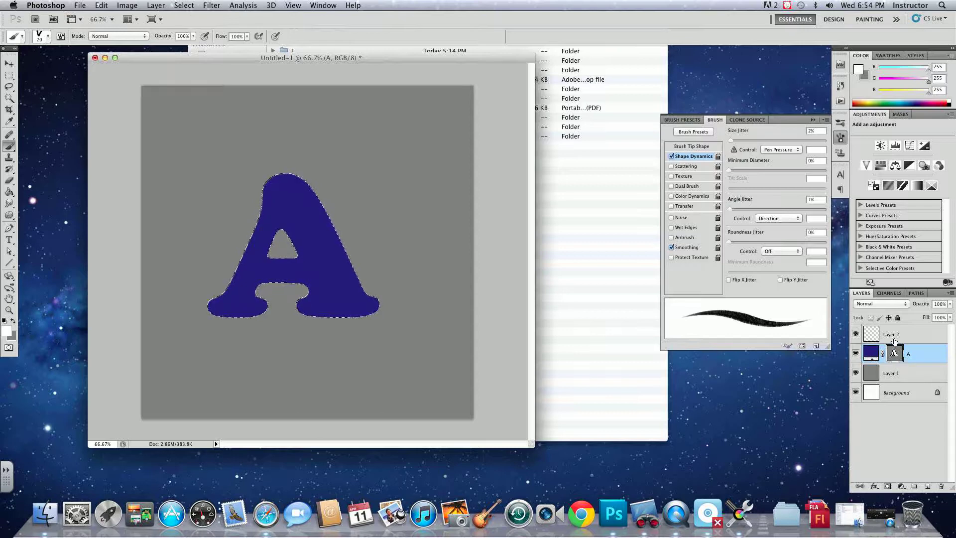
Add a new layer above the A shape and check the Stroke settings for the selection without applying them.
{"action": "left_click", "coordinate": [927, 486]}
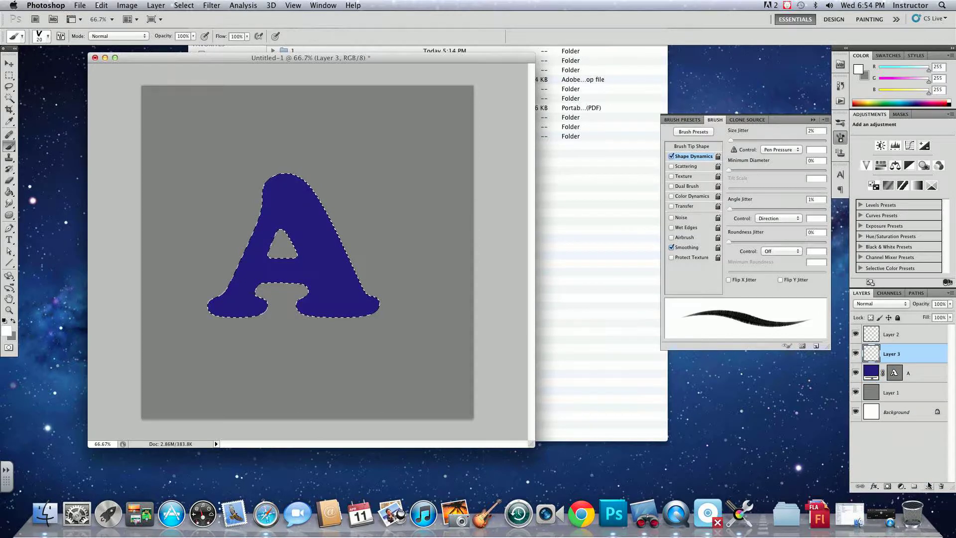
{"action": "left_click", "coordinate": [131, 5]}
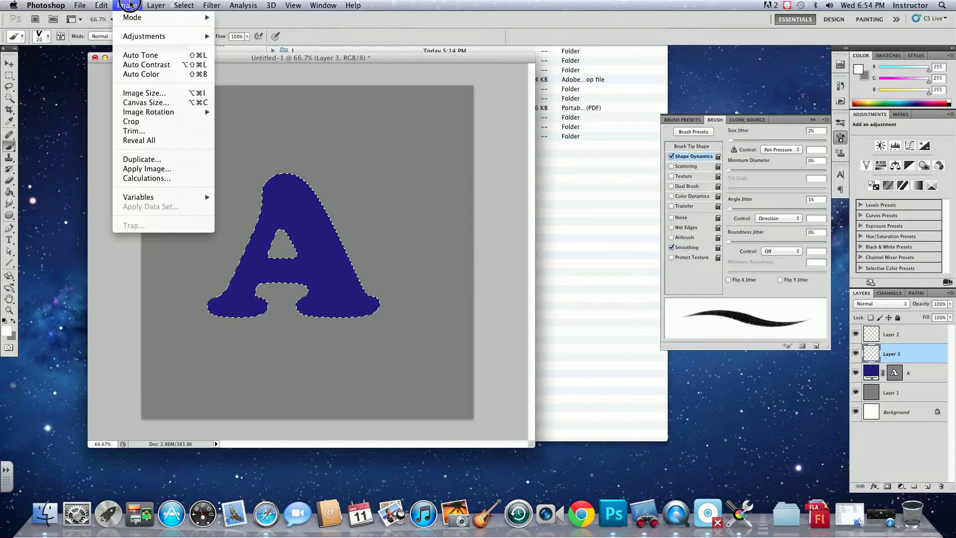
{"action": "mouse_move", "coordinate": [102, 5]}
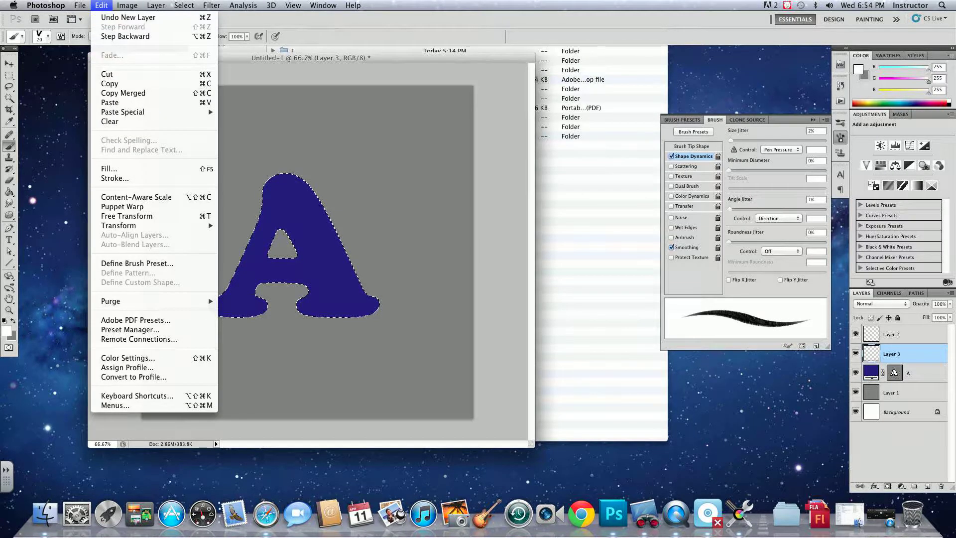
{"action": "left_click", "coordinate": [124, 177]}
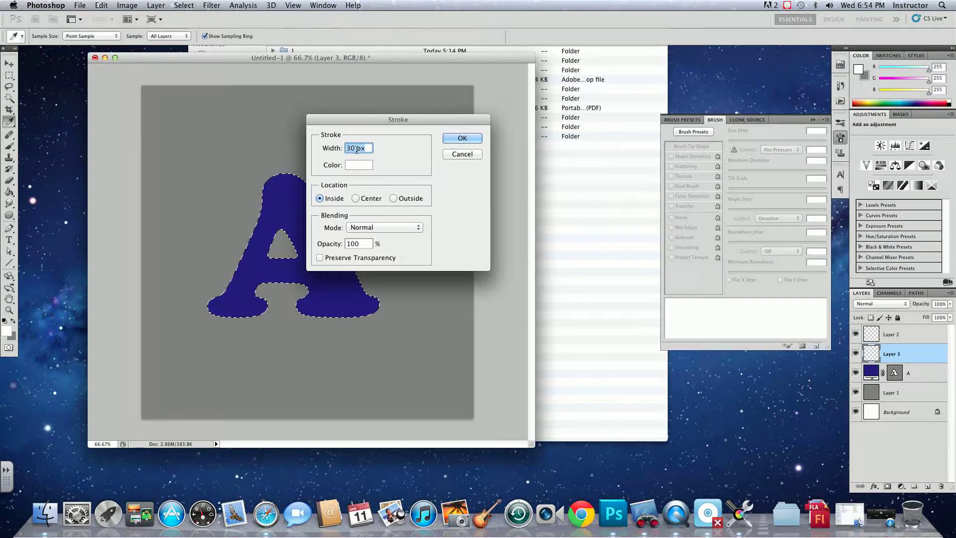
{"action": "left_click", "coordinate": [464, 155]}
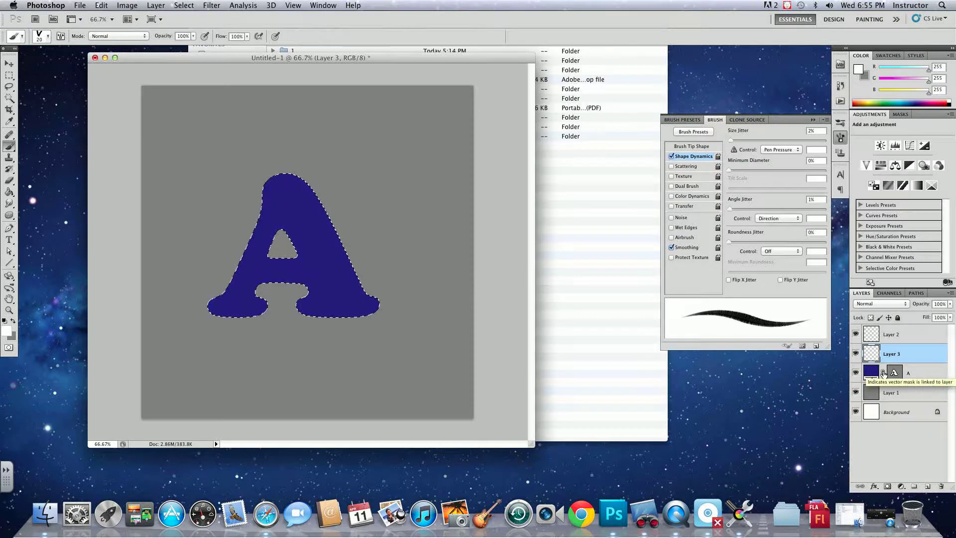
Check the commands offered for the A shape layer, hide that layer and clear the selection.
{"action": "left_click", "coordinate": [893, 372]}
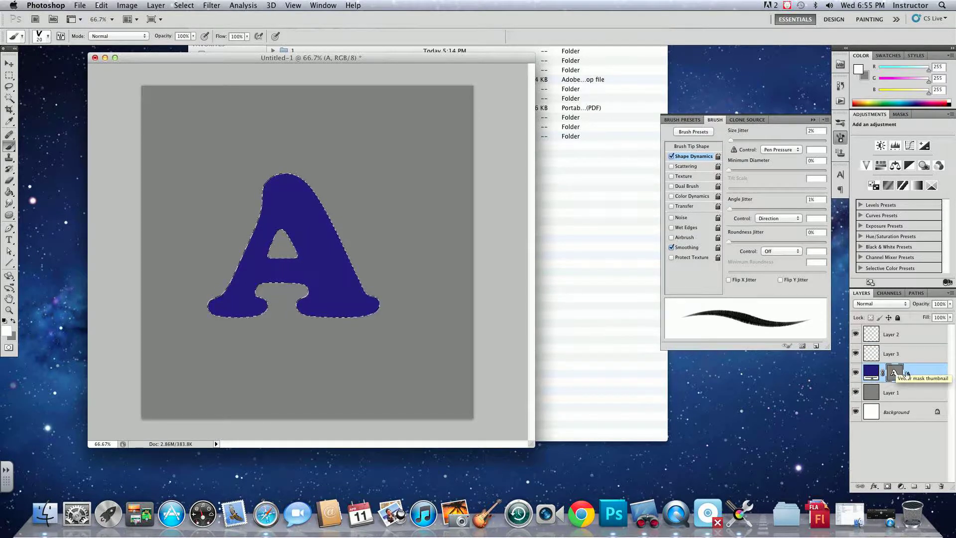
{"action": "right_click", "coordinate": [911, 375]}
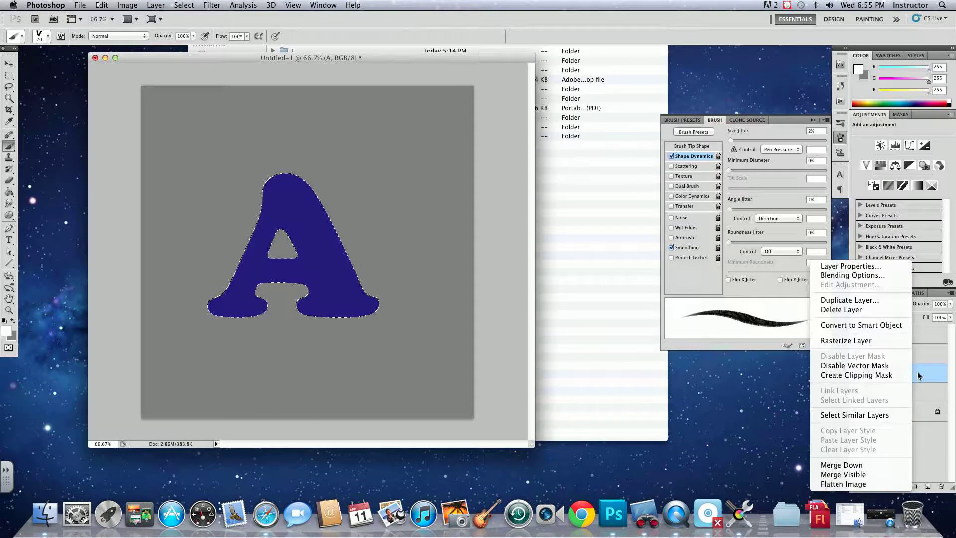
{"action": "left_click", "coordinate": [918, 376]}
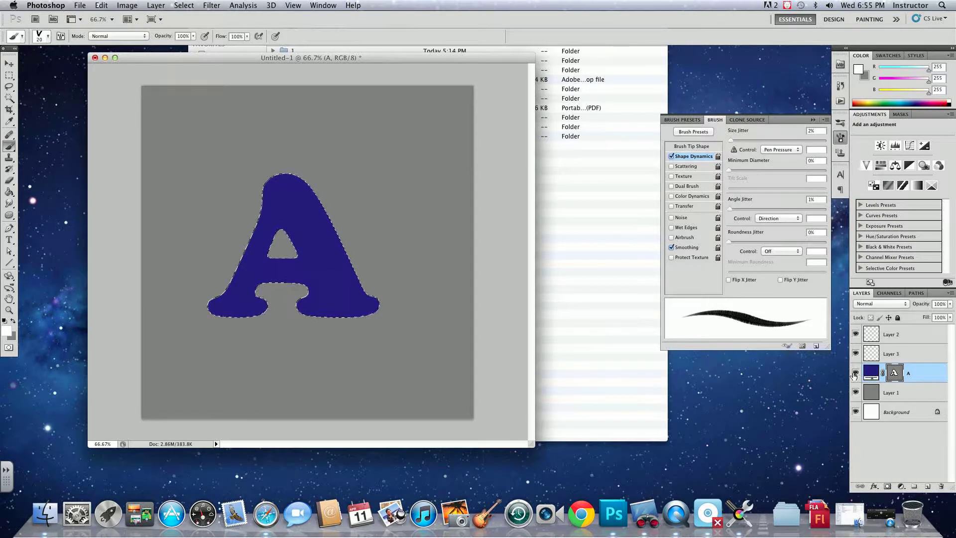
{"action": "left_click", "coordinate": [854, 374]}
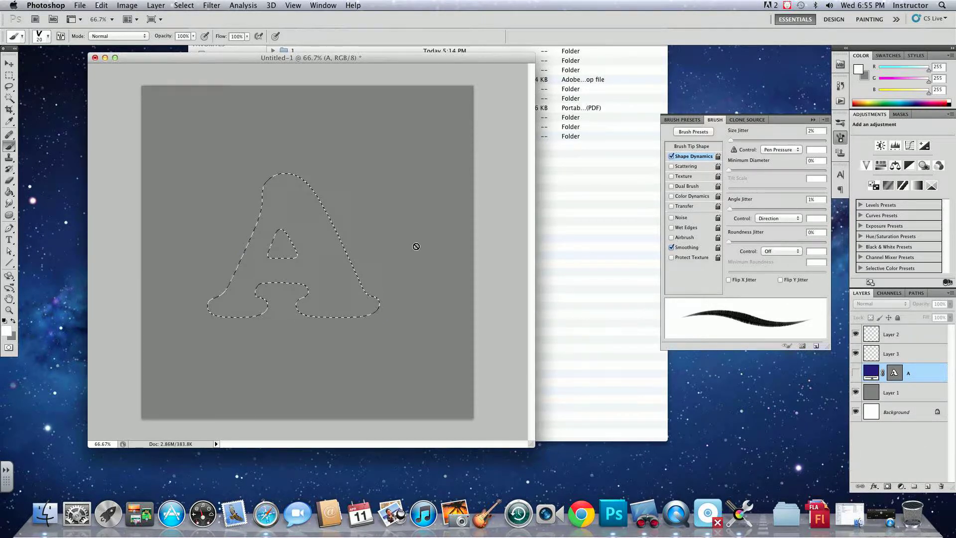
{"action": "key", "text": "super+d"}
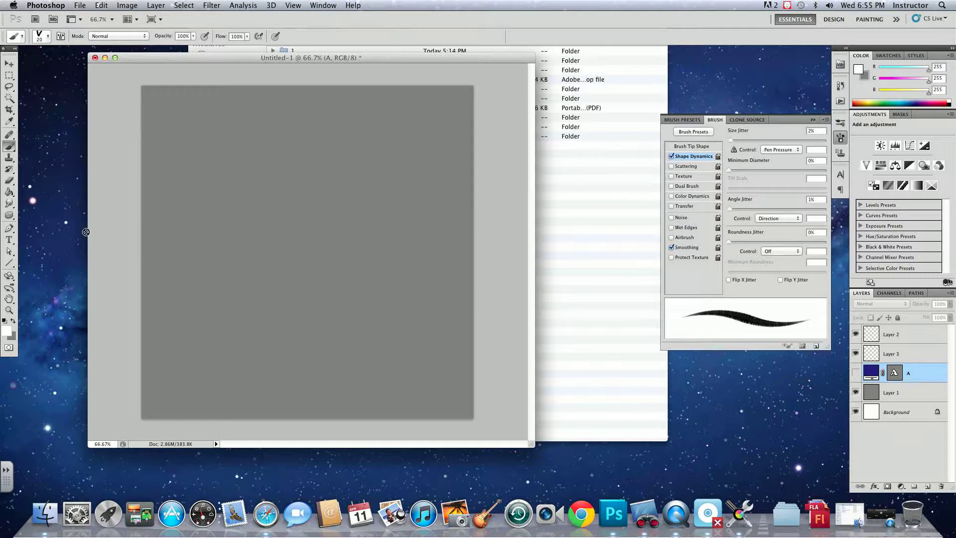
Add a letter A as Cooper Black text on the canvas.
{"action": "left_click", "coordinate": [12, 240]}
{"action": "left_click", "coordinate": [231, 231]}
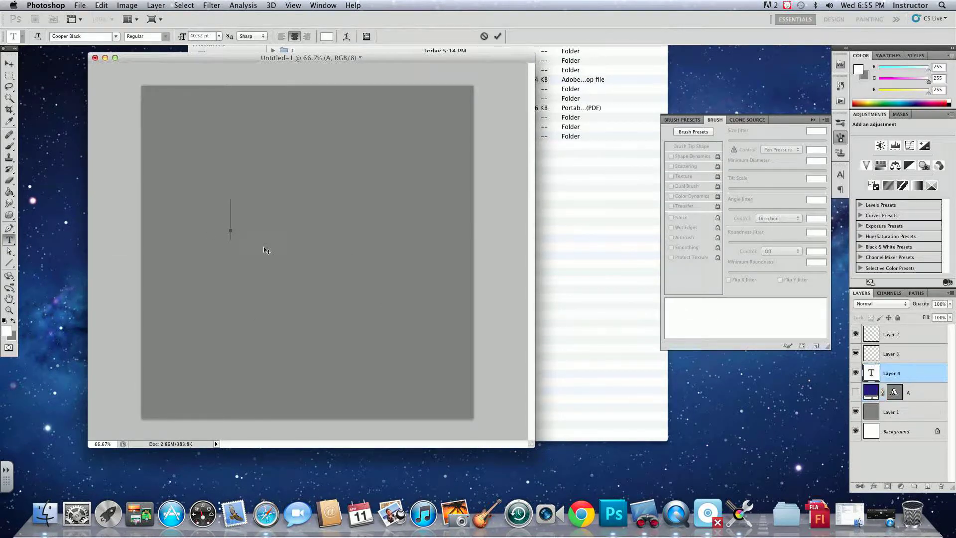
{"action": "type", "text": "A"}
Scale the new text letter A up proportionally to about 589% and place it around the middle of the canvas.
{"action": "left_click", "coordinate": [9, 63]}
{"action": "key", "text": "super+t"}
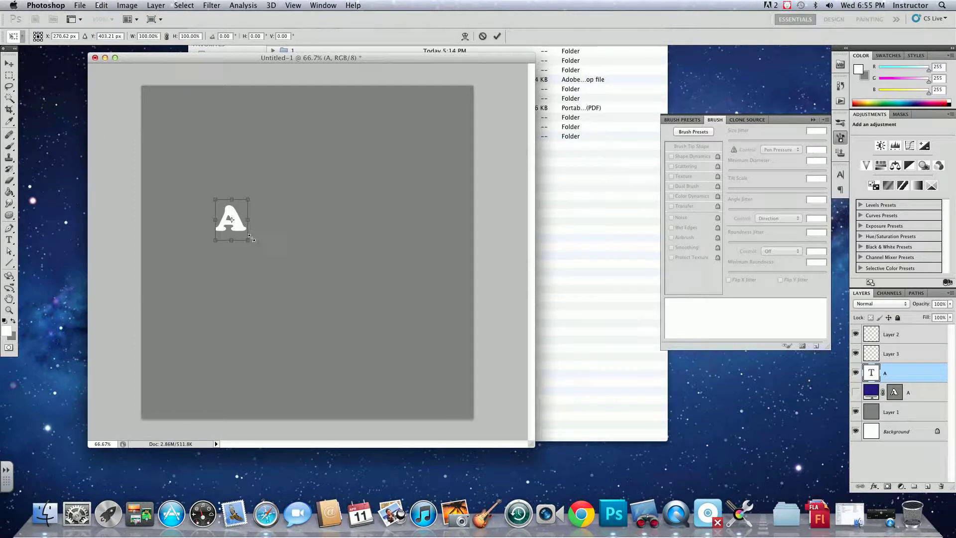
{"action": "left_click_drag", "start_coordinate": [248, 240], "coordinate": [356, 376]}
{"action": "left_click_drag", "start_coordinate": [314, 308], "coordinate": [322, 277]}
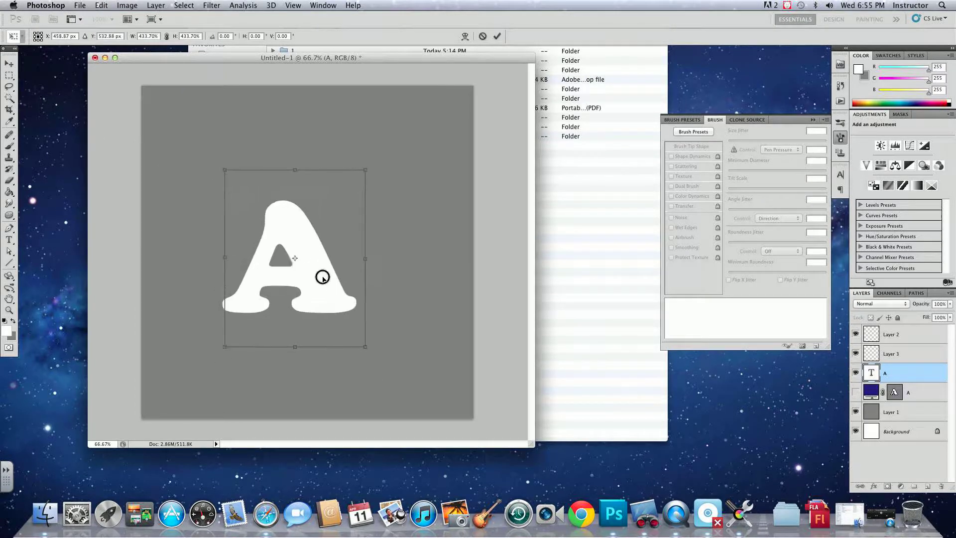
{"action": "left_click_drag", "start_coordinate": [365, 168], "coordinate": [392, 139]}
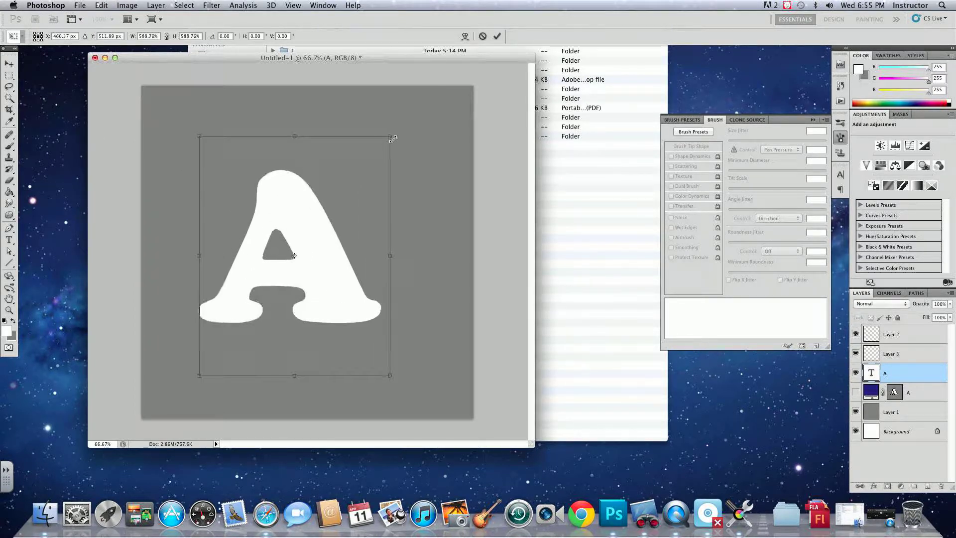
{"action": "key", "text": "Return"}
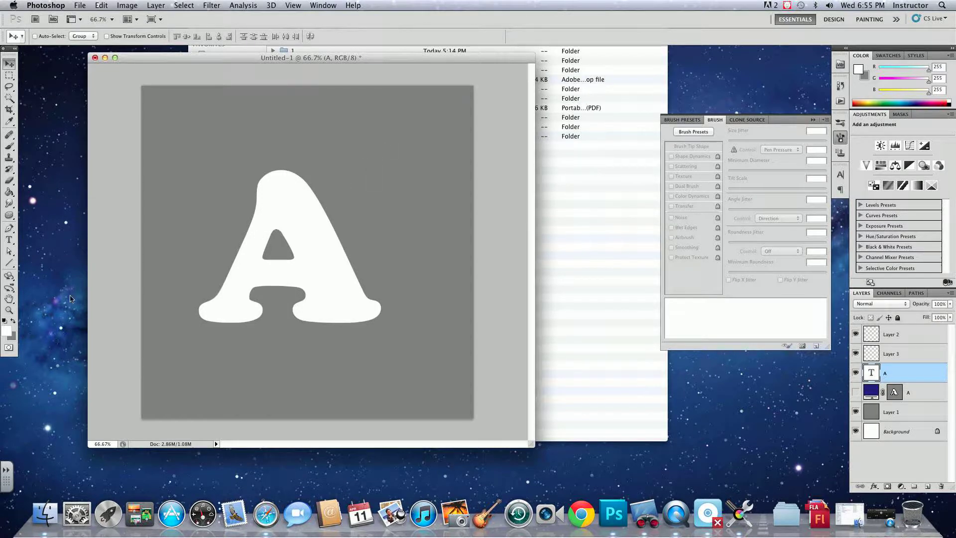
Change the text colour of the letter A to dark blue #232753.
{"action": "left_click", "coordinate": [9, 331]}
{"action": "left_click", "coordinate": [860, 194]}
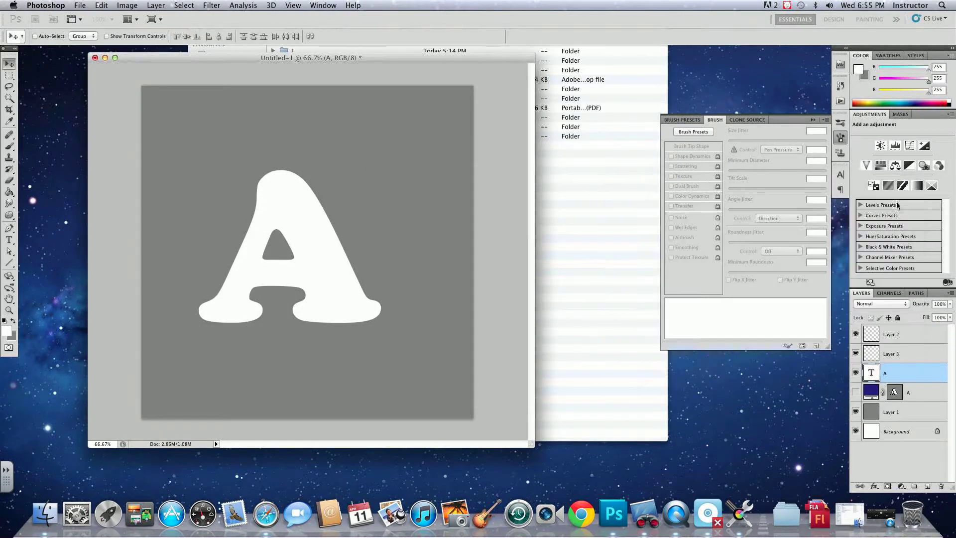
{"action": "double_click", "coordinate": [870, 373]}
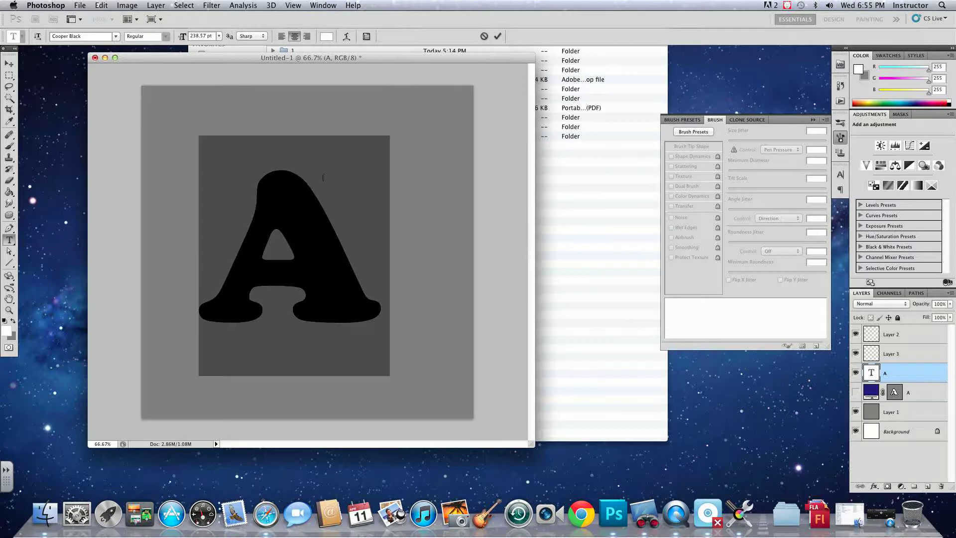
{"action": "left_click", "coordinate": [325, 37]}
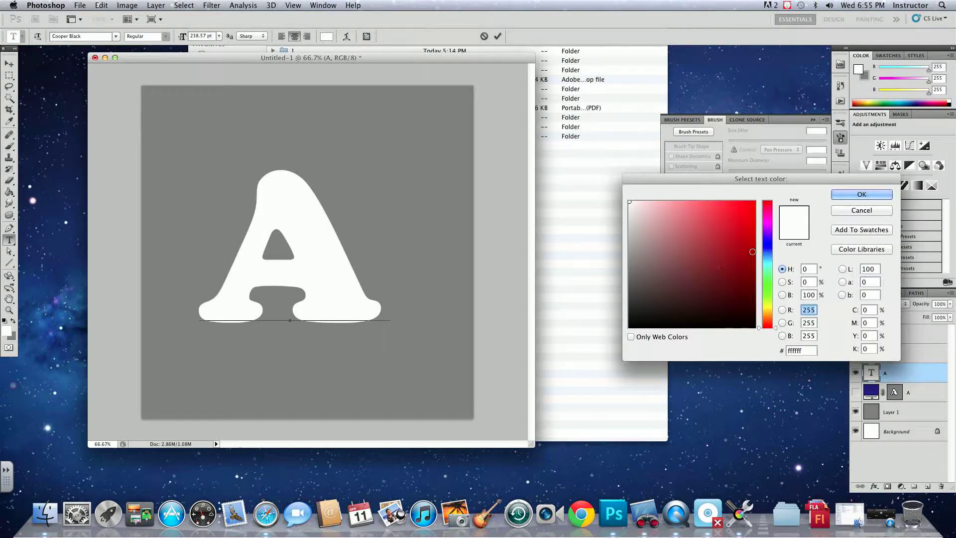
{"action": "left_click", "coordinate": [767, 242]}
{"action": "left_click", "coordinate": [719, 277]}
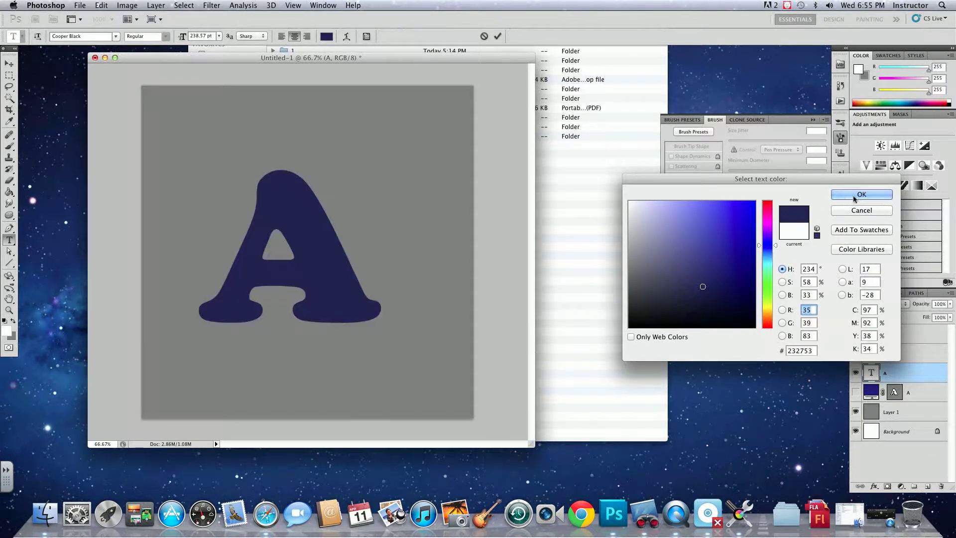
{"action": "left_click", "coordinate": [856, 195]}
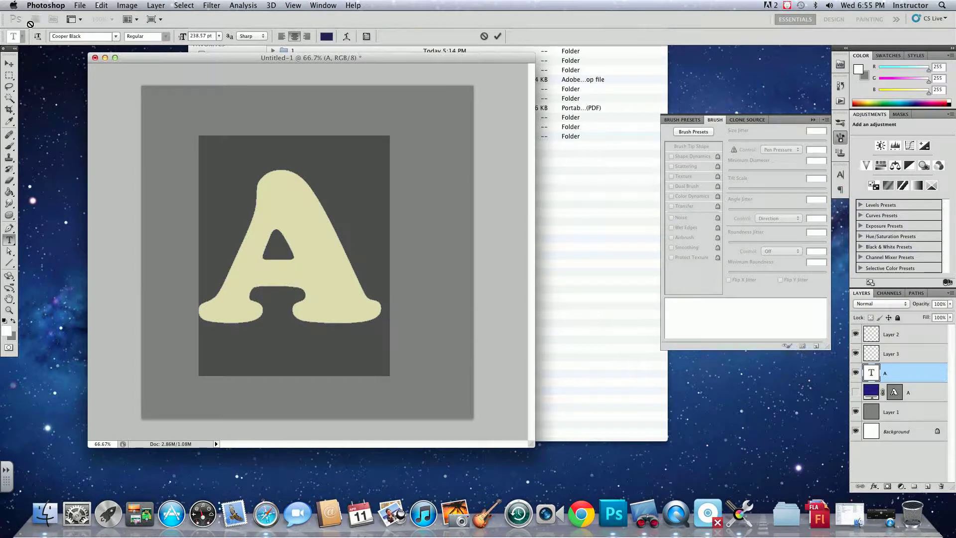
{"action": "left_click", "coordinate": [9, 63]}
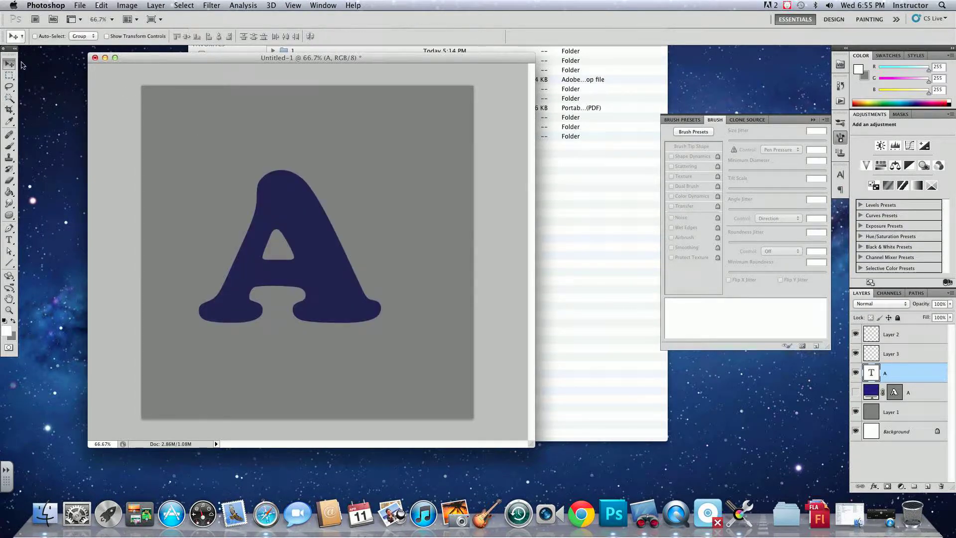
Create a work path from the A text layer and display it in the list of paths.
{"action": "right_click", "coordinate": [892, 368]}
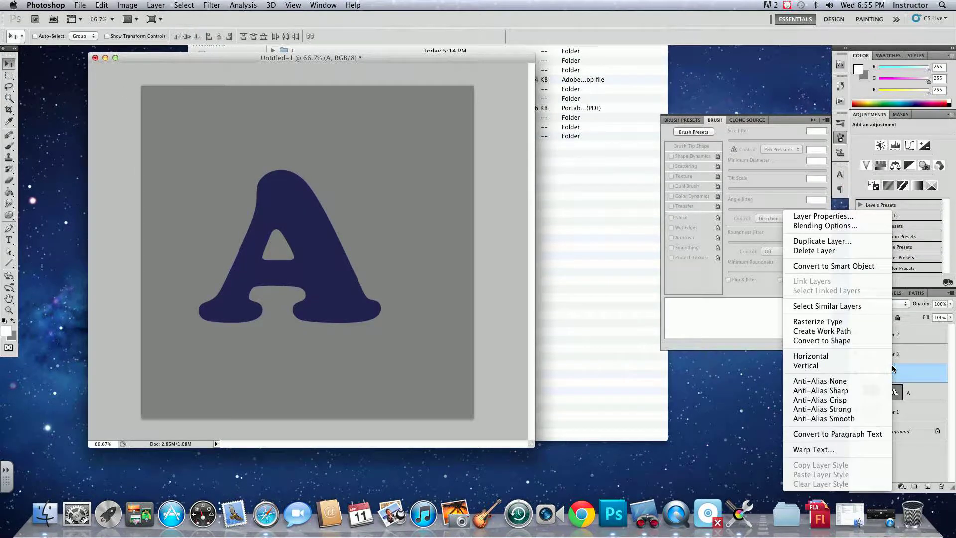
{"action": "left_click", "coordinate": [868, 335]}
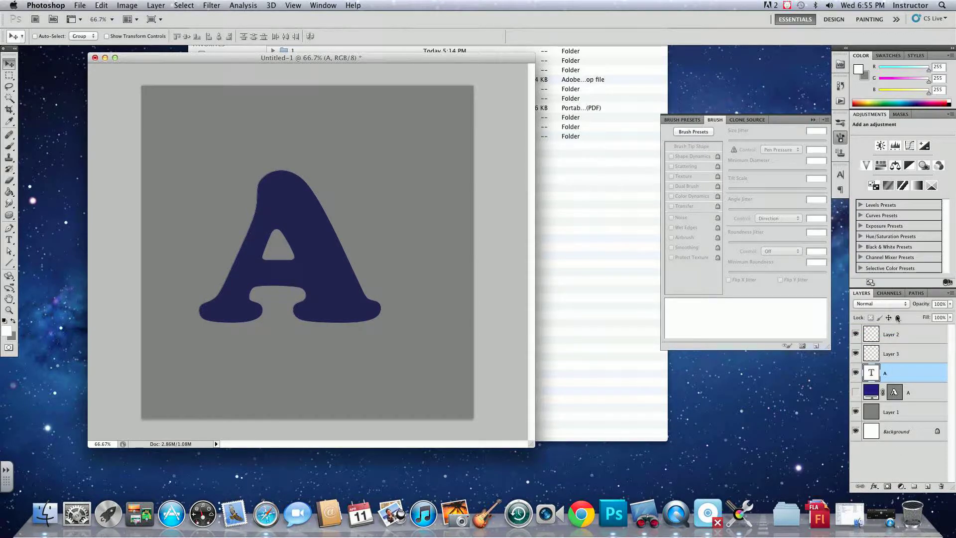
{"action": "left_click", "coordinate": [914, 294]}
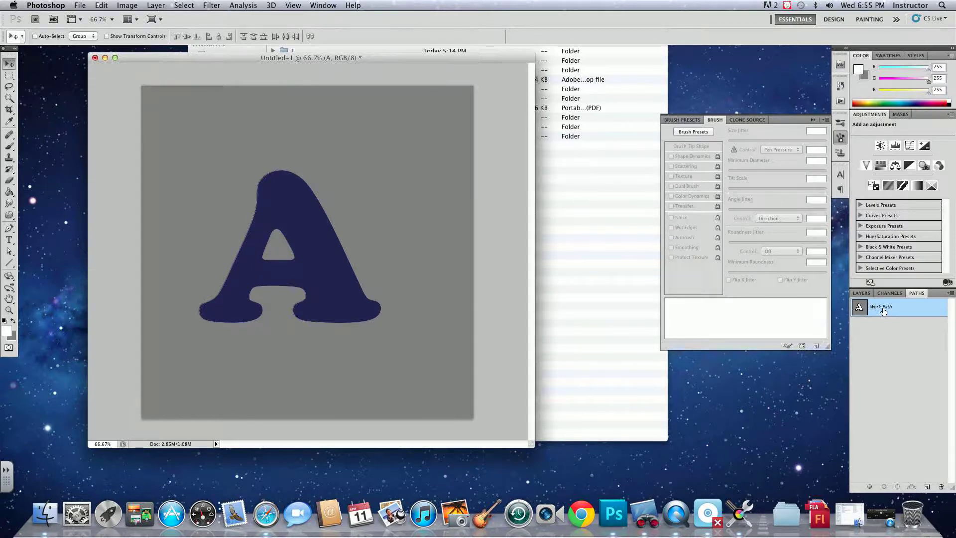
Examine which commands, including Stroke Path, are available for the work path of the letter A.
{"action": "right_click", "coordinate": [920, 311]}
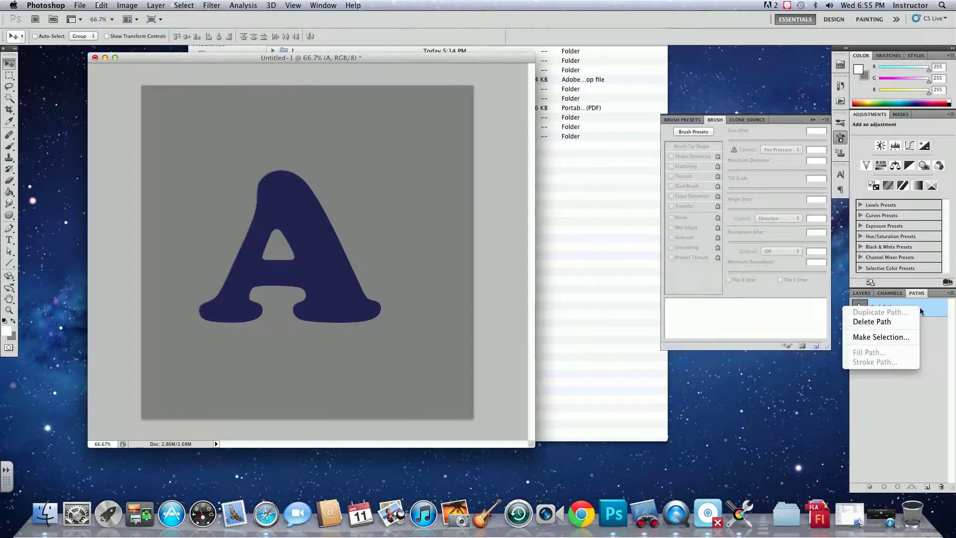
{"action": "left_click", "coordinate": [947, 311]}
{"action": "right_click", "coordinate": [945, 307]}
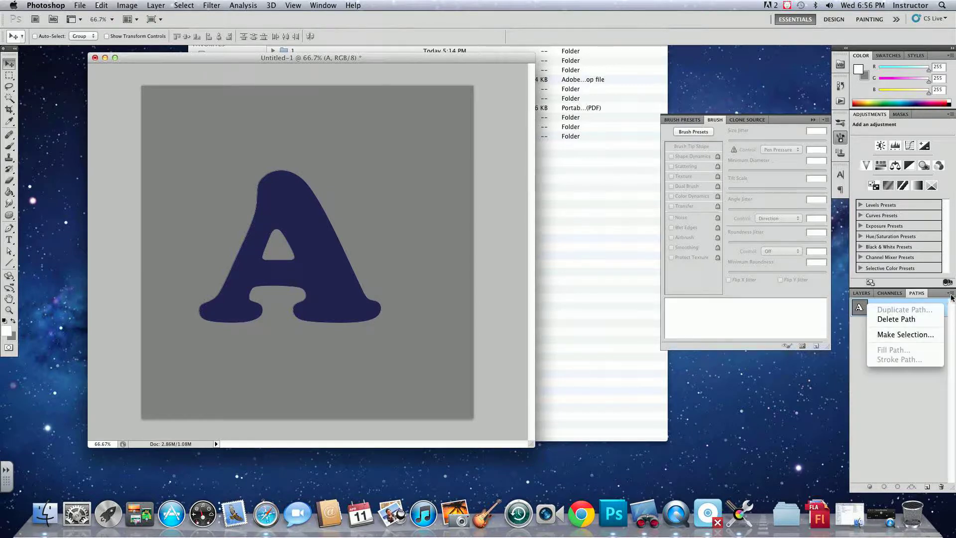
{"action": "left_click", "coordinate": [952, 296]}
{"action": "left_click", "coordinate": [951, 293]}
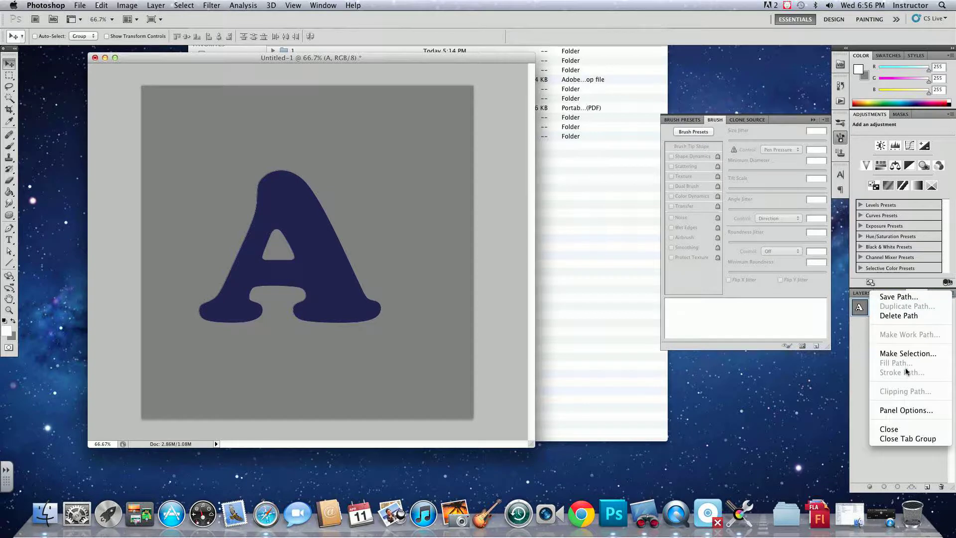
{"action": "left_click", "coordinate": [860, 351]}
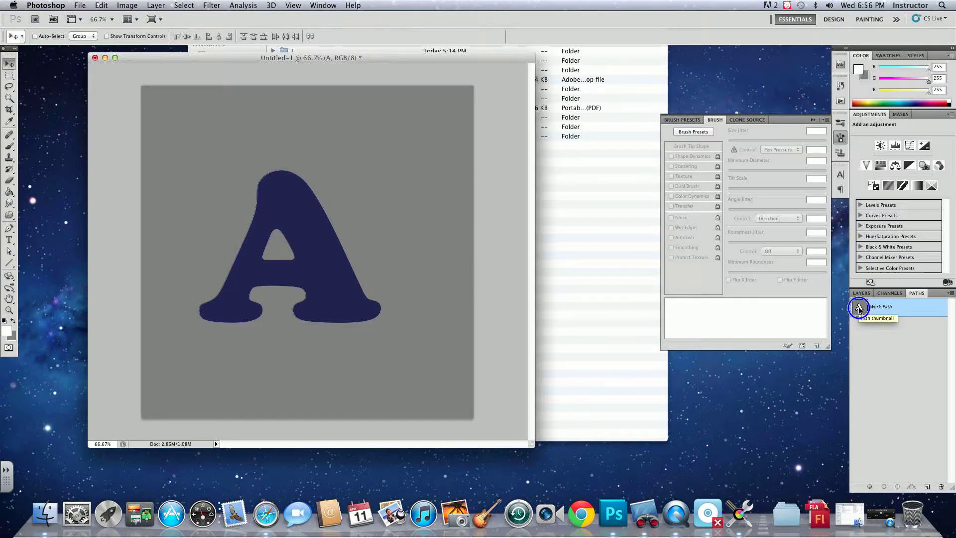
{"action": "double_click", "coordinate": [858, 309]}
{"action": "left_click", "coordinate": [540, 248]}
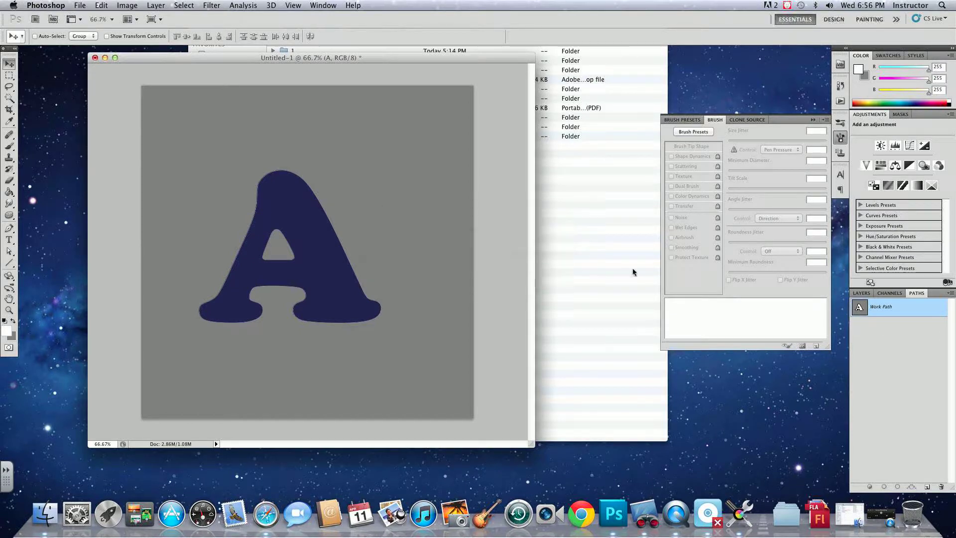
{"action": "right_click", "coordinate": [890, 307]}
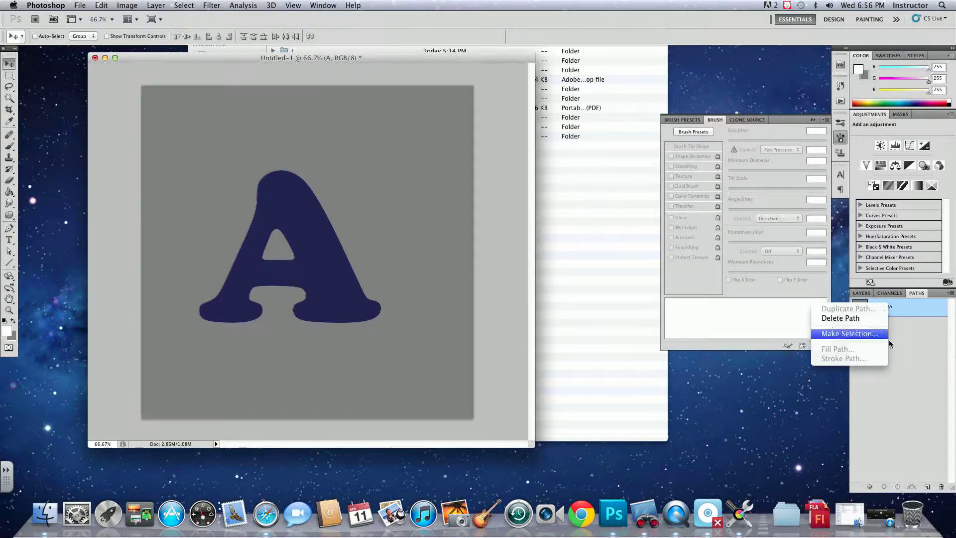
{"action": "left_click", "coordinate": [889, 340]}
Save the work path under the name dfg.
{"action": "double_click", "coordinate": [881, 308]}
{"action": "type", "text": "dfg"}
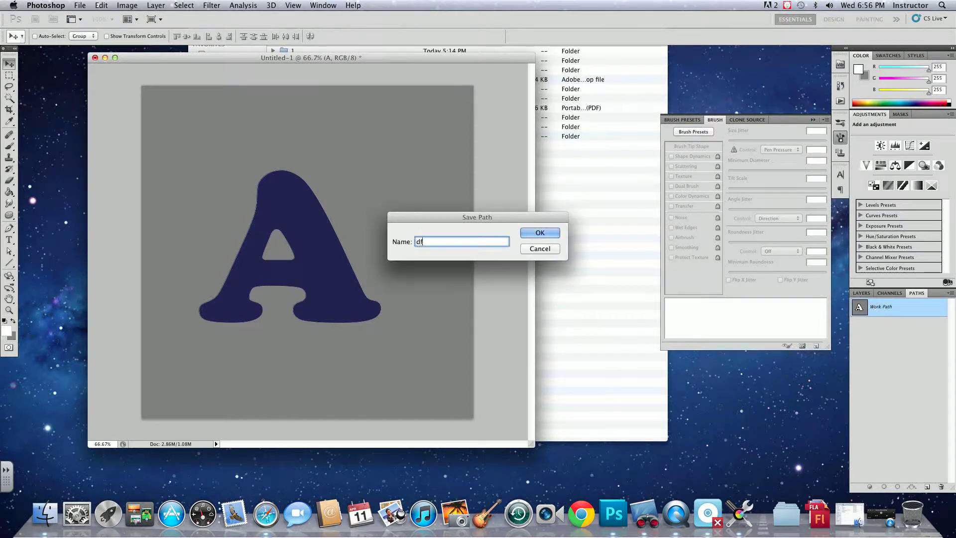
{"action": "left_click", "coordinate": [540, 233]}
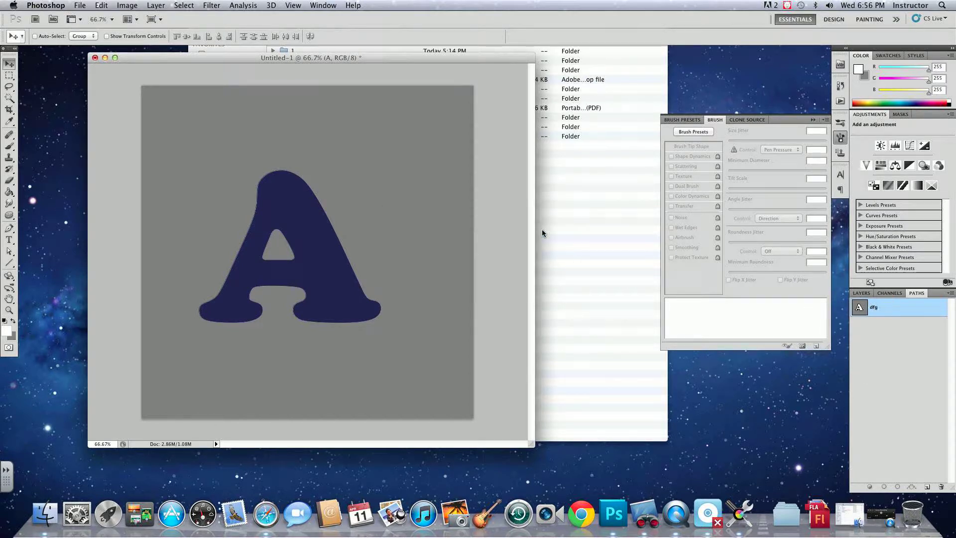
Select the letter's outline with the Direct Selection tool and check which commands are available for the saved path dfg.
{"action": "left_click", "coordinate": [952, 293]}
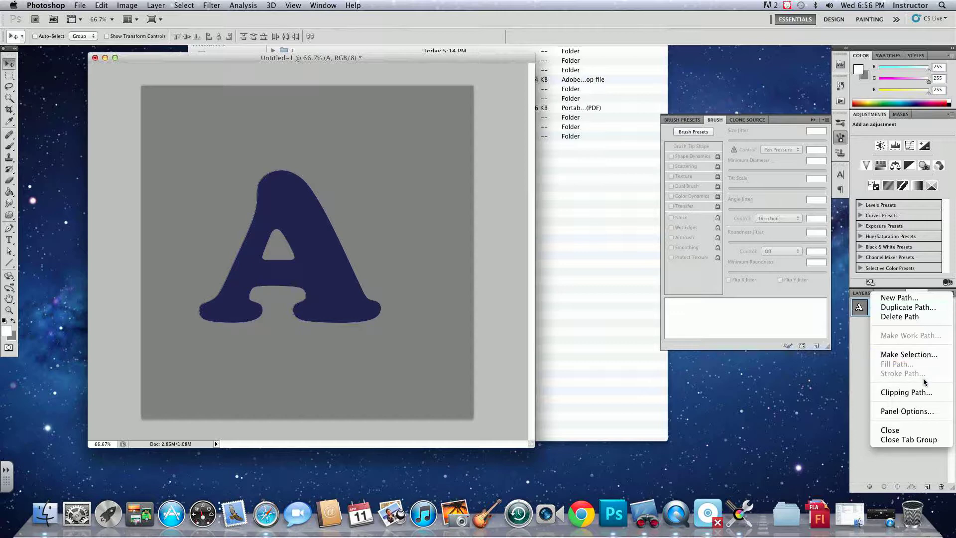
{"action": "left_click", "coordinate": [852, 359]}
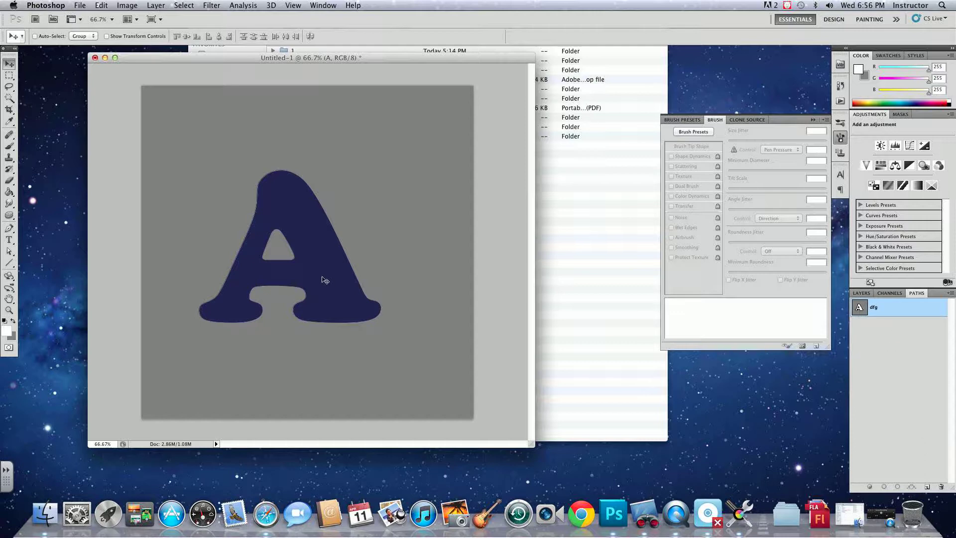
{"action": "left_click", "coordinate": [9, 251]}
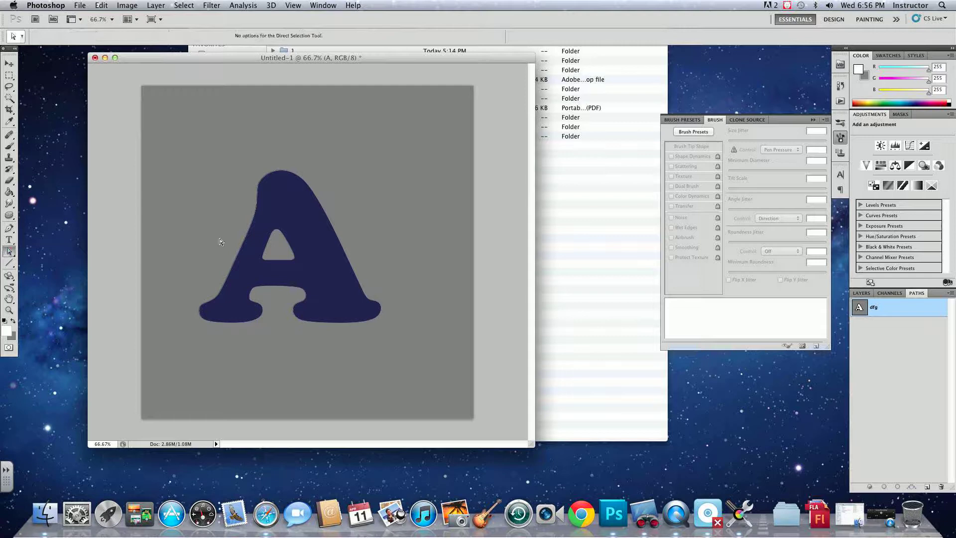
{"action": "left_click", "coordinate": [248, 242]}
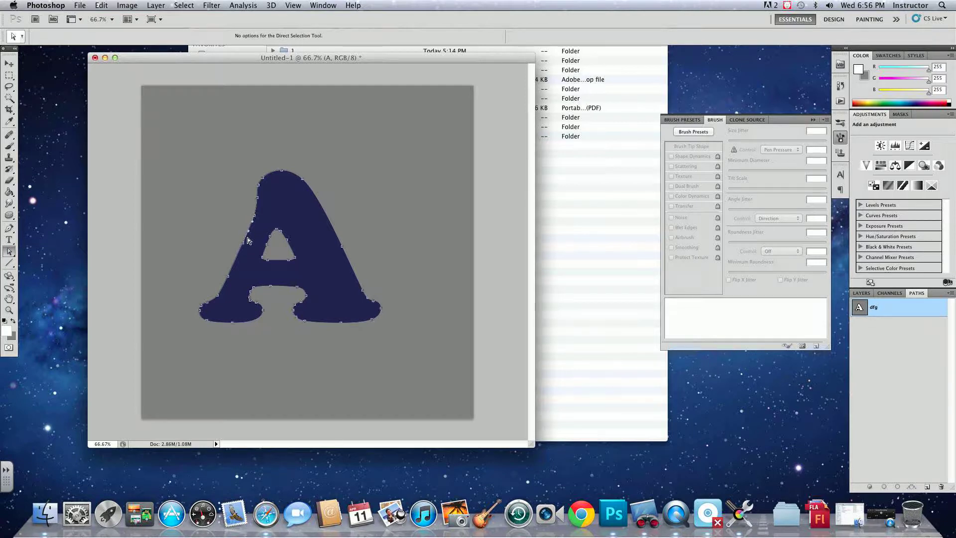
{"action": "left_click", "coordinate": [951, 293]}
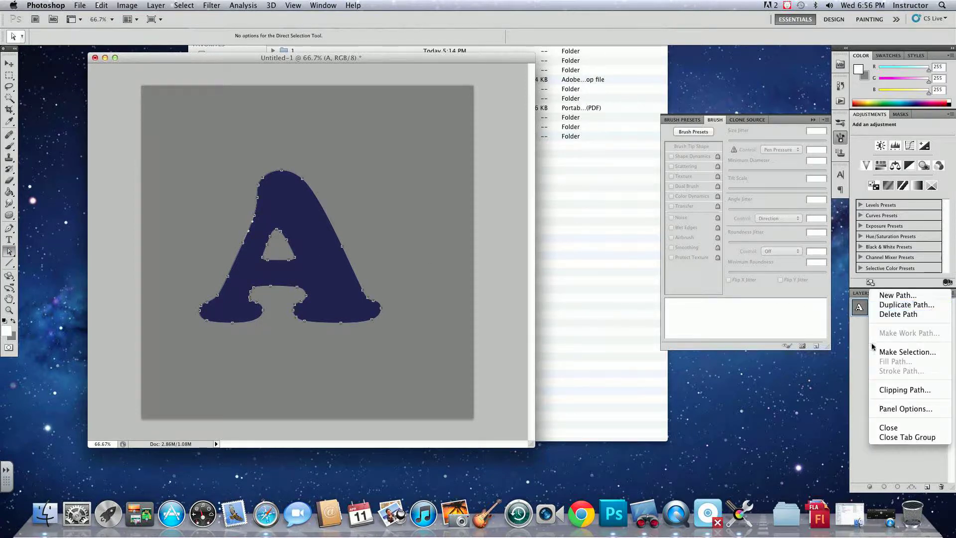
{"action": "left_click", "coordinate": [951, 294]}
{"action": "left_click", "coordinate": [950, 294]}
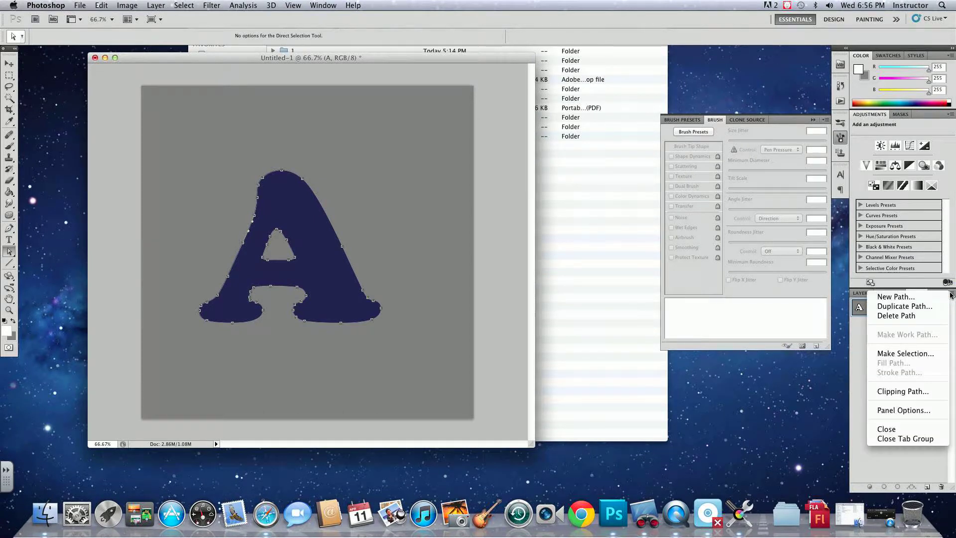
{"action": "left_click", "coordinate": [865, 367]}
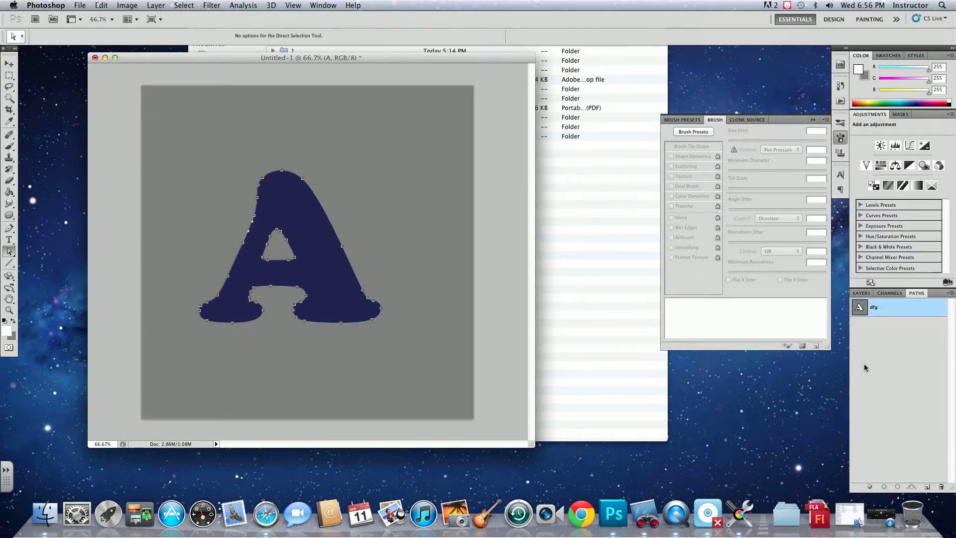
Activate the Brush tool and check whether Stroke Path is available for the path dfg.
{"action": "left_click_drag", "start_coordinate": [407, 58], "coordinate": [394, 96]}
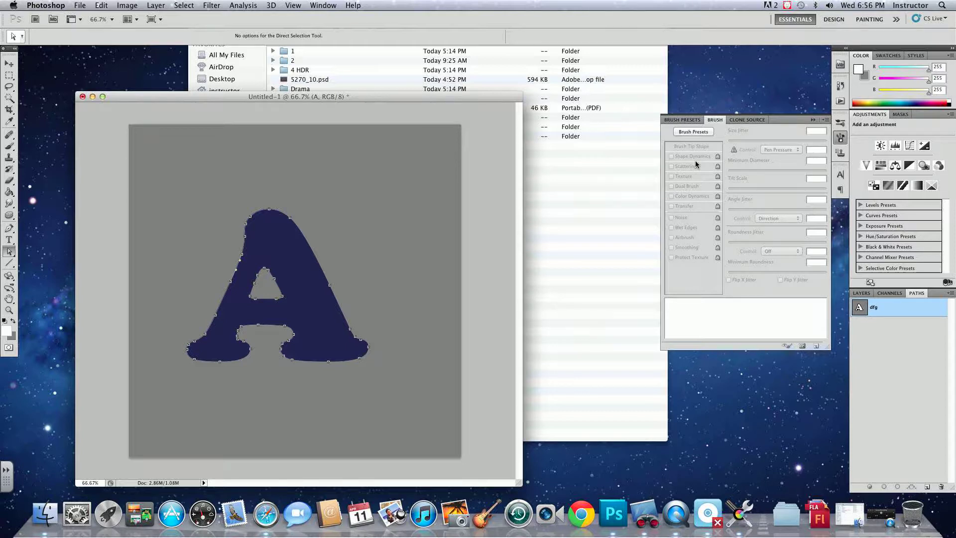
{"action": "left_click", "coordinate": [570, 188]}
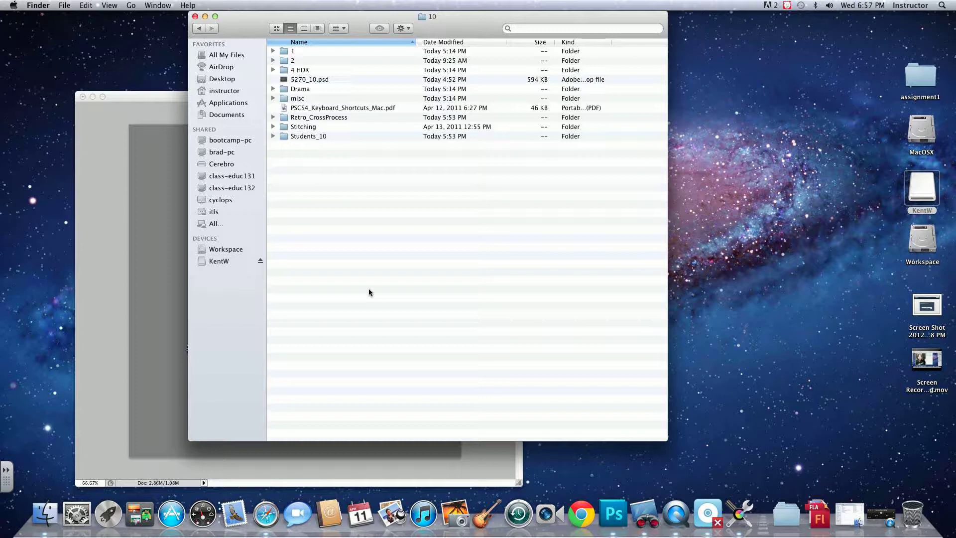
{"action": "left_click", "coordinate": [178, 222]}
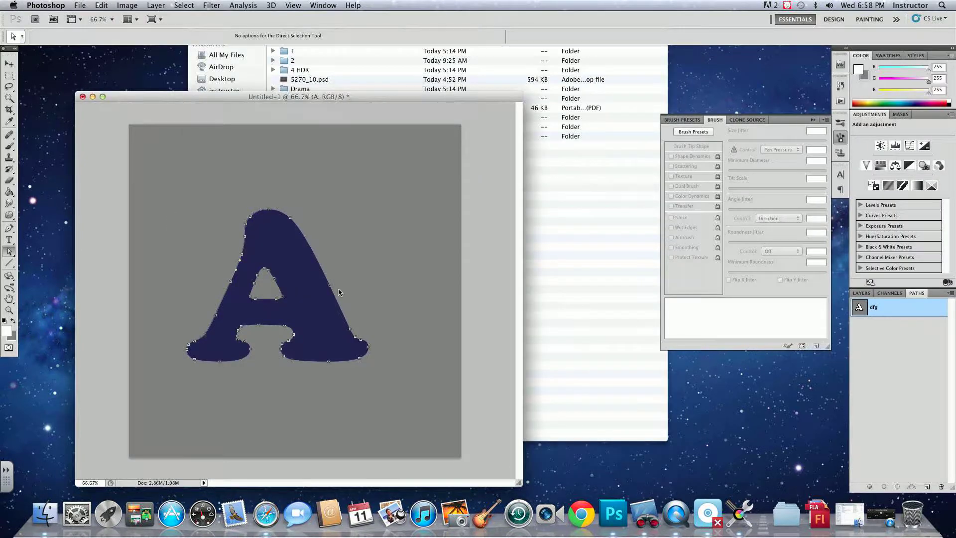
{"action": "left_click", "coordinate": [949, 293]}
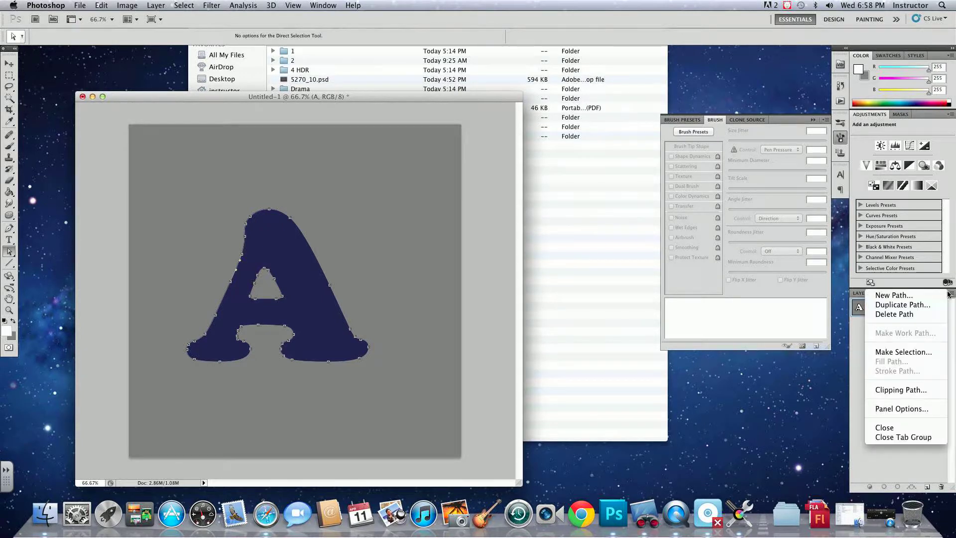
{"action": "left_click", "coordinate": [9, 146]}
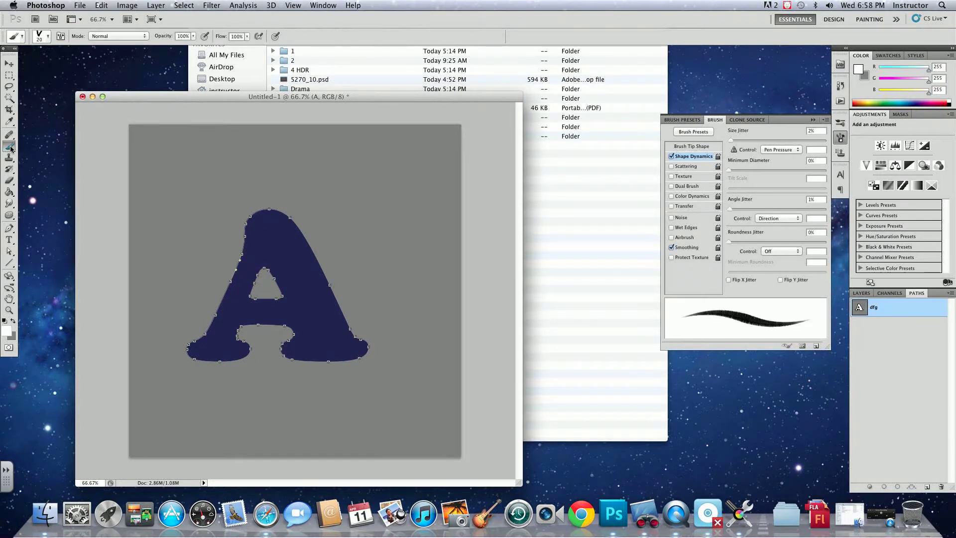
{"action": "left_click", "coordinate": [951, 293]}
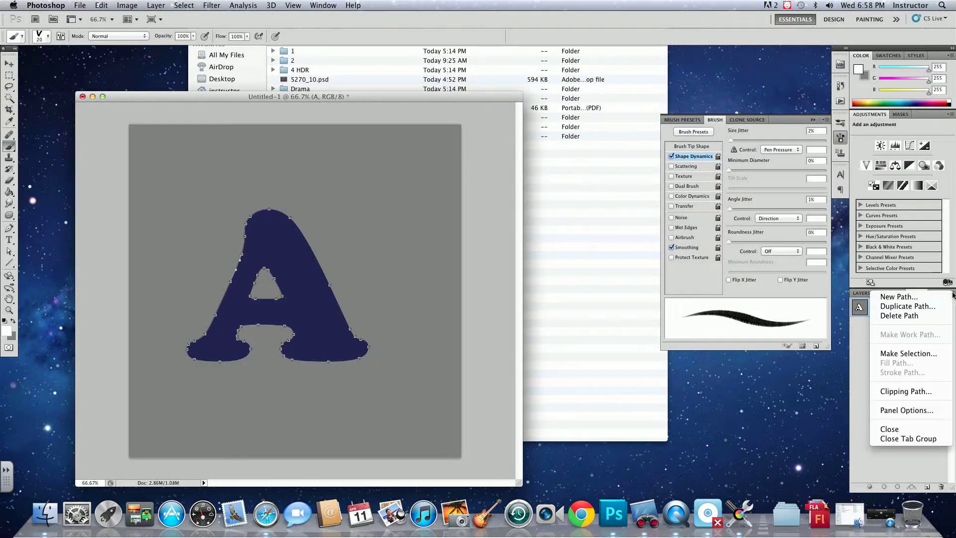
{"action": "left_click", "coordinate": [858, 352]}
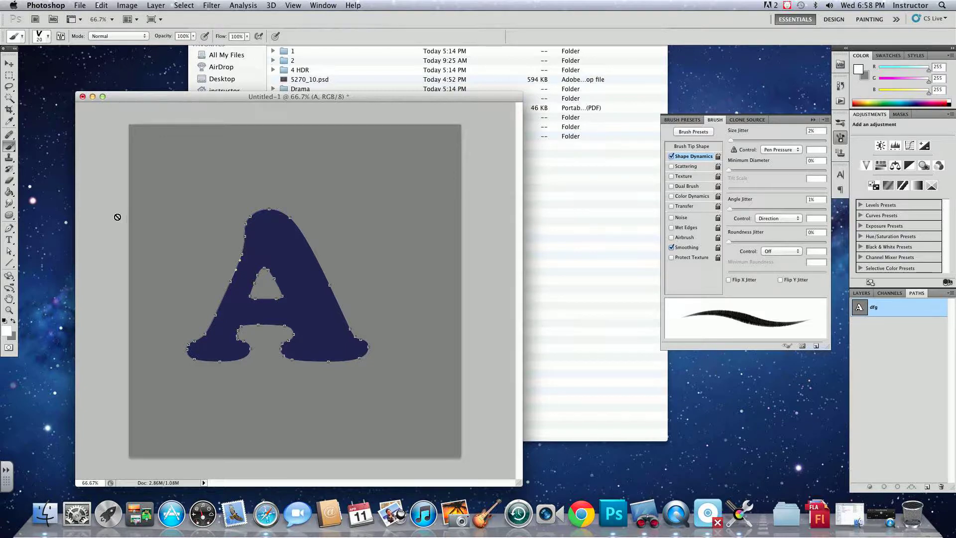
Duplicate the path dfg as dfg copy and check which commands are available for the copy.
{"action": "left_click", "coordinate": [9, 228]}
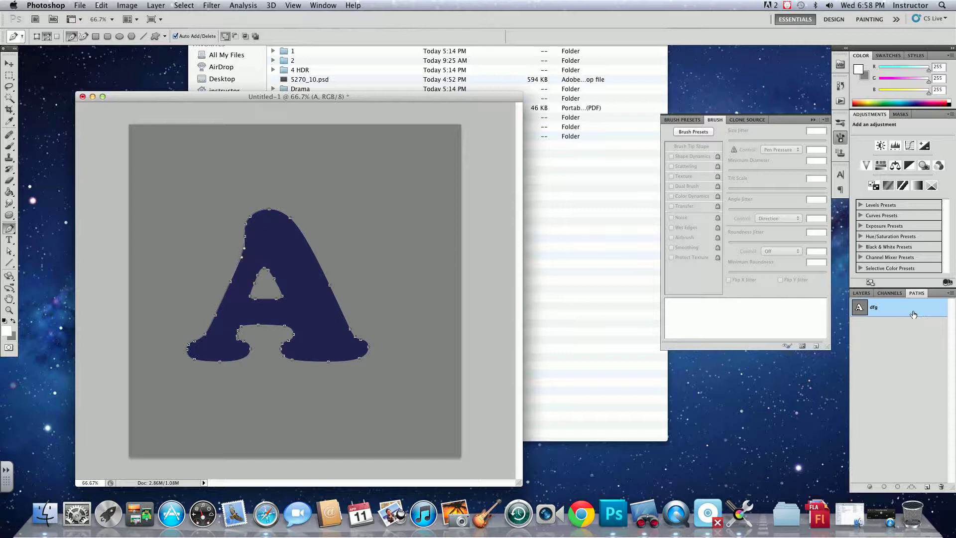
{"action": "right_click", "coordinate": [940, 310]}
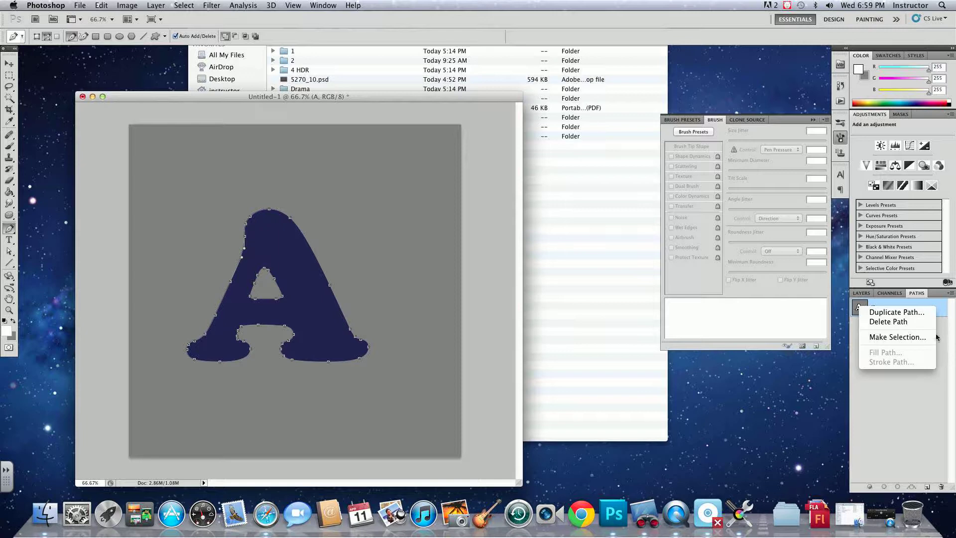
{"action": "left_click", "coordinate": [891, 312]}
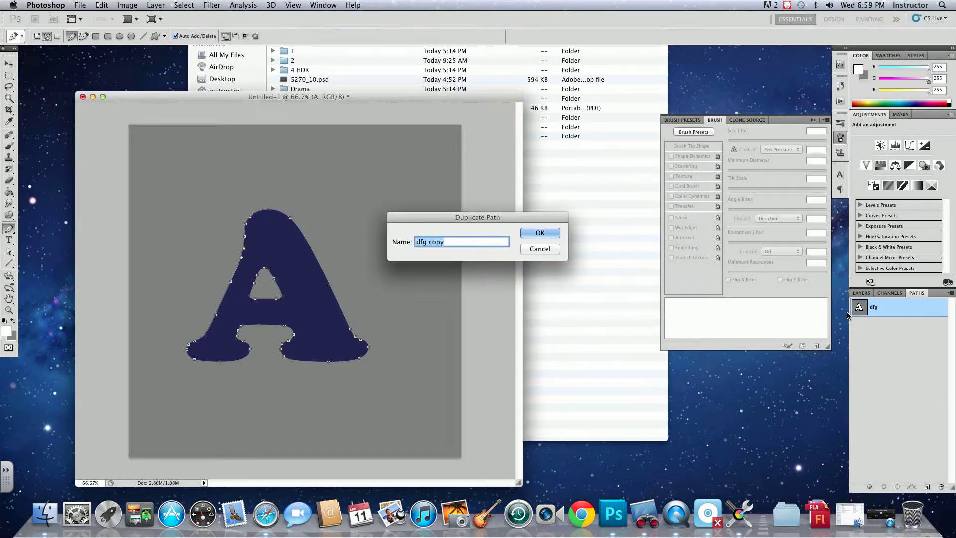
{"action": "left_click", "coordinate": [543, 232]}
{"action": "right_click", "coordinate": [920, 331]}
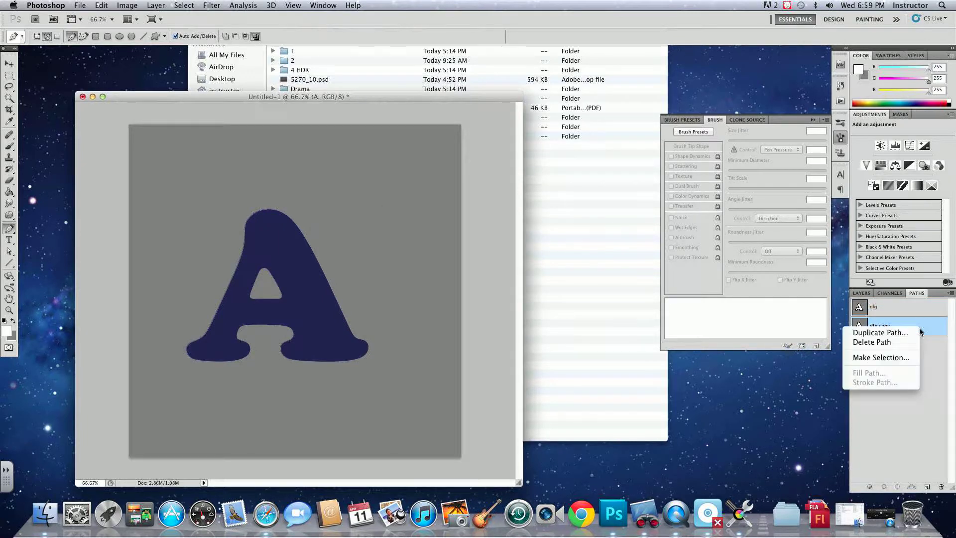
{"action": "left_click", "coordinate": [930, 342]}
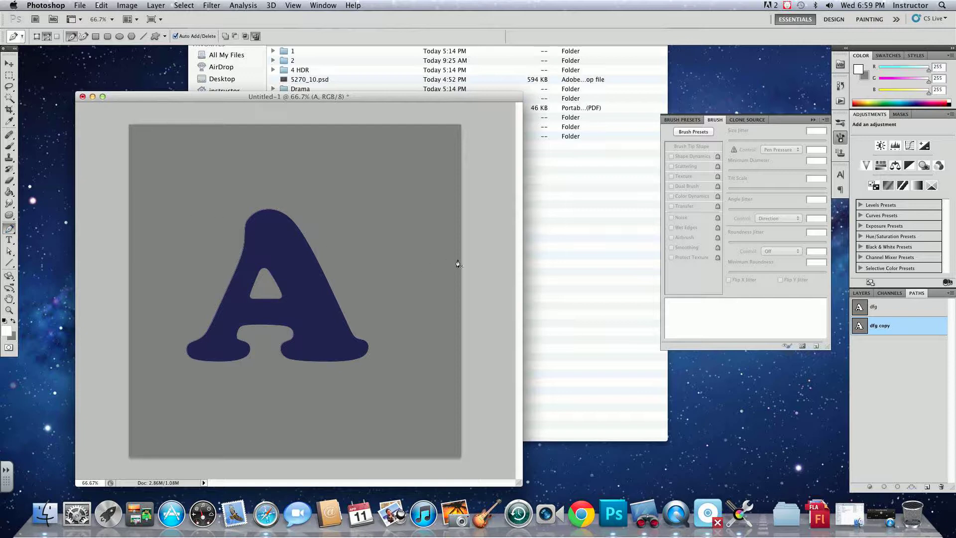
Hide the A text layer and show the A shape layer beneath it, undoing the stray Pen tool point.
{"action": "left_click", "coordinate": [857, 293]}
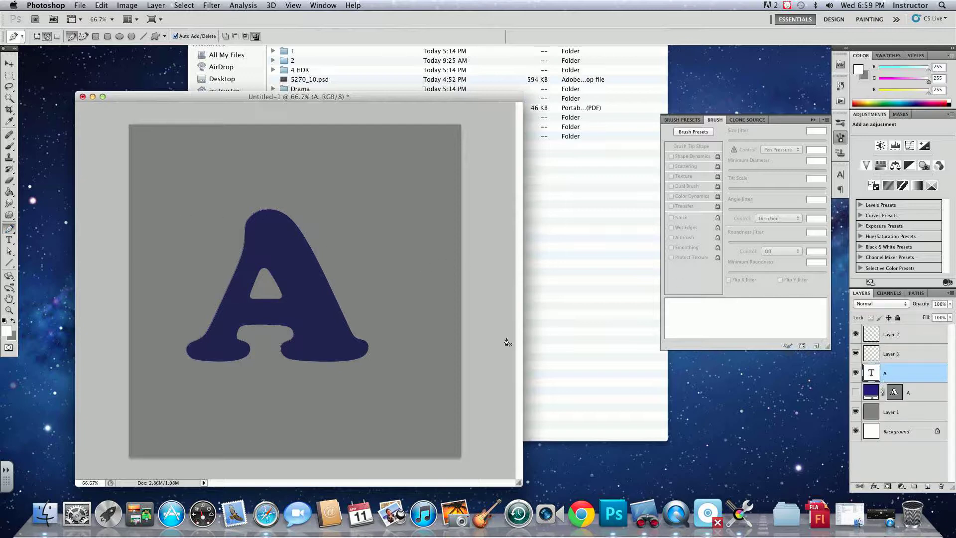
{"action": "left_click", "coordinate": [855, 392]}
{"action": "left_click", "coordinate": [856, 375]}
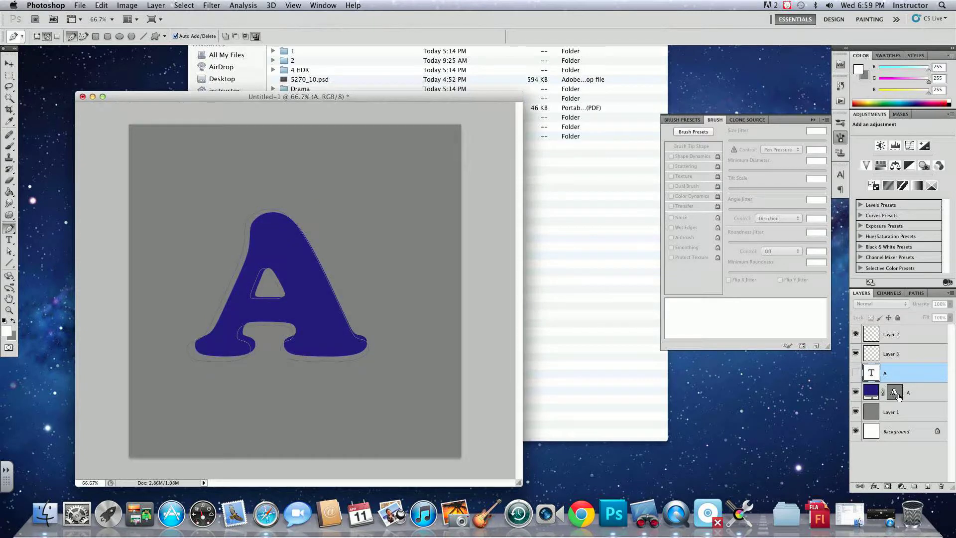
{"action": "left_click", "coordinate": [895, 397]}
{"action": "left_click", "coordinate": [365, 339]}
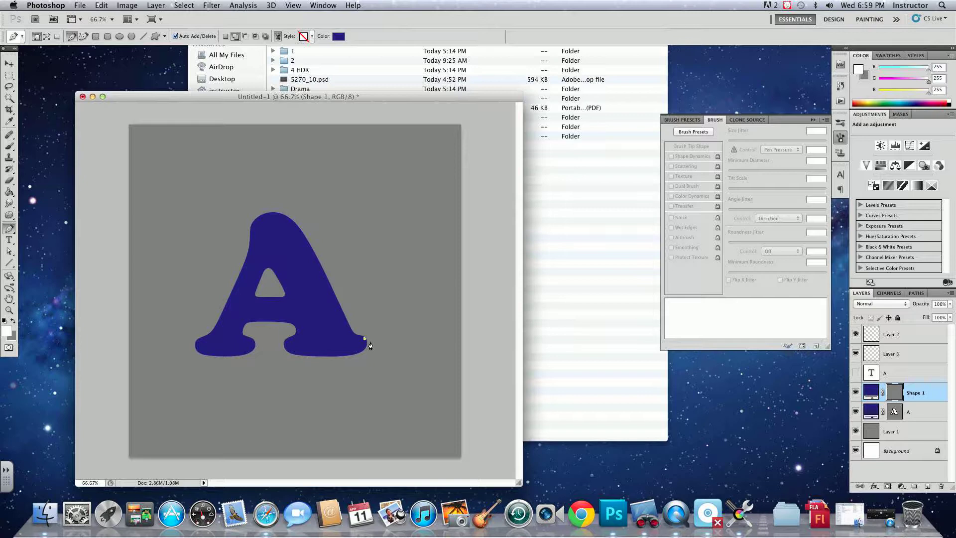
{"action": "key", "text": "ctrl+z"}
Draw a closed irregular filled shape to the right of the letter A with the Pen tool.
{"action": "left_click", "coordinate": [371, 226]}
{"action": "left_click", "coordinate": [357, 267]}
{"action": "left_click", "coordinate": [402, 313]}
{"action": "left_click", "coordinate": [422, 300]}
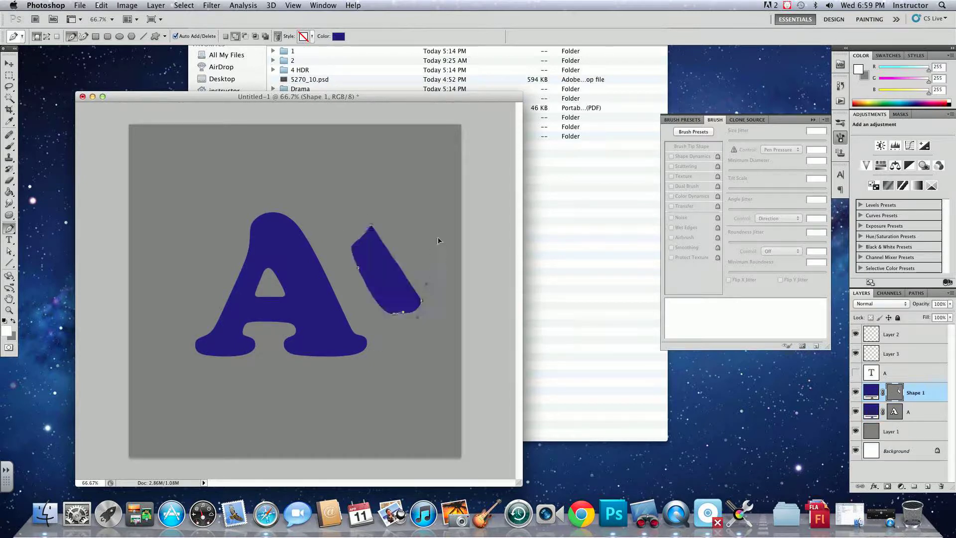
{"action": "left_click", "coordinate": [438, 241]}
{"action": "left_click", "coordinate": [438, 230]}
{"action": "left_click", "coordinate": [431, 210]}
{"action": "left_click", "coordinate": [403, 213]}
{"action": "left_click", "coordinate": [371, 227]}
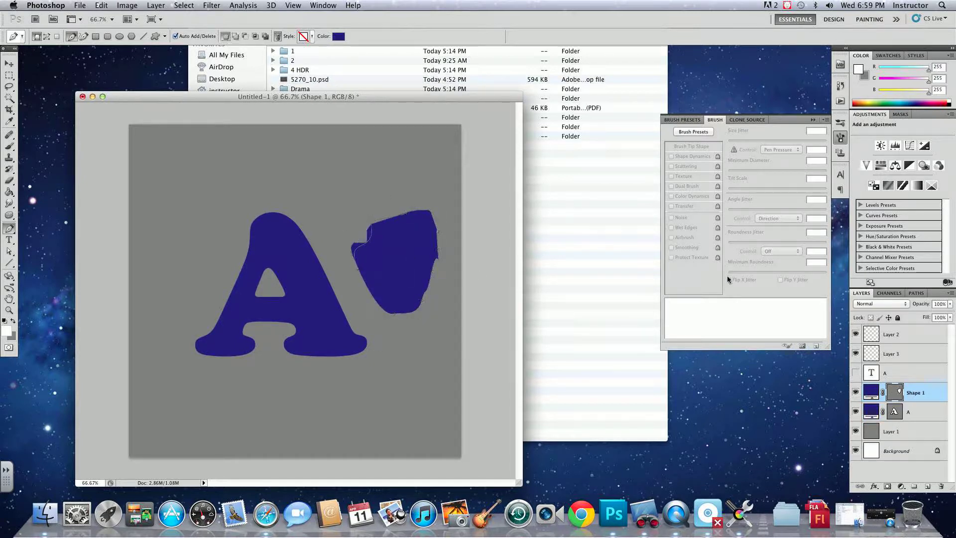
{"action": "key", "text": "Return"}
Check which path commands are available for the vector mask of Shape 1.
{"action": "left_click", "coordinate": [917, 293]}
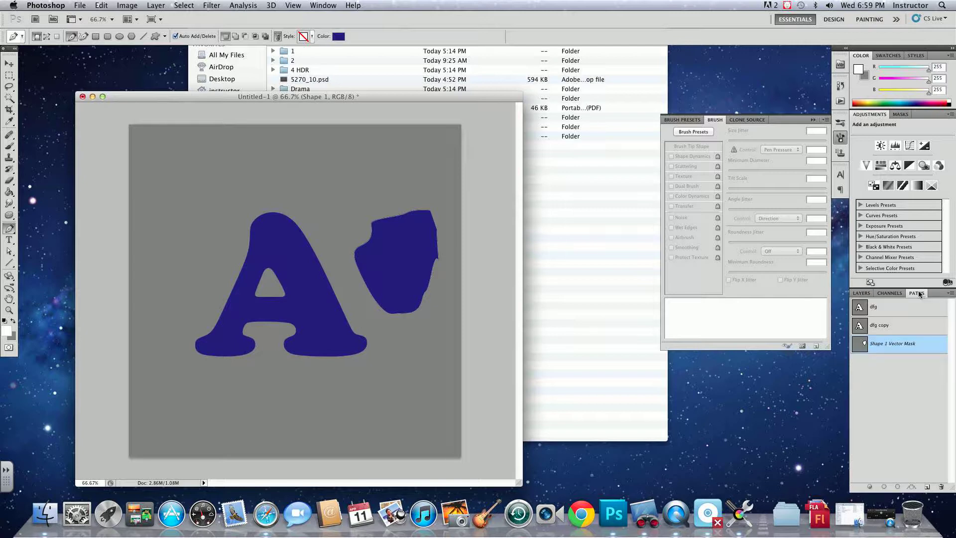
{"action": "left_click", "coordinate": [903, 347]}
{"action": "right_click", "coordinate": [904, 348]}
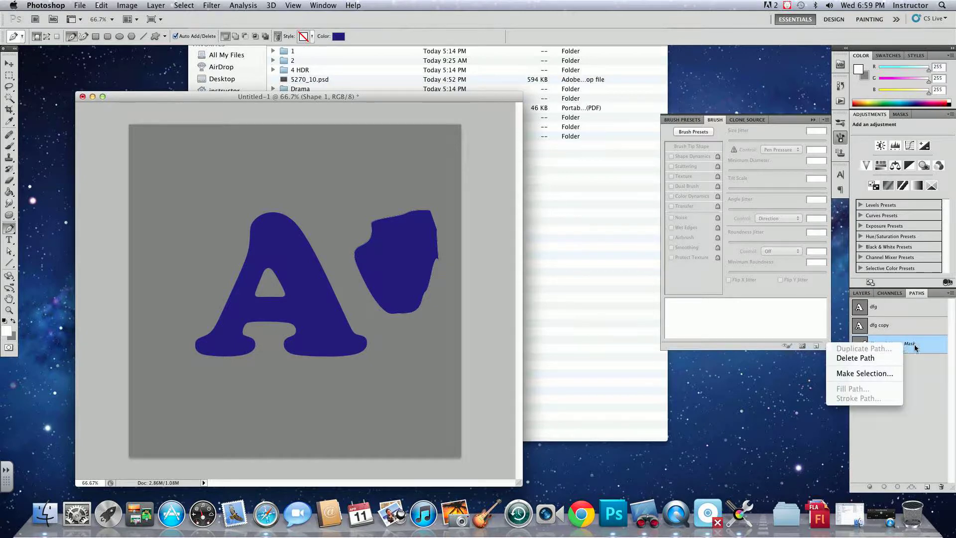
{"action": "left_click", "coordinate": [917, 348]}
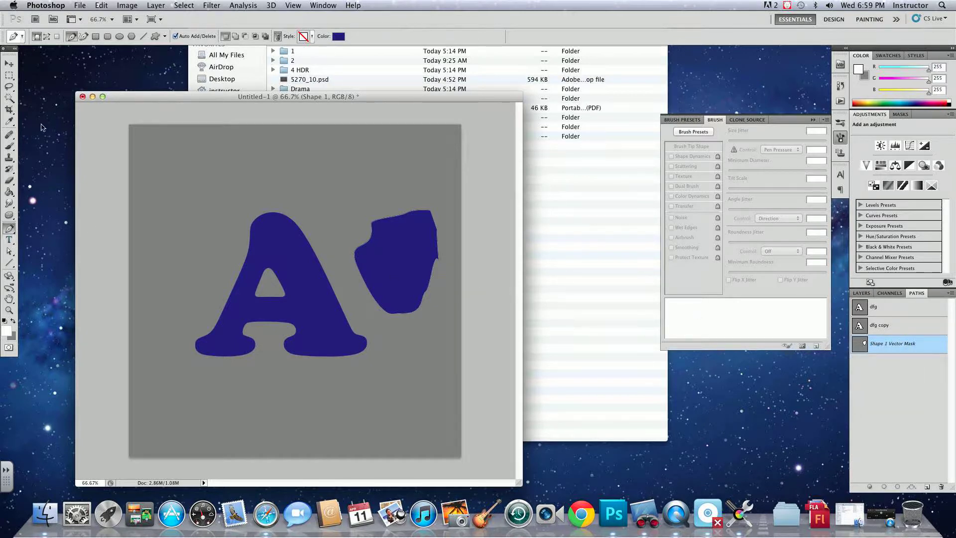
Draw a closed curved work path above and left of the letter A with the Pen tool in Paths mode, and check its available commands.
{"action": "left_click", "coordinate": [48, 35]}
{"action": "left_click", "coordinate": [179, 159]}
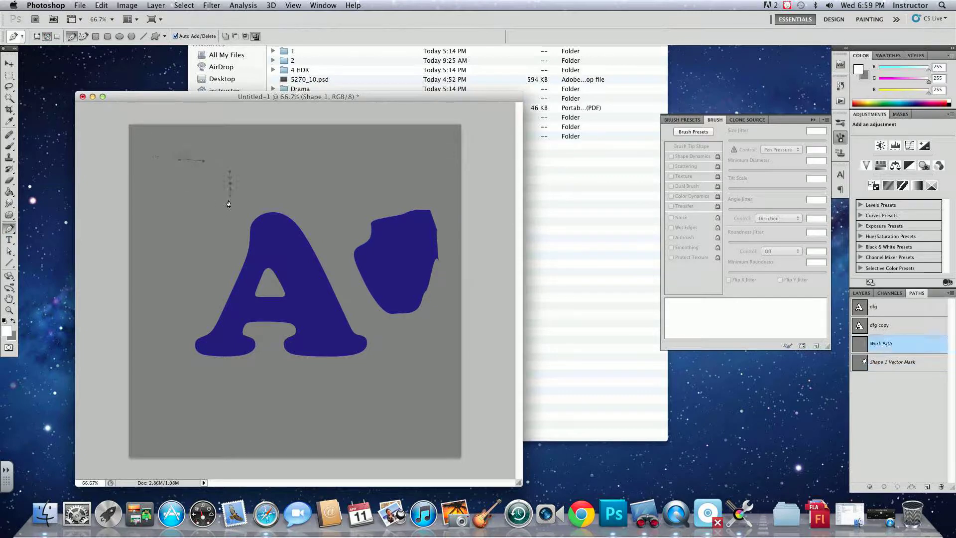
{"action": "left_click", "coordinate": [230, 184]}
{"action": "left_click", "coordinate": [224, 204]}
{"action": "left_click", "coordinate": [212, 222]}
{"action": "left_click", "coordinate": [174, 220]}
{"action": "left_click_drag", "start_coordinate": [158, 201], "coordinate": [191, 192]}
{"action": "left_click_drag", "start_coordinate": [180, 159], "coordinate": [197, 150]}
{"action": "left_click", "coordinate": [951, 294]}
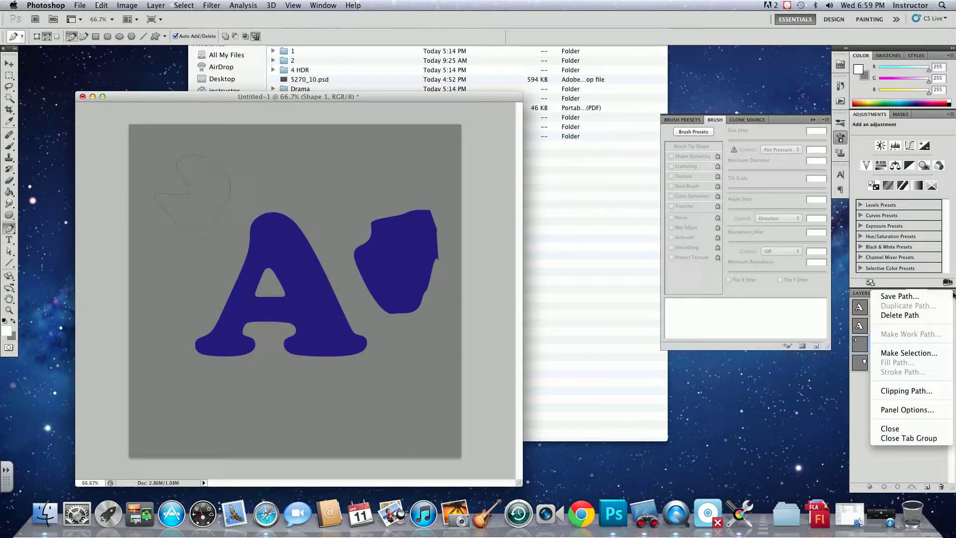
{"action": "left_click", "coordinate": [859, 349]}
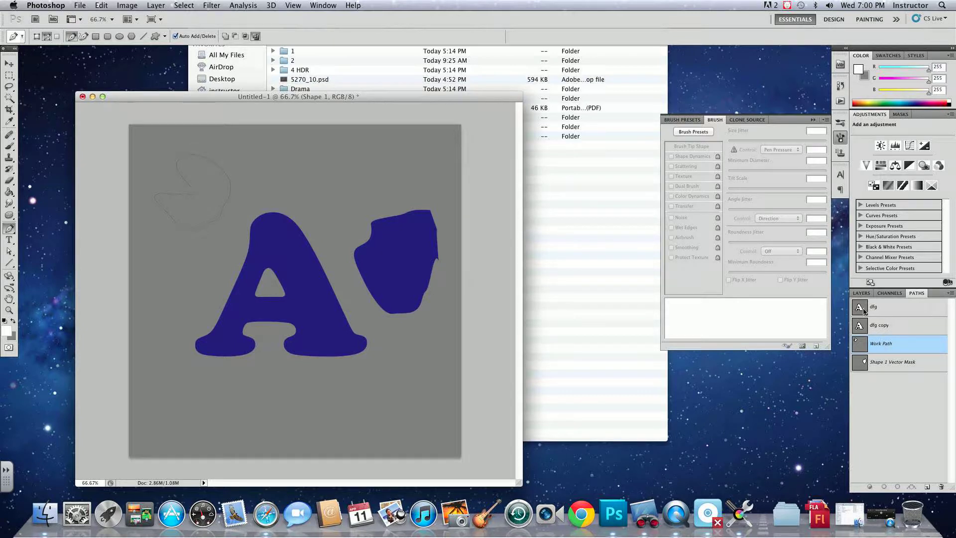
Add a new layer above Shape 1 and paint white stitches by hand along the outer and inner outlines of the letter A.
{"action": "left_click", "coordinate": [11, 63]}
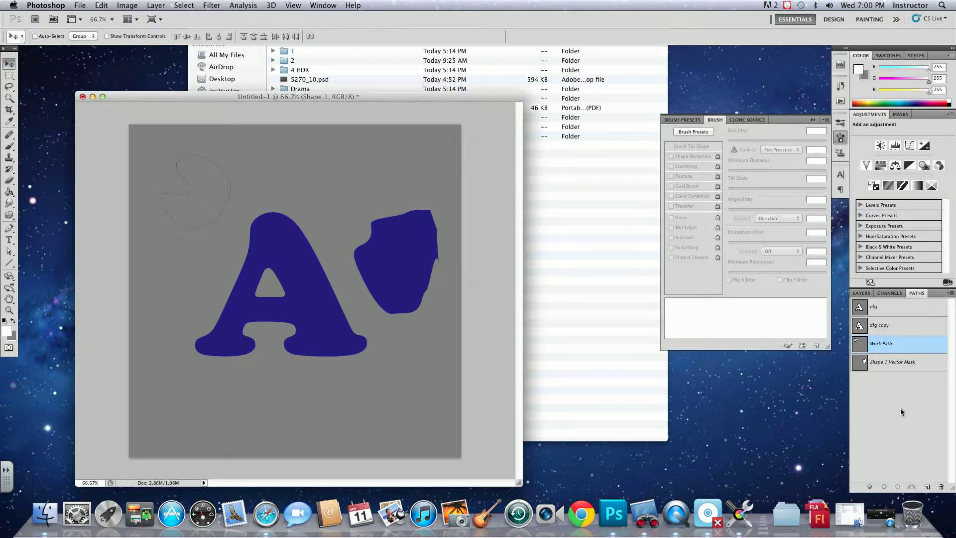
{"action": "left_click", "coordinate": [859, 292]}
{"action": "left_click", "coordinate": [926, 487]}
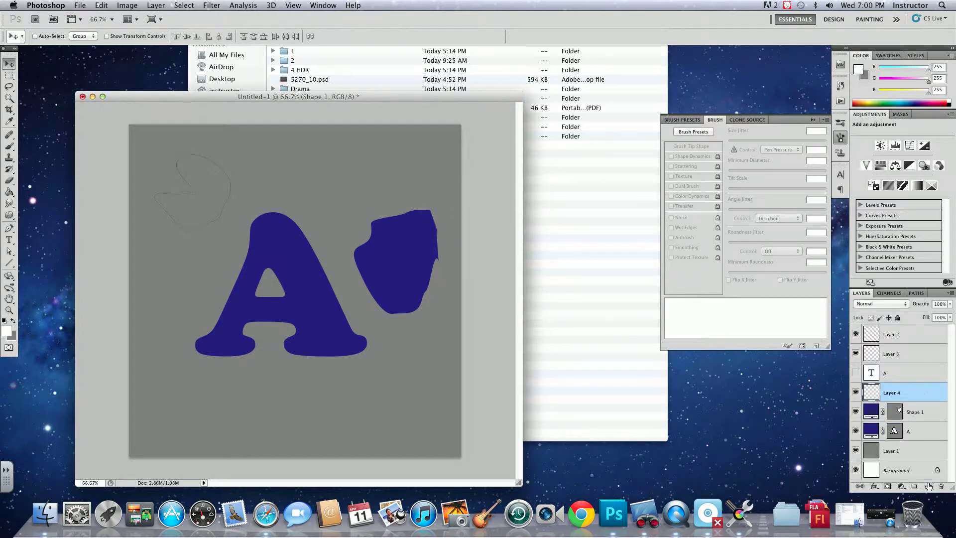
{"action": "left_click", "coordinate": [9, 145]}
{"action": "mouse_move", "coordinate": [270, 214]}
{"action": "left_mouse_down"}
{"action": "mouse_move", "coordinate": [299, 232]}
{"action": "mouse_move", "coordinate": [339, 310]}
{"action": "mouse_move", "coordinate": [366, 338]}
{"action": "mouse_move", "coordinate": [361, 351]}
{"action": "mouse_move", "coordinate": [300, 353]}
{"action": "mouse_move", "coordinate": [277, 322]}
{"action": "mouse_move", "coordinate": [248, 323]}
{"action": "mouse_move", "coordinate": [238, 334]}
{"action": "mouse_move", "coordinate": [253, 344]}
{"action": "mouse_move", "coordinate": [240, 354]}
{"action": "mouse_move", "coordinate": [196, 349]}
{"action": "mouse_move", "coordinate": [221, 314]}
{"action": "mouse_move", "coordinate": [254, 216]}
{"action": "mouse_move", "coordinate": [272, 211]}
{"action": "left_mouse_up"}
{"action": "mouse_move", "coordinate": [268, 270]}
{"action": "left_mouse_down"}
{"action": "mouse_move", "coordinate": [286, 295]}
{"action": "mouse_move", "coordinate": [255, 297]}
{"action": "mouse_move", "coordinate": [272, 268]}
{"action": "left_mouse_up"}
{"action": "key", "text": "super+z"}
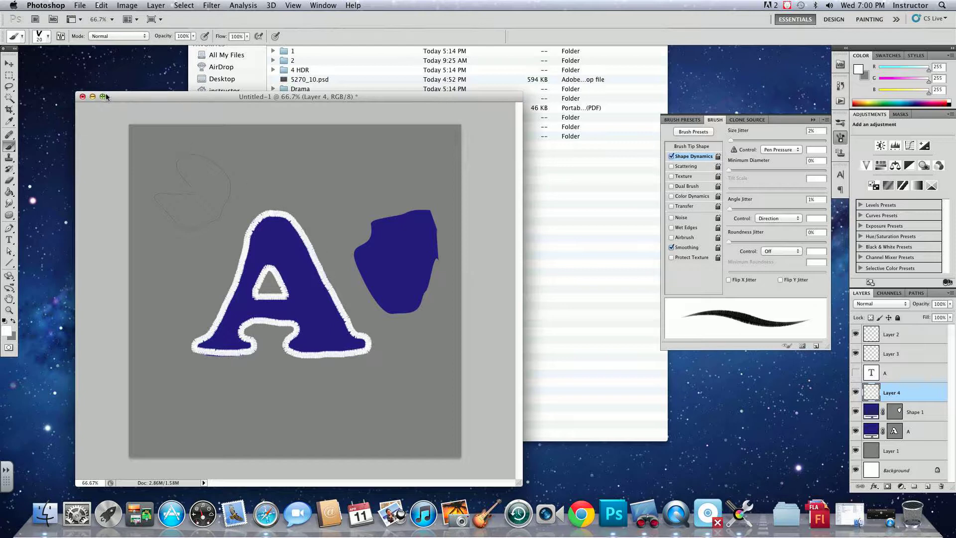
Close the untitled document without saving and expand the misc folder in Finder.
{"action": "left_click", "coordinate": [83, 97]}
{"action": "left_click", "coordinate": [434, 175]}
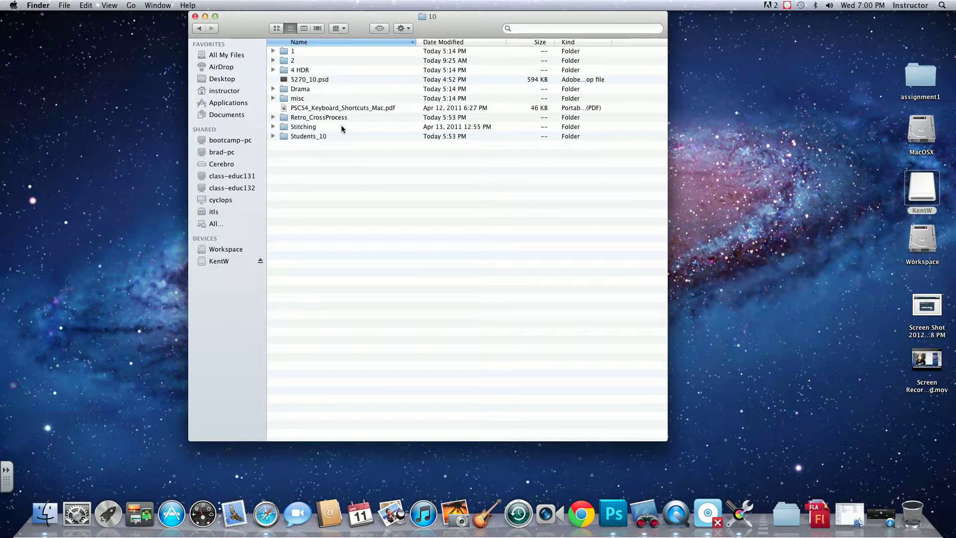
{"action": "left_click", "coordinate": [273, 98]}
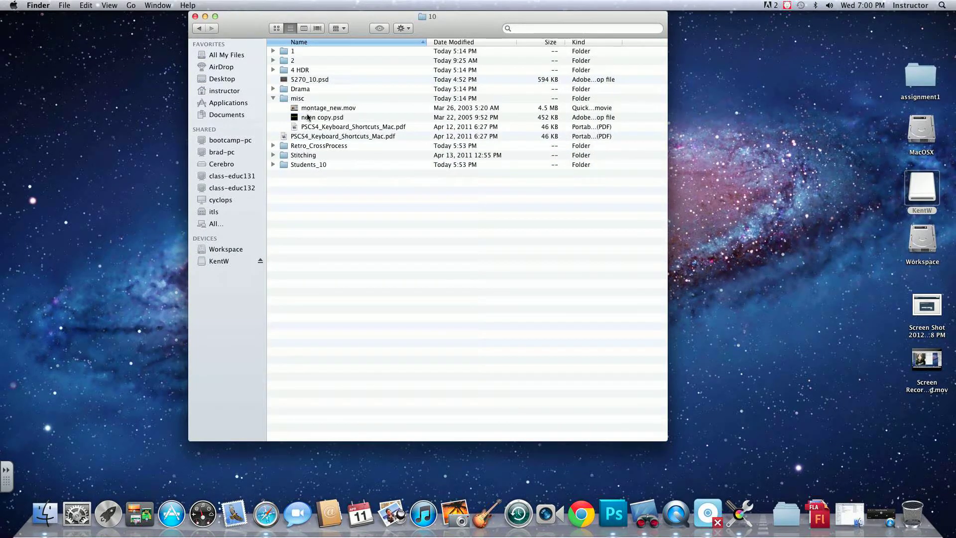
Collapse the misc folder, look through the contents of the Students_10 folder, and return to folder 10.
{"action": "left_click", "coordinate": [273, 98]}
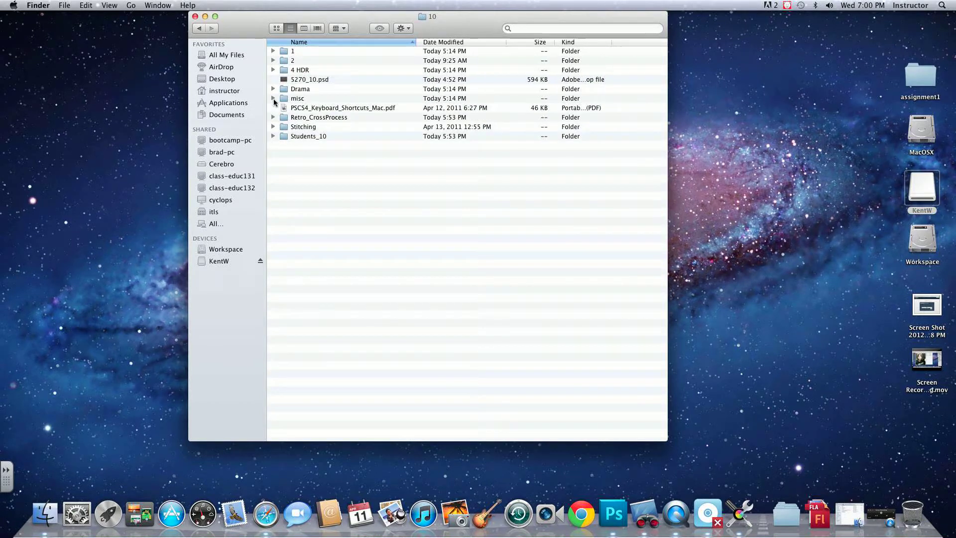
{"action": "left_click", "coordinate": [299, 137]}
{"action": "double_click", "coordinate": [300, 137]}
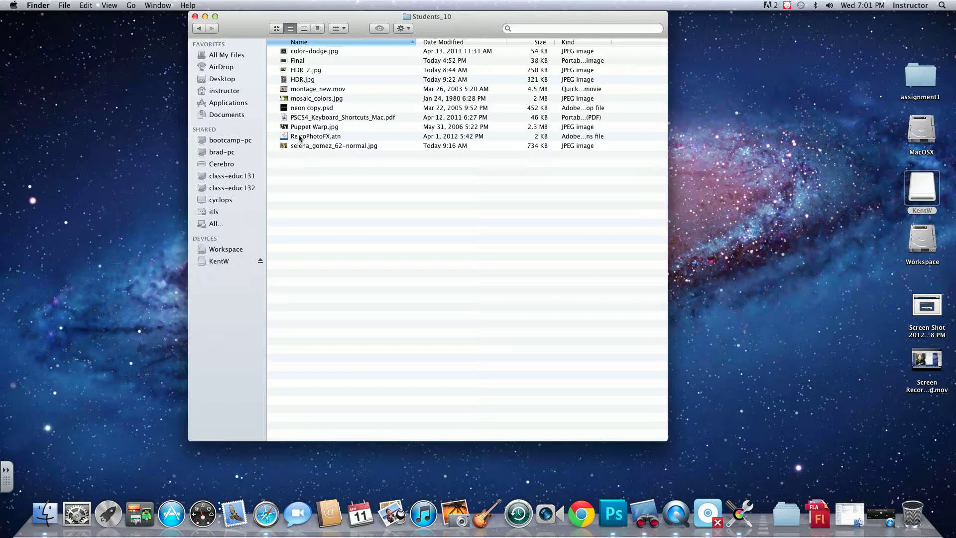
{"action": "left_click", "coordinate": [198, 28]}
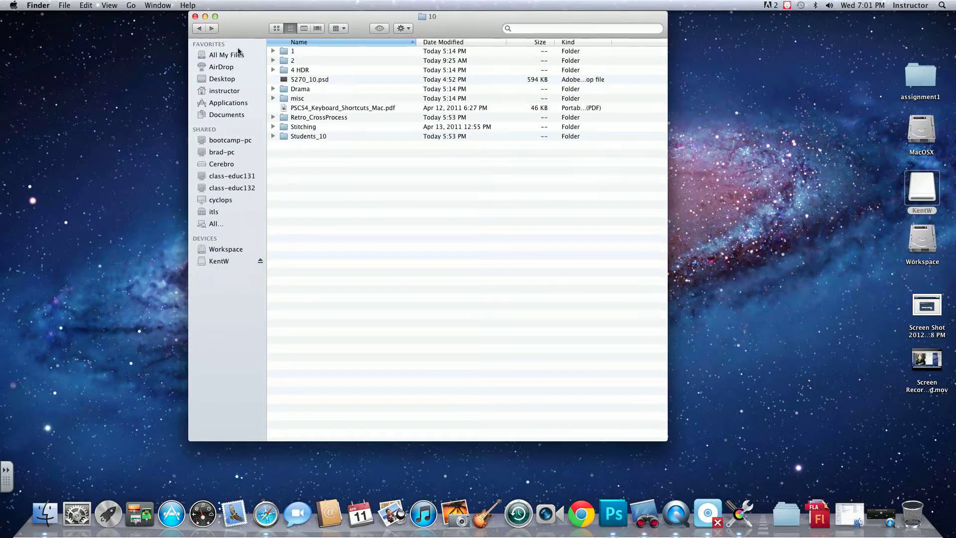
{"action": "left_click", "coordinate": [300, 137]}
{"action": "double_click", "coordinate": [300, 137]}
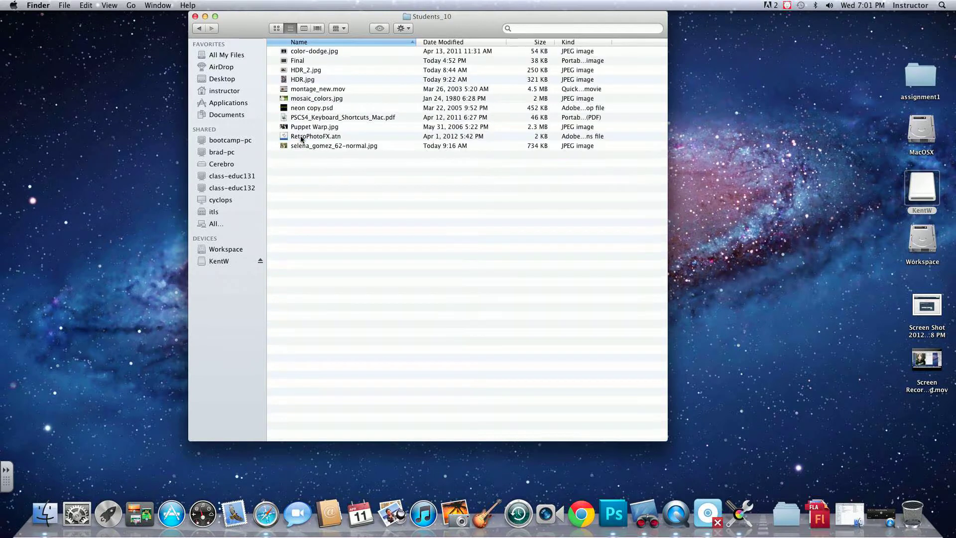
{"action": "left_click", "coordinate": [201, 29]}
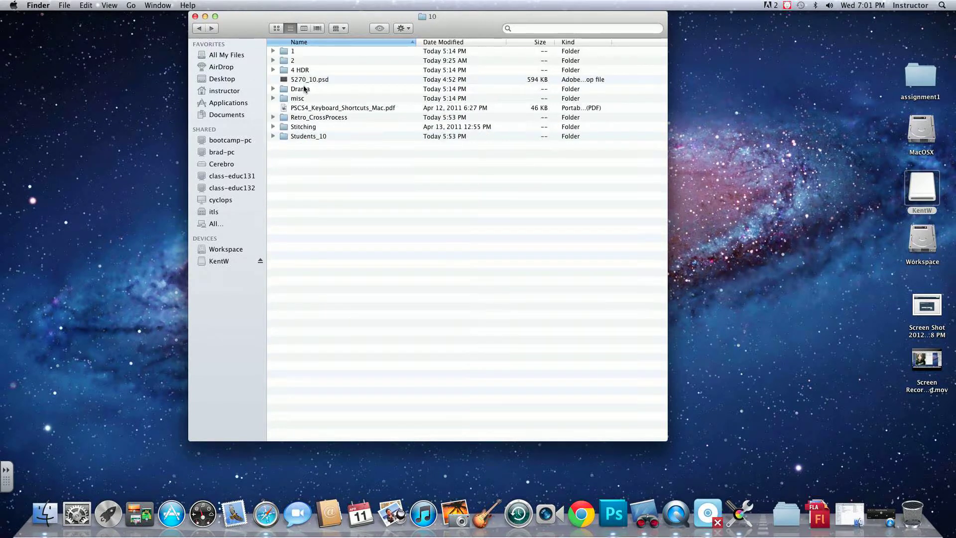
Switch to Remote Desktop and start a Copy Items task for all lab computers from itlslab-01 to itlslab-29.
{"action": "left_click", "coordinate": [644, 515]}
{"action": "left_click_drag", "start_coordinate": [351, 29], "coordinate": [360, 62]}
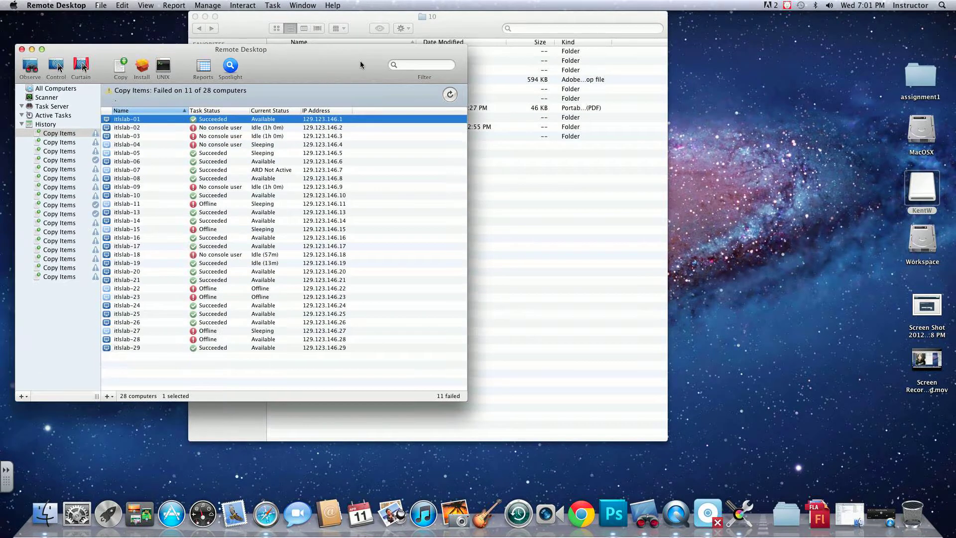
{"action": "left_click", "coordinate": [132, 347], "text": "shift"}
{"action": "left_click", "coordinate": [121, 81]}
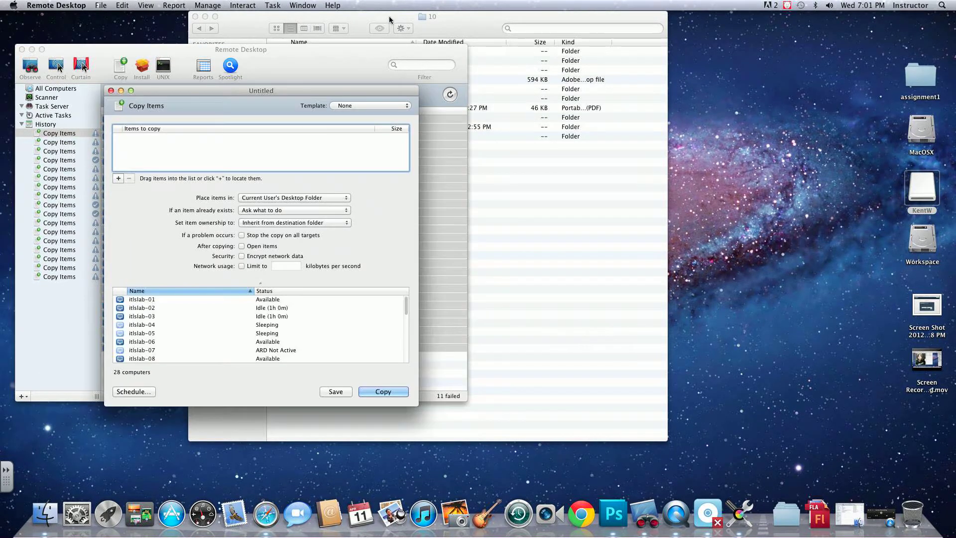
Add the misc folder from Finder to the items to copy, run the copy despite the unavailable computers, and minimize Remote Desktop.
{"action": "left_click_drag", "start_coordinate": [400, 16], "coordinate": [561, 42]}
{"action": "left_click_drag", "start_coordinate": [447, 123], "coordinate": [284, 144]}
{"action": "left_click", "coordinate": [330, 365]}
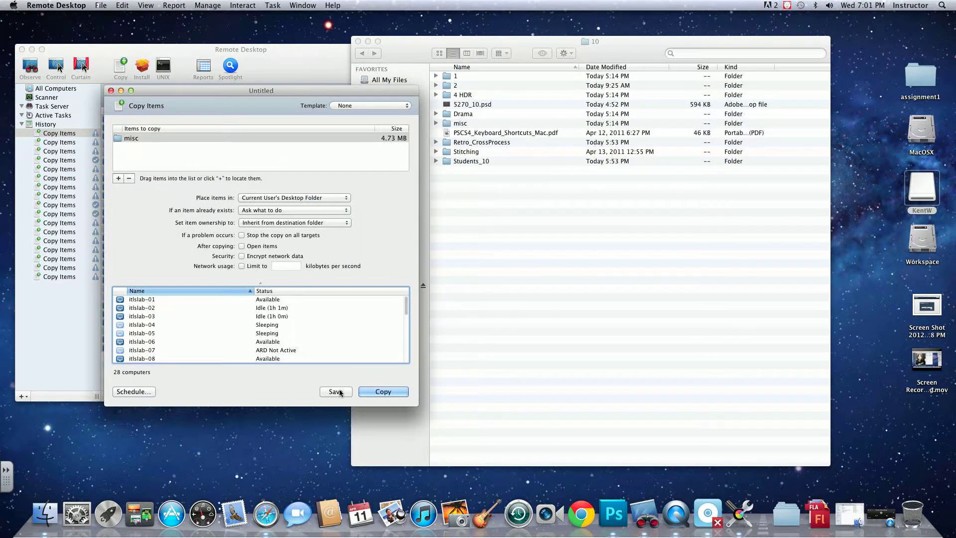
{"action": "left_click", "coordinate": [368, 392]}
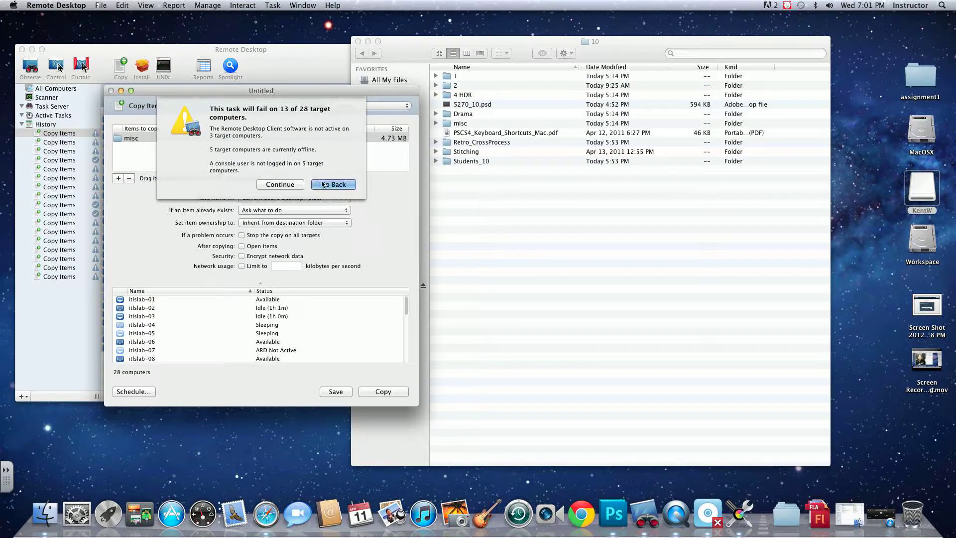
{"action": "left_click", "coordinate": [287, 184]}
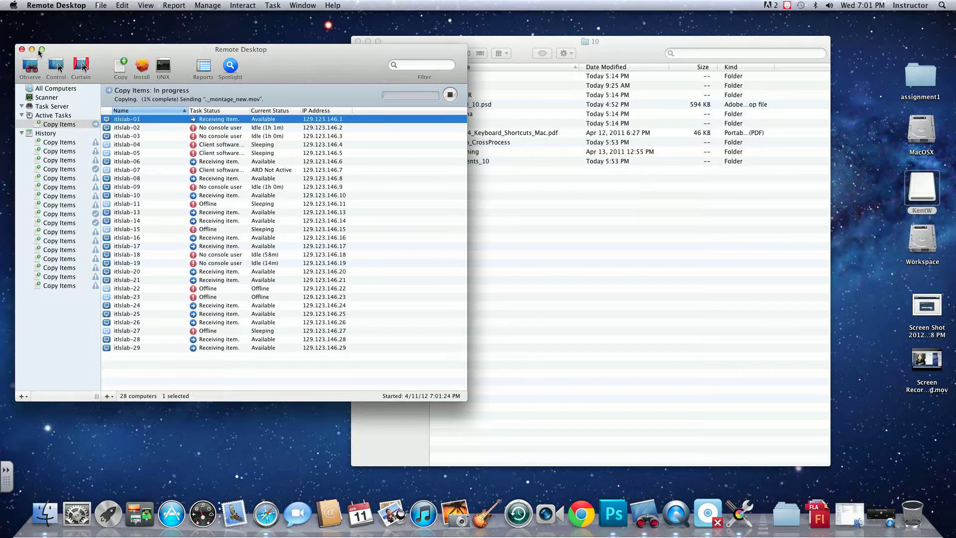
{"action": "left_click", "coordinate": [32, 49]}
Open the Students_10 folder in Finder and preview the Final image with Quick Look to read the final assignment.
{"action": "left_click_drag", "start_coordinate": [641, 50], "coordinate": [513, 30]}
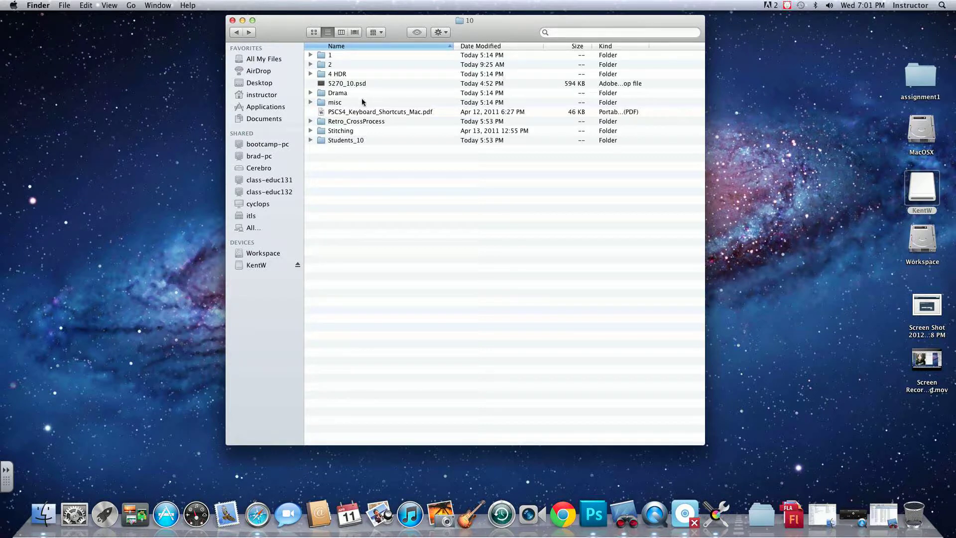
{"action": "double_click", "coordinate": [341, 142]}
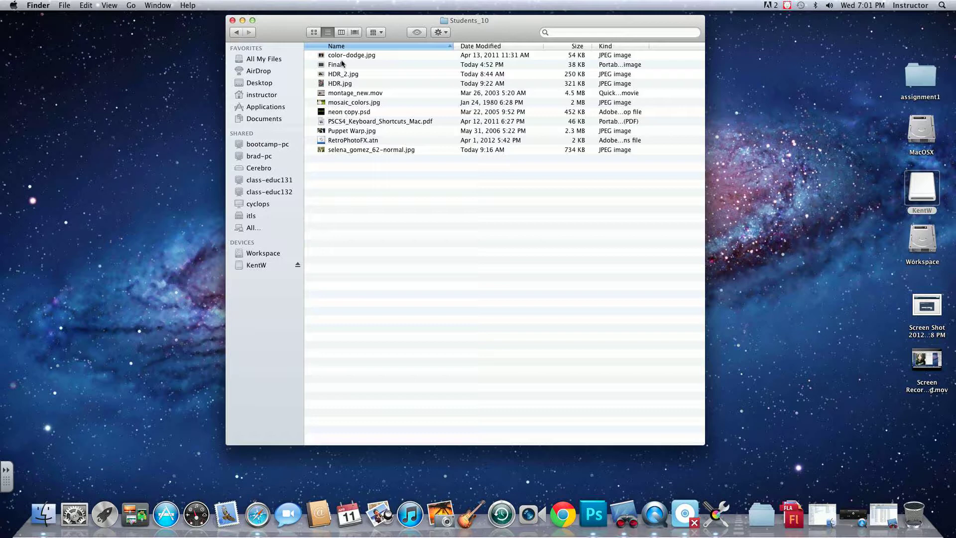
{"action": "right_click", "coordinate": [327, 66]}
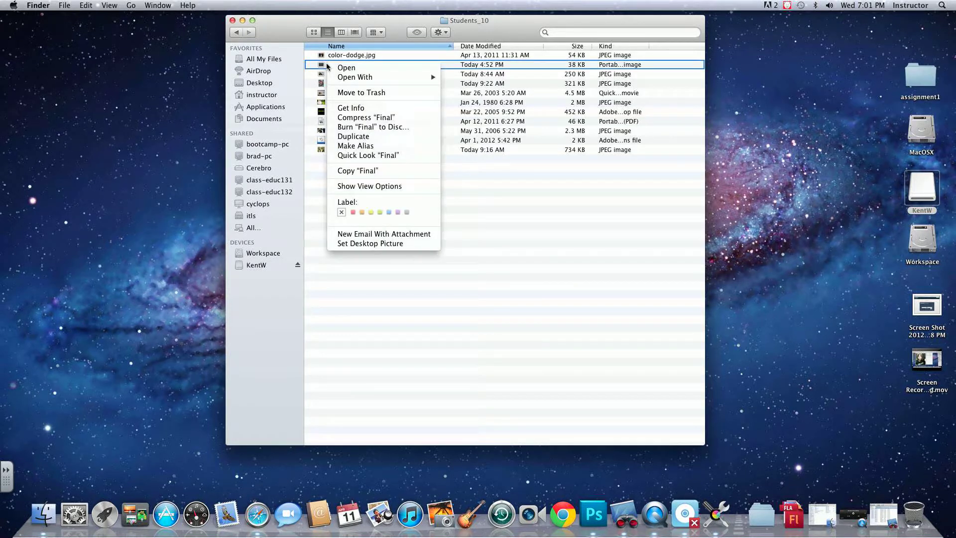
{"action": "left_click", "coordinate": [326, 62]}
{"action": "left_click", "coordinate": [317, 65]}
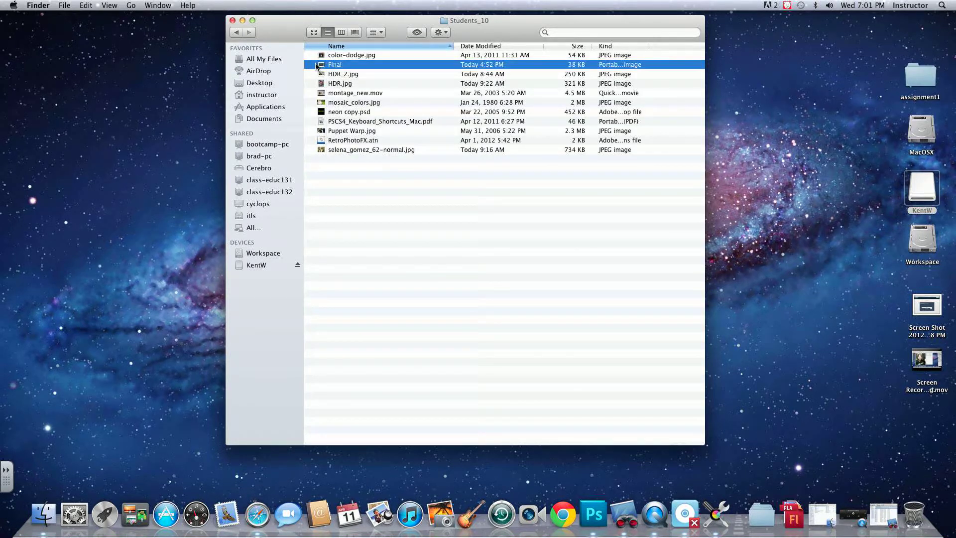
{"action": "key", "text": "space"}
{"action": "left_click_drag", "start_coordinate": [540, 22], "coordinate": [392, 25]}
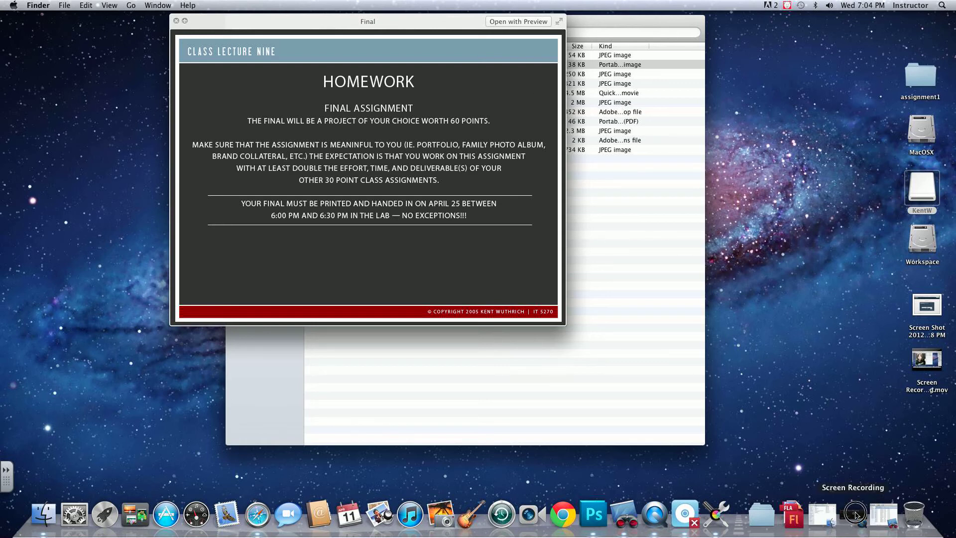
{"action": "left_click_drag", "start_coordinate": [853, 515], "coordinate": [727, 410]}
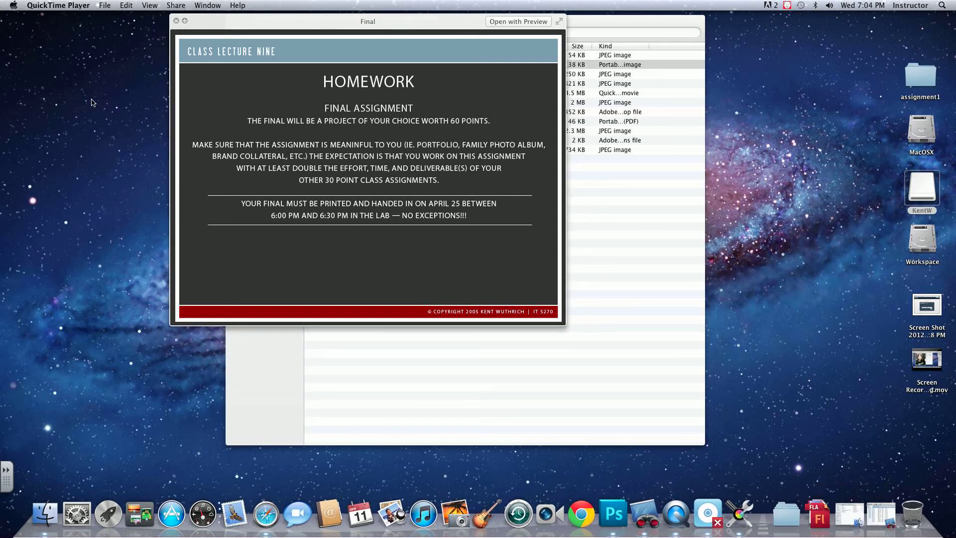